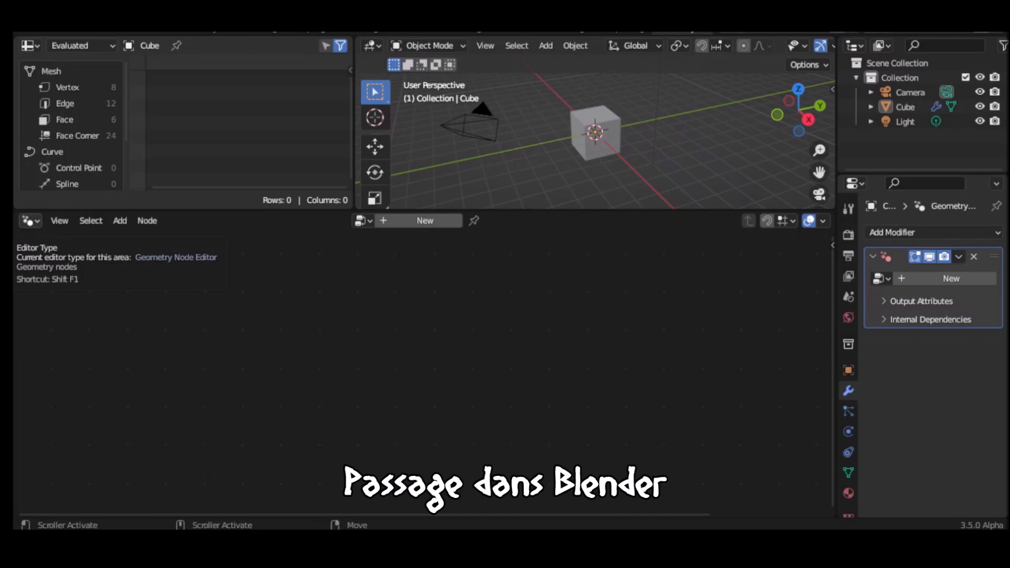
Step: Examine the conditional-branching diagram in Conditionnel.jpg and move its window out of view
drag(154, 94, 566, 45)
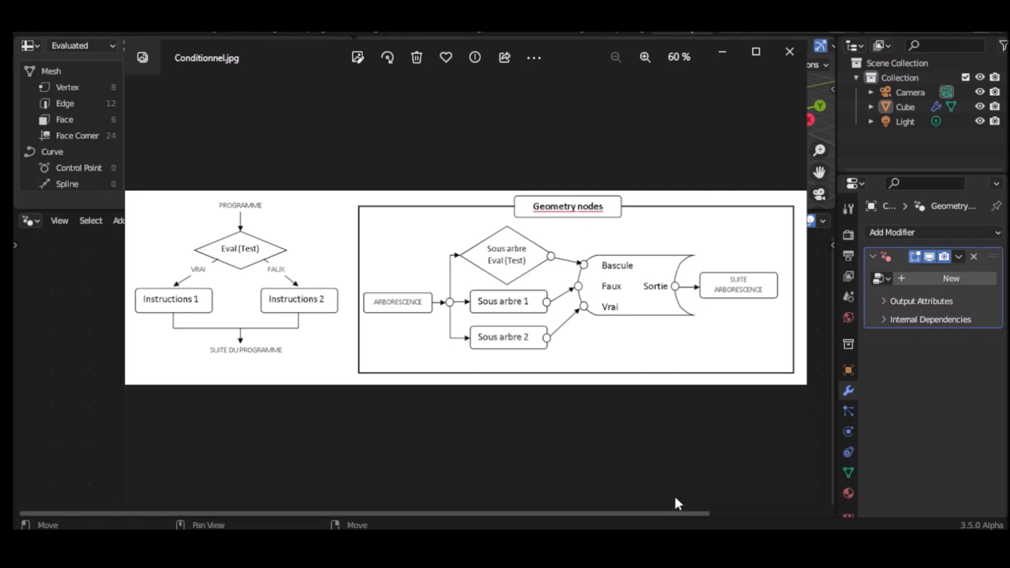
drag(291, 46, 0, 62)
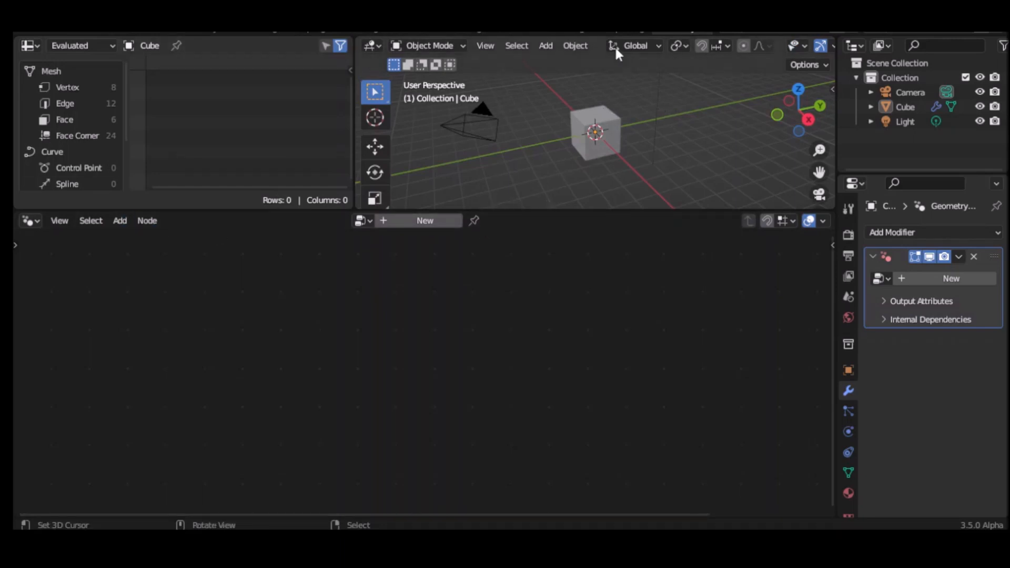
Step: Create a new geometry node tree for the cube and delete its Group Input node
click(438, 223)
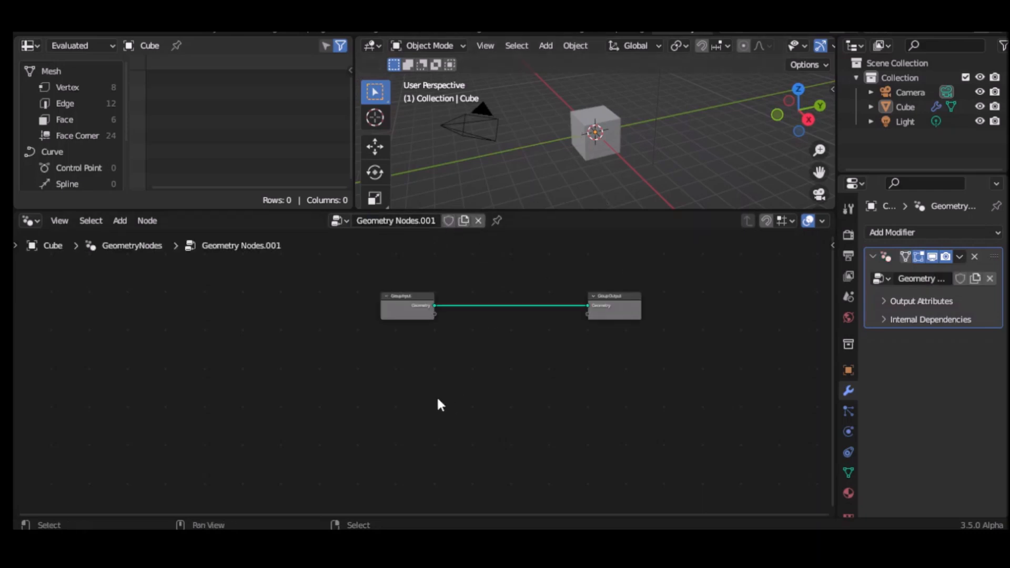
click(412, 301)
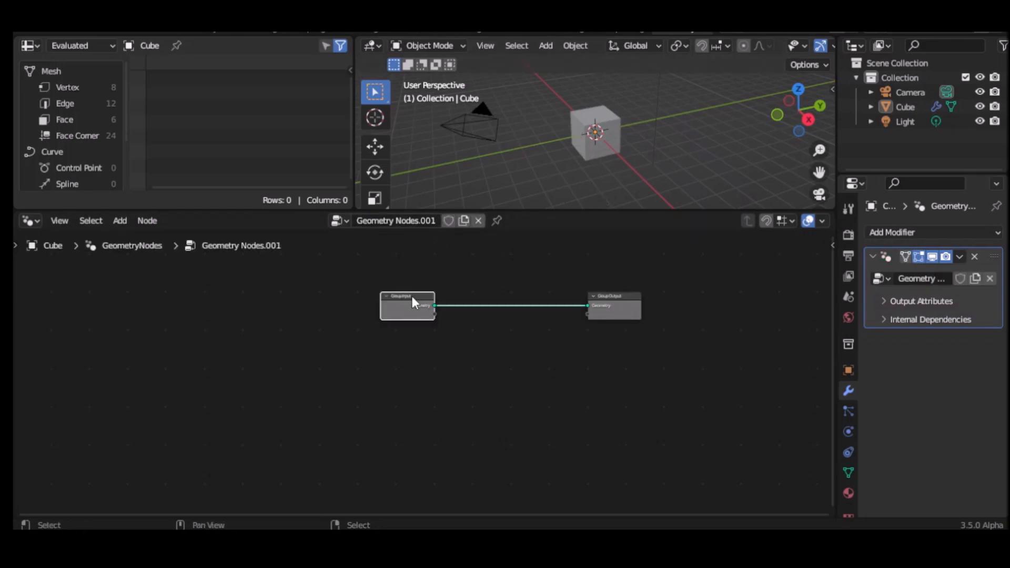
key(x)
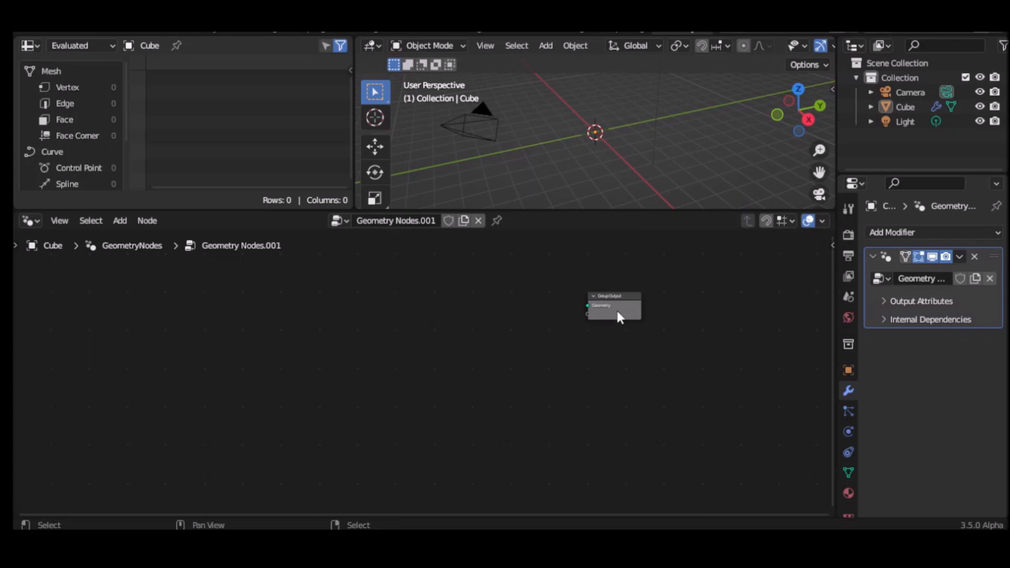
drag(623, 302, 656, 338)
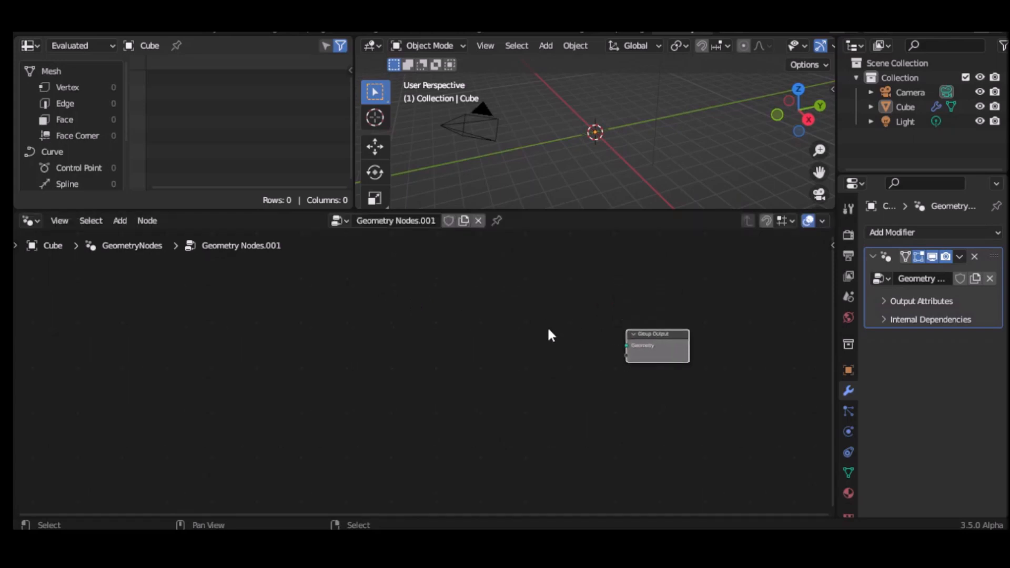
scroll(508, 334, up, 1)
Step: Add a Points node before Group Output and set its radius to 0.2 m
click(169, 306)
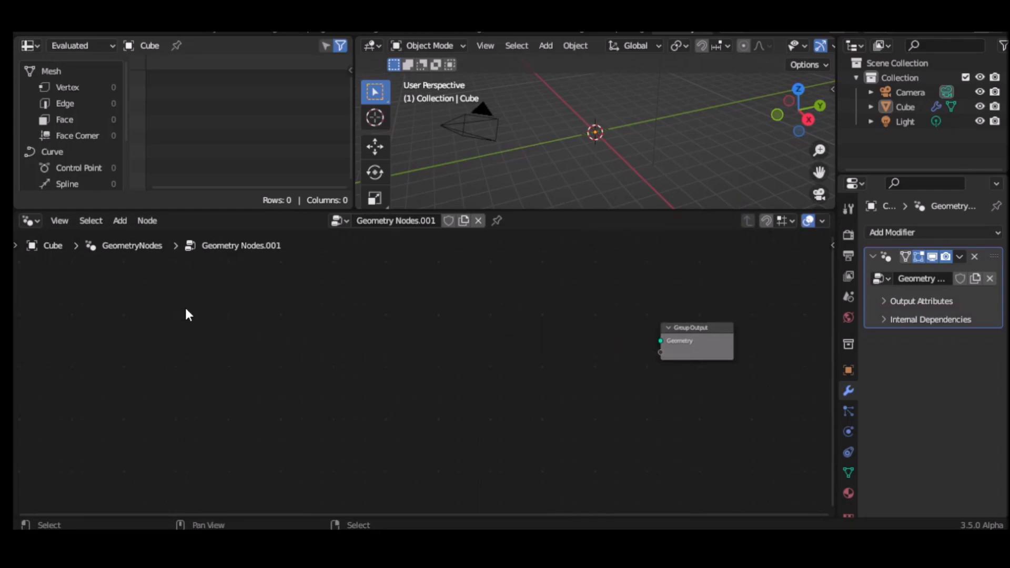
key(shift+a)
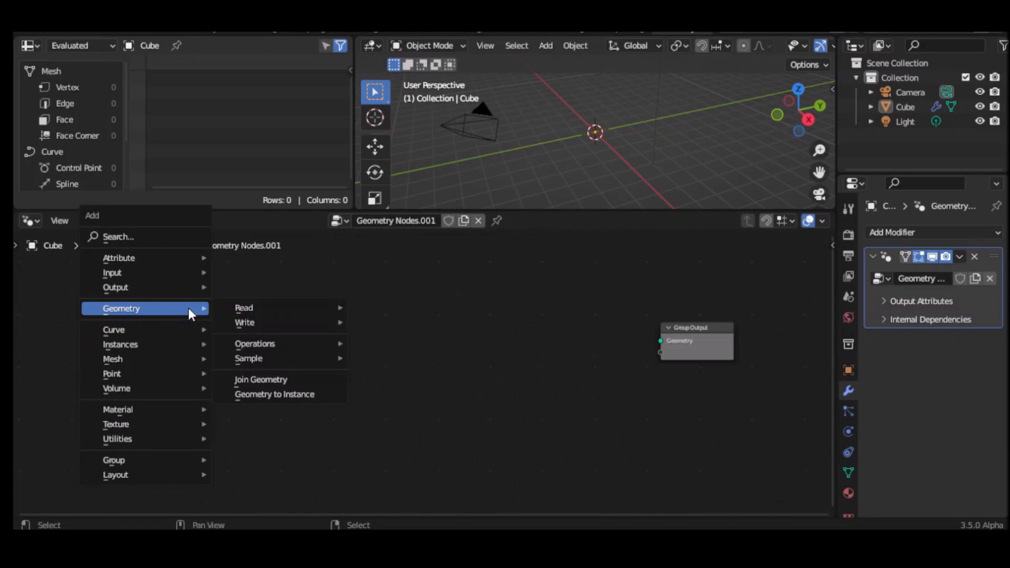
mouse_move(188, 375)
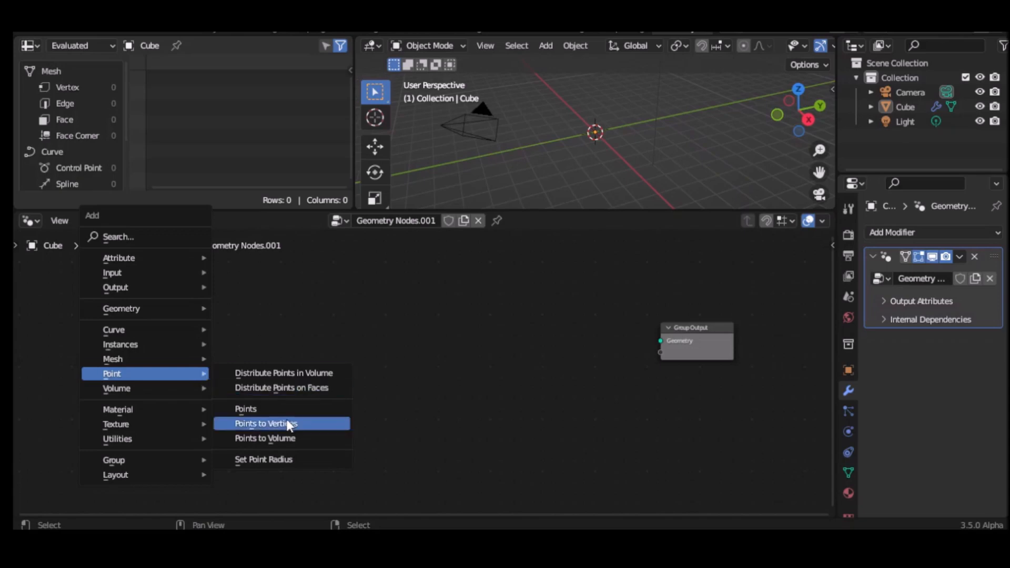
click(246, 408)
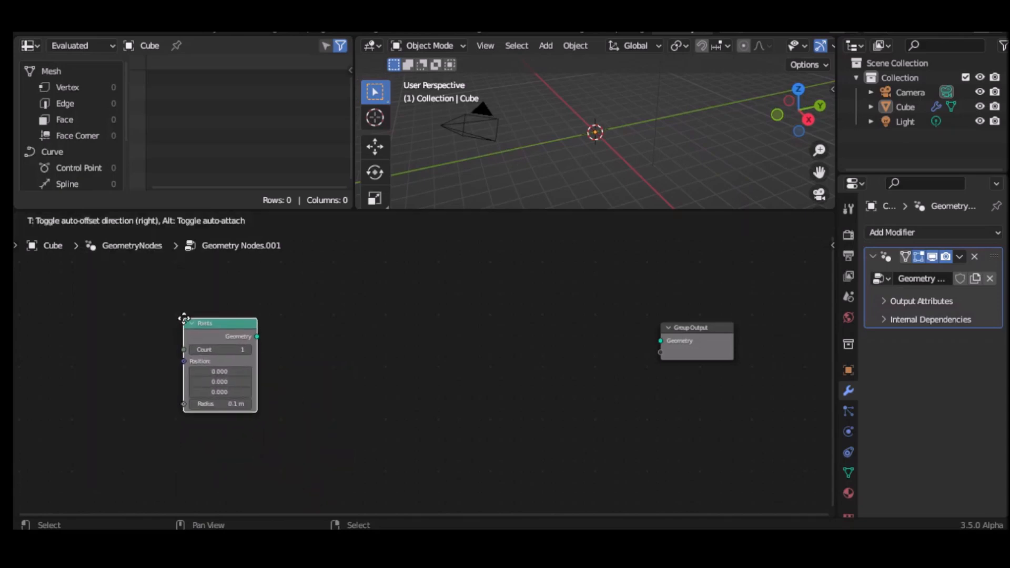
click(183, 319)
drag(698, 332, 496, 331)
click(237, 404)
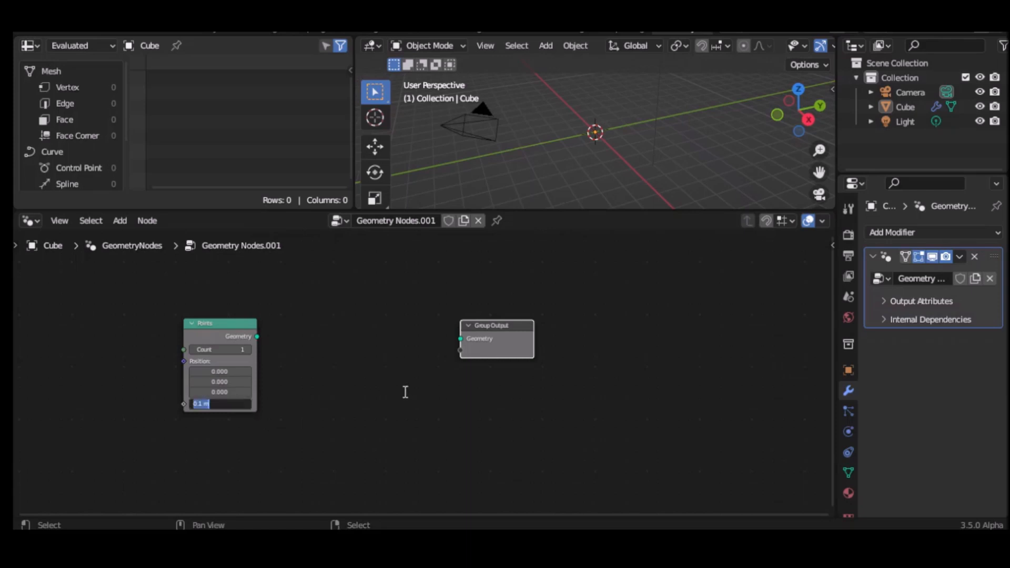
text(0.2)
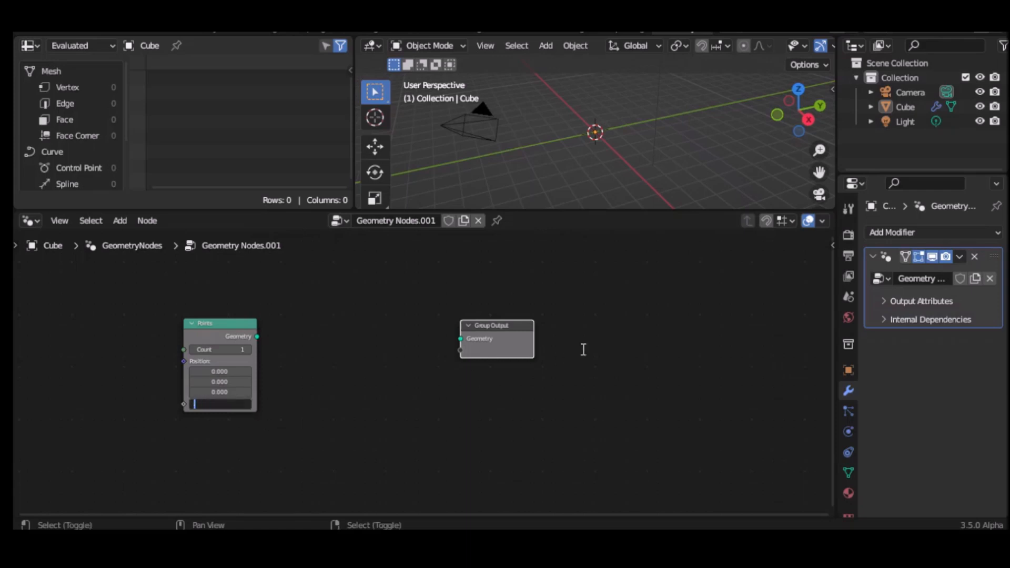
key(Return)
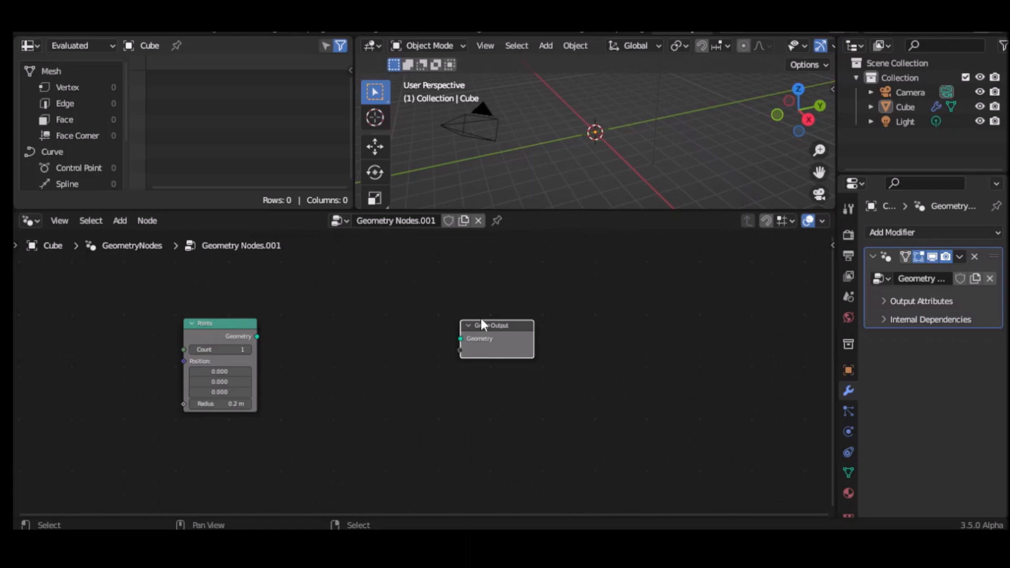
Step: Add a Join Geometry node and link the Points node through it to Group Output
drag(488, 329, 579, 327)
click(456, 332)
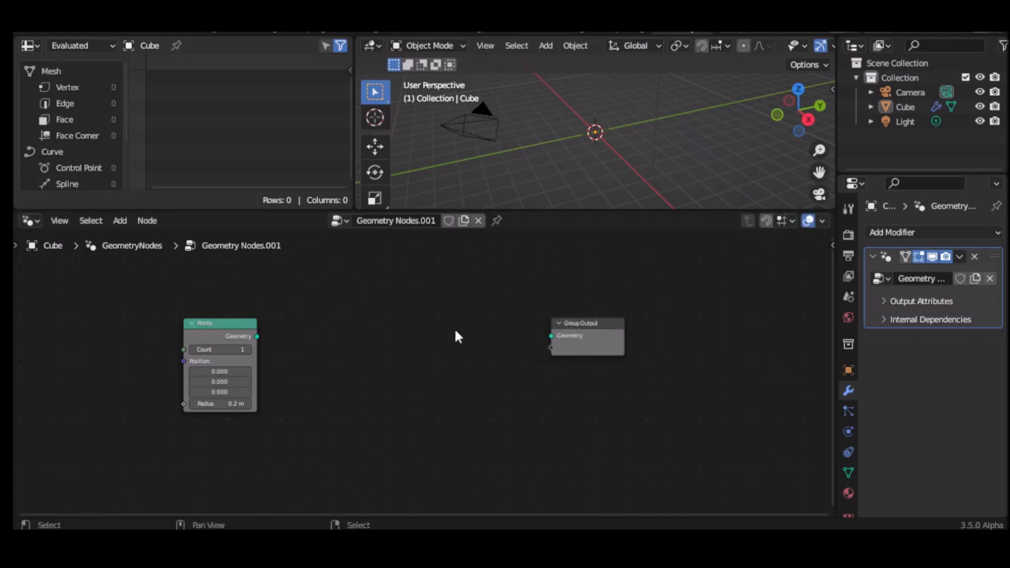
key(shift+a)
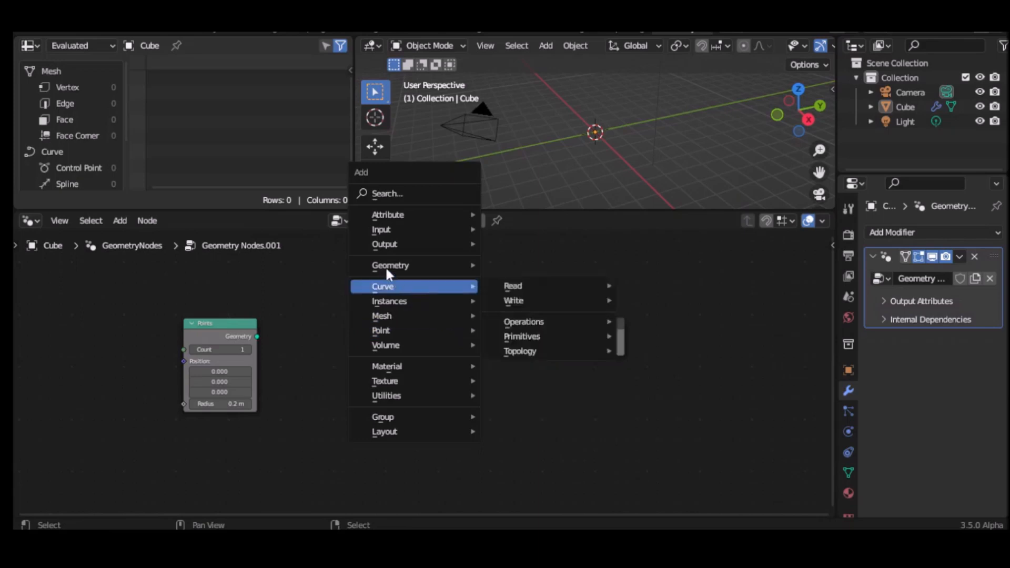
mouse_move(386, 270)
click(526, 336)
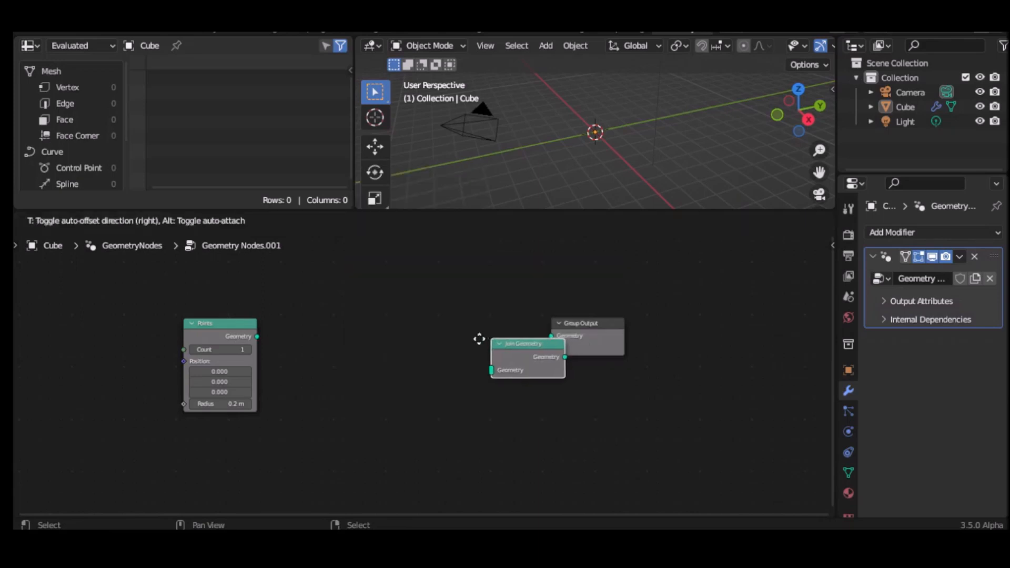
click(453, 331)
drag(526, 350, 551, 337)
drag(257, 336, 454, 356)
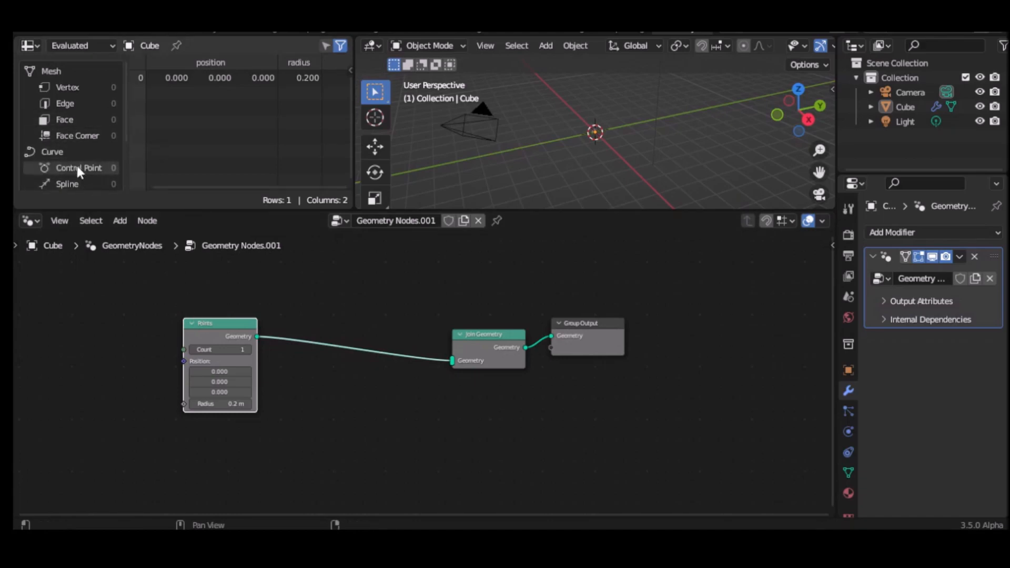
Step: Compare the mesh vertex data with the point cloud's point data in the spreadsheet
scroll(94, 157, down, 4)
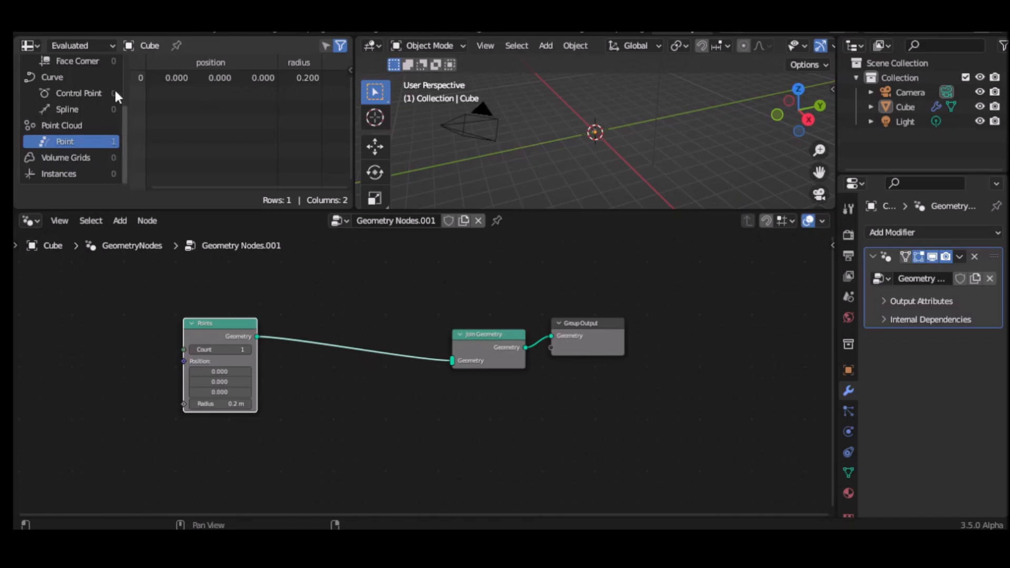
scroll(82, 78, up, 4)
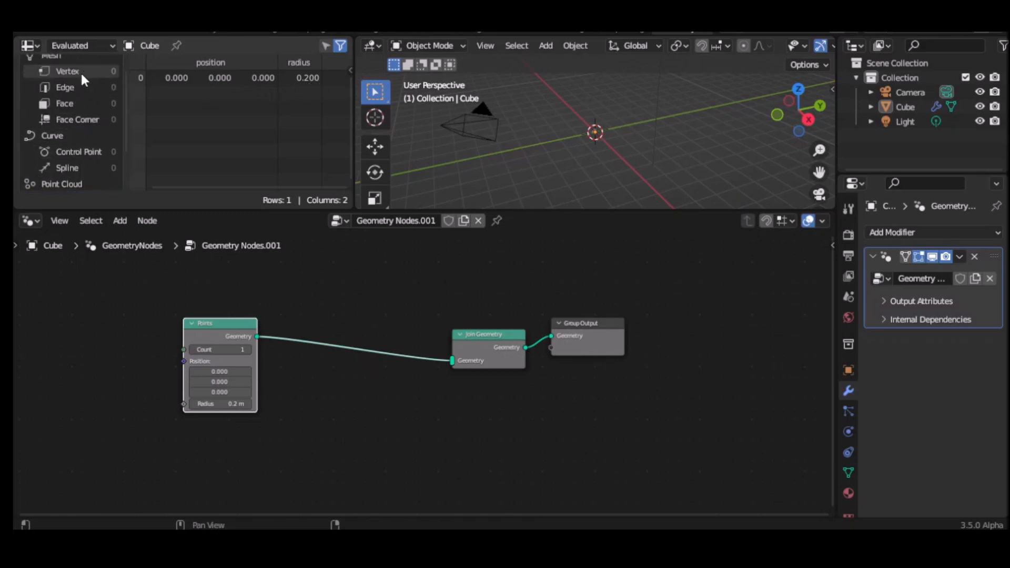
click(81, 75)
scroll(82, 76, down, 3)
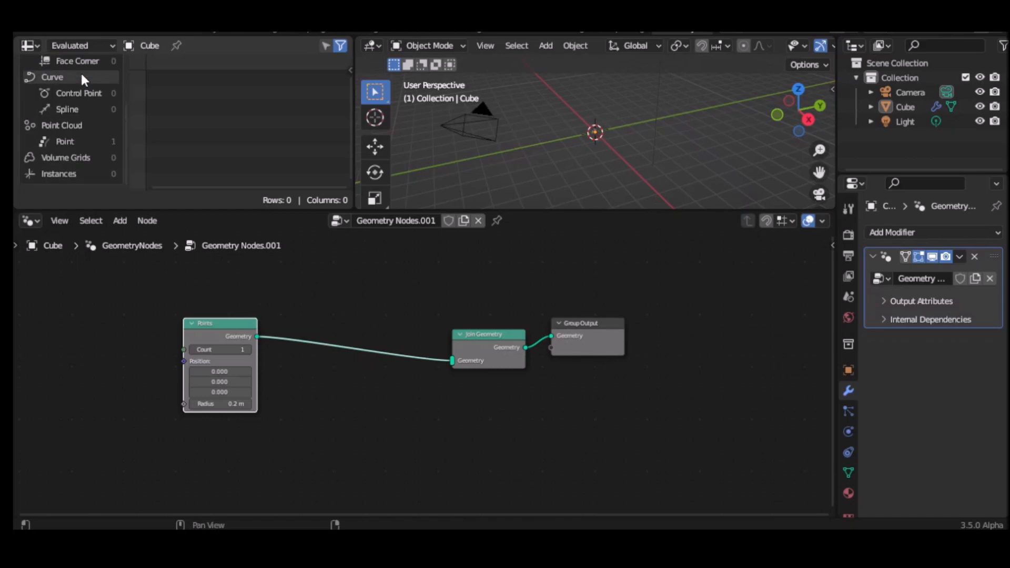
click(59, 140)
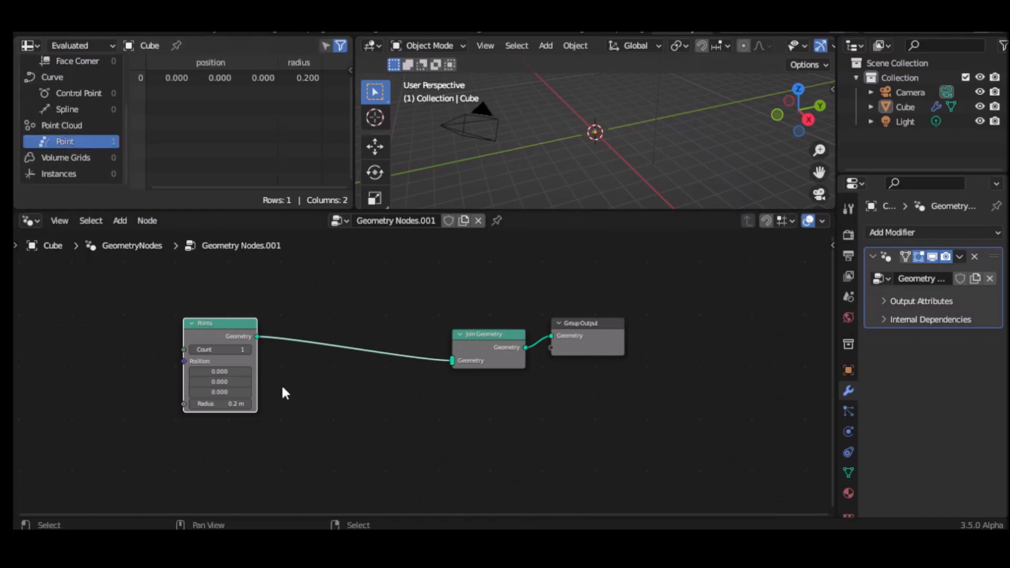
Step: Duplicate the Points node below the original and set the copy's Y position to 2
drag(221, 323, 165, 280)
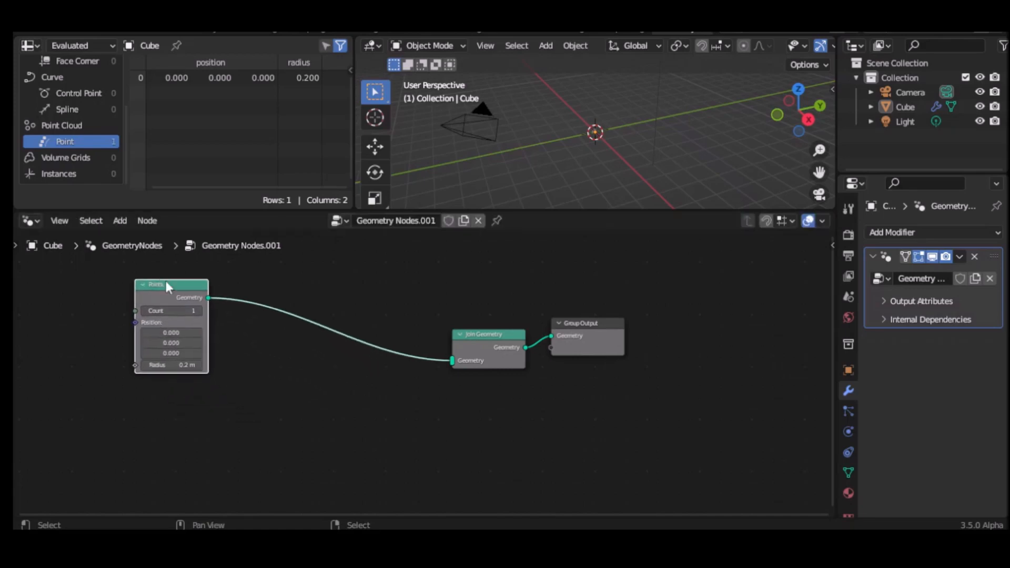
key(shift+d)
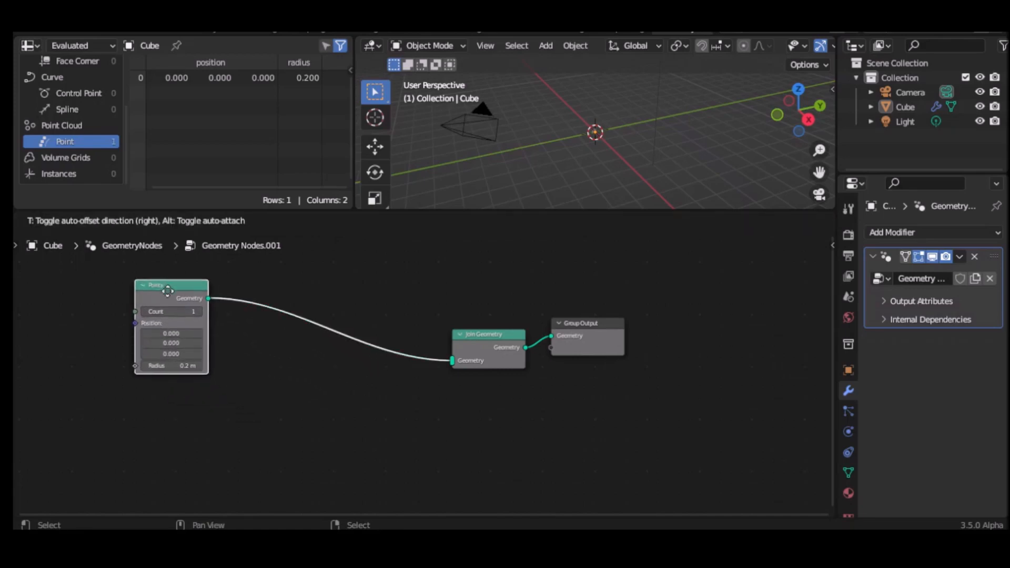
click(170, 395)
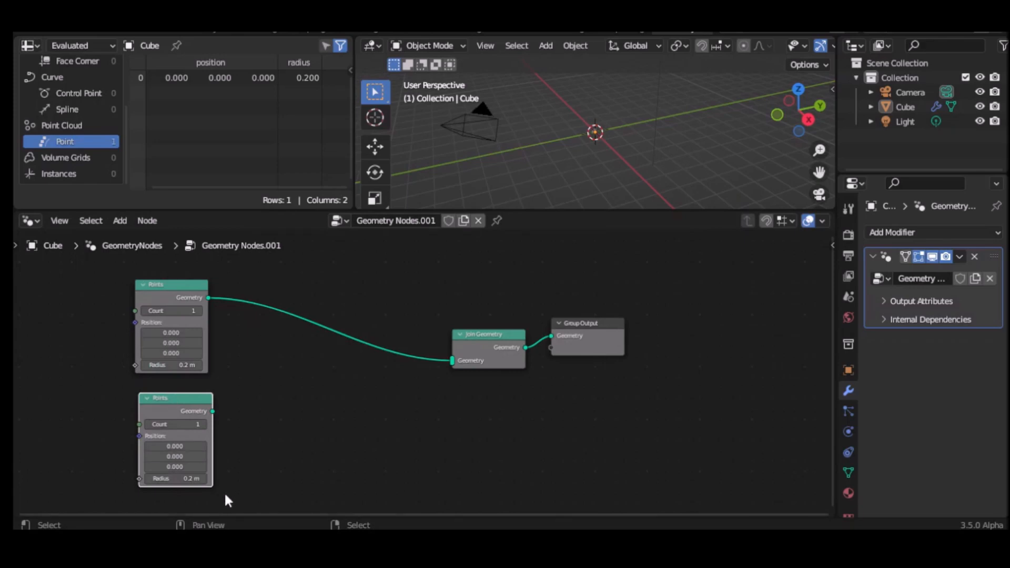
click(174, 457)
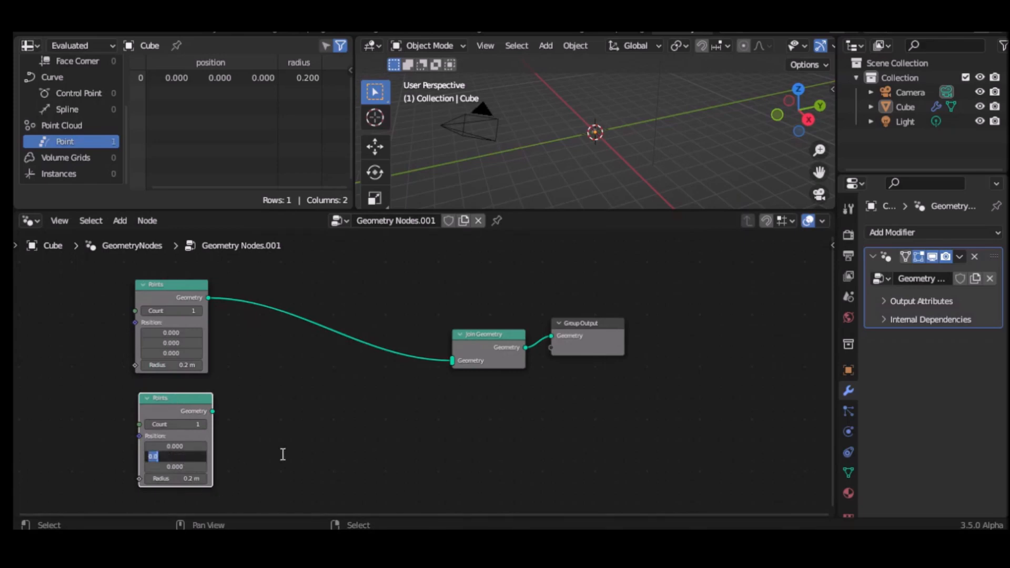
key(BackSpace)
text(2)
key(Return)
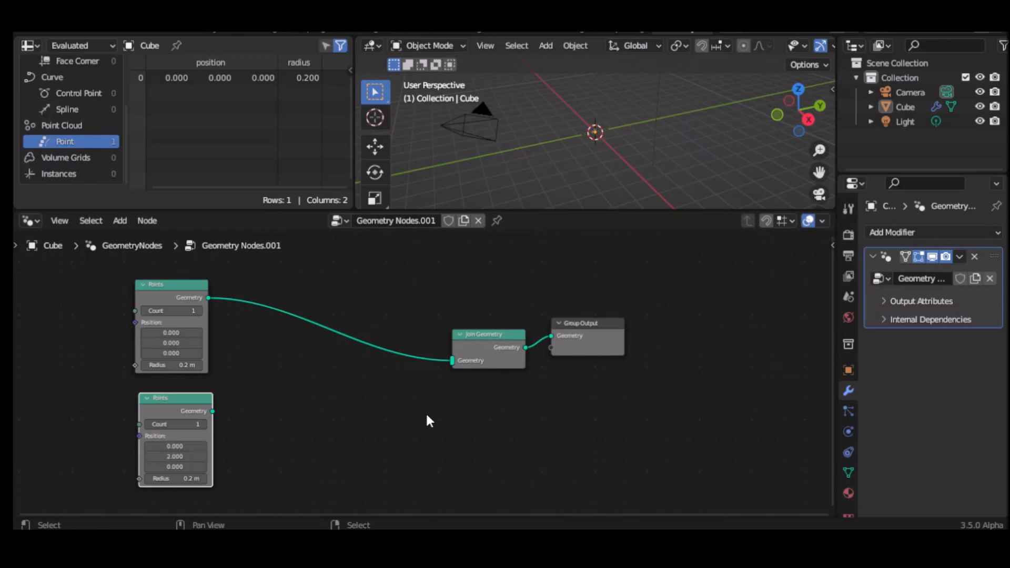
Step: Set the second Points node's radius to 0.3 m and link its geometry to Join Geometry
click(174, 478)
text(0.3)
key(Return)
drag(213, 411, 449, 367)
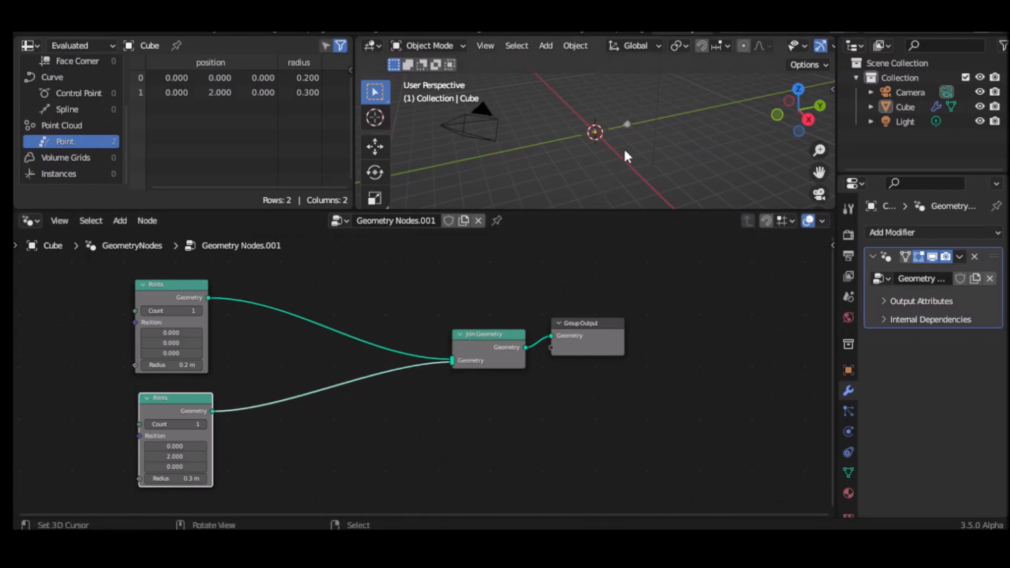
Step: Select the cube object in the viewport and space Group Output and Join Geometry farther from the Points nodes
click(415, 124)
click(595, 133)
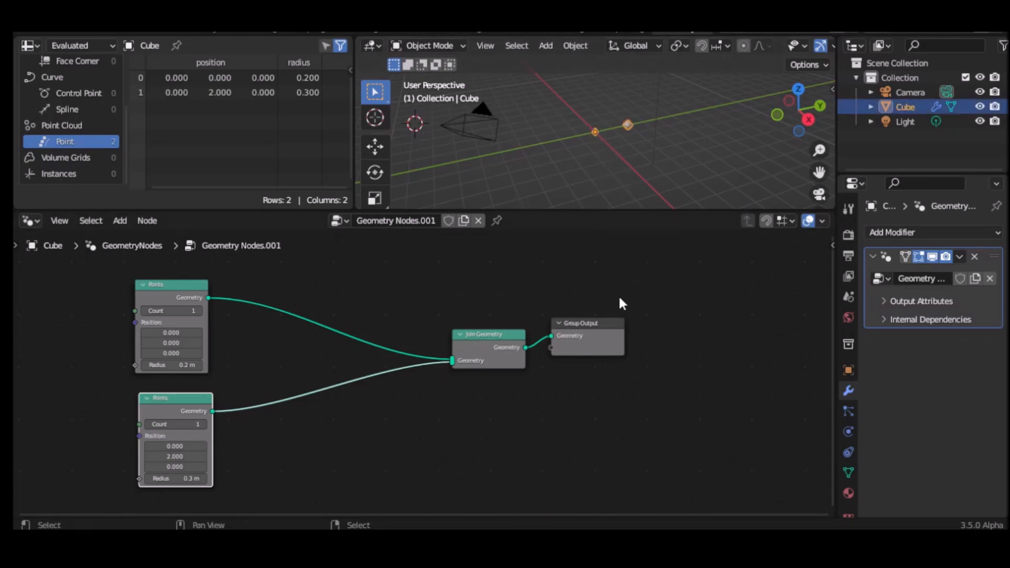
drag(606, 329, 718, 322)
drag(482, 335, 560, 325)
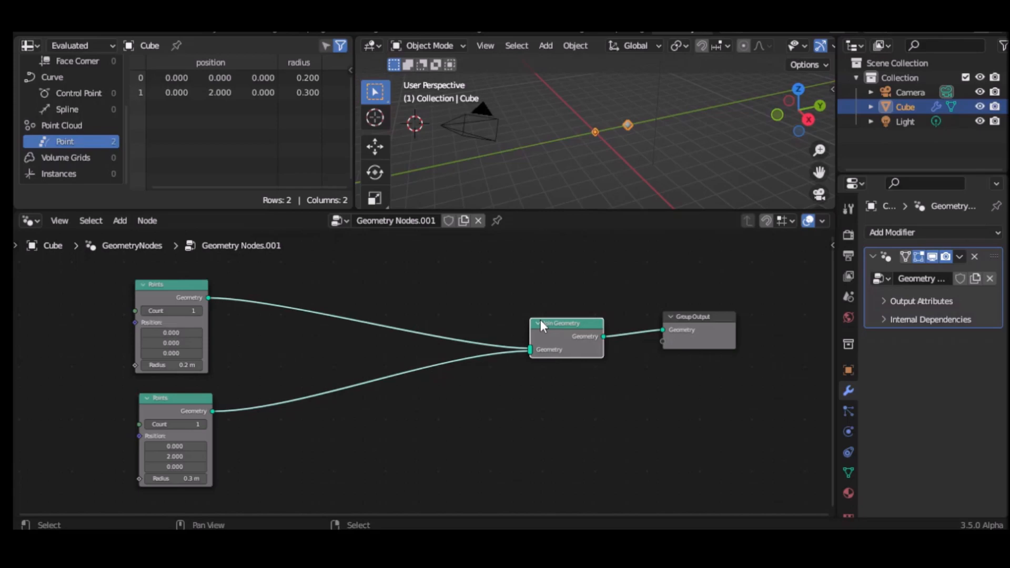
Step: Add a Geometry Proximity node below the Join Geometry links and set its target geometry to Points
click(403, 451)
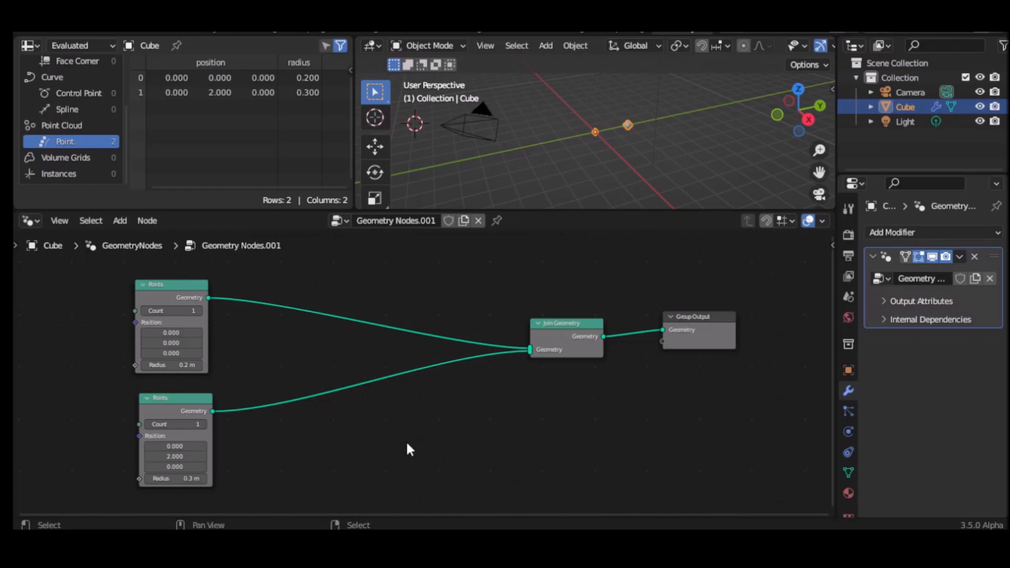
key(shift+a)
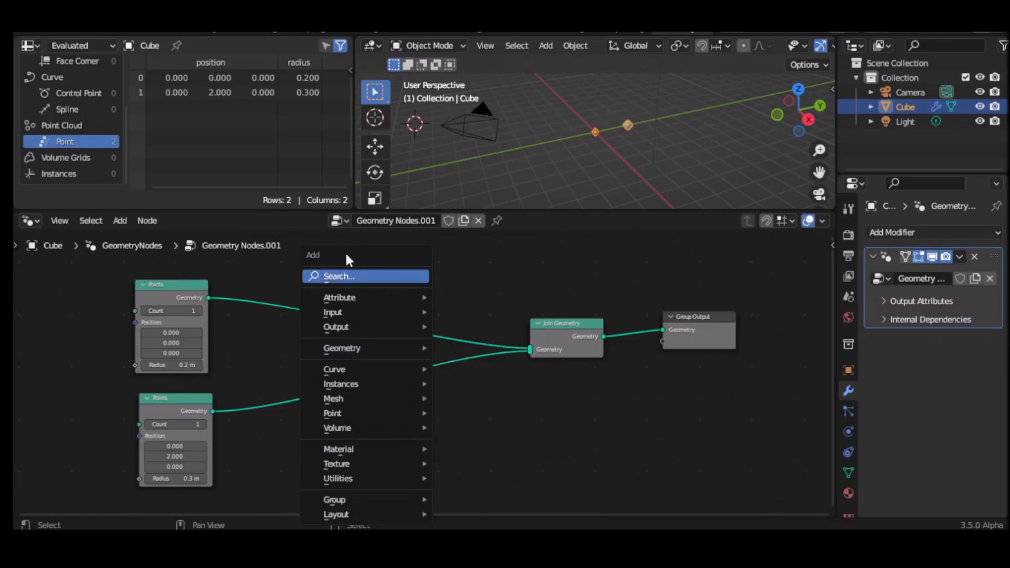
click(345, 277)
text(Prox)
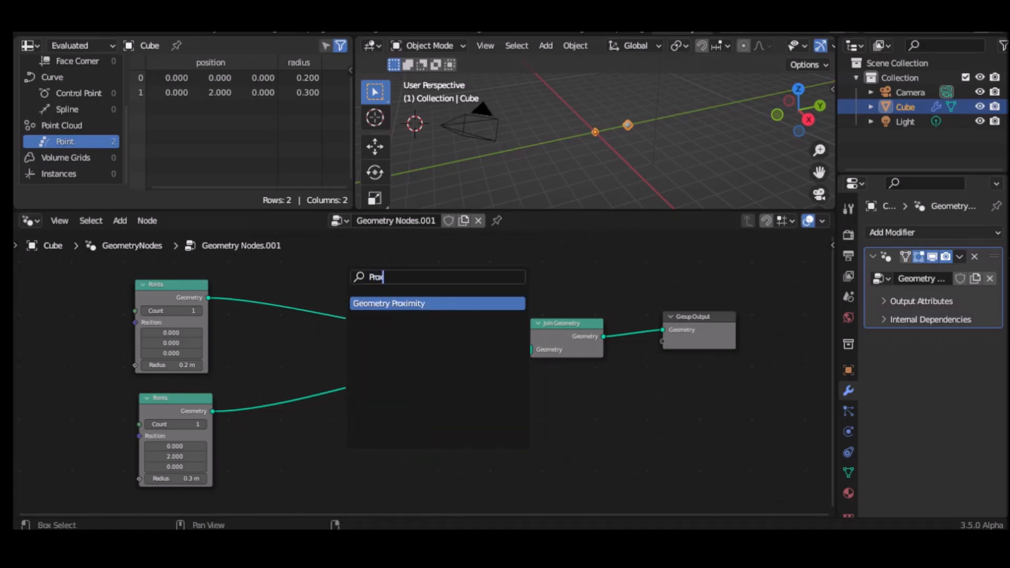
text(i)
click(413, 308)
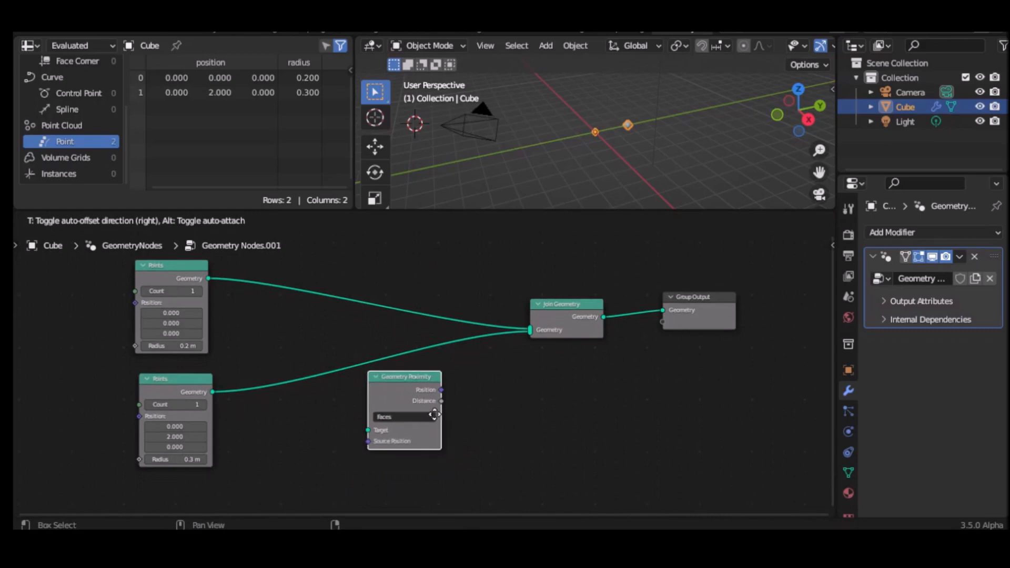
click(460, 495)
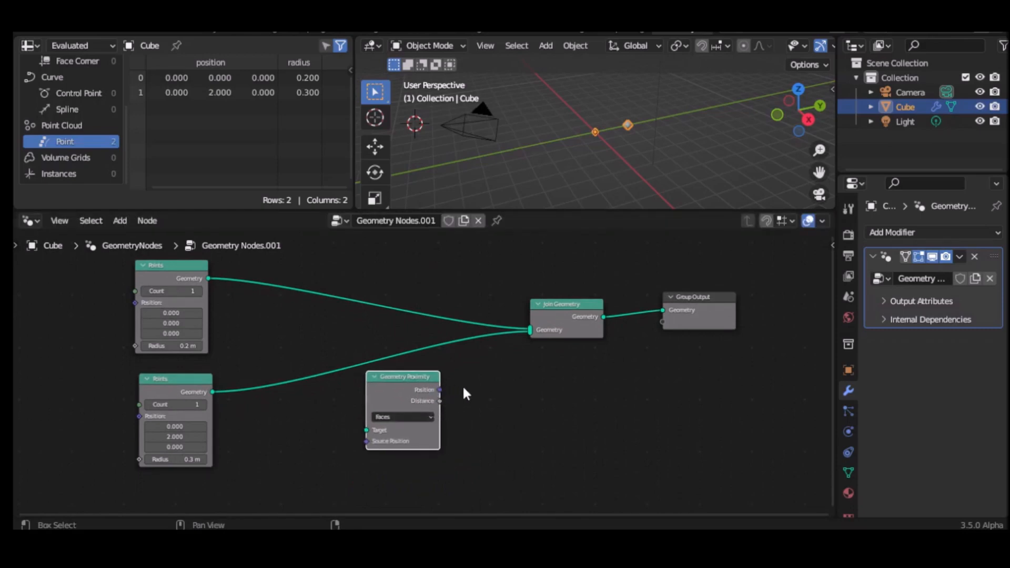
click(391, 417)
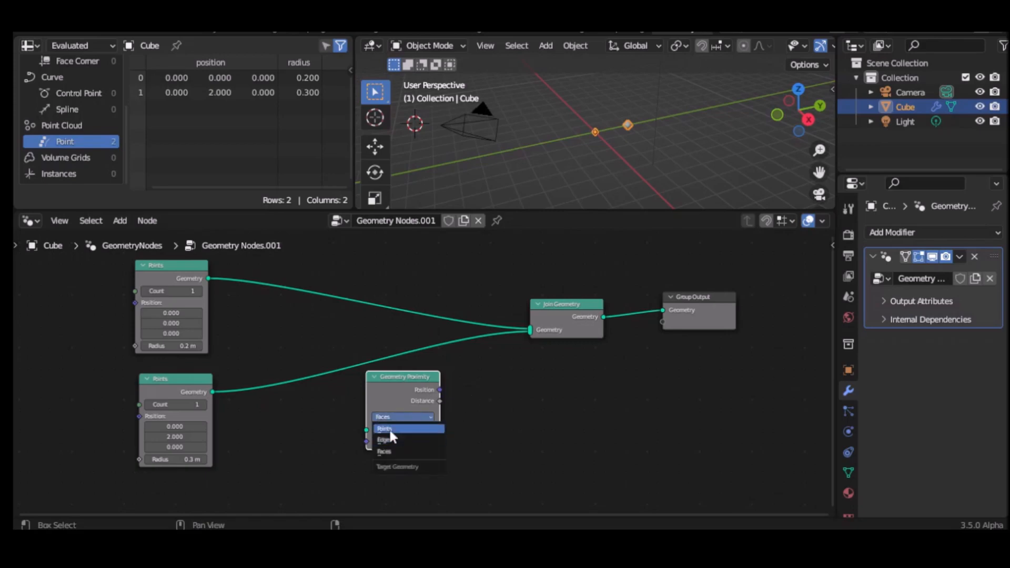
click(390, 429)
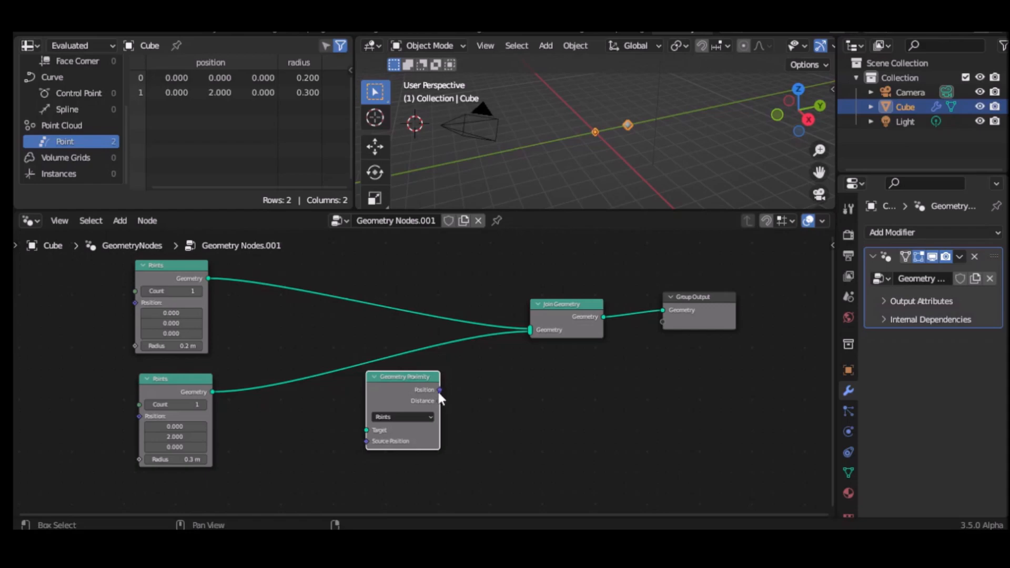
mouse_move(442, 401)
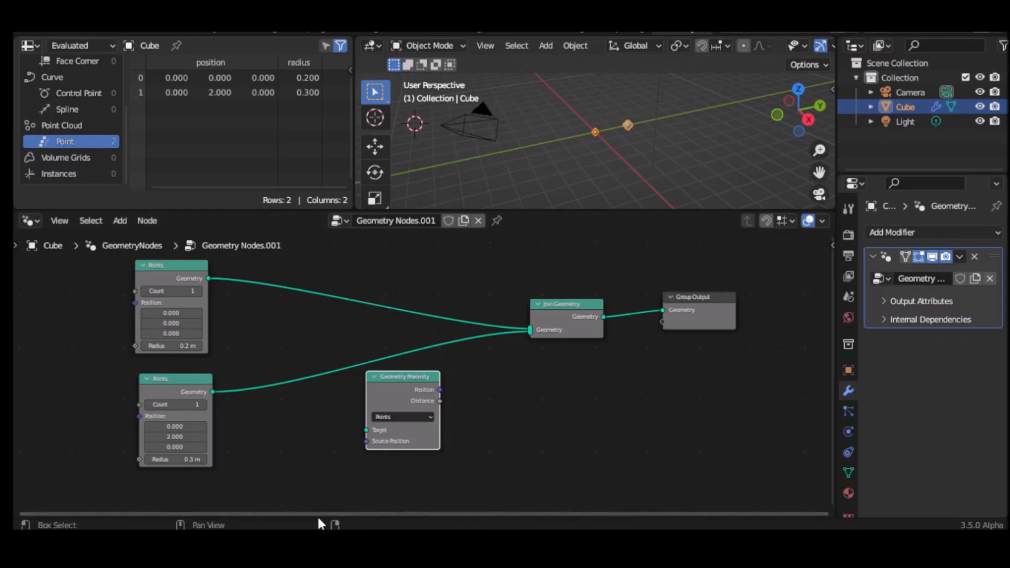
Step: Align the second Points node directly beneath the first and add a Position node below them
drag(160, 390, 156, 374)
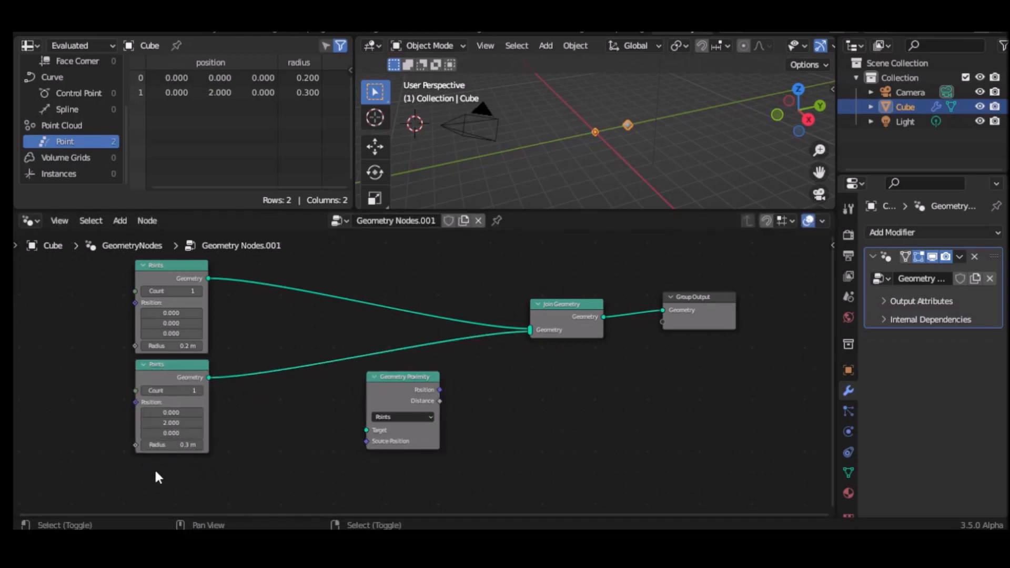
key(shift+a)
mouse_move(156, 470)
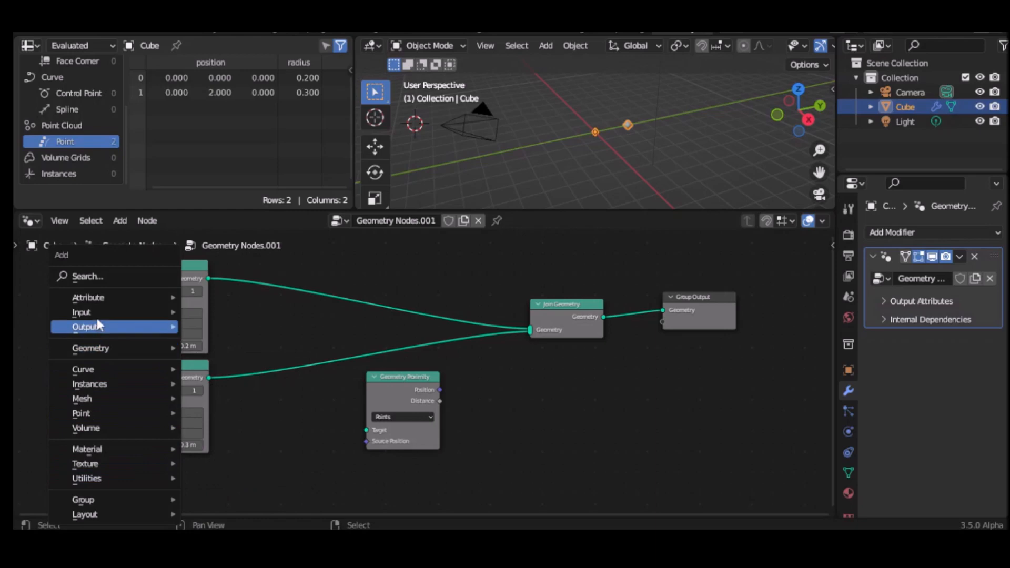
mouse_move(120, 313)
mouse_move(216, 315)
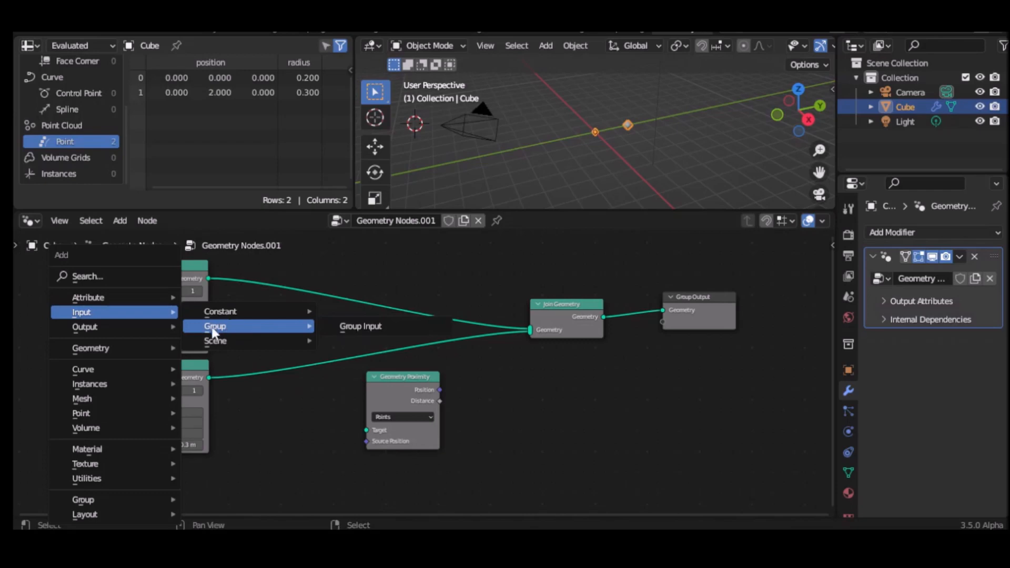
mouse_move(169, 349)
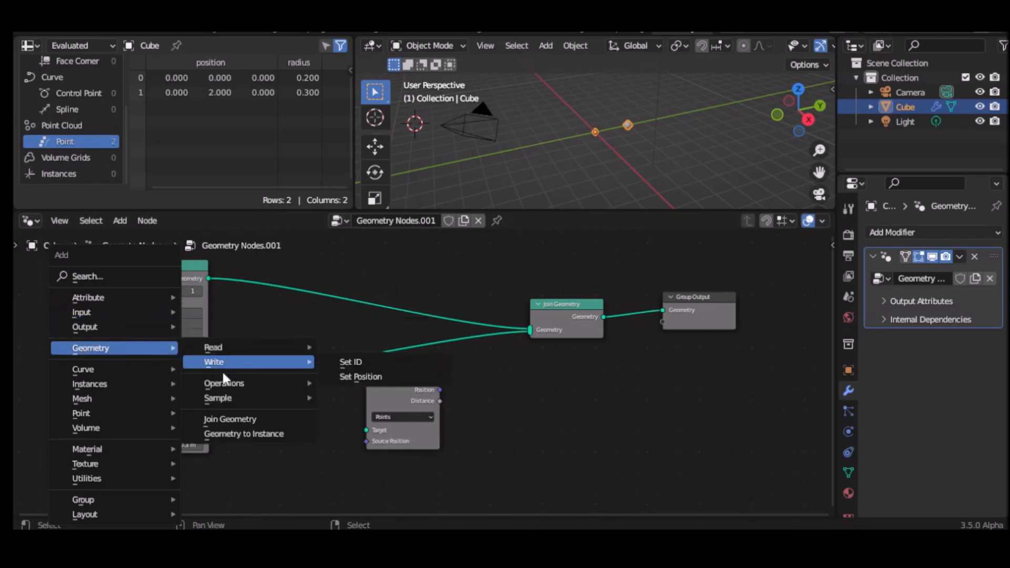
mouse_move(227, 389)
mouse_move(232, 348)
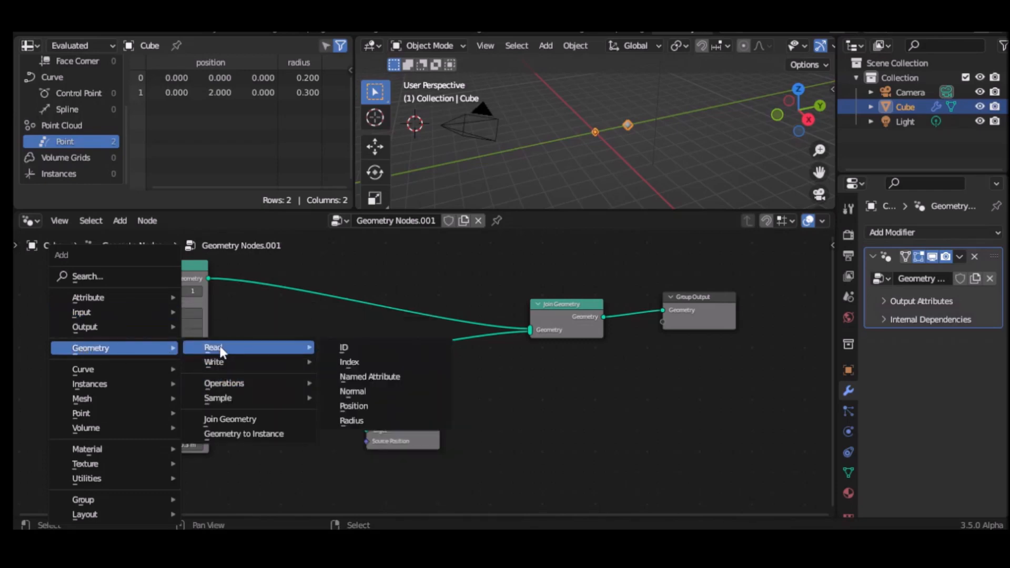
click(347, 407)
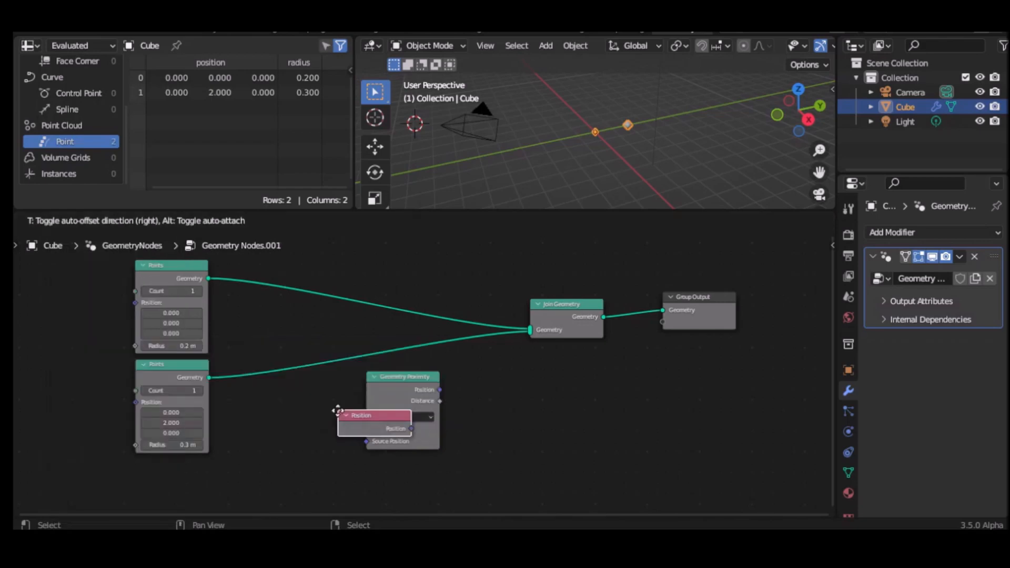
click(139, 470)
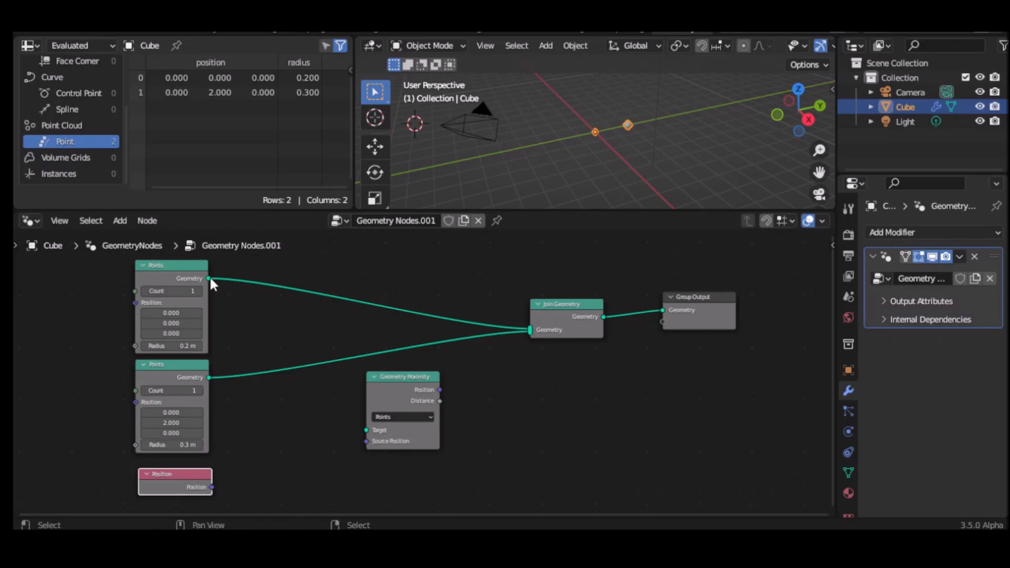
Step: Link the first Points node's geometry to the Geometry Proximity Target and the Position node to its Source Position
drag(209, 279, 695, 408)
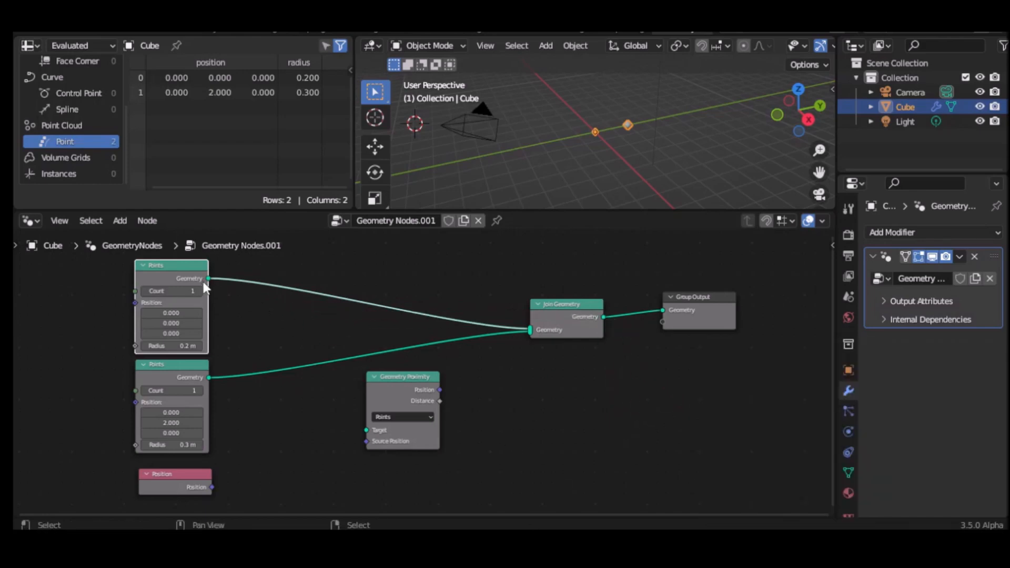
drag(209, 279, 367, 430)
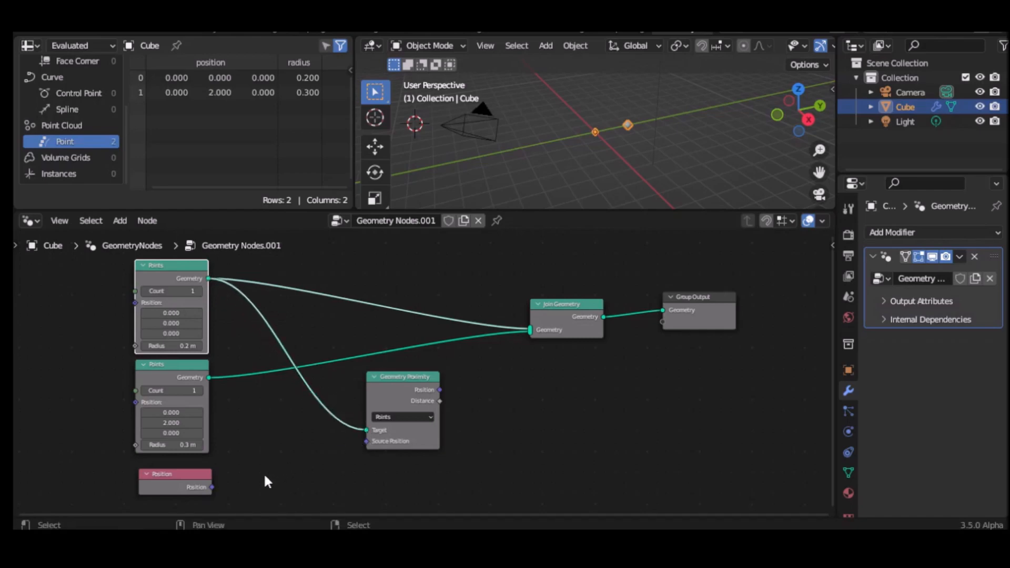
drag(212, 487, 366, 441)
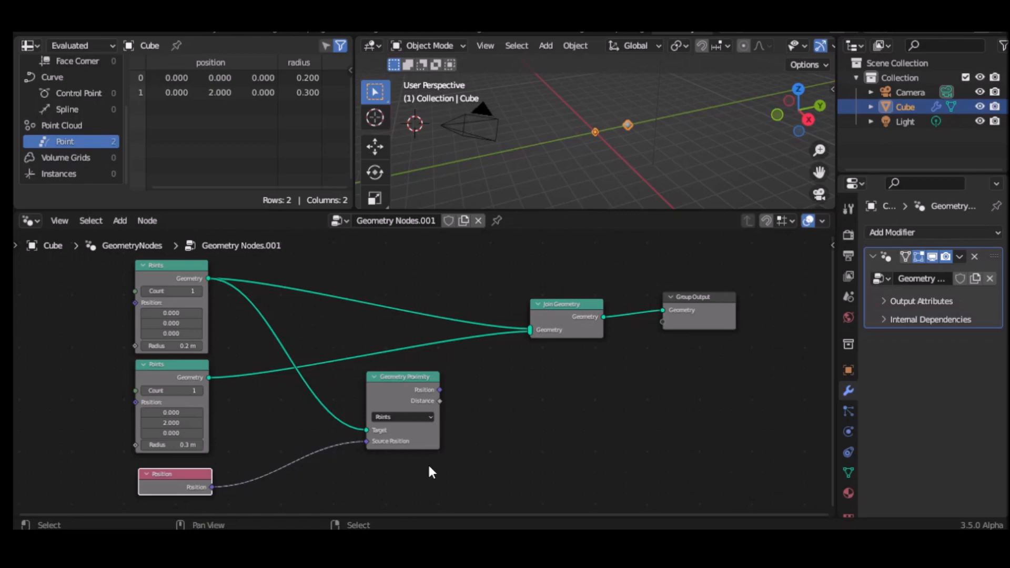
Step: Attach a Viewer node to the second Points node's geometry and the proximity Distance, with its domain set to Point
click(440, 399)
mouse_move(441, 402)
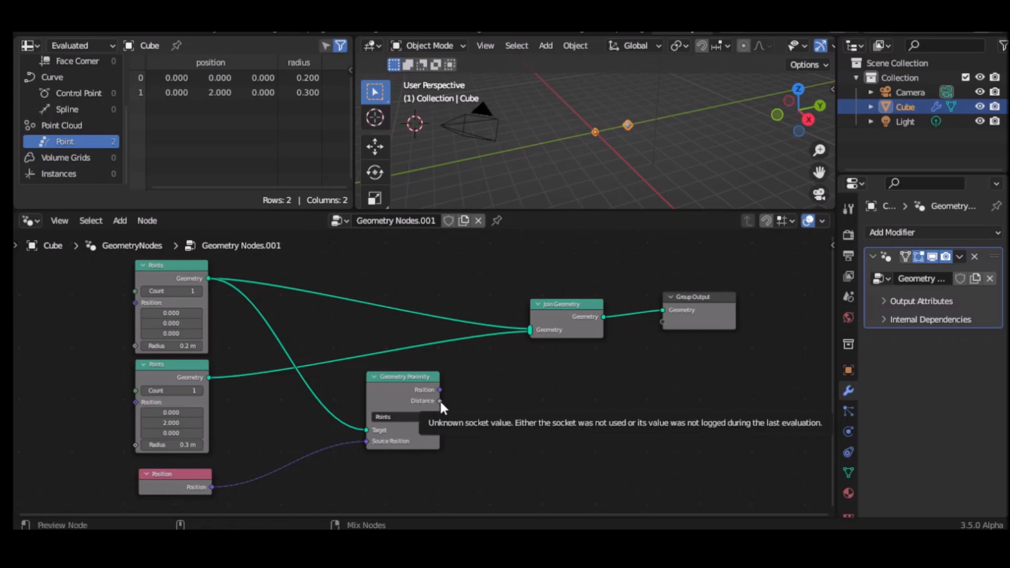
ctrl+shift+click(439, 400)
drag(305, 492, 546, 377)
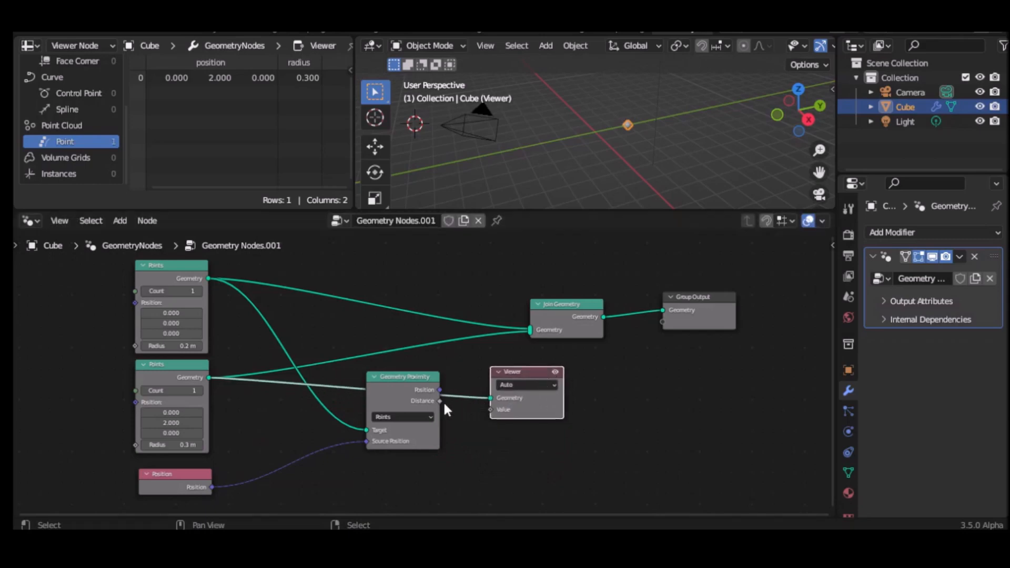
drag(439, 401, 487, 409)
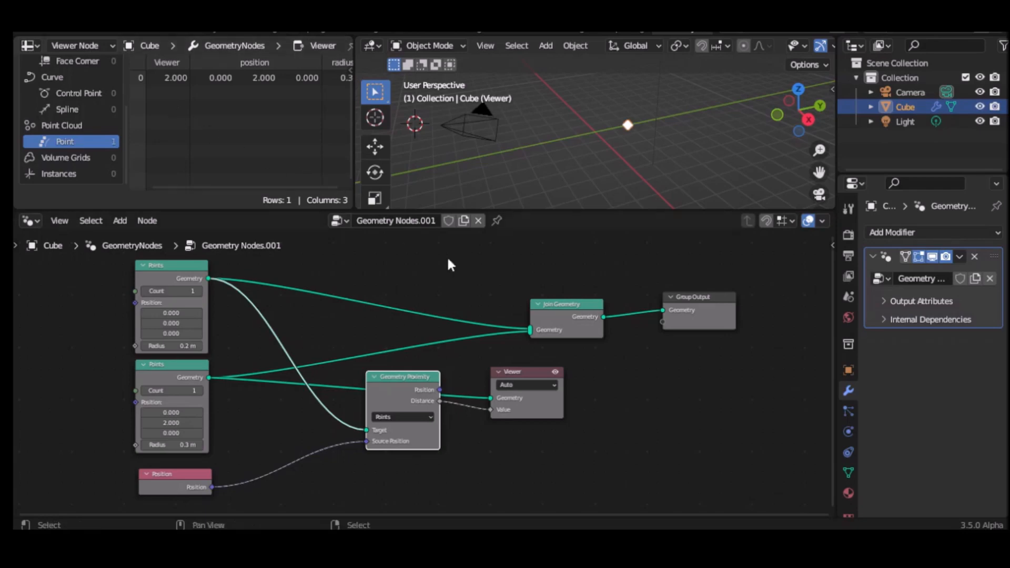
click(533, 379)
click(519, 409)
click(535, 374)
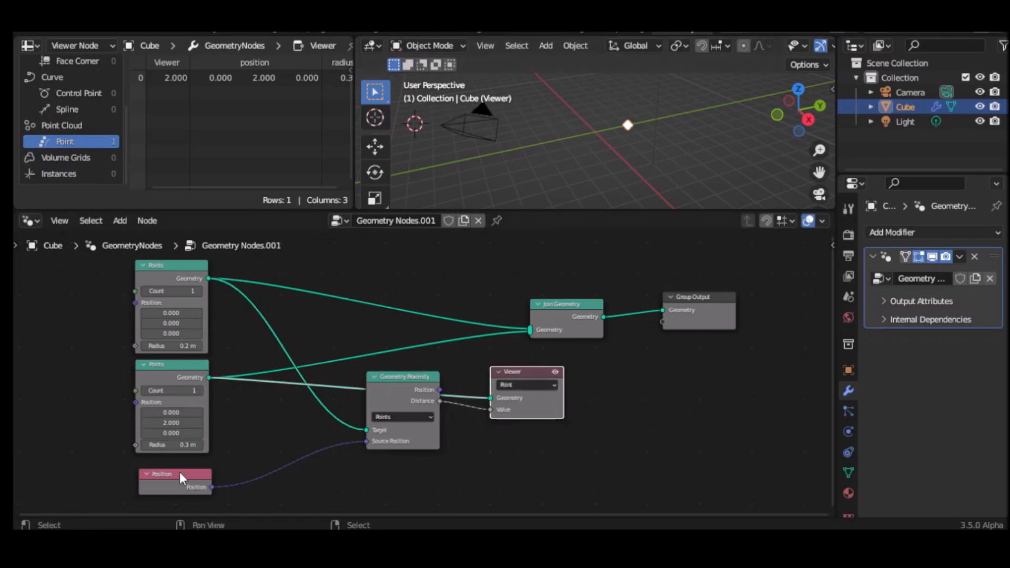
Step: Set the second Points node's Y position to -0.900 and delete the Viewer node
drag(171, 423, 141, 422)
key(x)
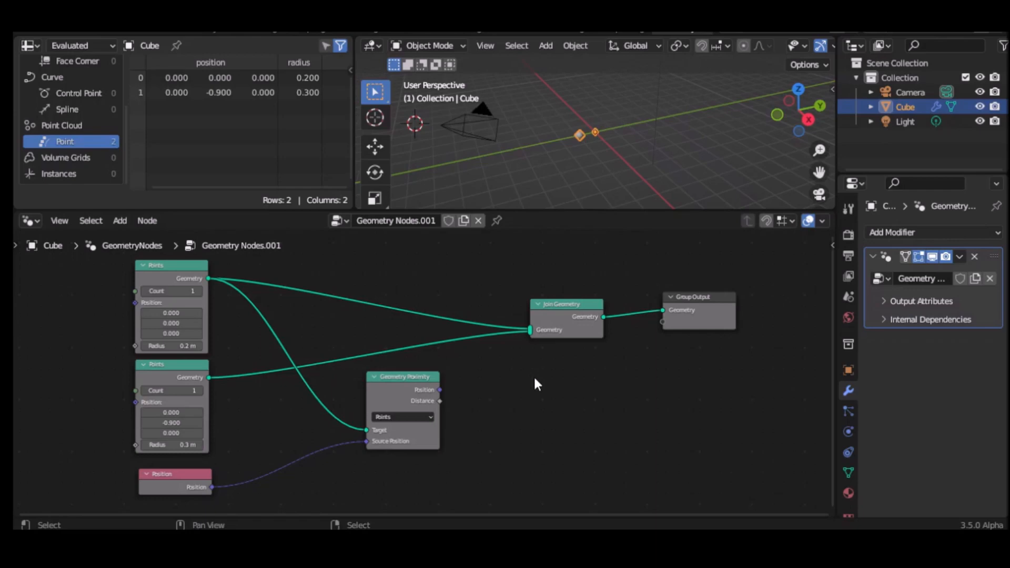
key(shift+a)
mouse_move(534, 379)
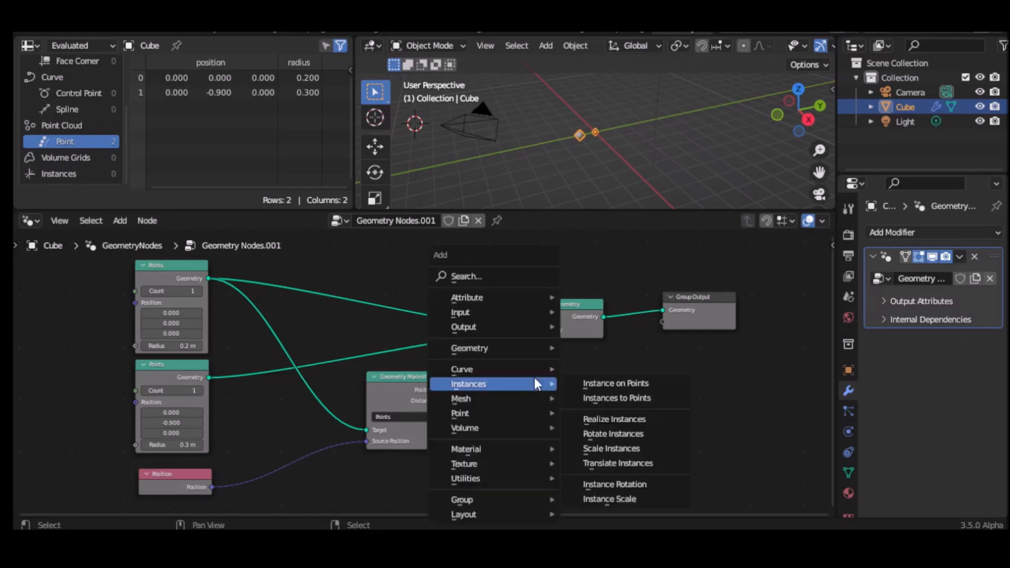
mouse_move(482, 477)
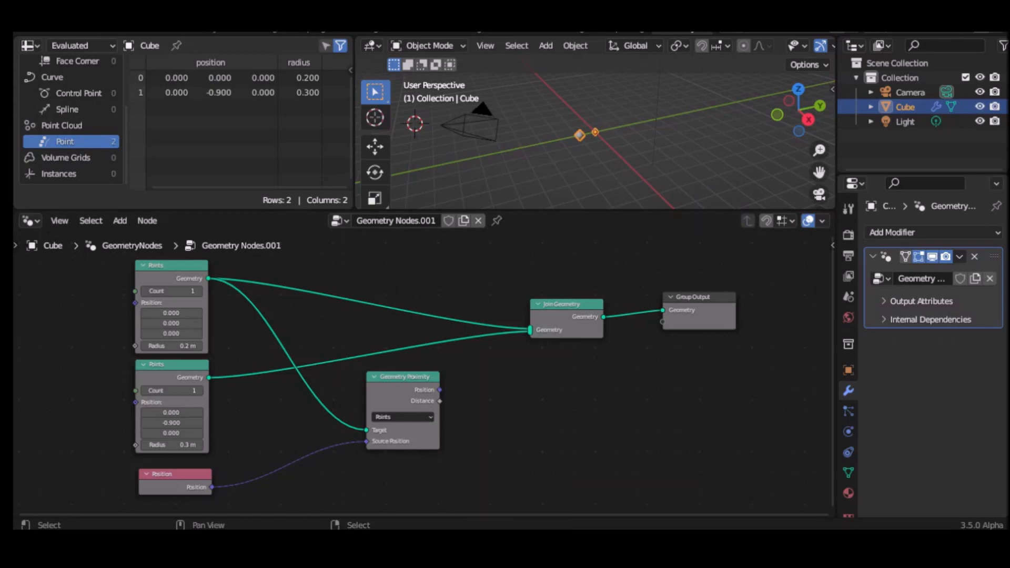
drag(13, 221, 545, 33)
Step: Add a Compare node beside the Geometry Proximity node
key(shift+a)
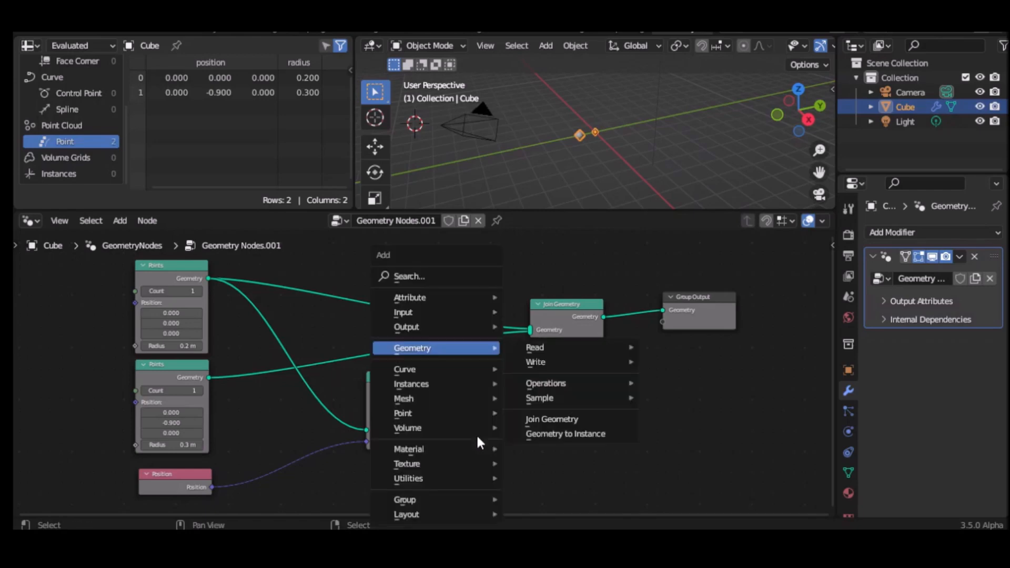
mouse_move(420, 479)
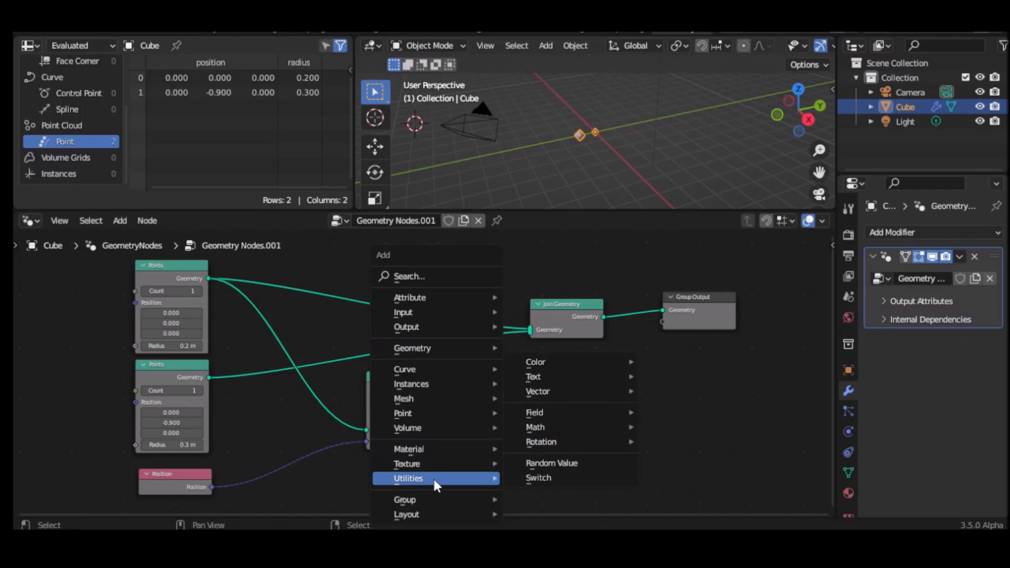
mouse_move(534, 431)
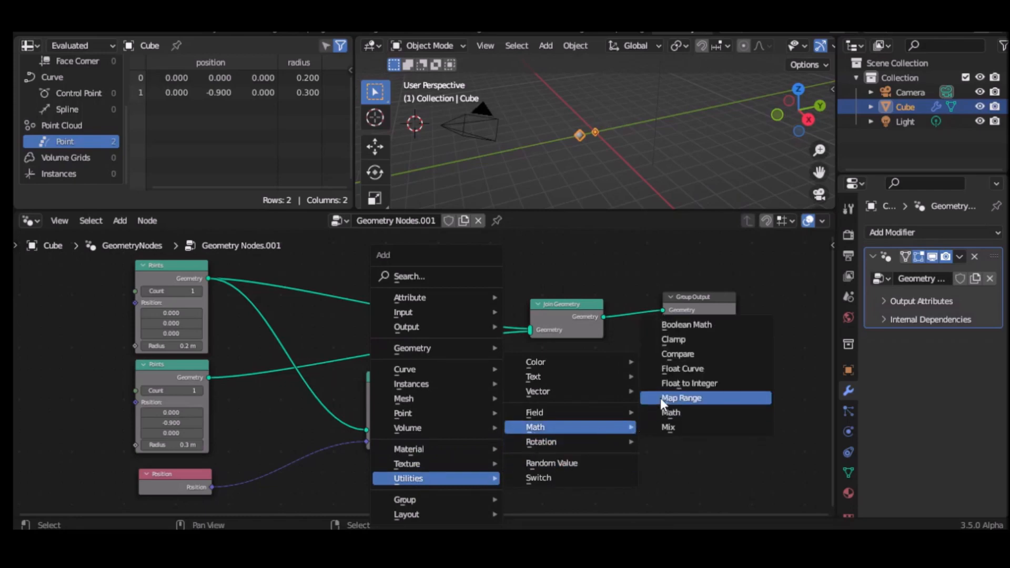
click(680, 352)
click(463, 360)
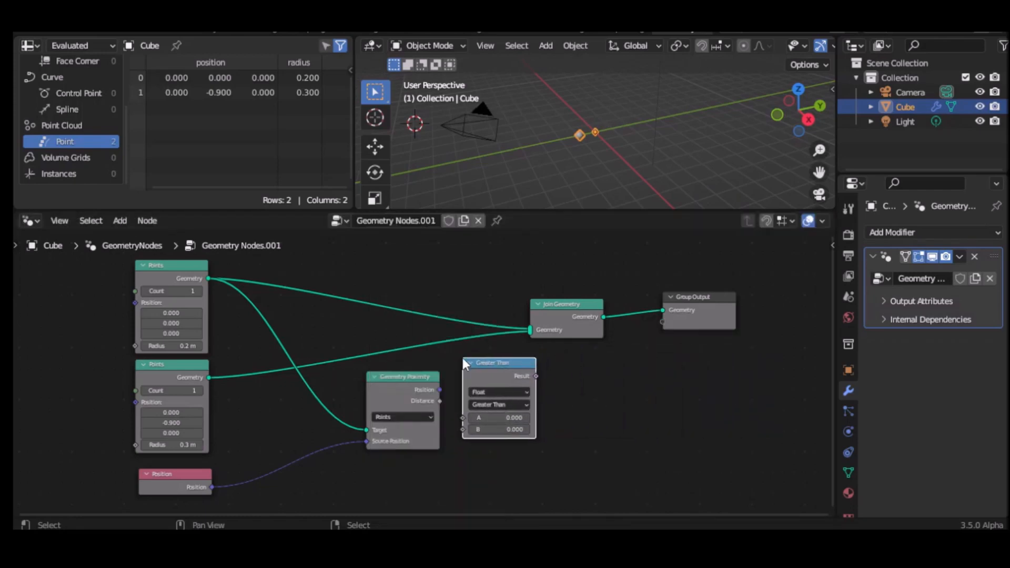
Step: Move the Group Output and Join Geometry nodes farther from the Compare node to make room
middle_drag(684, 356, 545, 357)
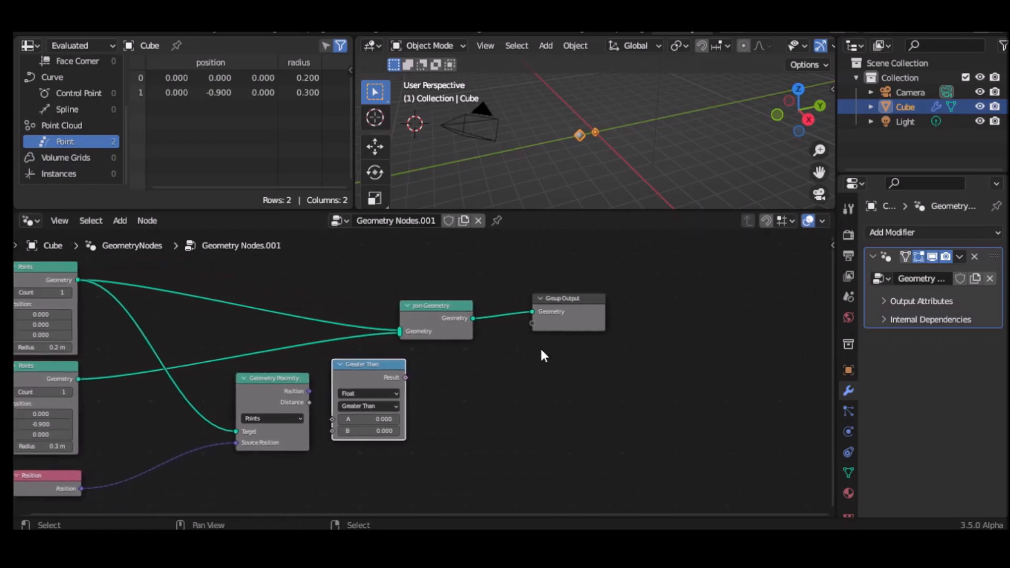
drag(568, 307, 732, 290)
drag(416, 317, 584, 307)
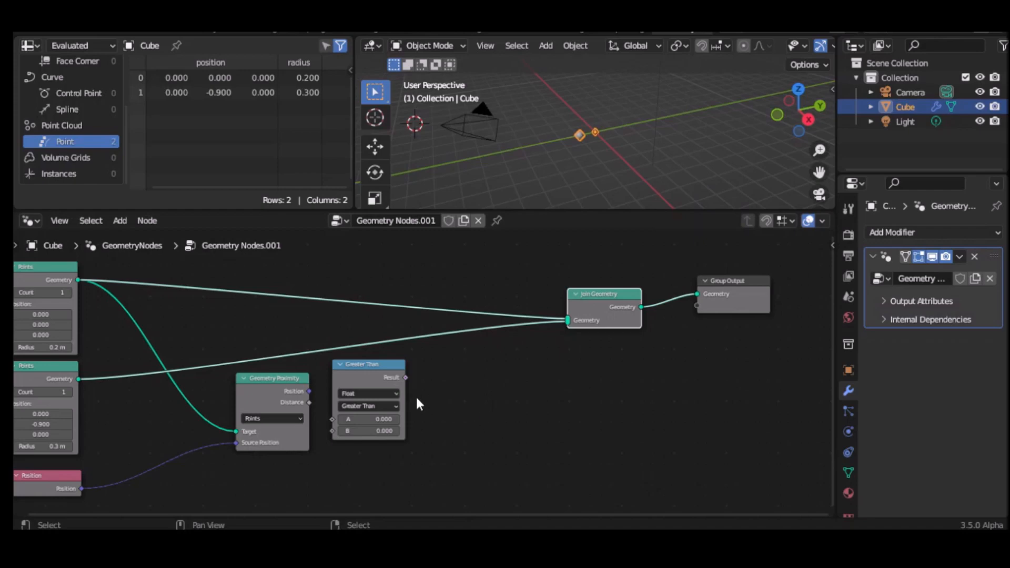
Step: Set the Compare node to Less Than with B at 2, and link the Geometry Proximity Distance to A
click(367, 406)
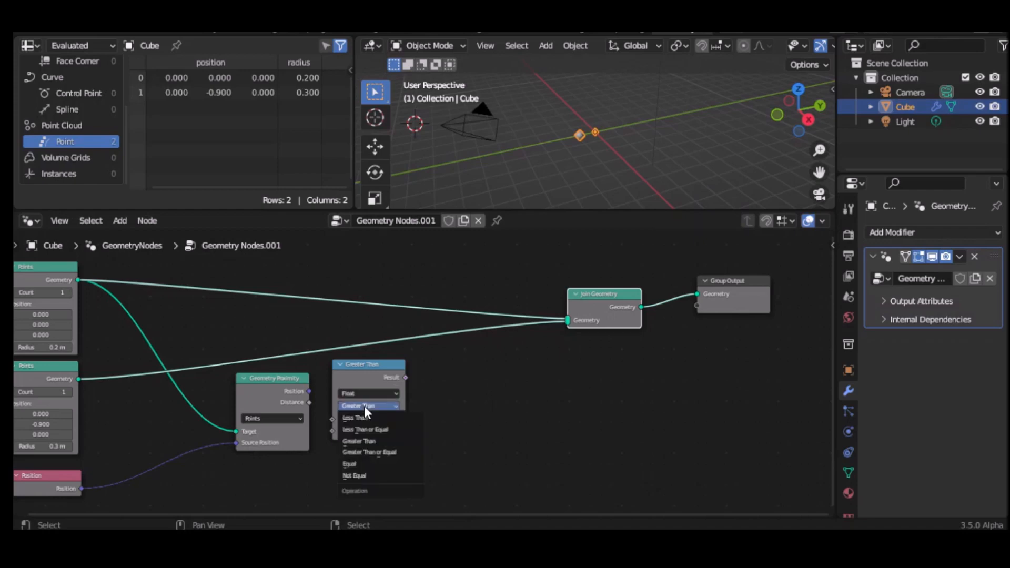
click(369, 417)
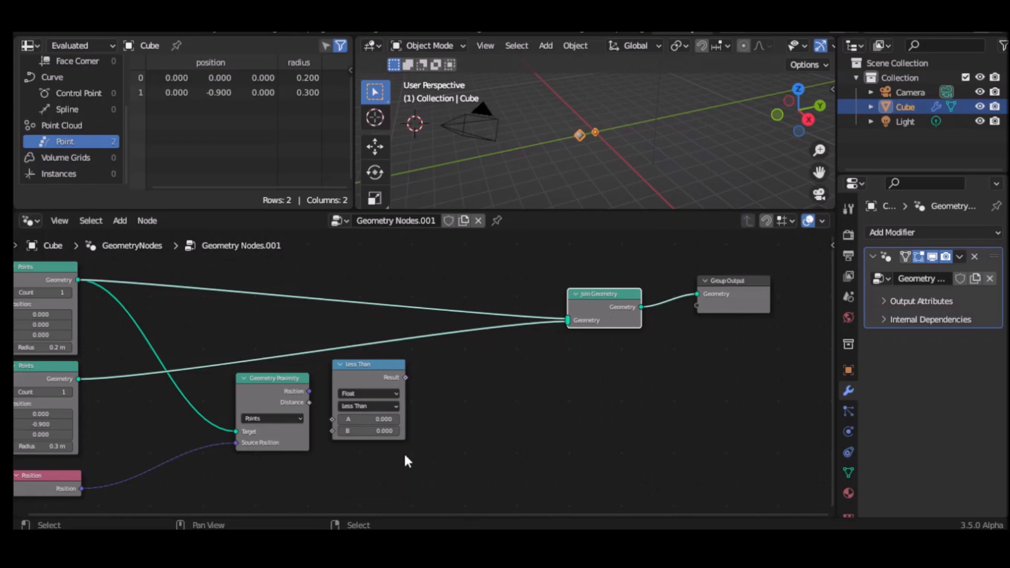
click(372, 432)
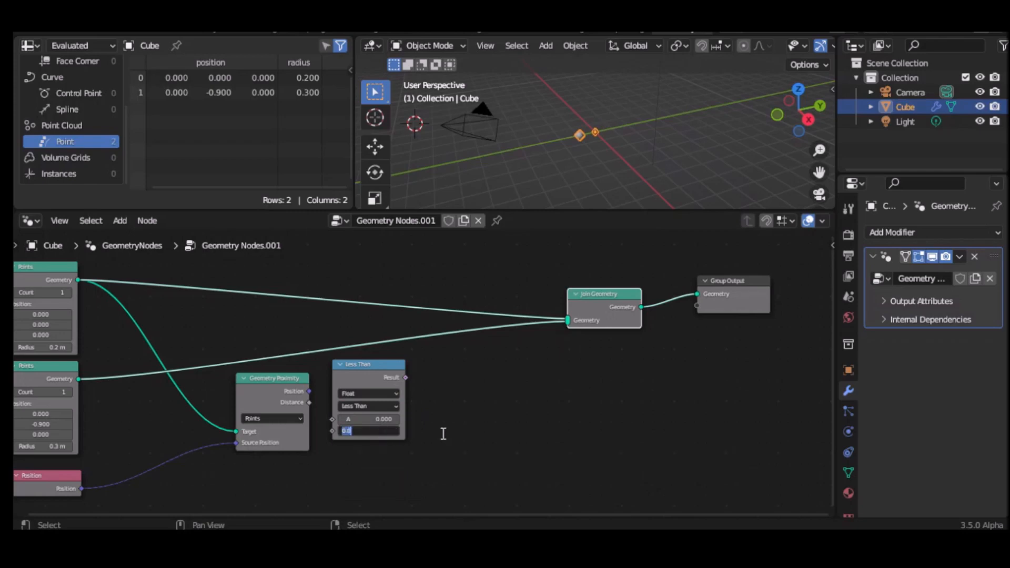
text(2)
key(Return)
drag(378, 369, 415, 365)
drag(310, 403, 368, 415)
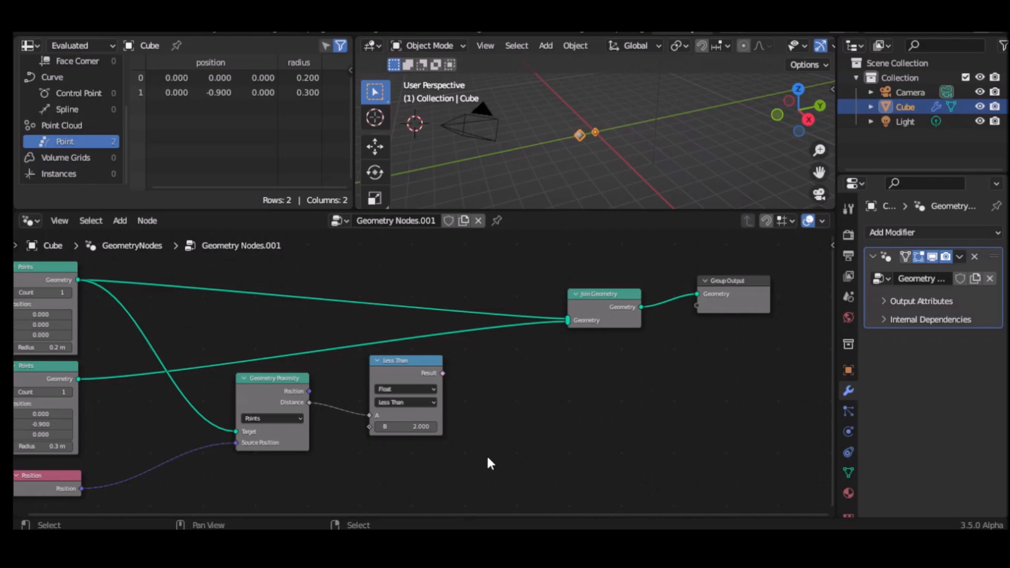
Step: Move the Group Output and Join Geometry nodes farther away and place a Switch node beside the Less Than node
drag(738, 287, 775, 289)
drag(599, 303, 644, 297)
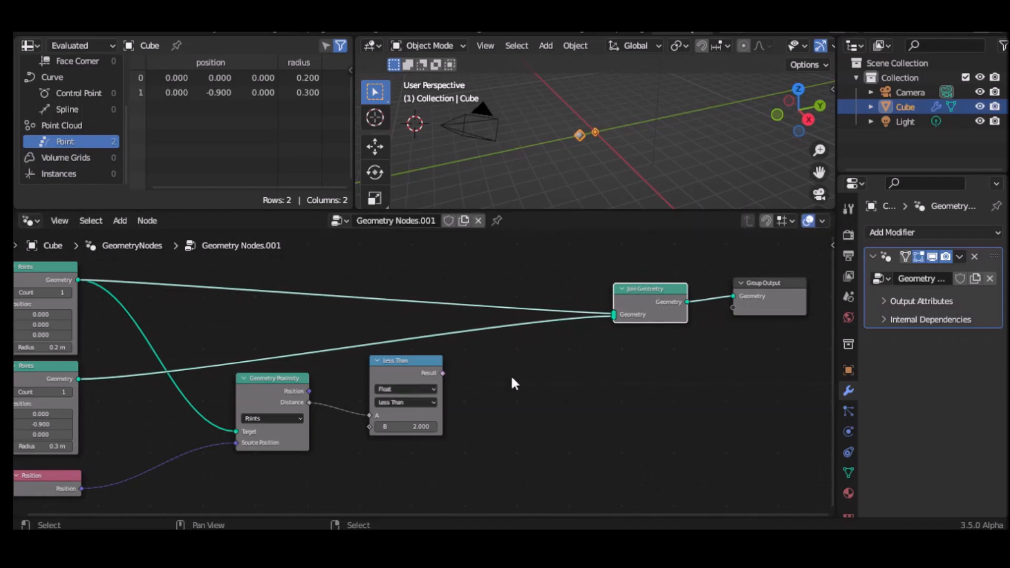
click(560, 382)
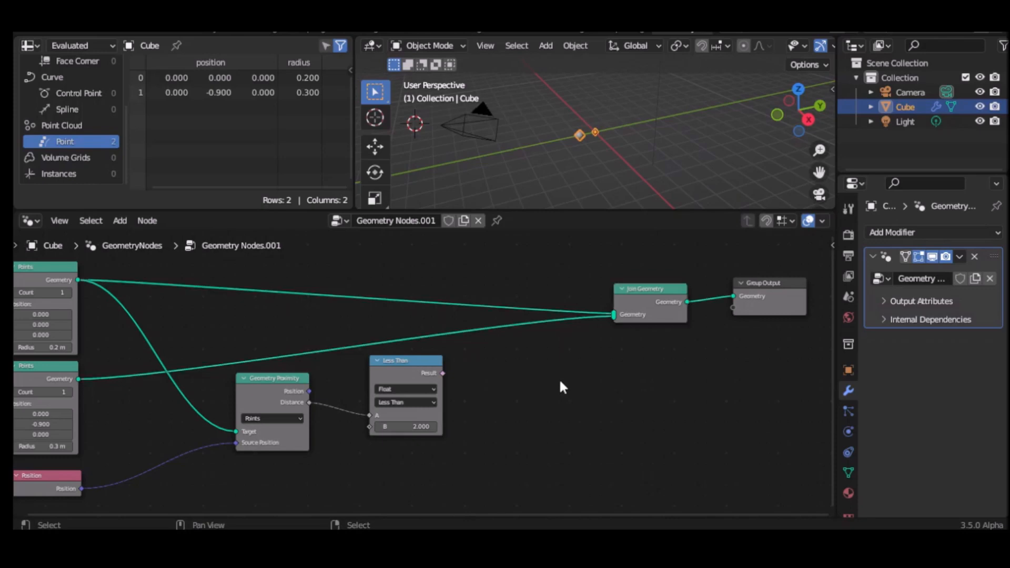
key(shift+a)
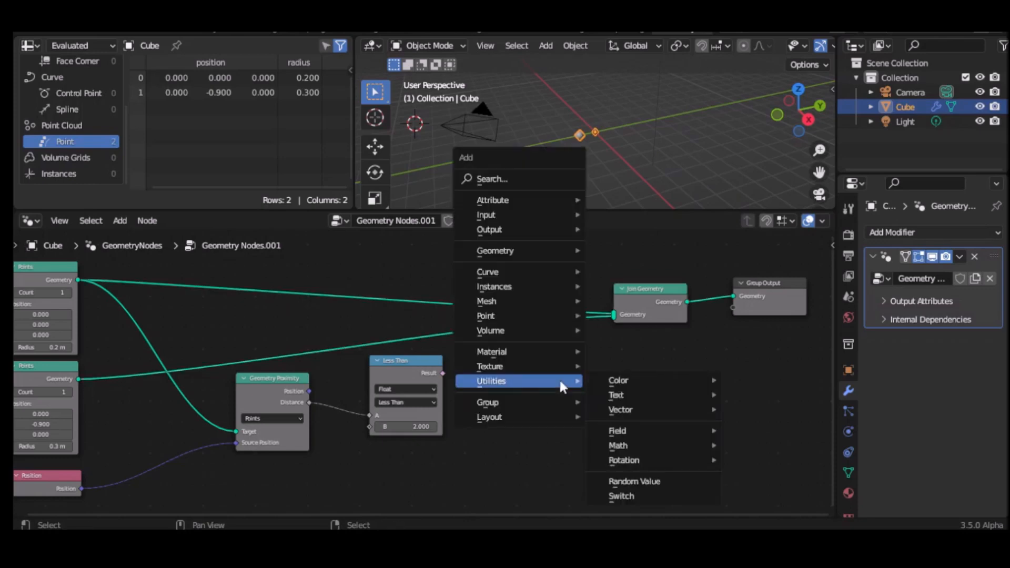
click(621, 497)
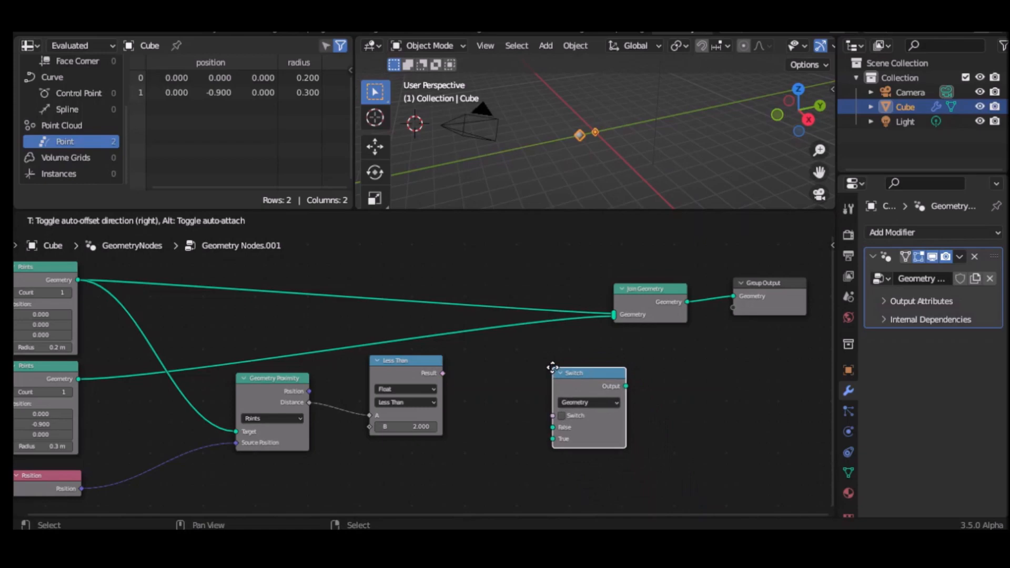
click(554, 370)
Step: Set the Switch node's input type to String and link the Less Than Result to its Switch input
drag(443, 373, 555, 413)
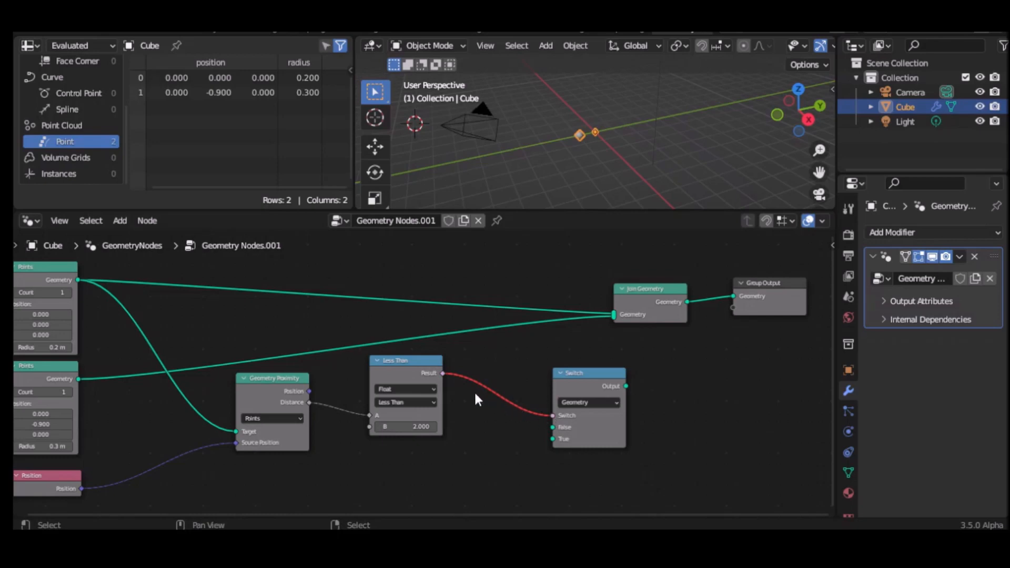
click(597, 403)
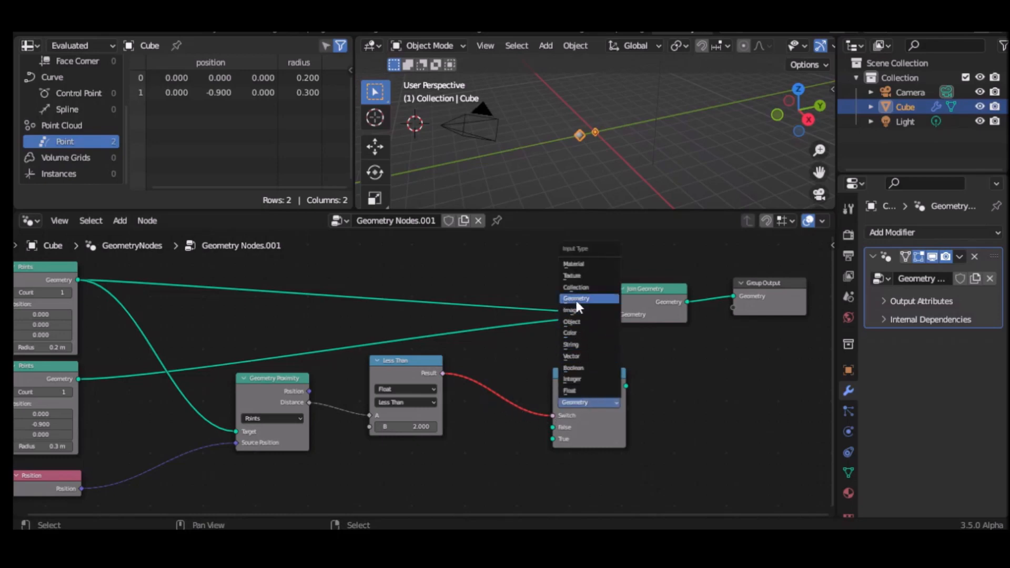
click(571, 344)
drag(443, 373, 551, 415)
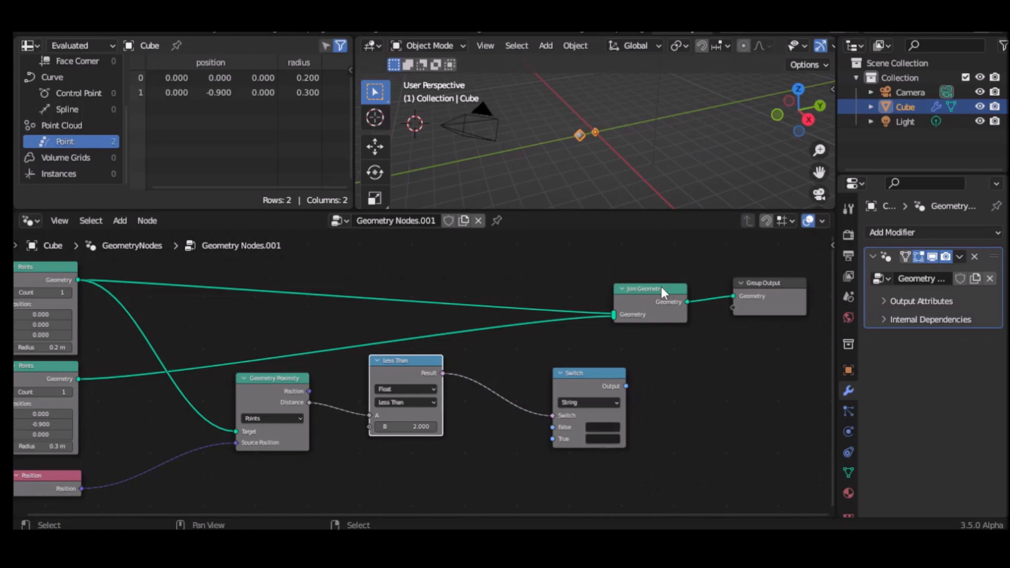
Step: Shift the Group Output and Join Geometry nodes farther along to free space after the Switch node
middle_drag(754, 363, 638, 363)
drag(661, 293, 722, 289)
drag(511, 297, 597, 290)
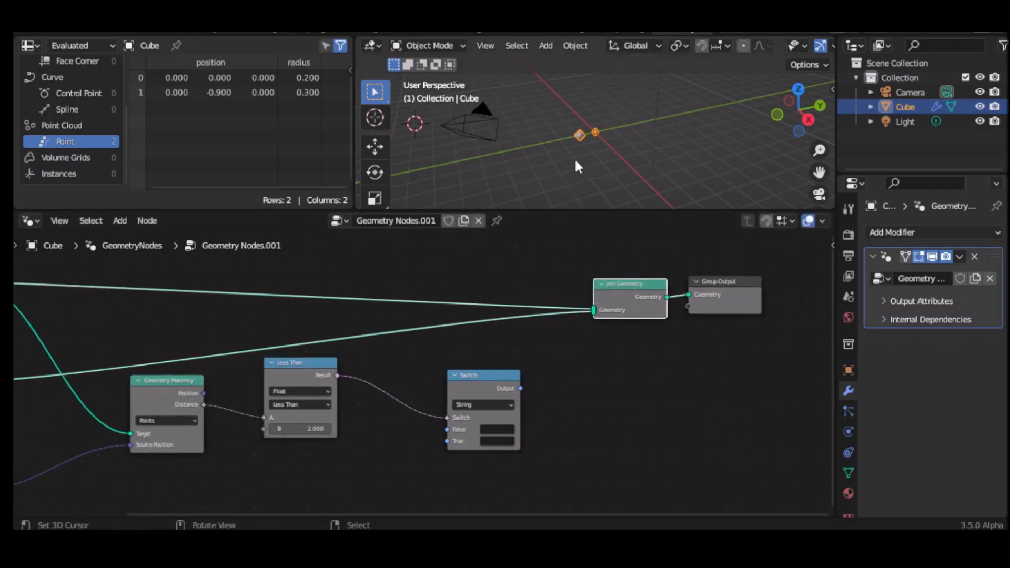
Step: Add a String constant node below the Less Than node with the text VRAI
click(381, 453)
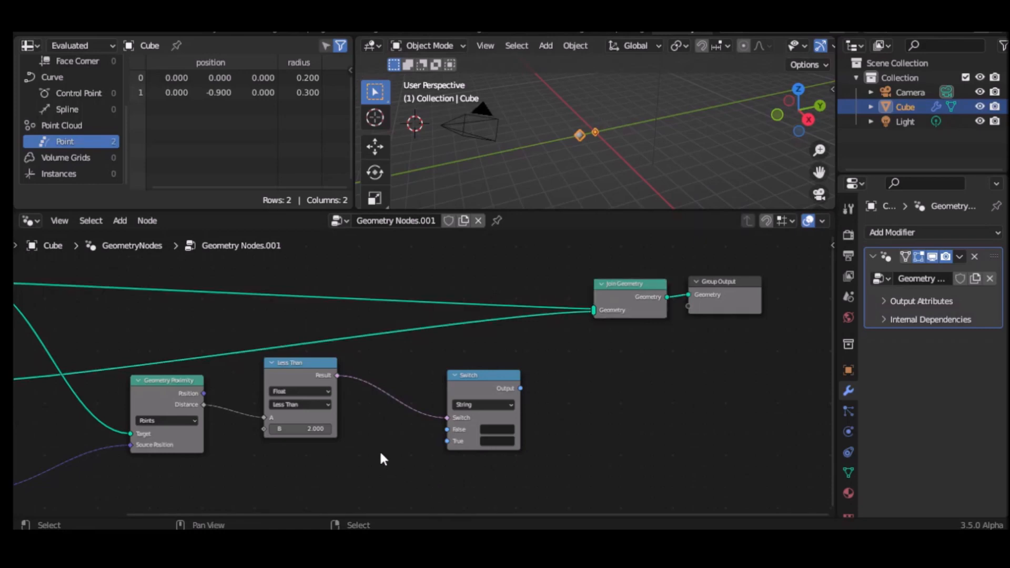
key(shift+a)
mouse_move(330, 289)
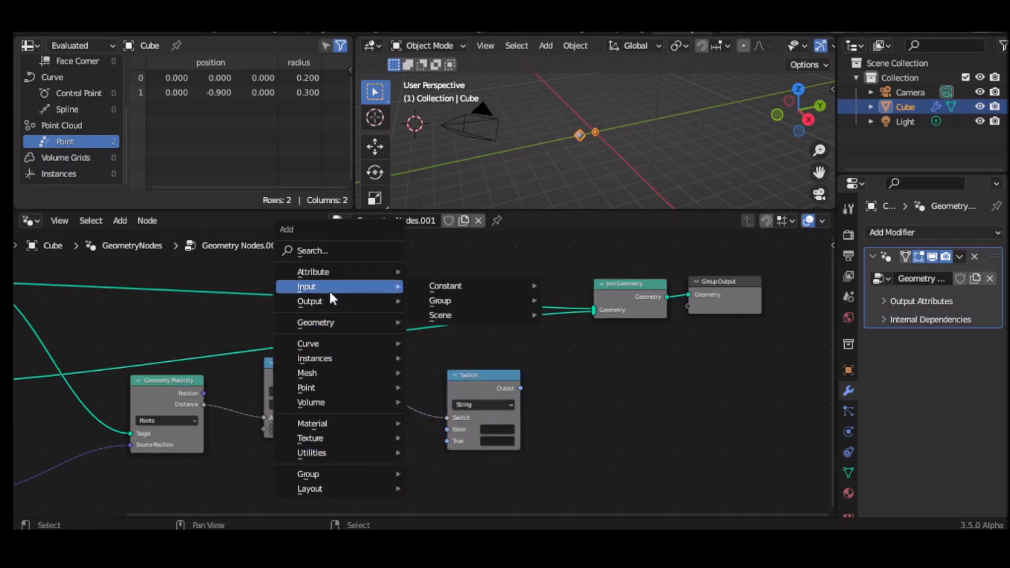
mouse_move(488, 283)
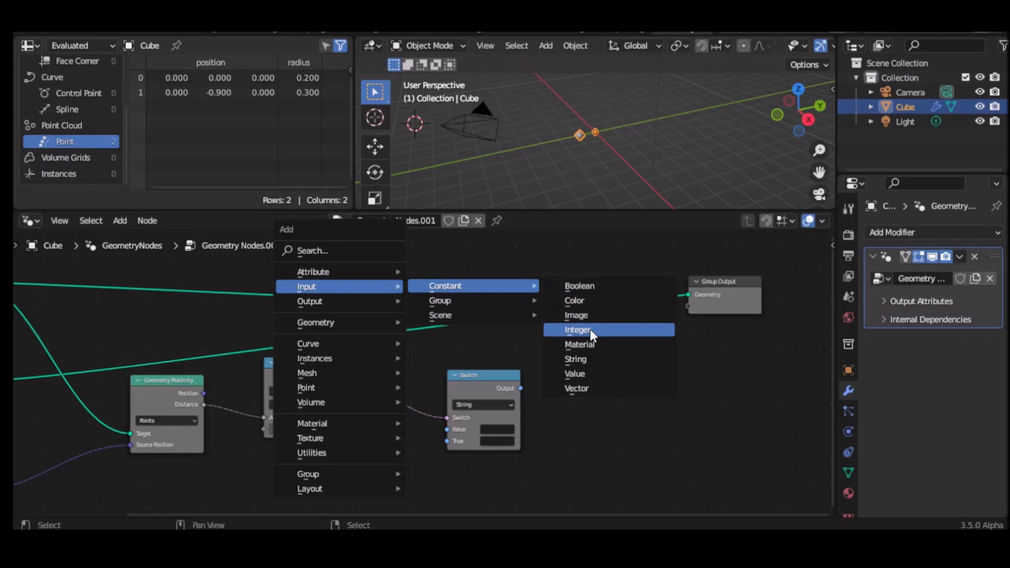
click(576, 359)
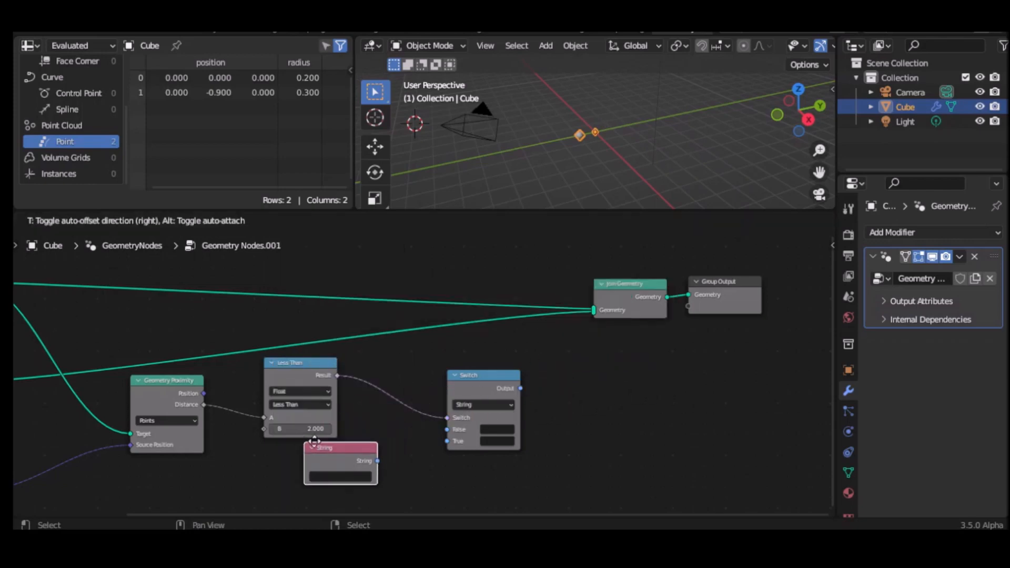
click(359, 451)
click(365, 470)
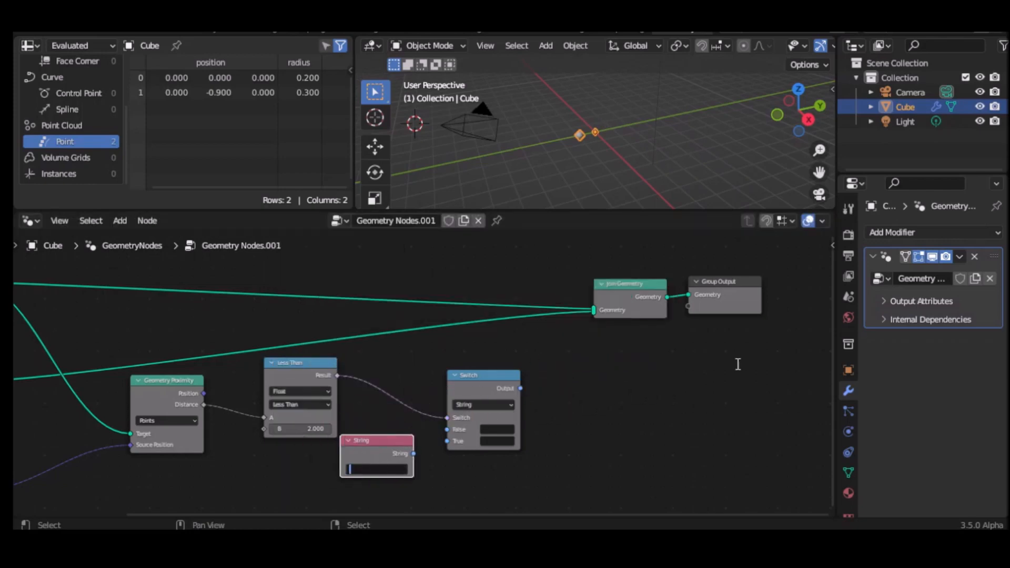
text(VRAI)
key(Return)
Step: Duplicate the String node with the text FAUX, and link FAUX to the Switch's False input and VRAI to True
key(shift+d)
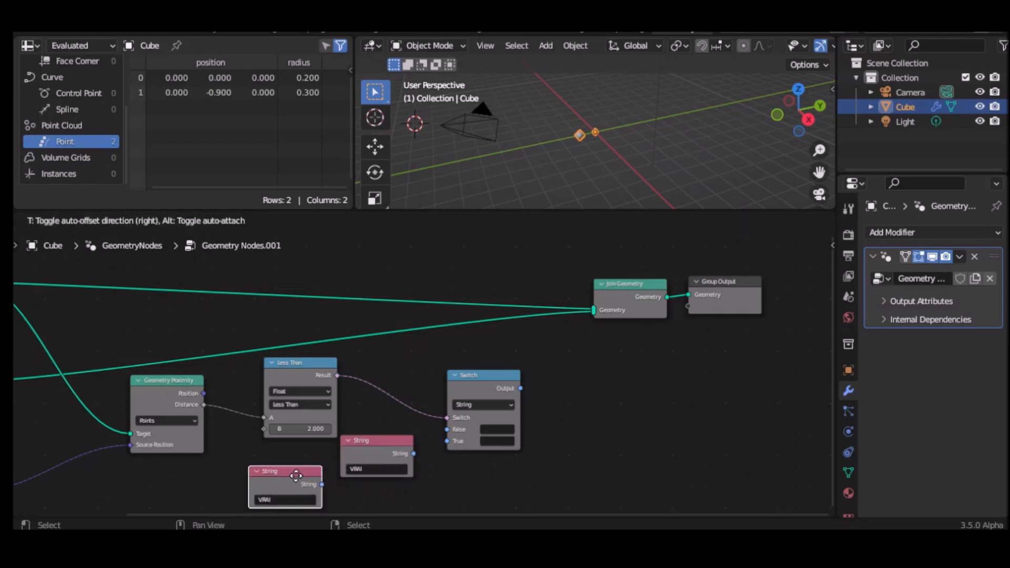
click(296, 476)
click(269, 502)
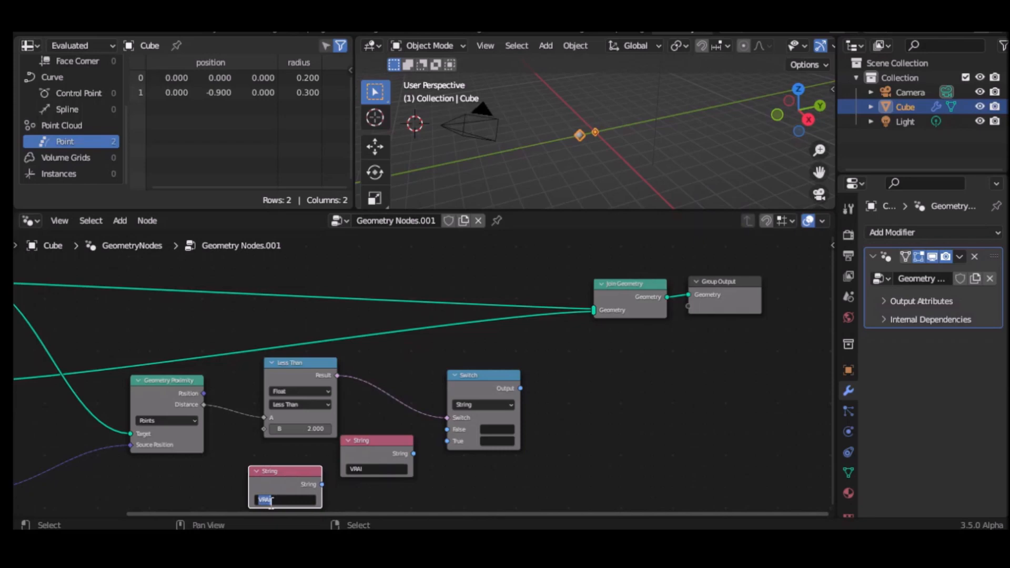
text(FAL)
text(UX)
key(Return)
drag(397, 440, 447, 441)
drag(289, 485, 447, 430)
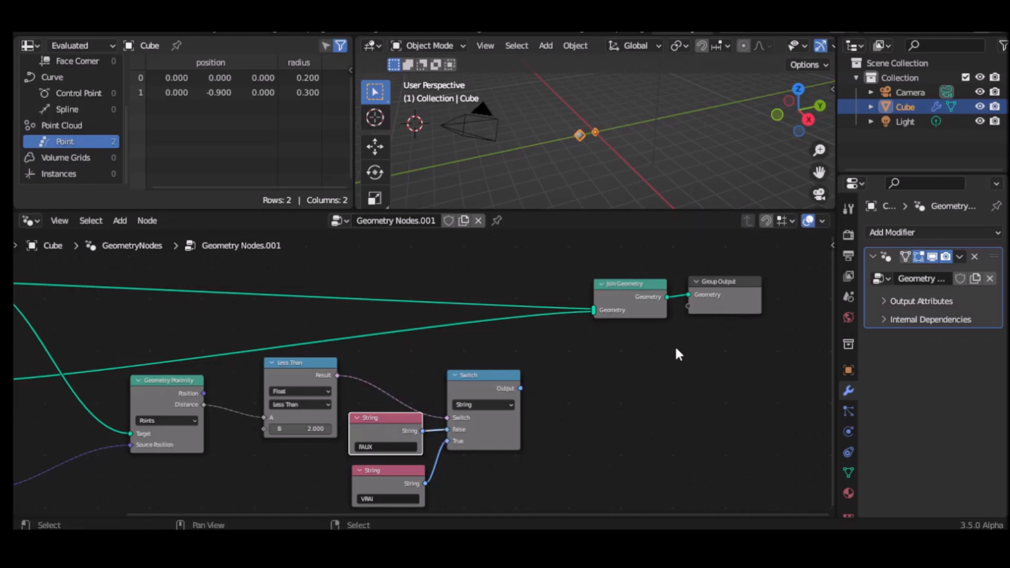
Step: Move the Group Output and Join Geometry nodes slightly aside and add a String to Curves node after the Switch node
drag(735, 293, 764, 293)
drag(640, 286, 679, 283)
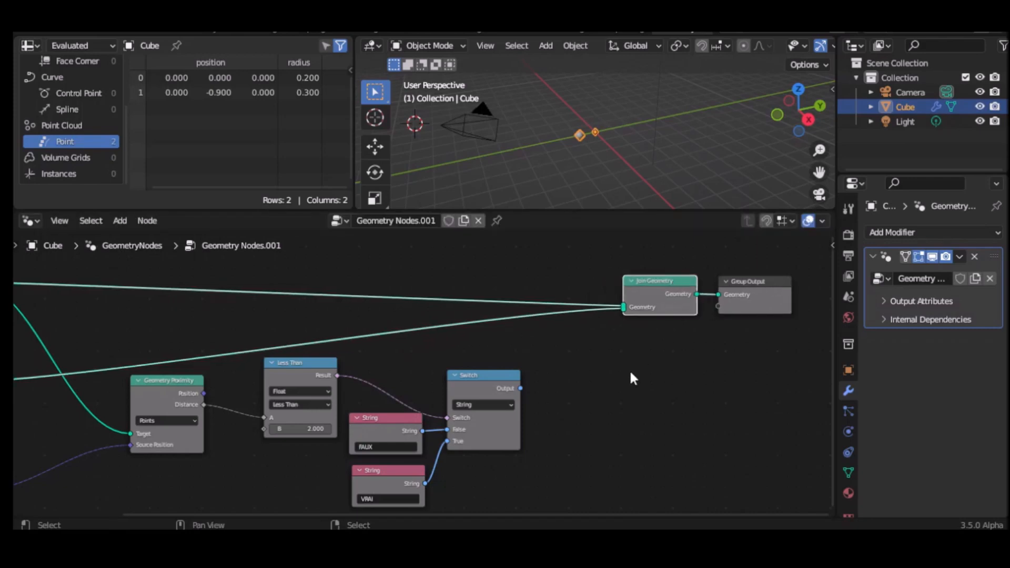
key(shift+a)
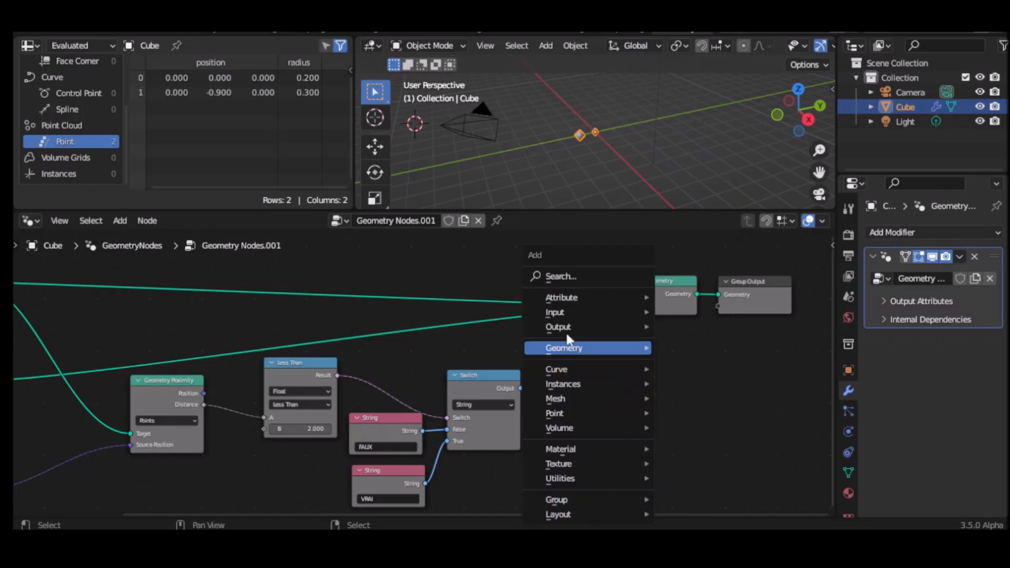
click(570, 276)
text(strin)
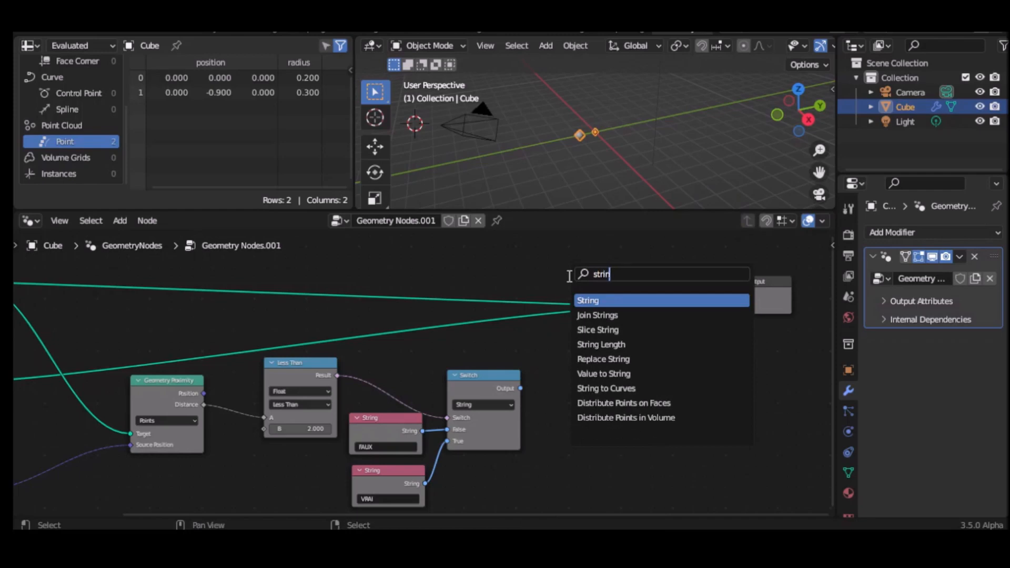
text(g)
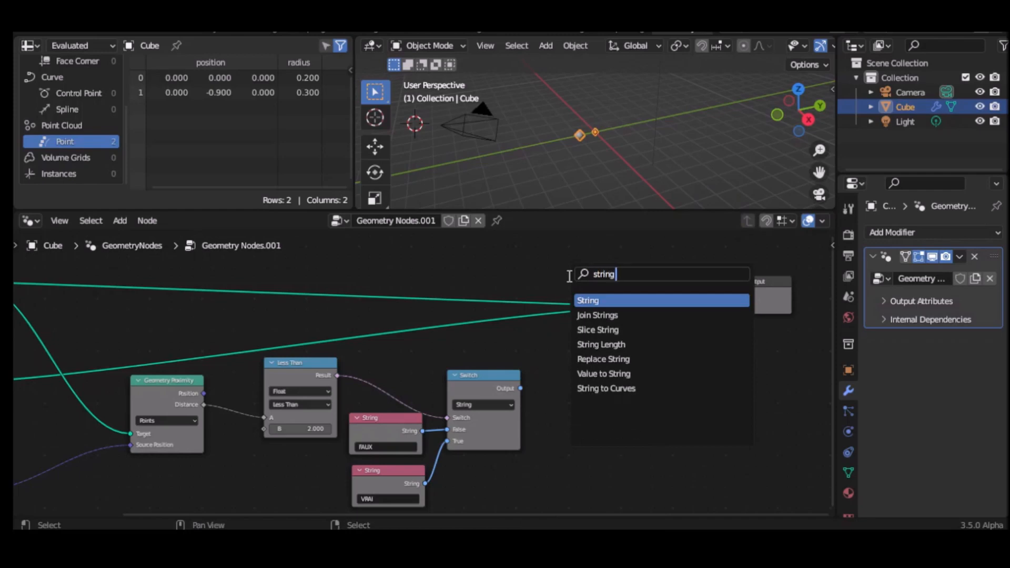
text( to)
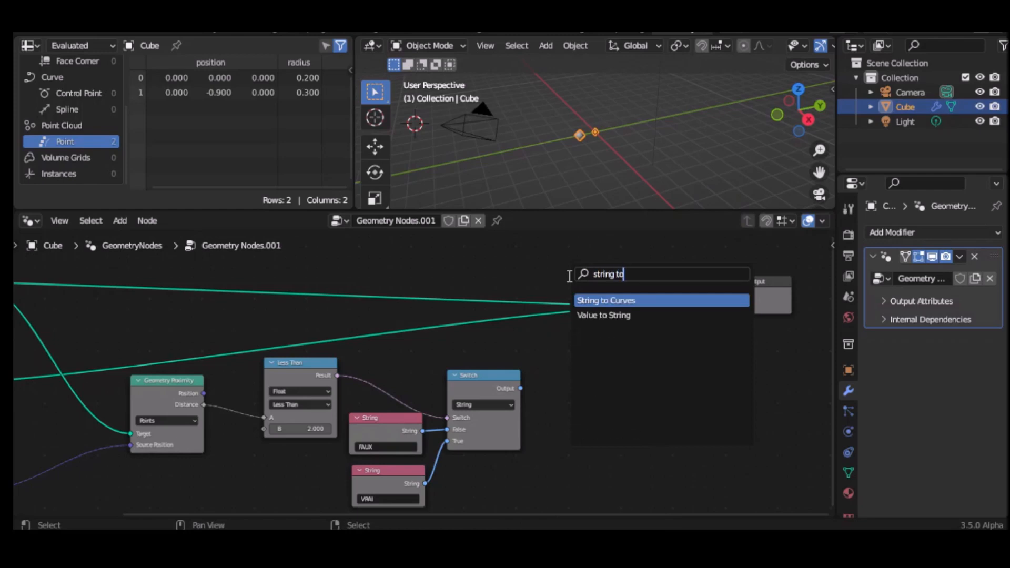
click(600, 300)
click(584, 392)
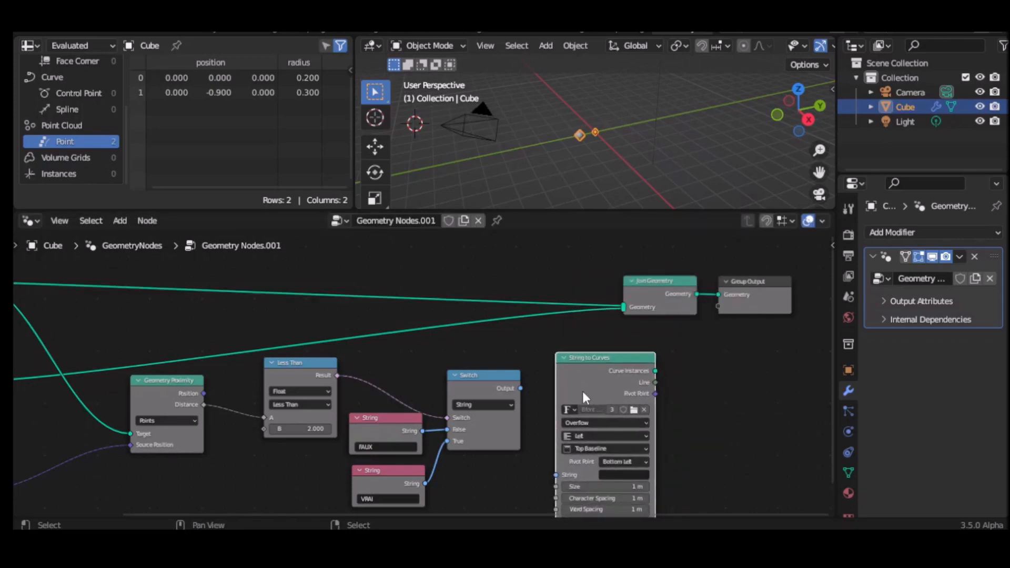
Step: Link the Switch Output to the String to Curves String input and its Curve Instances to Join Geometry, spacing the end nodes farther out
drag(519, 389, 557, 475)
drag(655, 372, 634, 307)
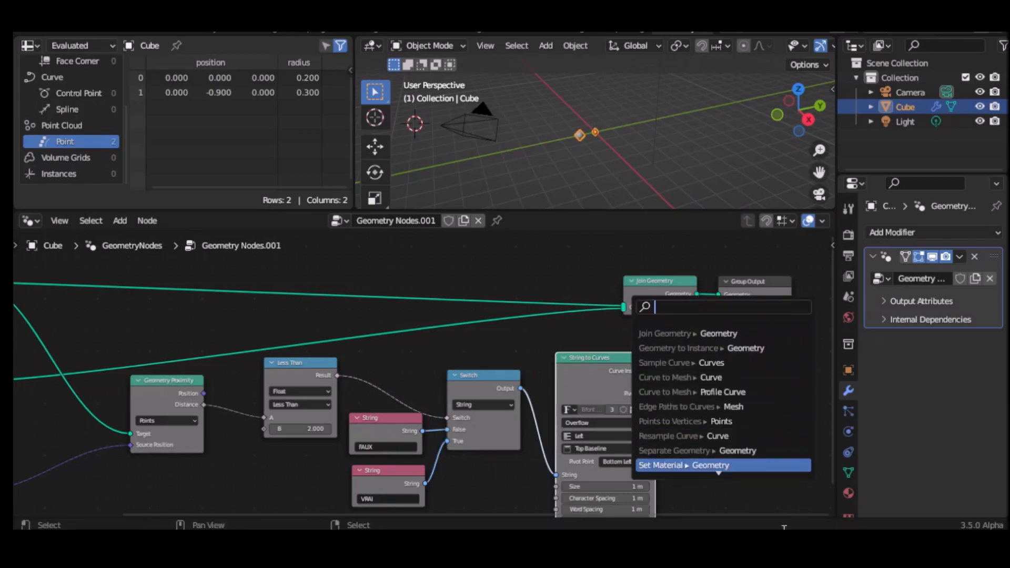
key(Escape)
middle_drag(771, 460, 596, 441)
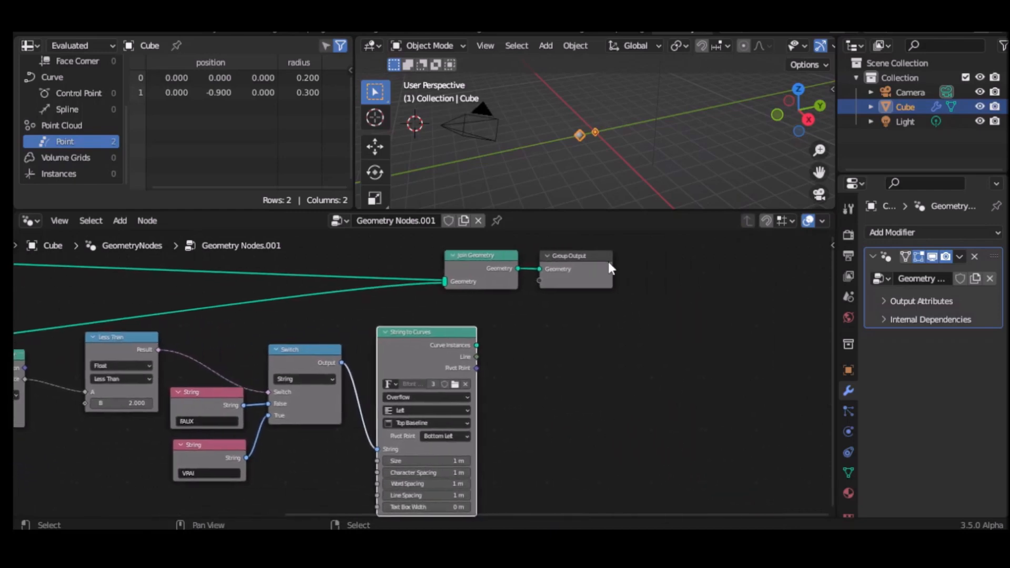
drag(577, 257, 719, 253)
drag(504, 260, 611, 268)
drag(478, 345, 554, 289)
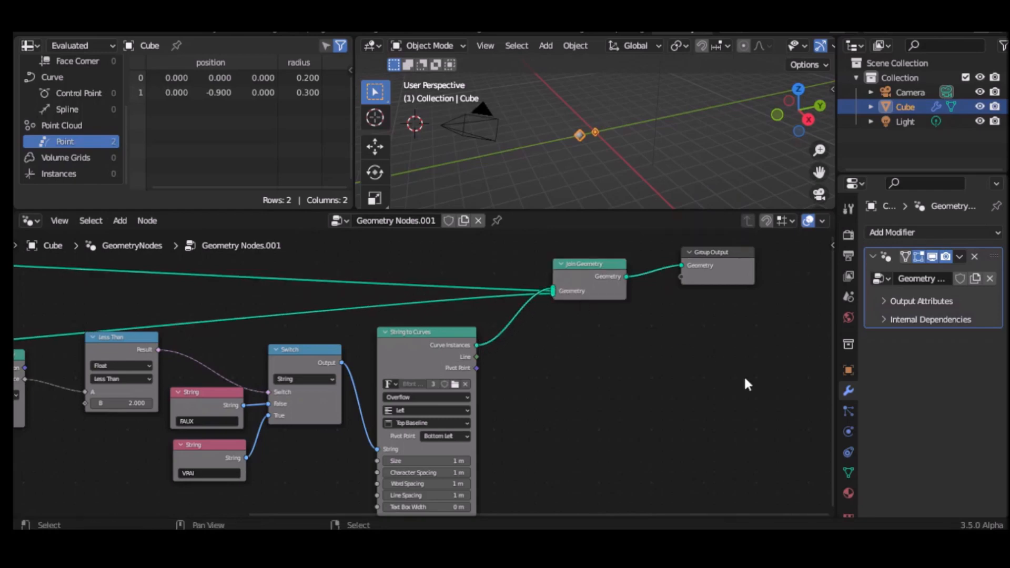
Step: Move the Geometry Proximity node away from the Less Than node and insert a Sample Index node on the link between them
middle_drag(559, 422, 733, 402)
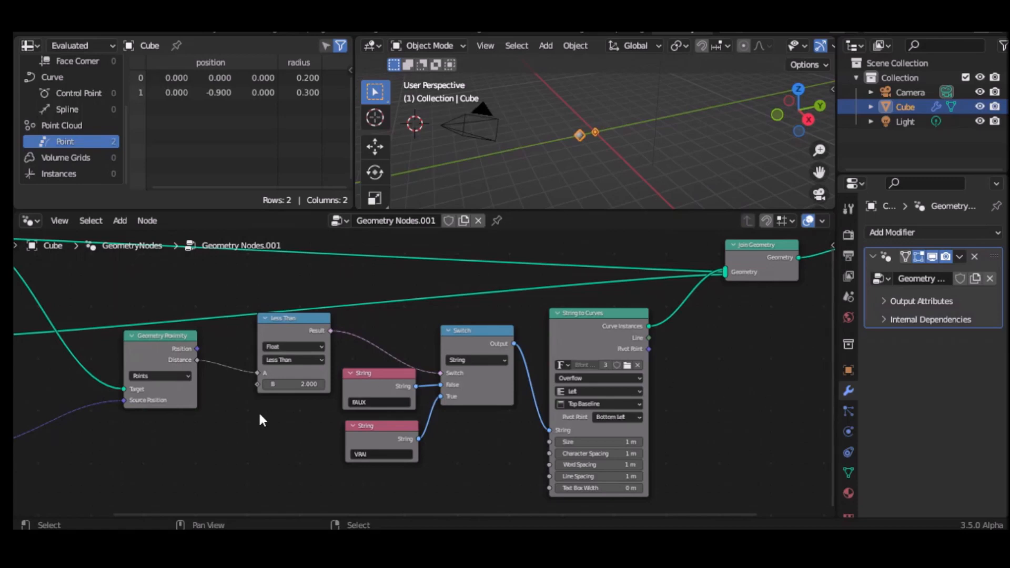
middle_drag(225, 407, 326, 430)
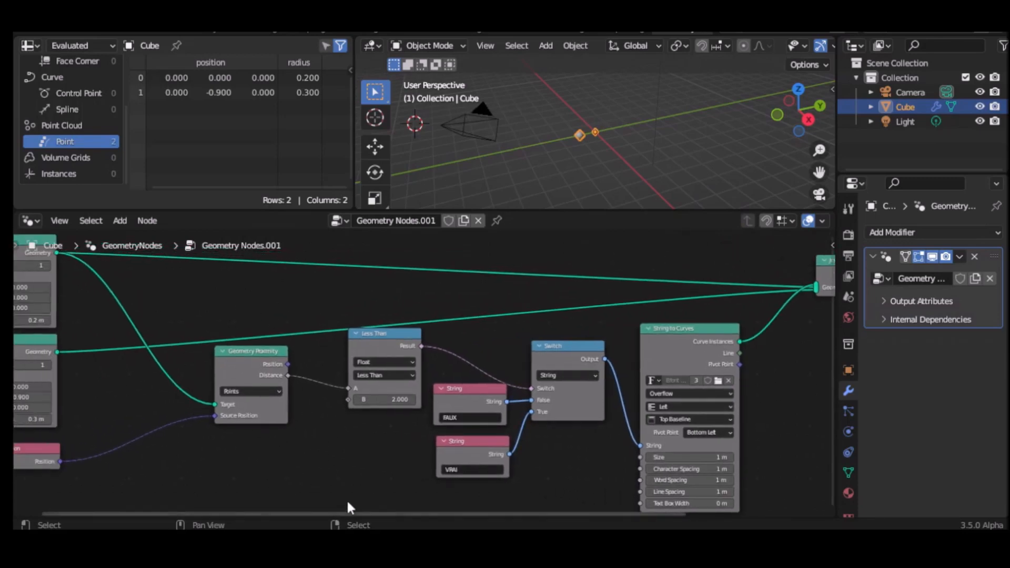
drag(254, 351, 197, 371)
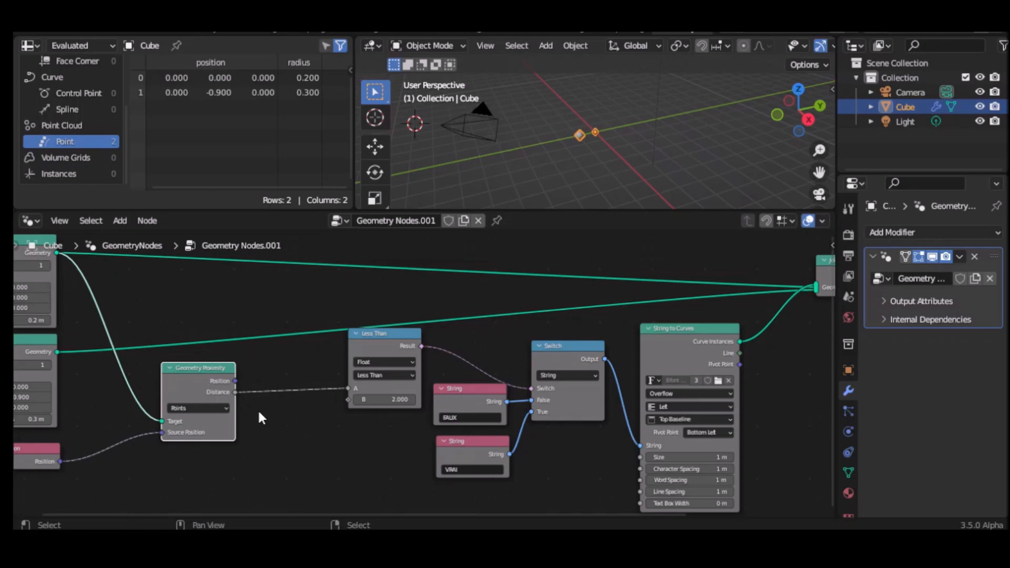
key(shift+a)
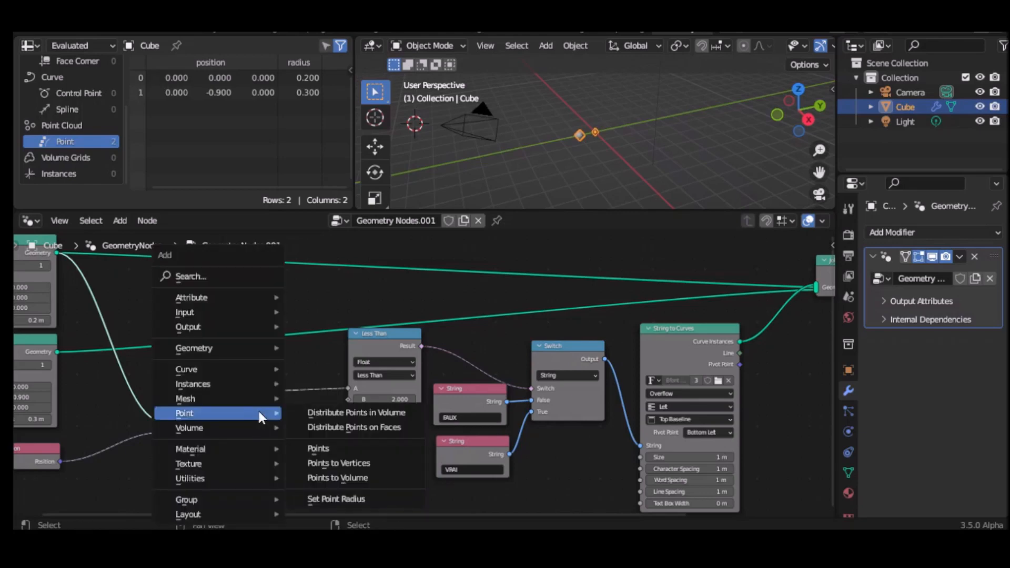
mouse_move(215, 309)
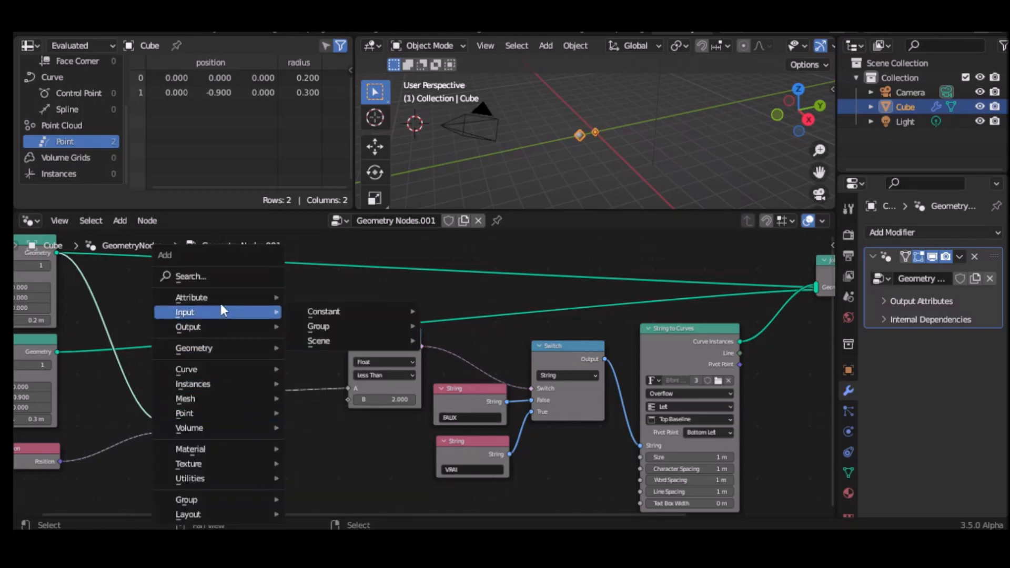
mouse_move(211, 350)
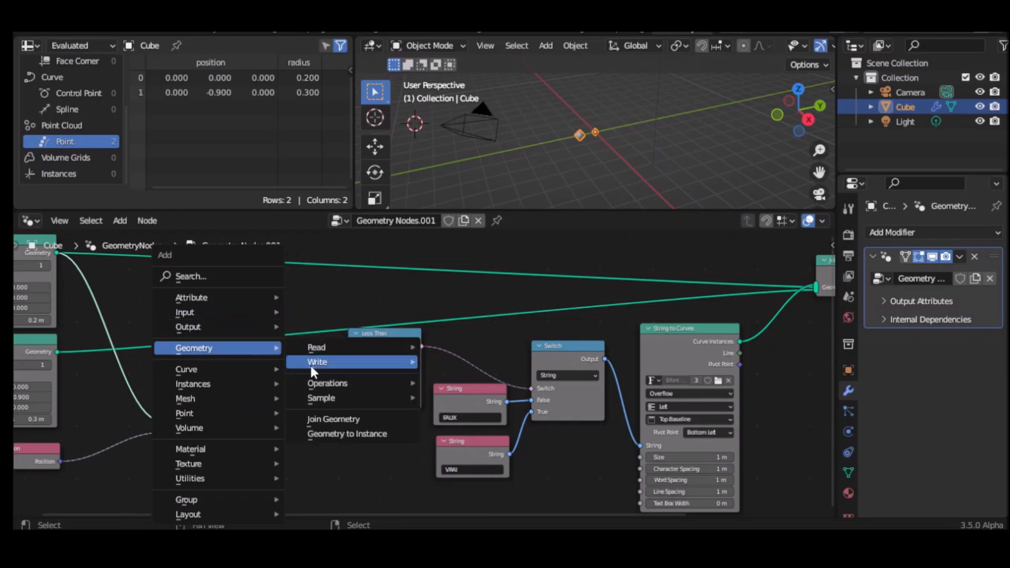
mouse_move(329, 399)
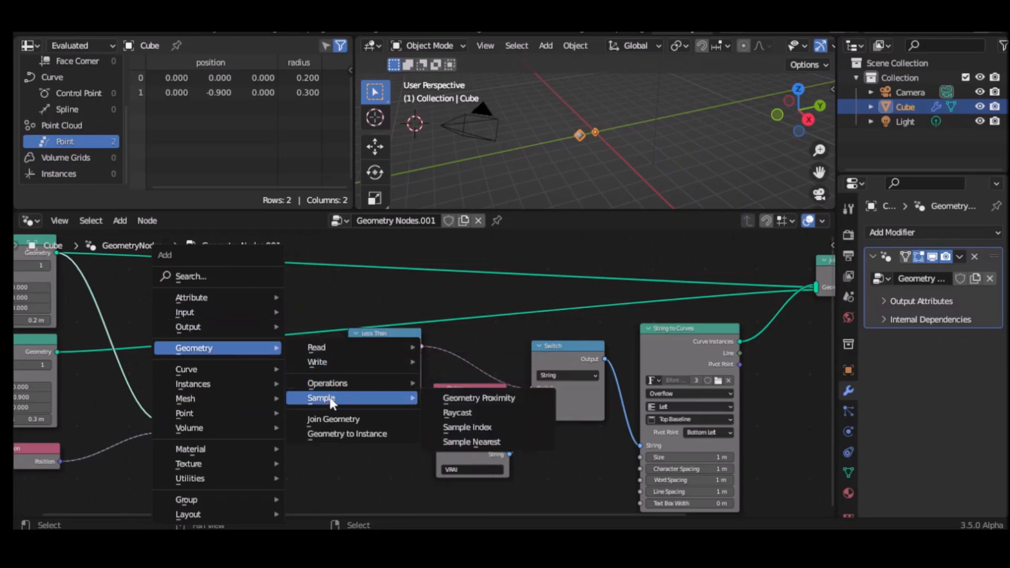
click(468, 429)
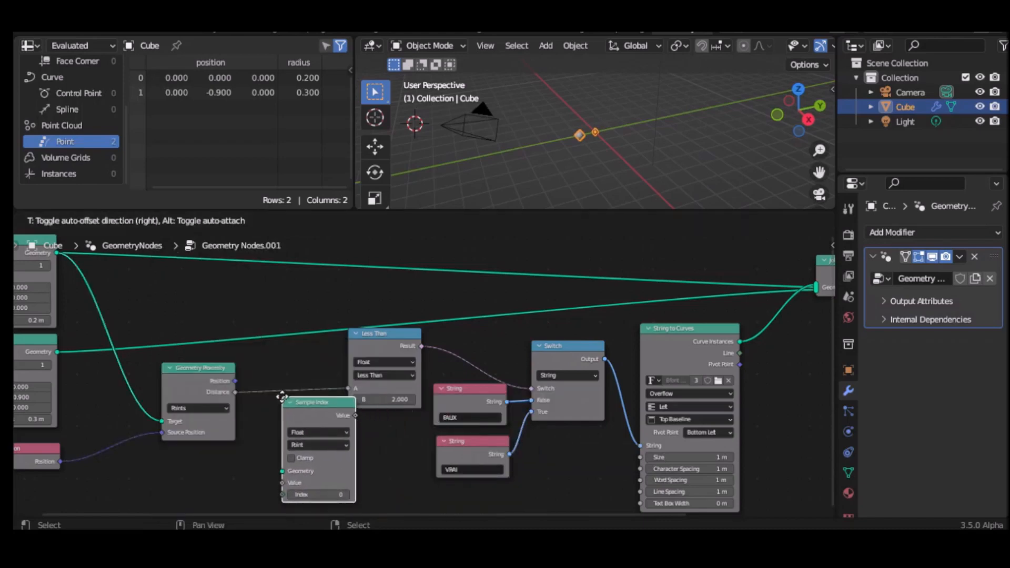
click(269, 375)
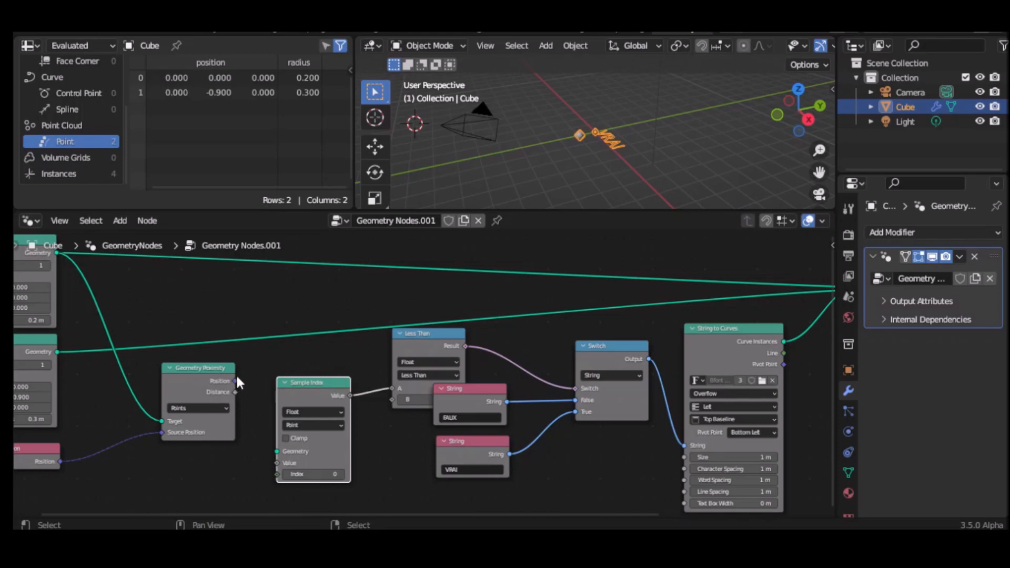
Step: Link the Geometry Proximity Distance to the Sample Index Value and the first Points node's Geometry to the Sample Index Geometry input
drag(236, 392, 261, 414)
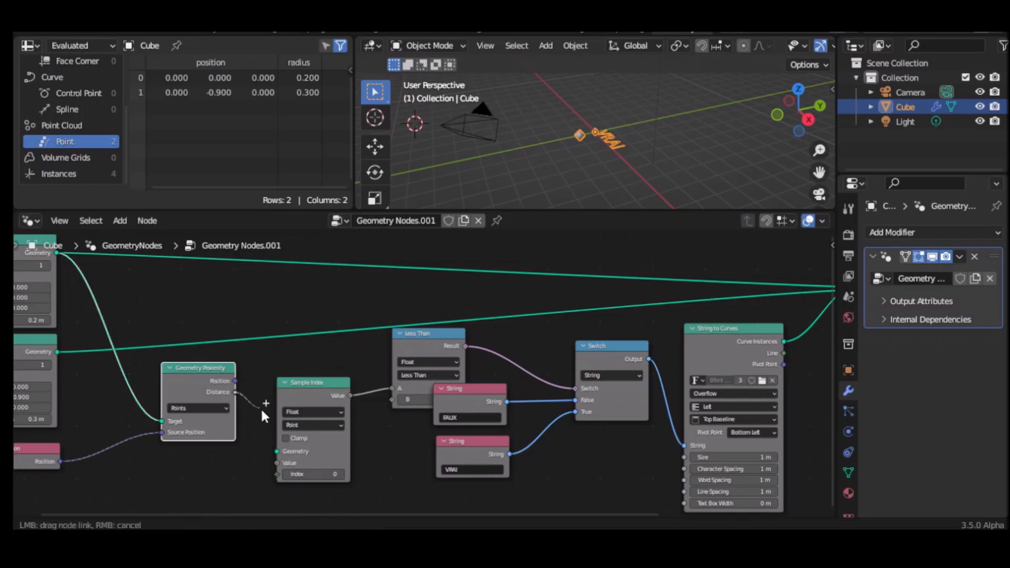
drag(275, 453, 276, 459)
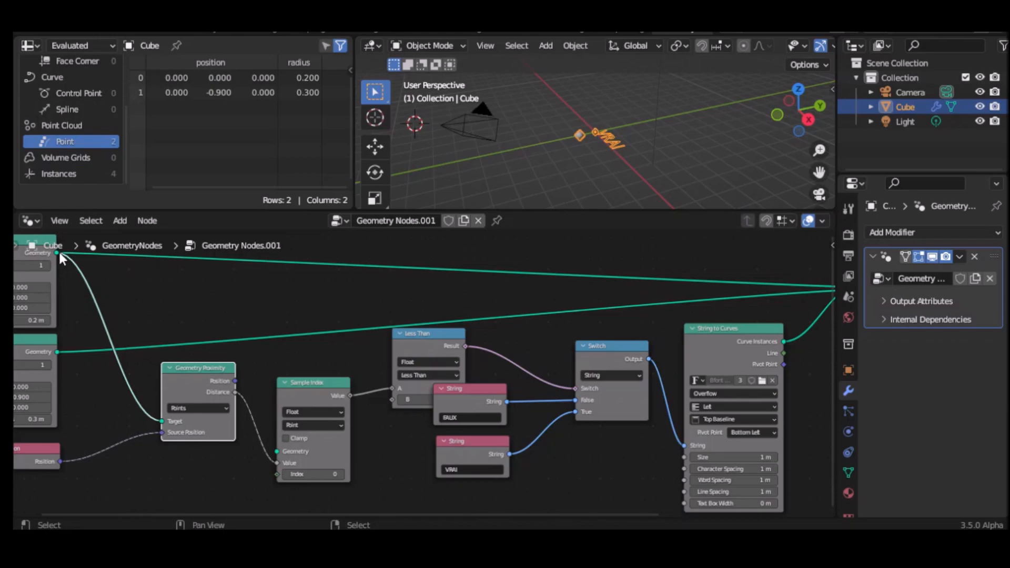
drag(55, 250, 276, 483)
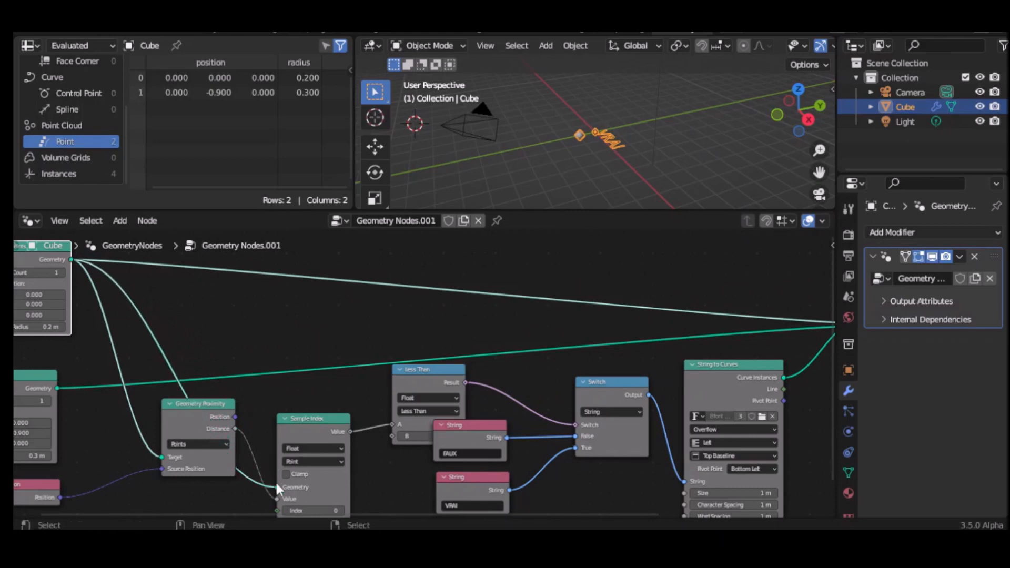
Step: Set the second Points node's Y position to -3.4 and link its Geometry to the Sample Index Geometry input instead
middle_drag(226, 315, 465, 378)
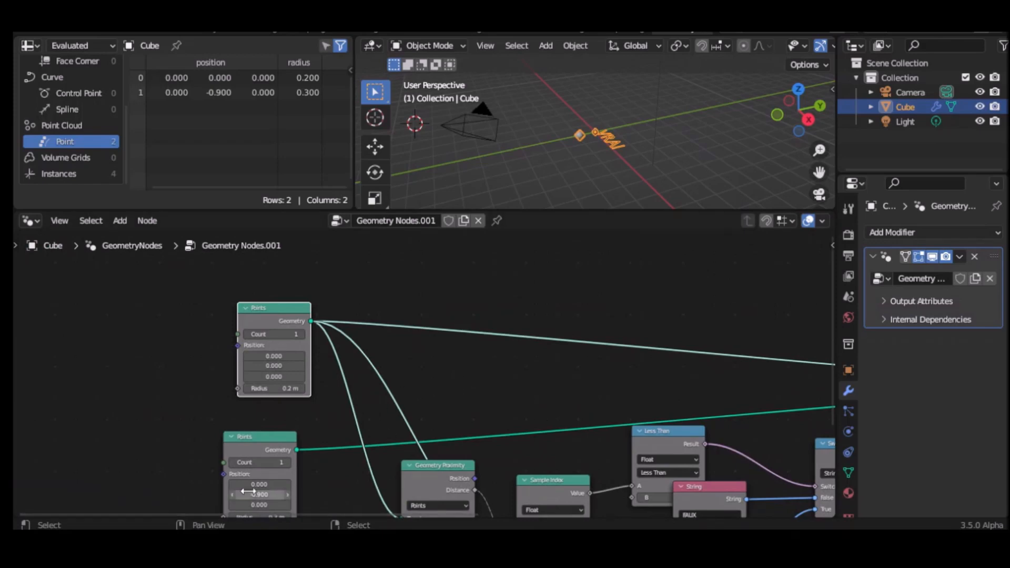
drag(254, 495, 226, 497)
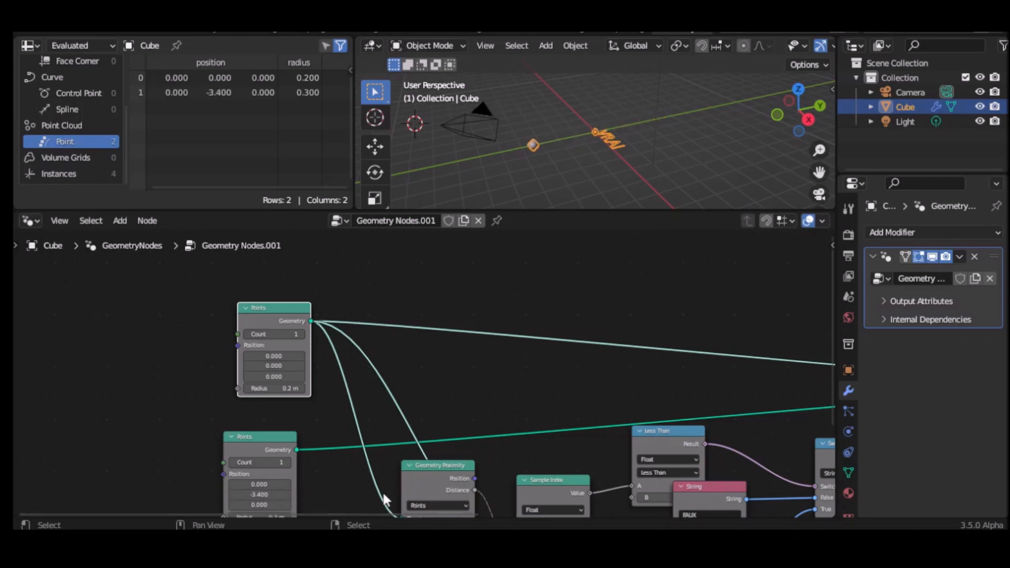
scroll(399, 397, down, 2)
middle_drag(391, 393, 363, 352)
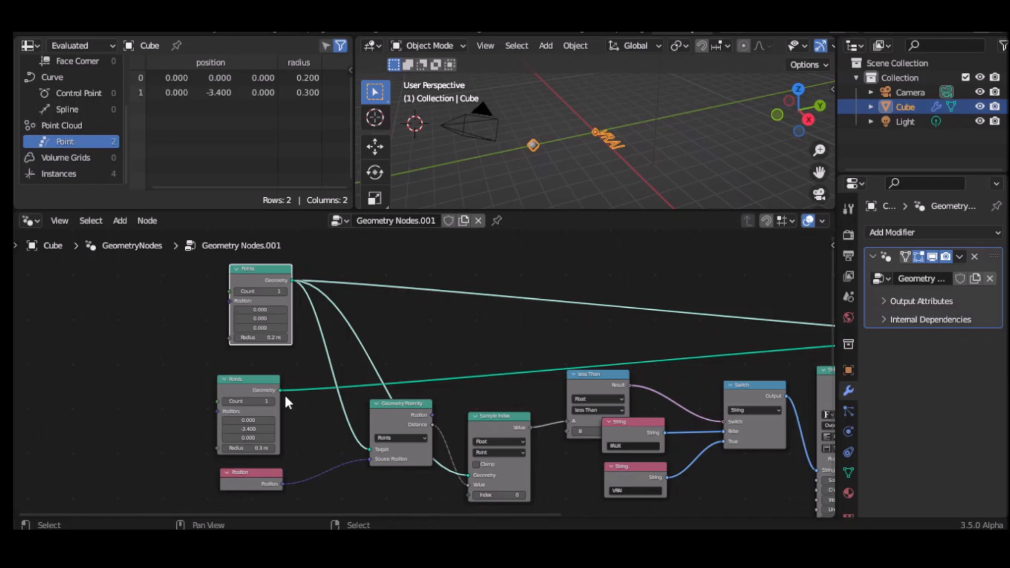
drag(280, 390, 468, 475)
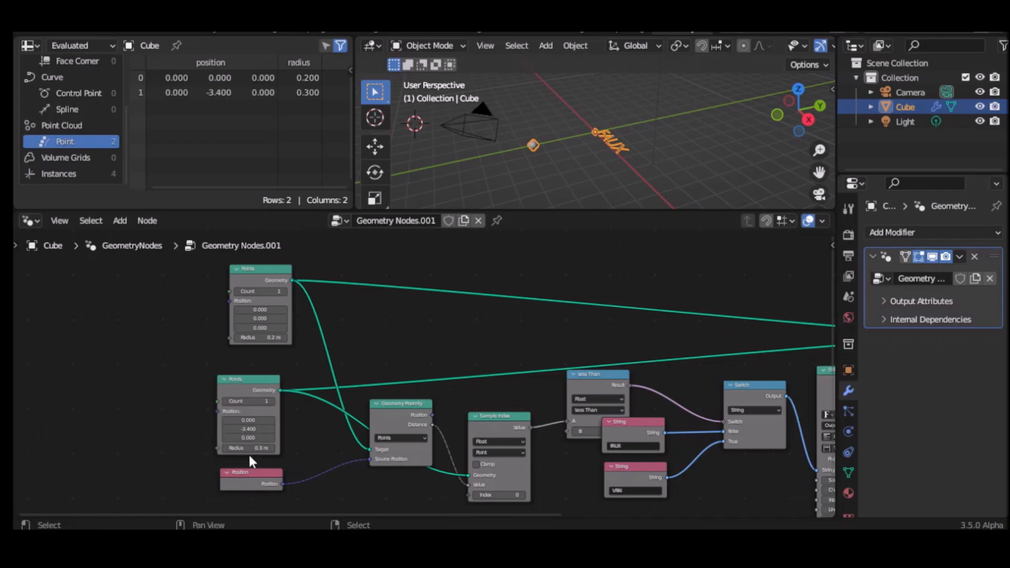
Step: Set the second Points node's radius to 0.9 m and its Y position to -1.2
drag(251, 449, 282, 448)
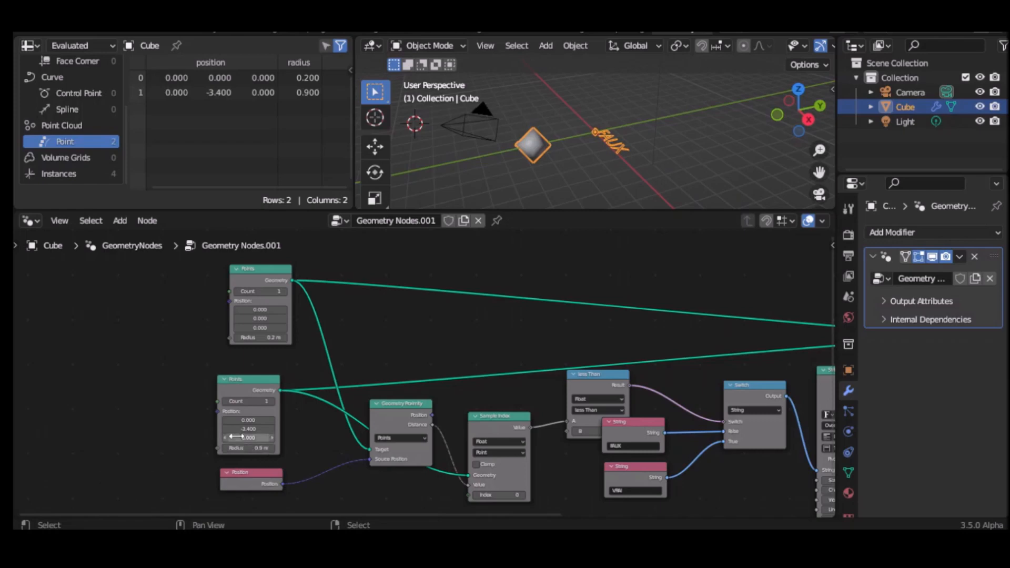
drag(241, 429, 264, 447)
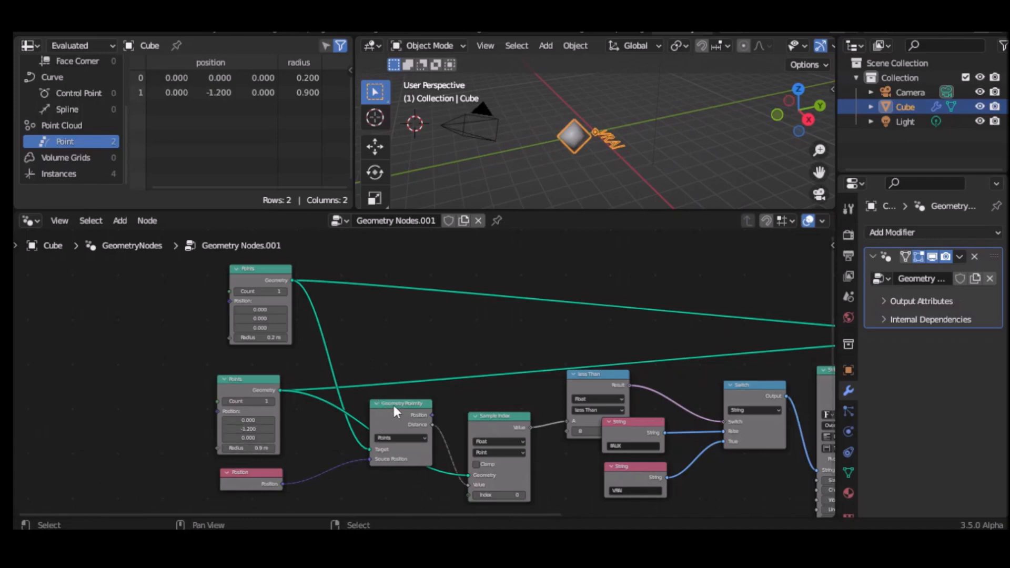
mouse_move(276, 278)
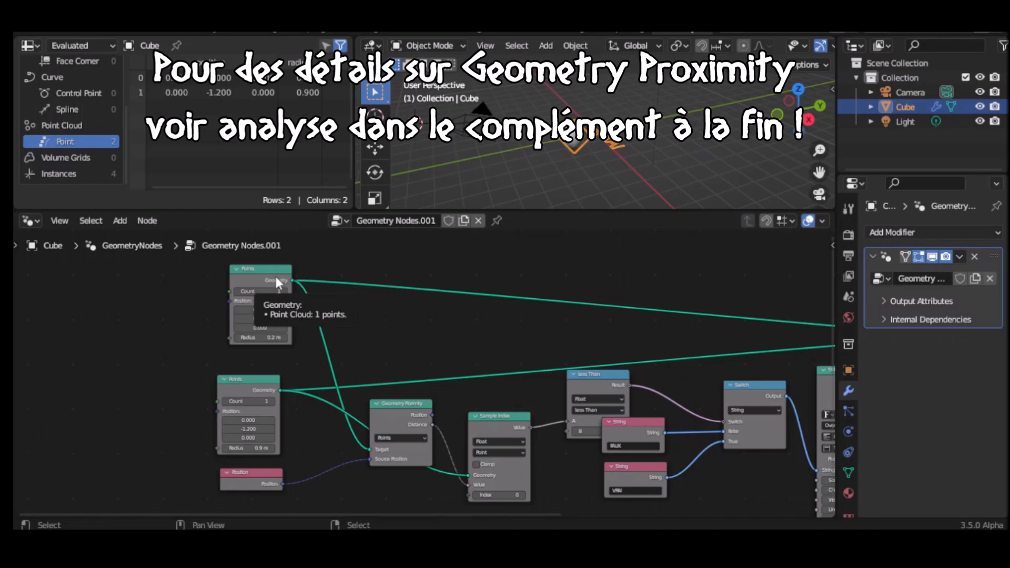
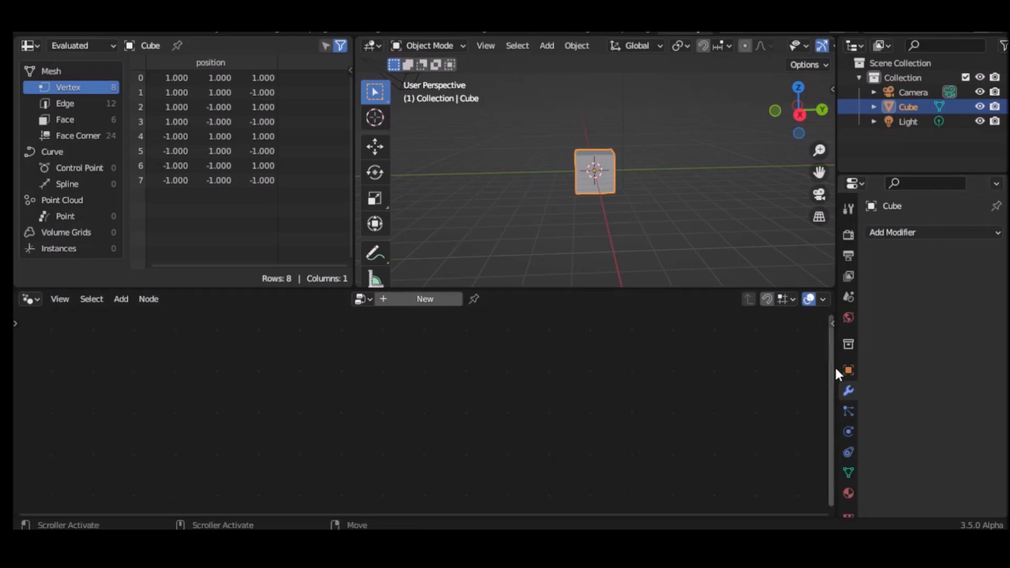
Step: Split the node editor area horizontally and turn the new lower area into a Timeline
right_click(838, 383)
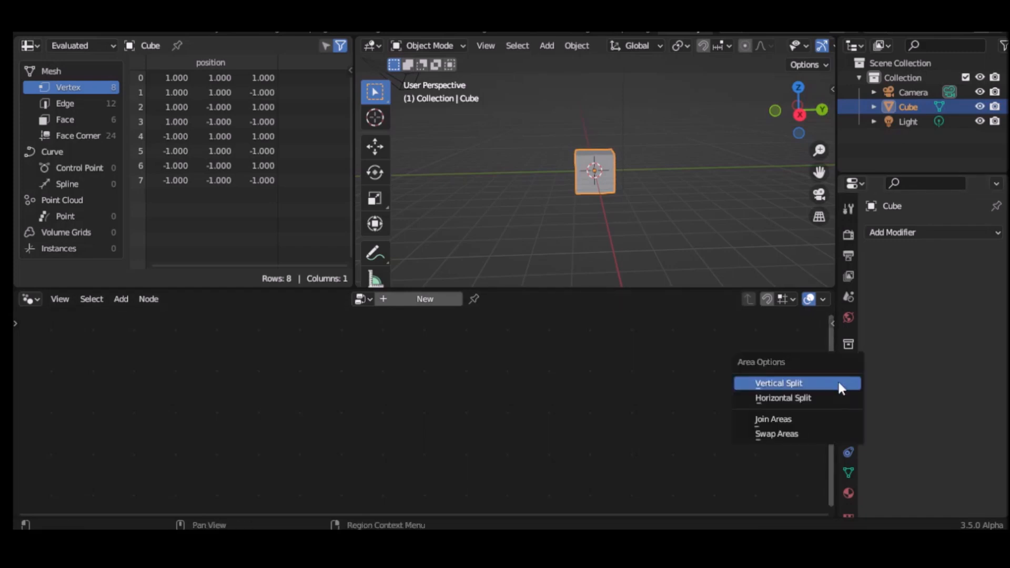
click(807, 402)
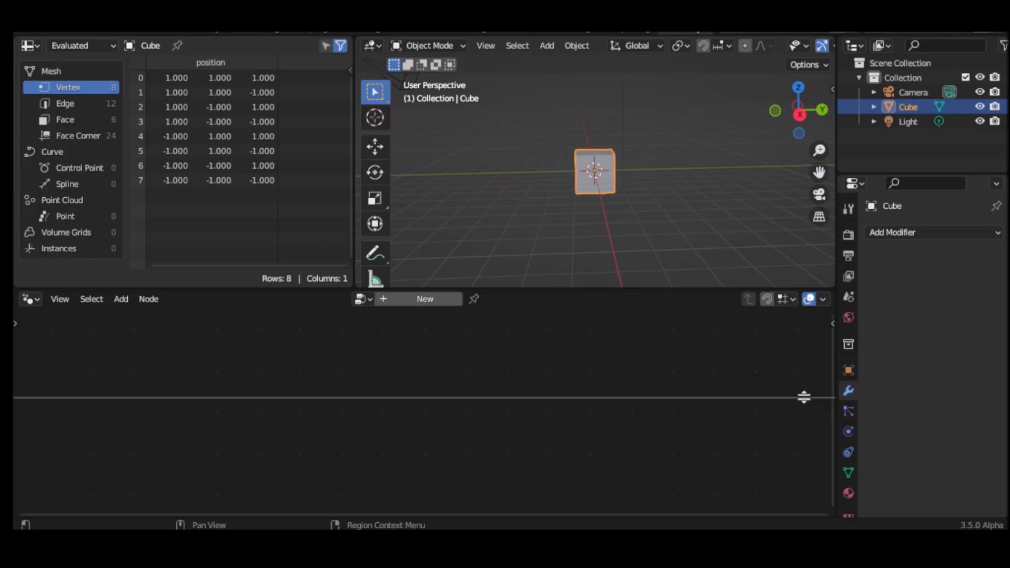
click(794, 448)
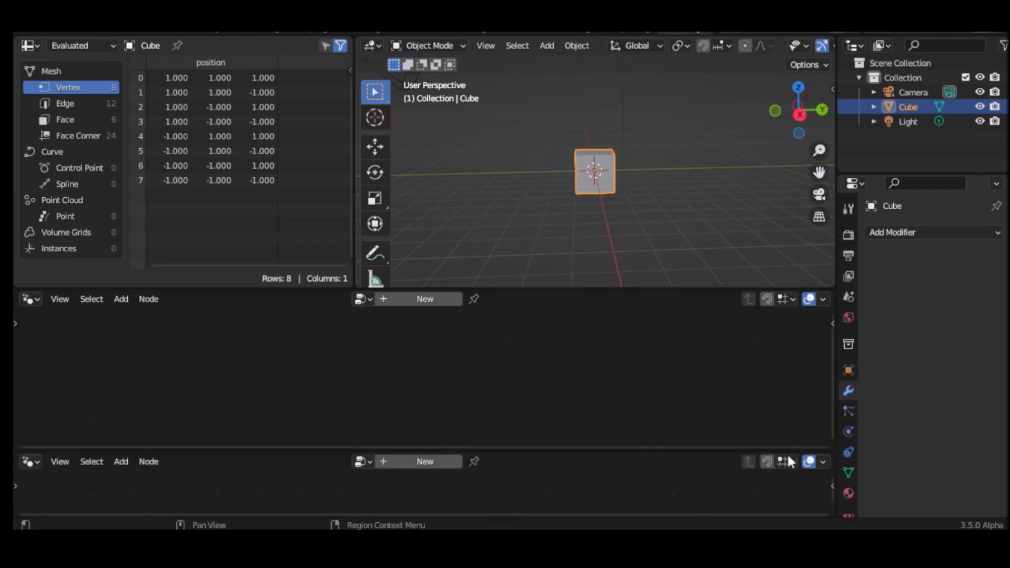
click(30, 462)
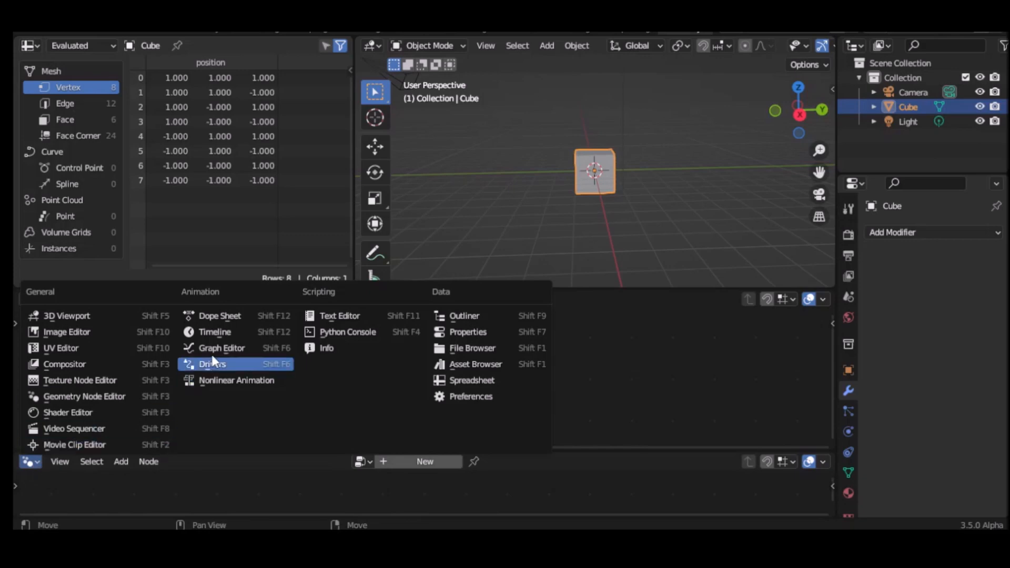
click(226, 333)
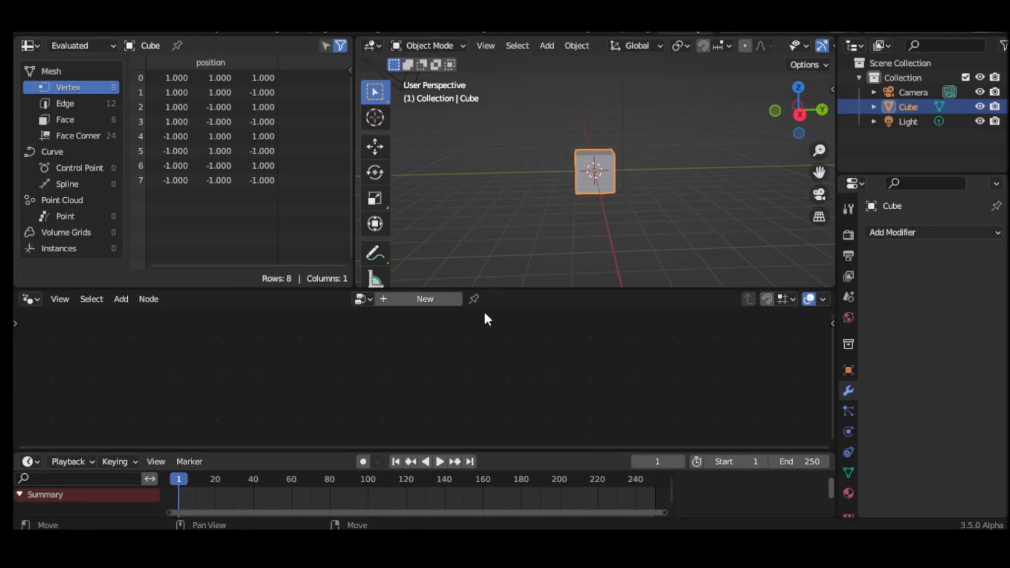
Step: Create a new geometry node tree for the Cube and move the Group Input and Group Output nodes farther apart
click(437, 299)
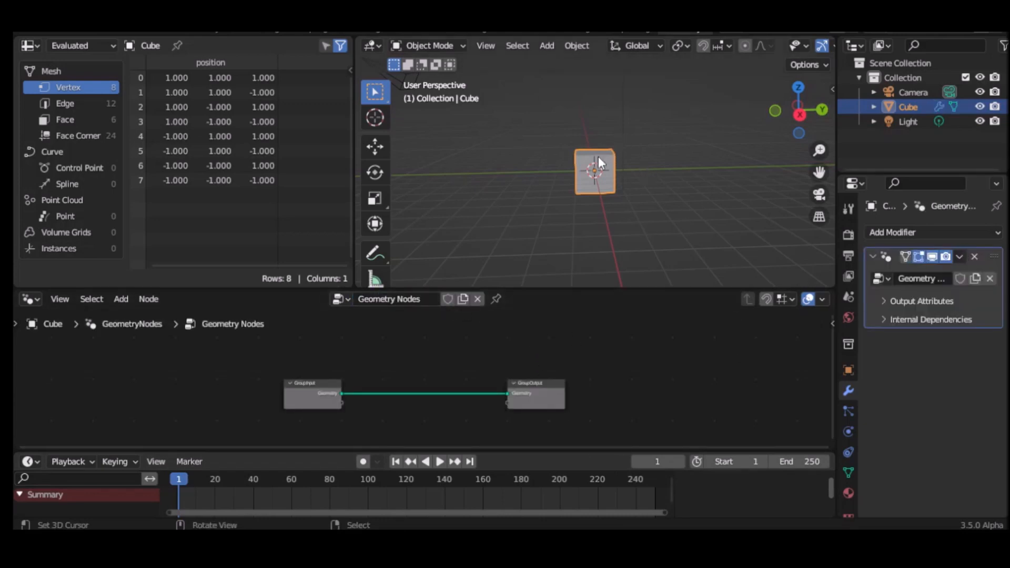
drag(545, 383, 643, 336)
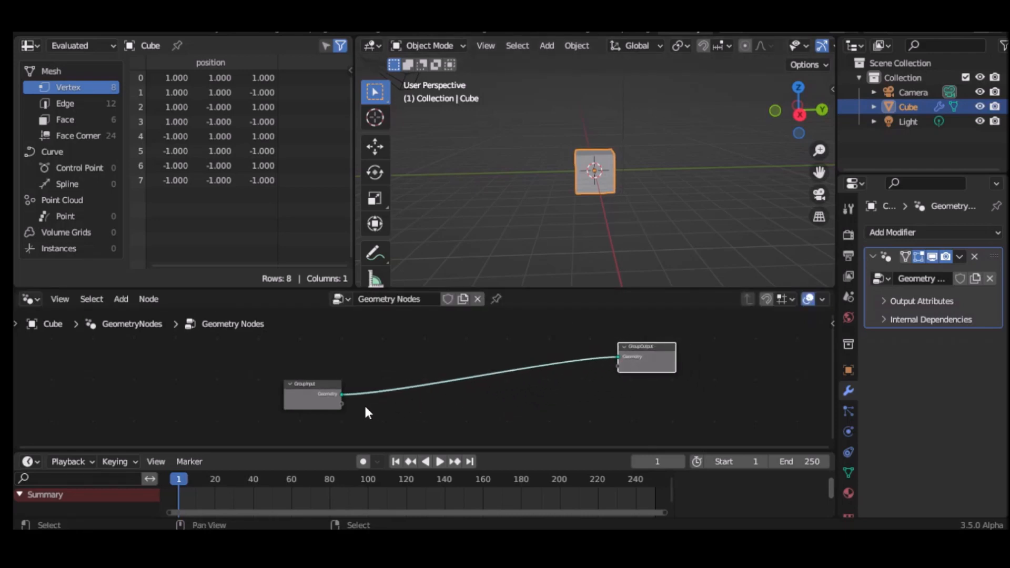
click(291, 385)
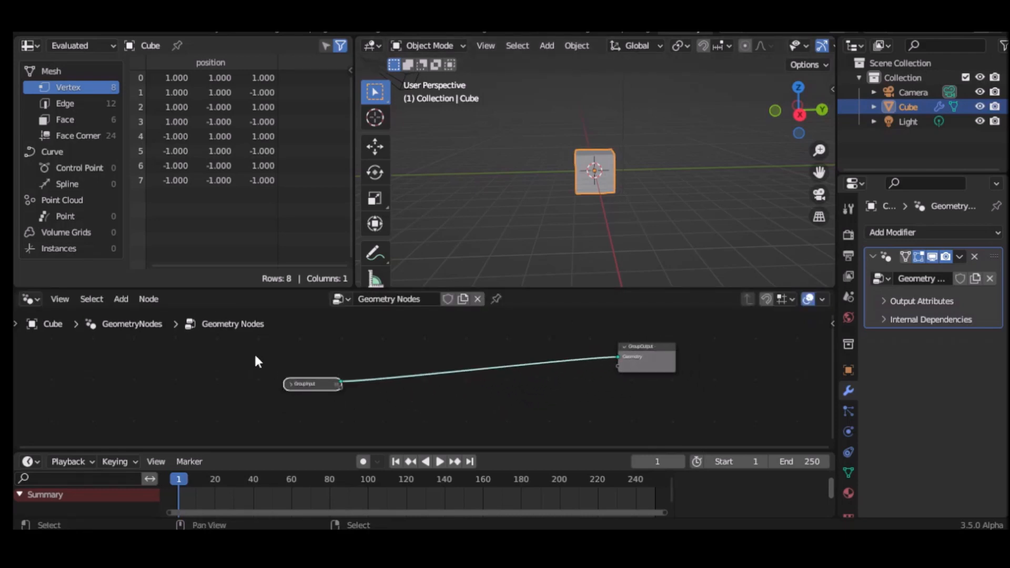
click(292, 385)
drag(303, 386, 267, 358)
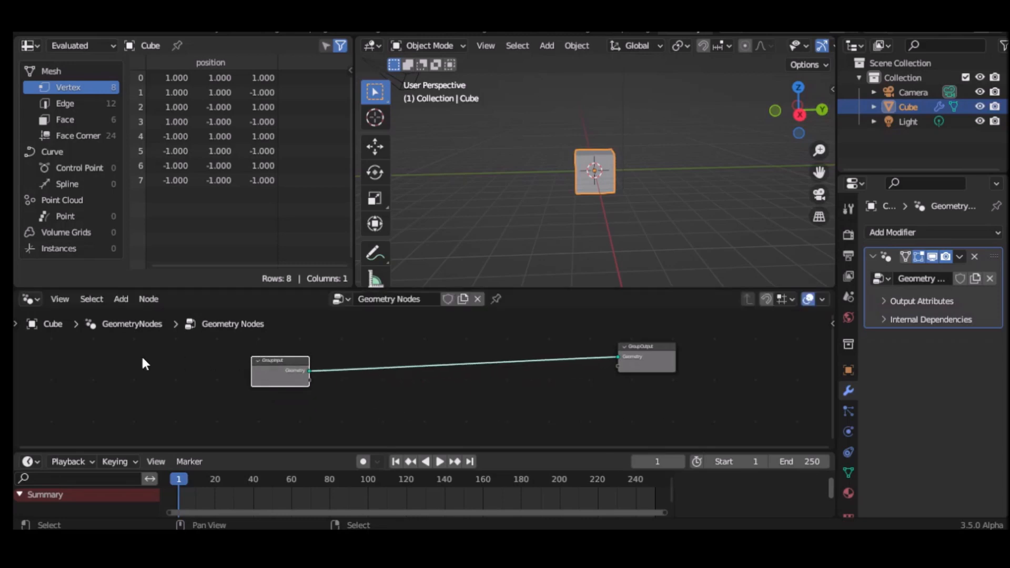
Step: Examine the loop diagram Boucle.jpg in the image viewer and switch back to Blender
drag(346, 264, 533, 87)
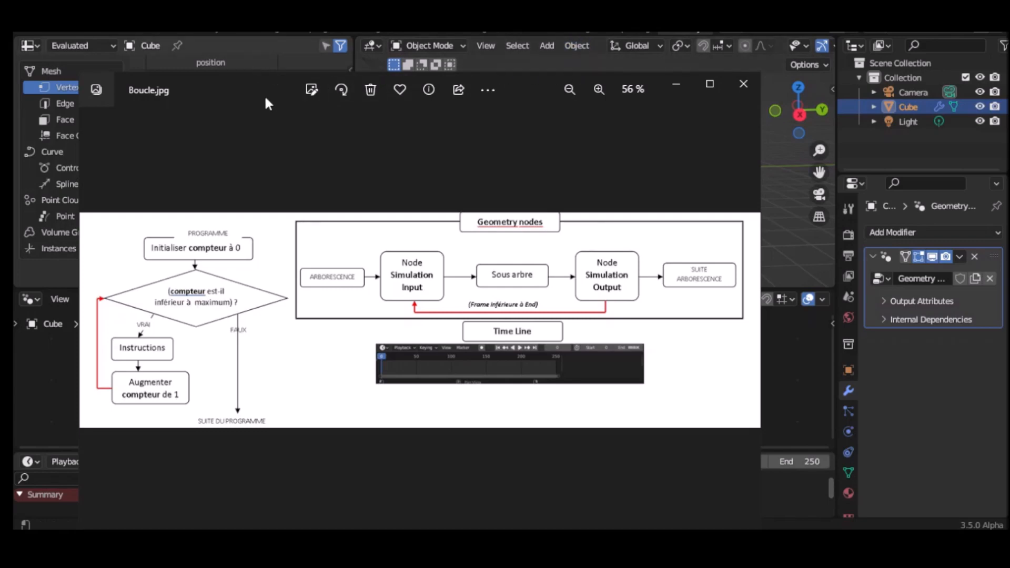
key(alt+Tab)
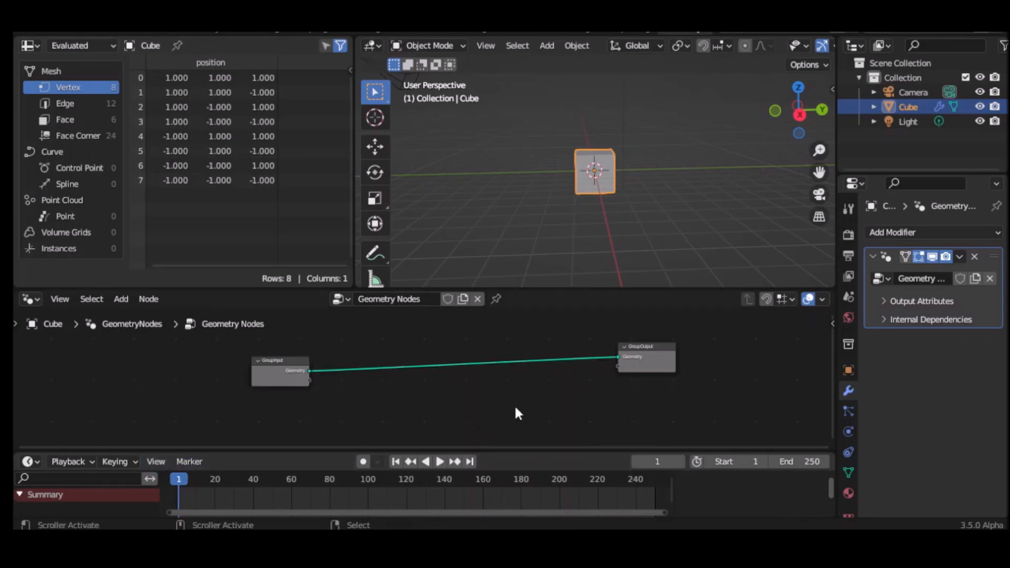
Step: Insert a Simulation Output node on the link just before the Group Output node
key(shift+a)
mouse_move(516, 411)
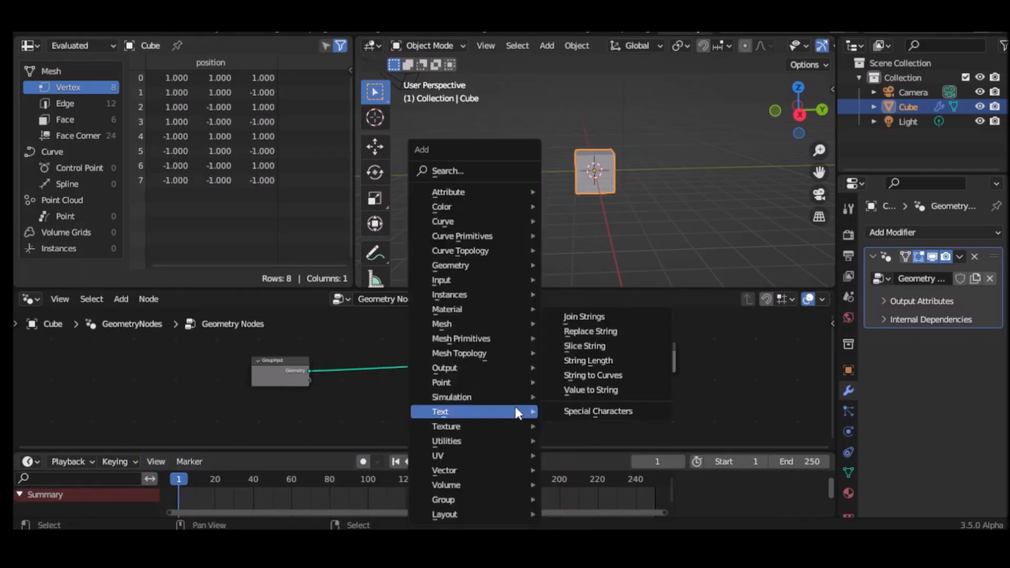
mouse_move(465, 399)
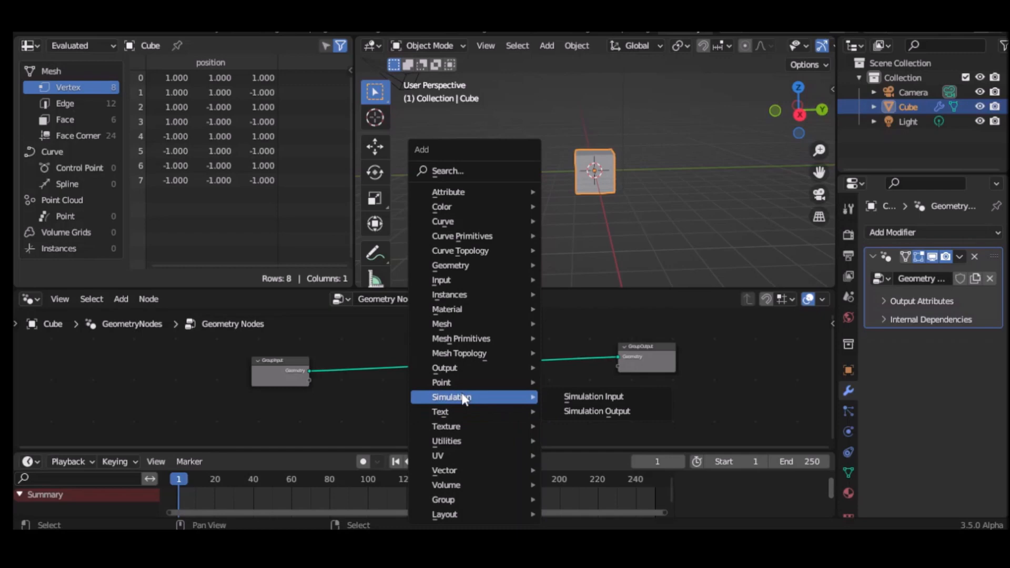
click(567, 413)
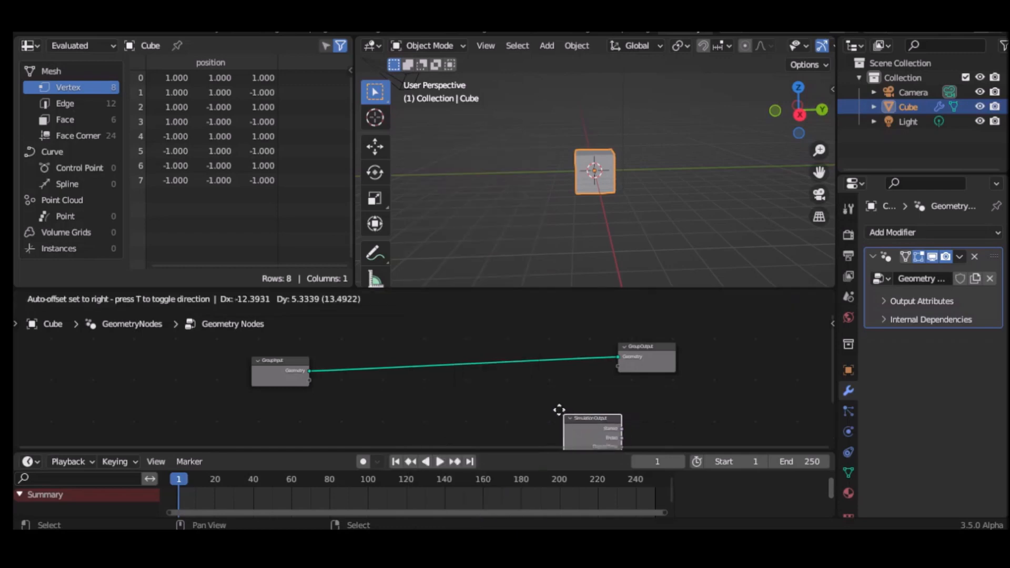
click(533, 341)
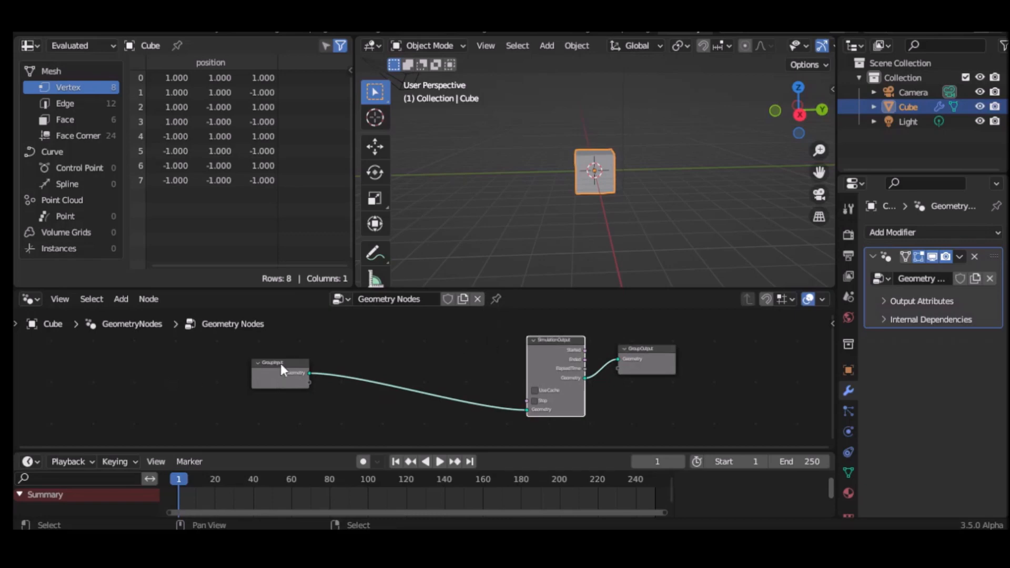
Step: Move the Group Input node farther out and insert a Simulation Input node between it and the Simulation Output node
drag(279, 364, 199, 365)
click(398, 364)
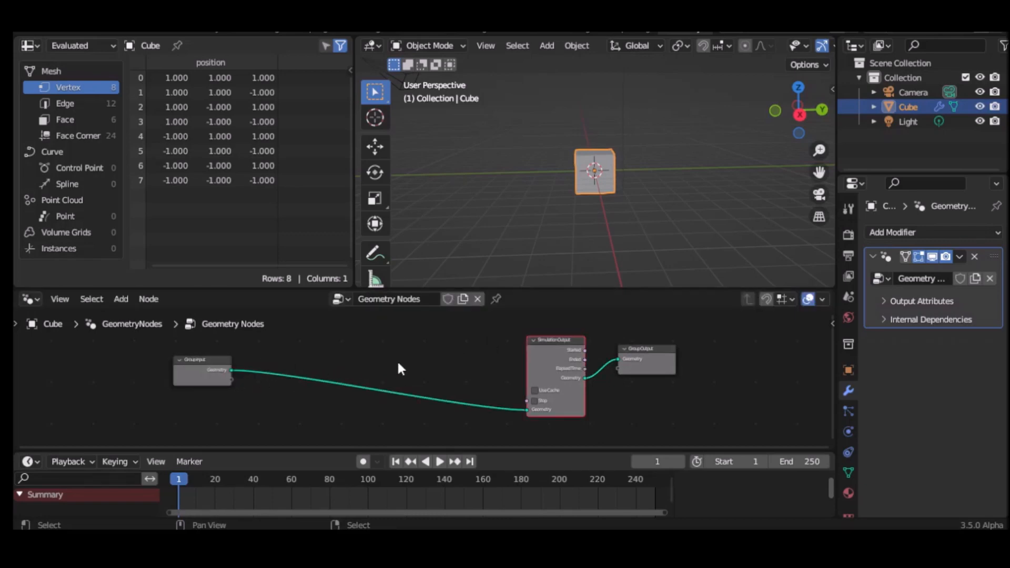
key(shift)
key(shift+a)
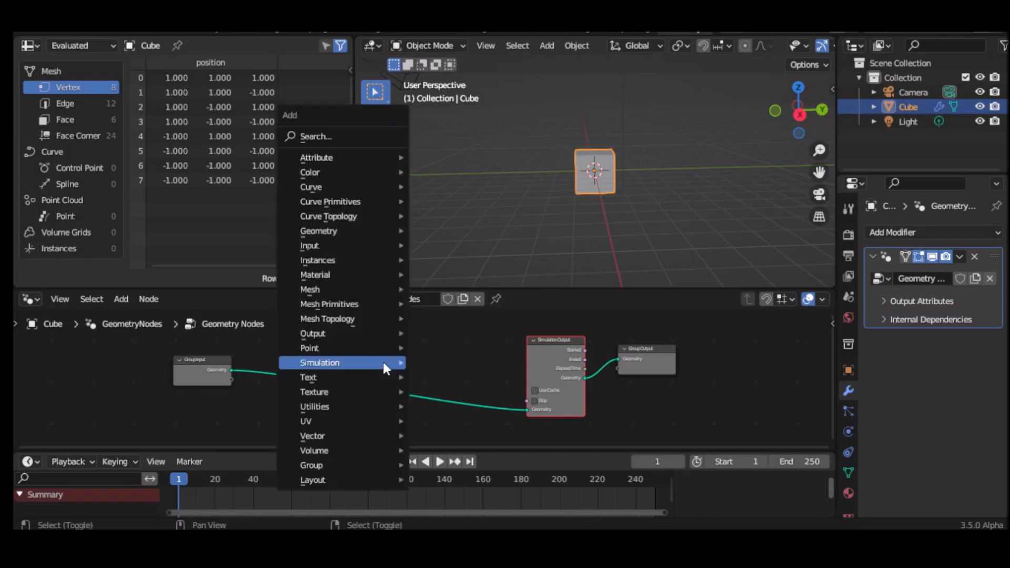
mouse_move(384, 364)
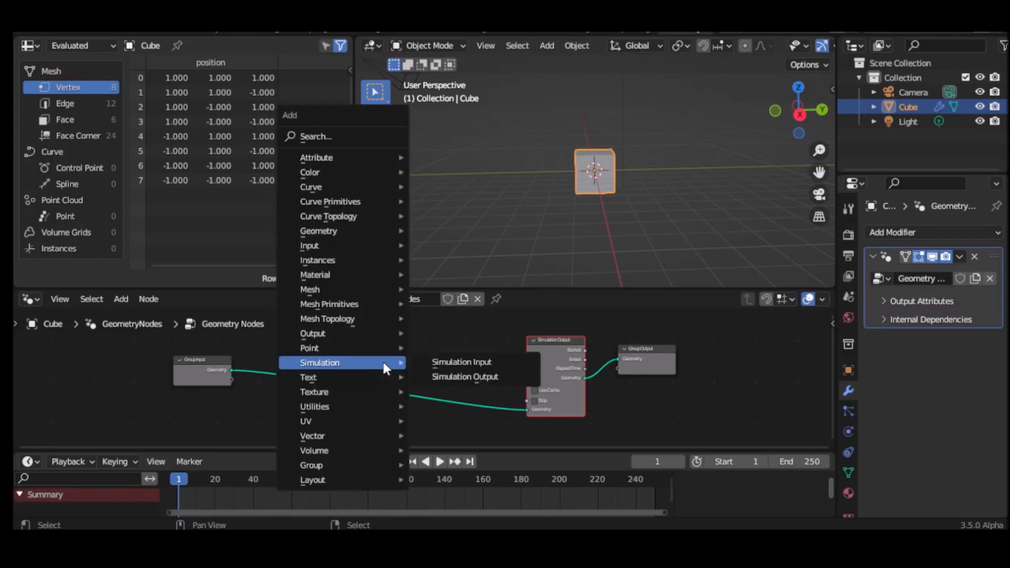
click(448, 363)
click(265, 352)
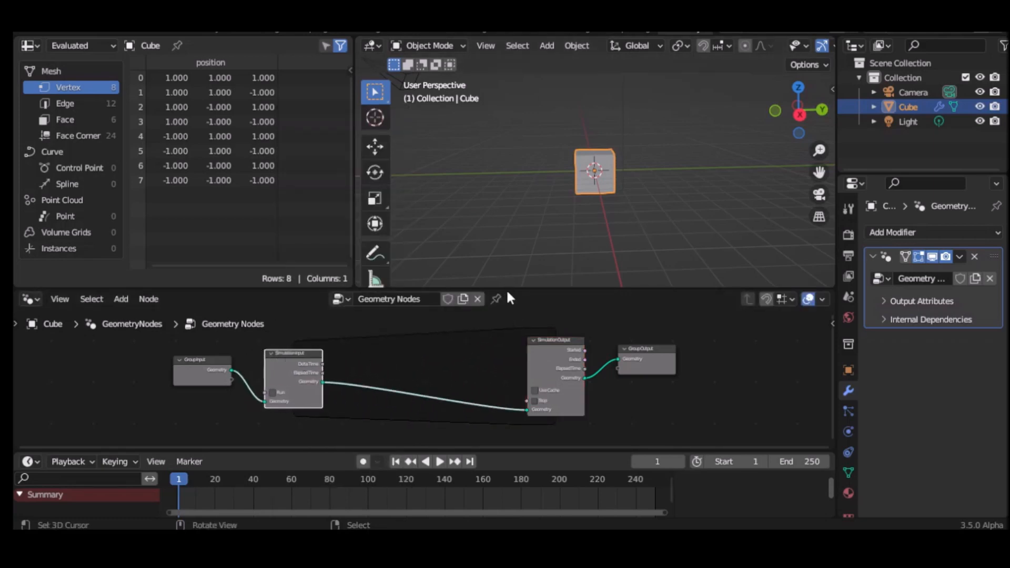
Step: Enlarge the node editor area upward and set the Timeline's End frame to 100
drag(502, 288, 505, 222)
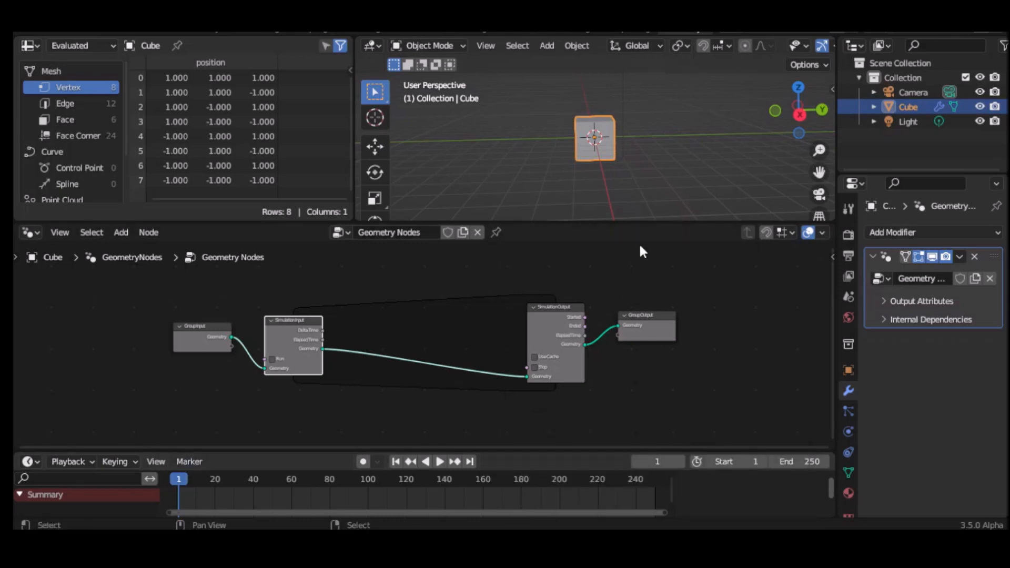
click(797, 461)
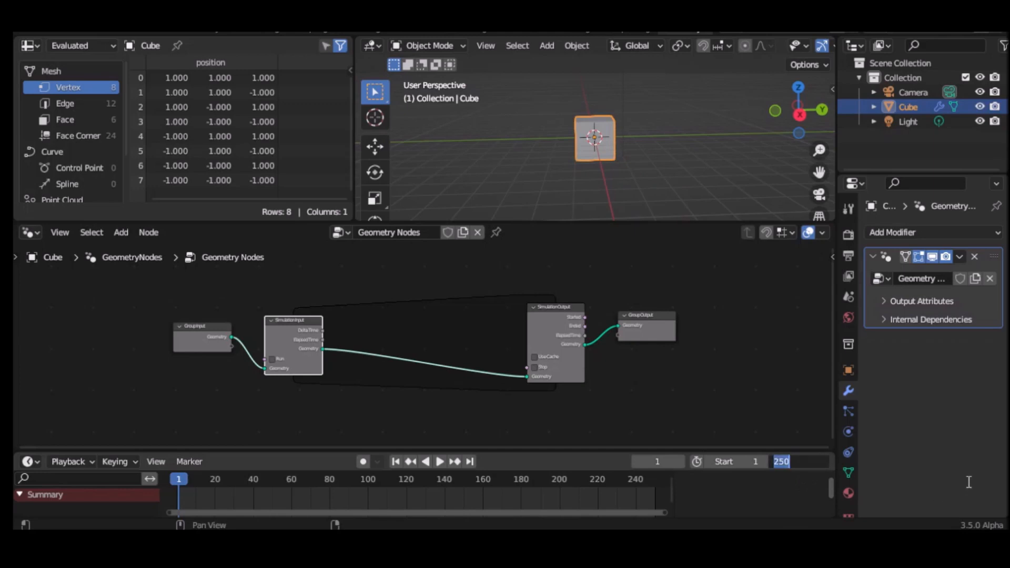
text(100)
key(Return)
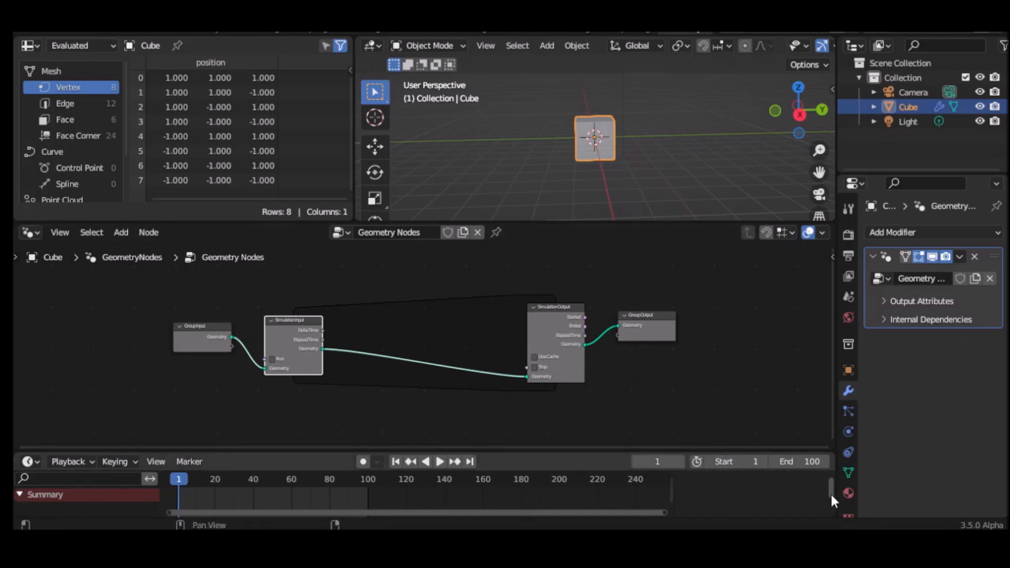
Step: Insert a Transform node on the Geometry link between the Simulation Input and Simulation Output nodes
key(shift+a)
mouse_move(415, 377)
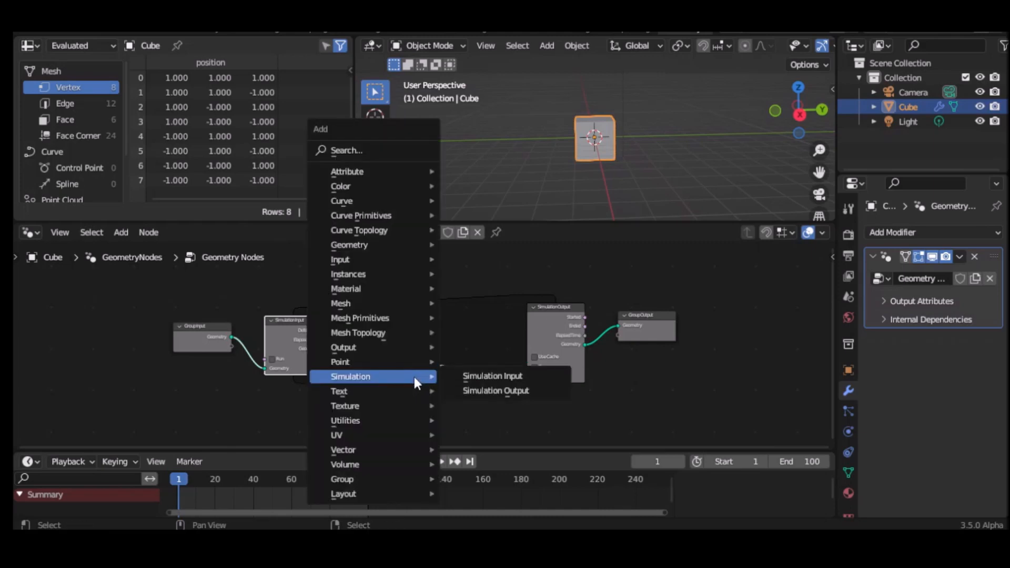
mouse_move(378, 242)
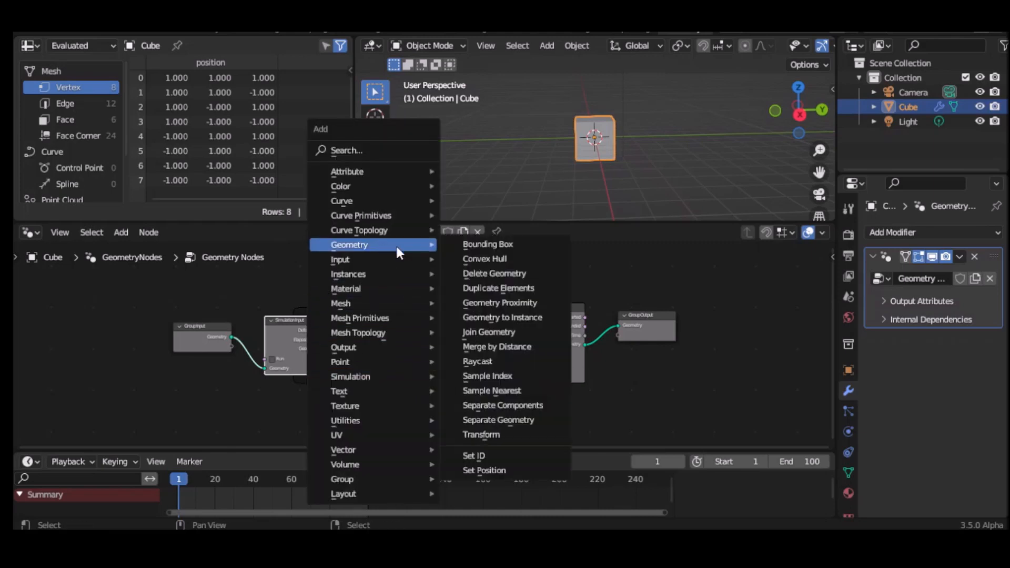
click(500, 435)
click(402, 298)
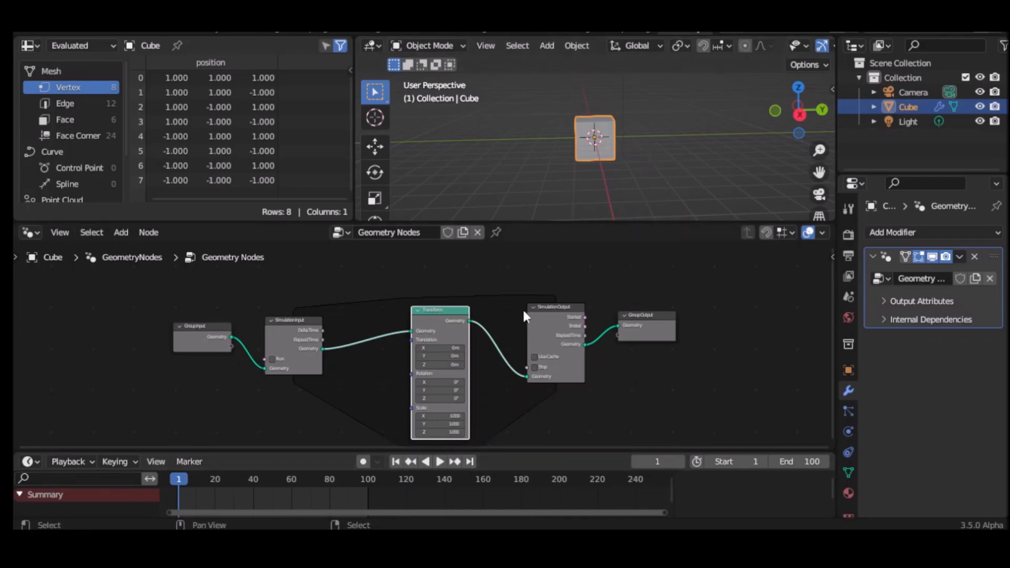
Step: Set the Transform node's Y translation to 0.1 m
click(462, 355)
text(0.2)
key(Return)
Step: Play the simulation, scrub the Timeline to about frame 98, return to frame 1 and replay to observe the cube's movement
shift+middle_drag(501, 164, 438, 164)
shift+middle_drag(625, 158, 626, 164)
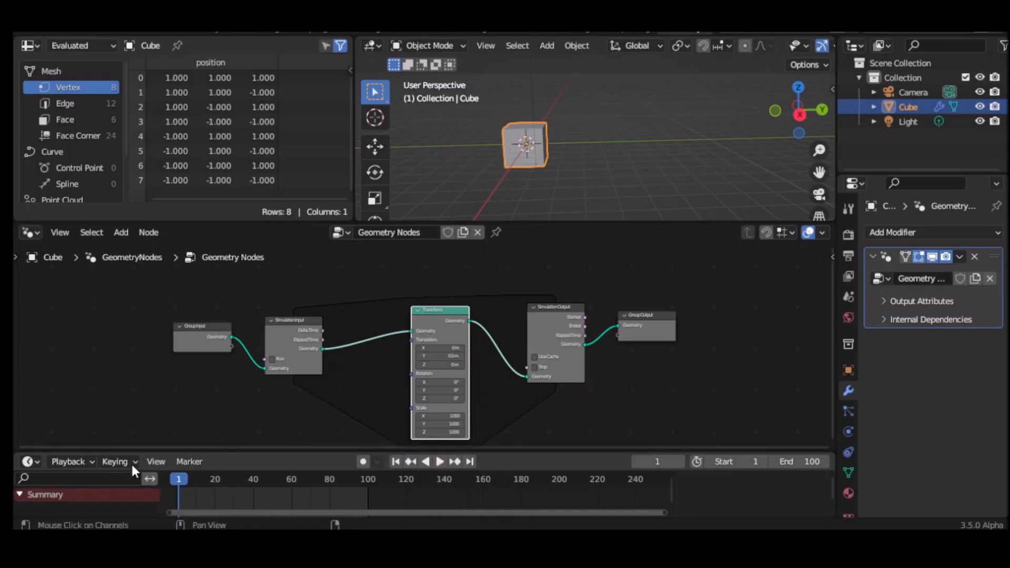
click(438, 462)
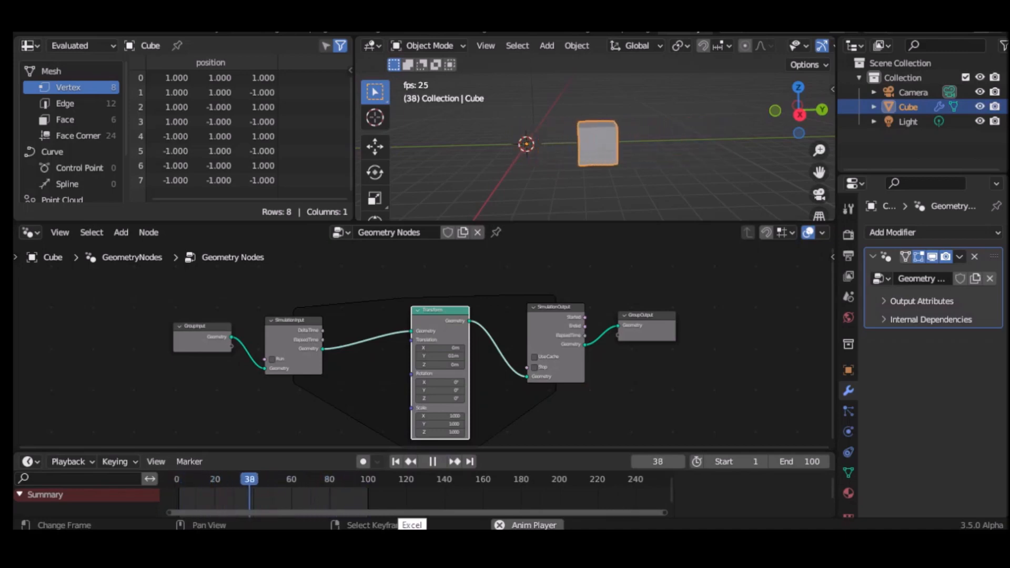
click(432, 461)
drag(347, 482, 365, 487)
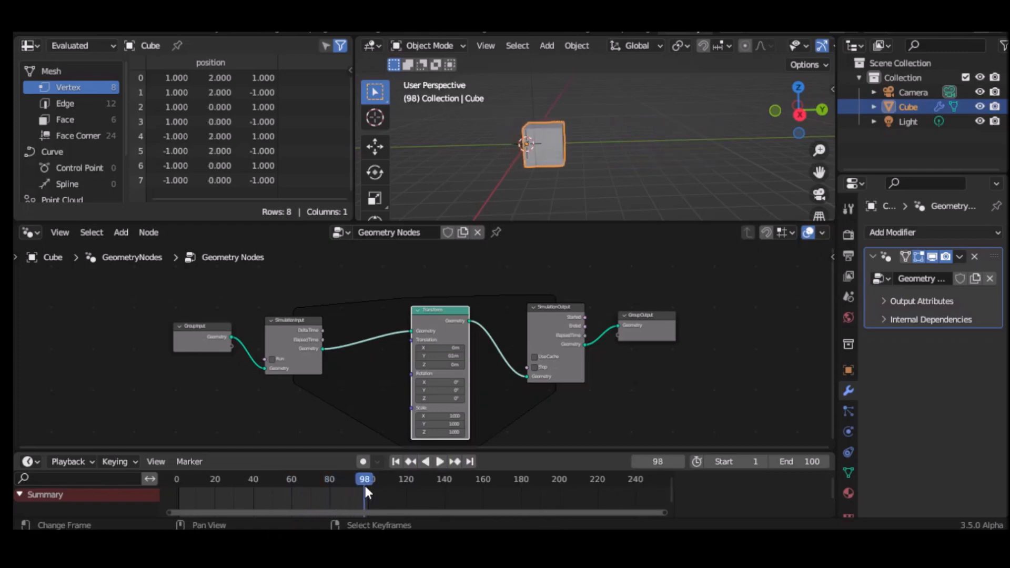
click(396, 461)
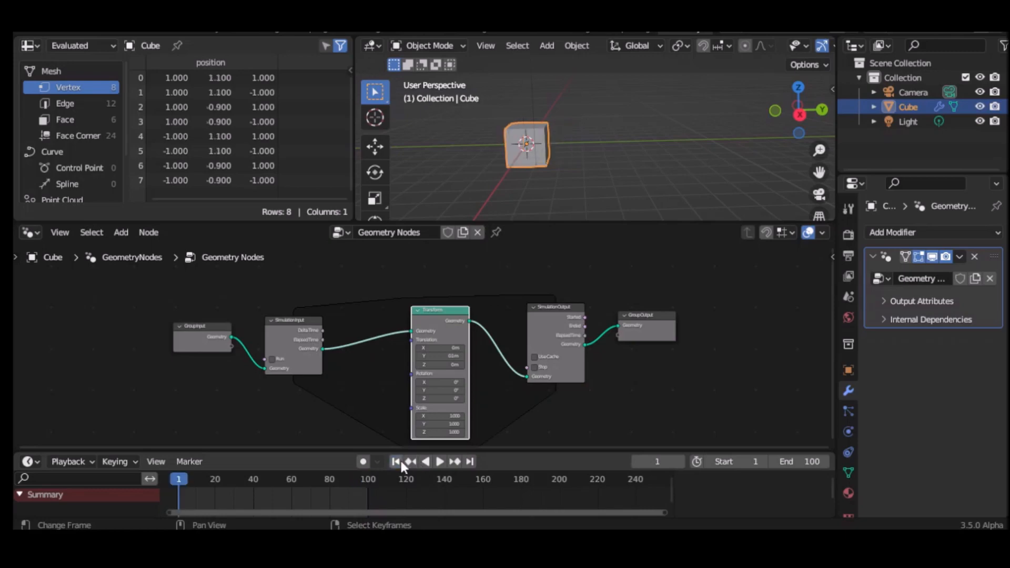
click(440, 462)
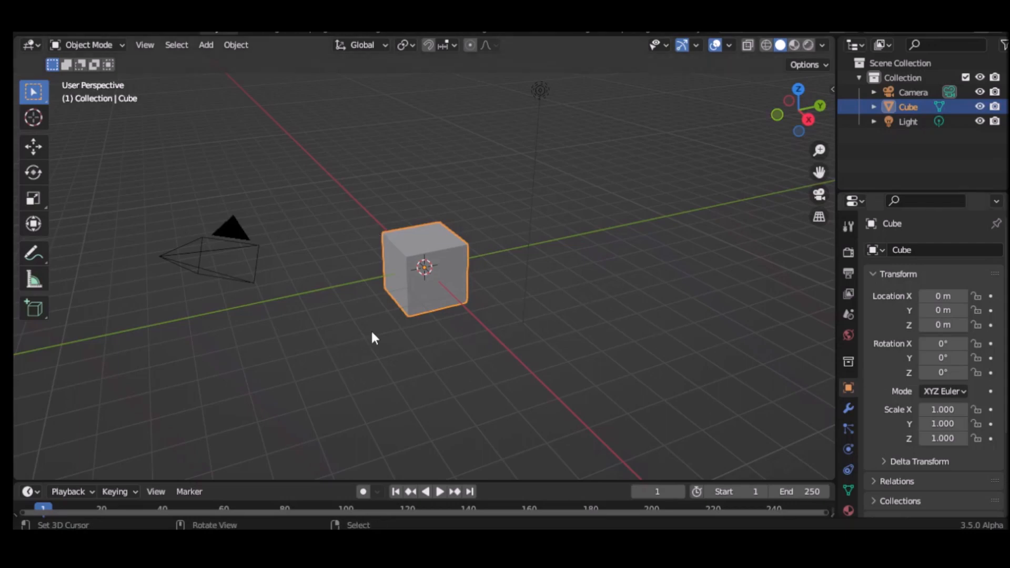
Step: Replace the default cube in the new scene with a plane and enlarge the Timeline area
key(x)
click(427, 308)
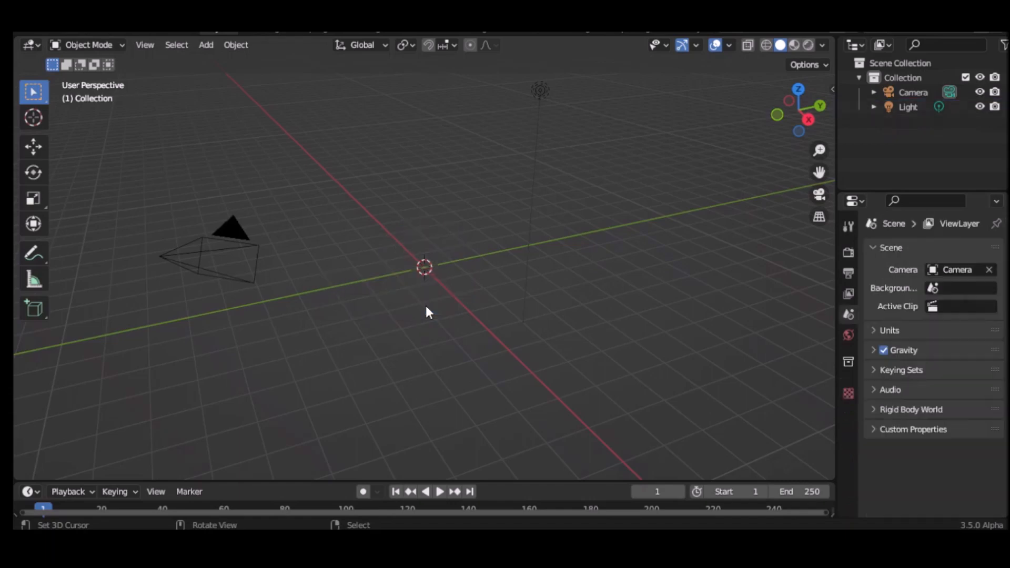
key(shift+a)
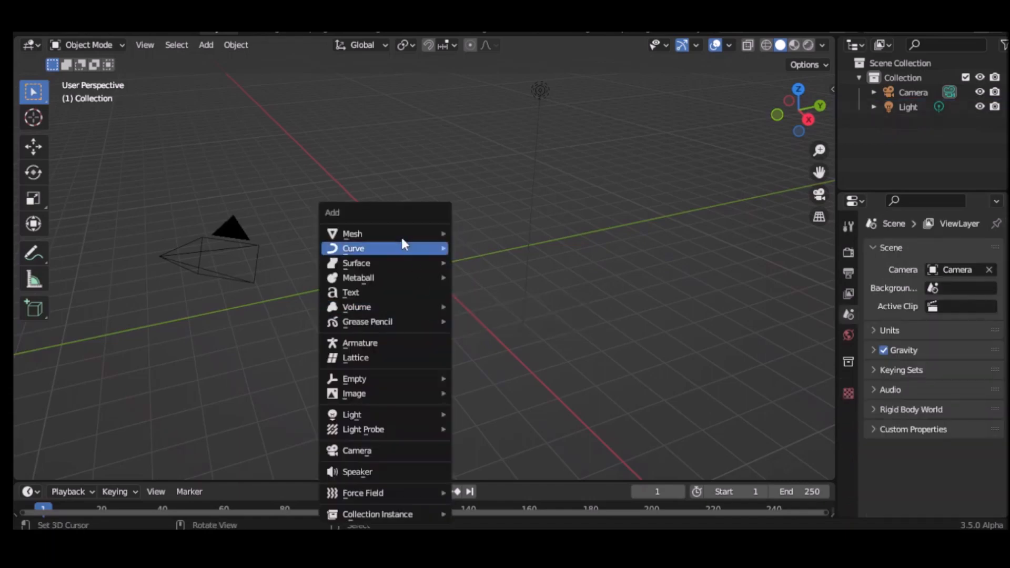
mouse_move(394, 238)
click(466, 235)
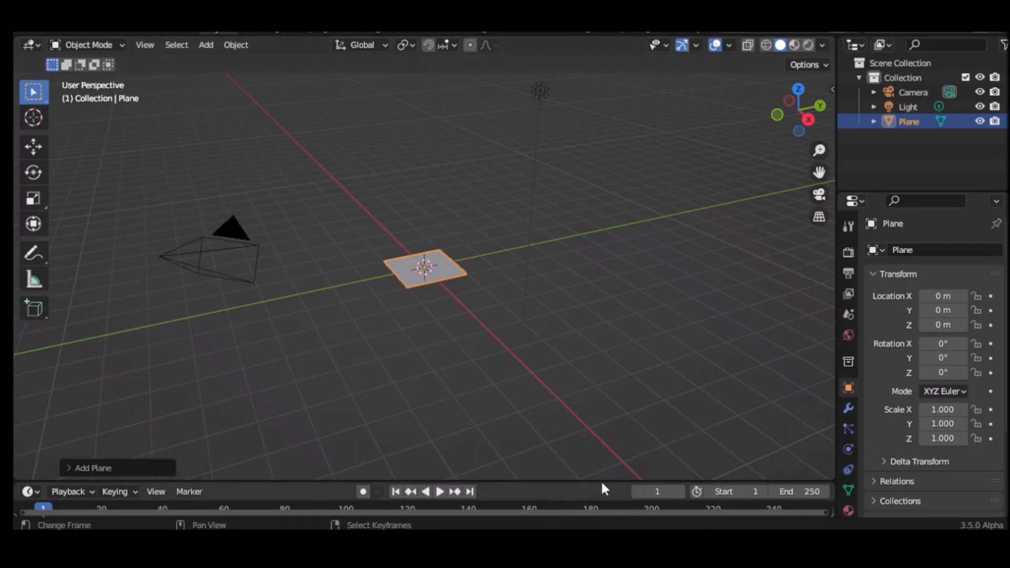
drag(601, 480, 591, 426)
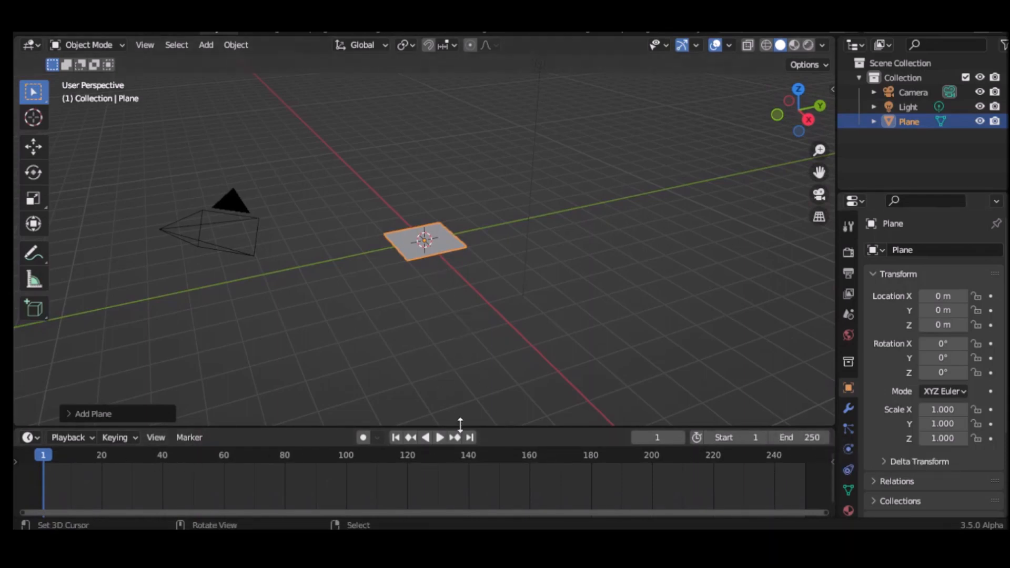
drag(477, 425, 478, 440)
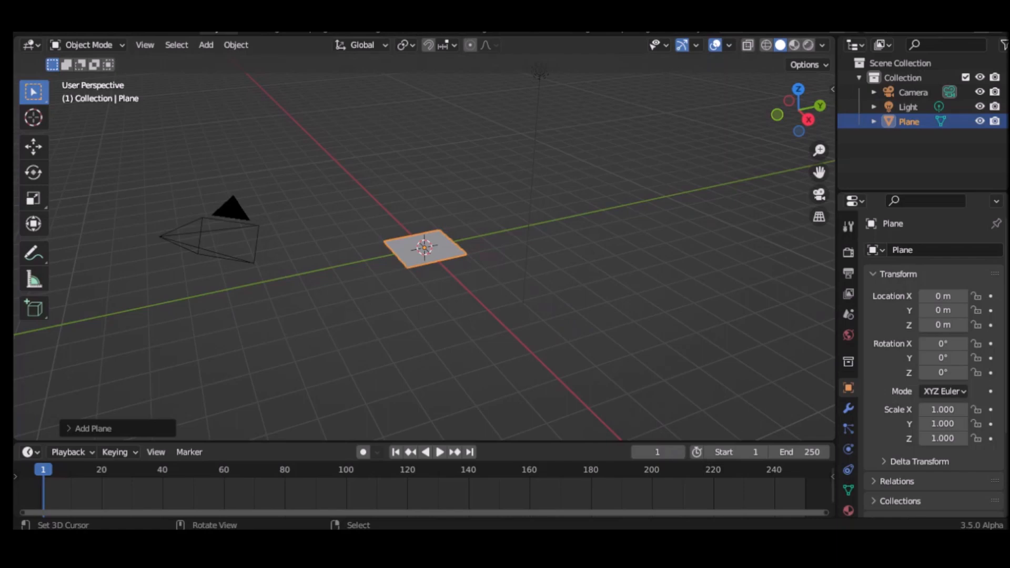
Step: Bring the flowchart capture for the PLANE object over Blender and examine its Compte_Frame loop and Z < 4 test
mouse_move(296, 242)
mouse_down()
mouse_move(508, 191)
mouse_move(618, 82)
mouse_up()
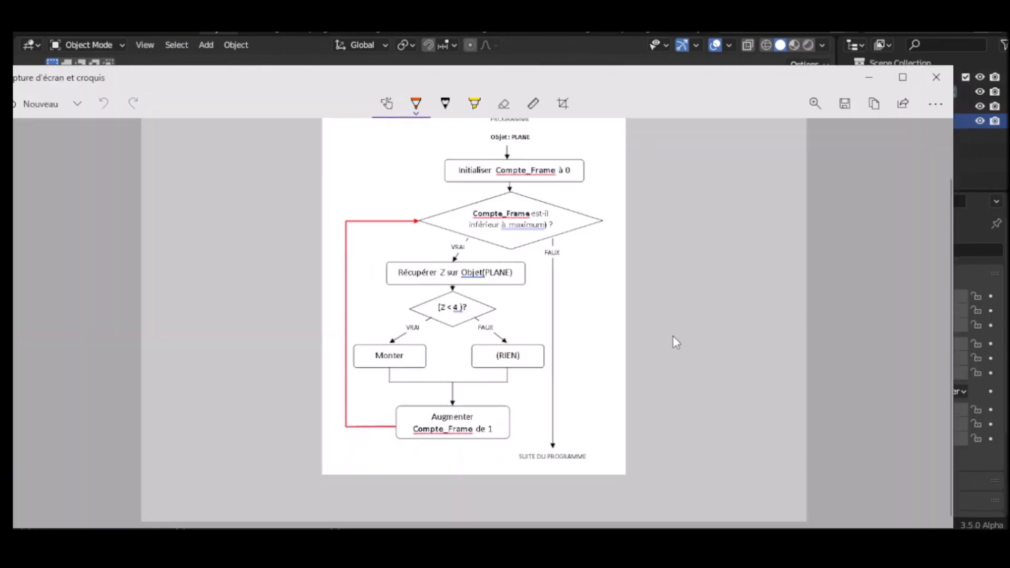
scroll(677, 349, down, 1)
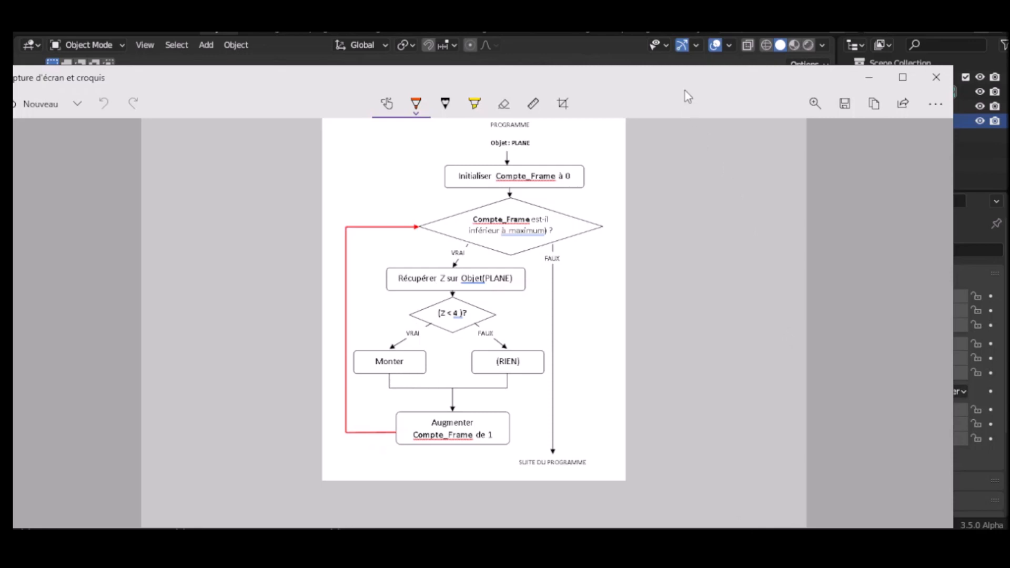
drag(681, 81, 685, 58)
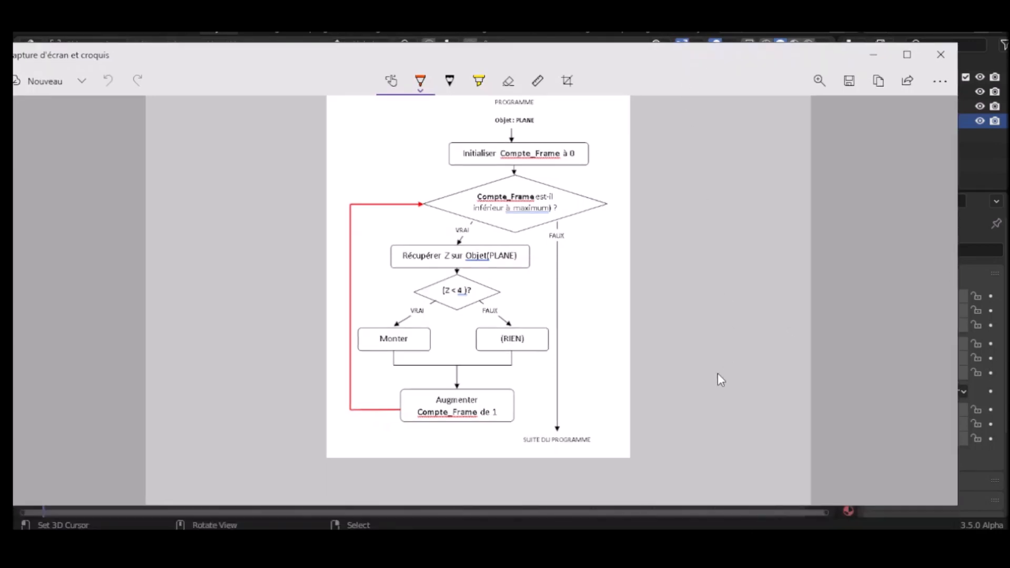
drag(618, 58, 625, 38)
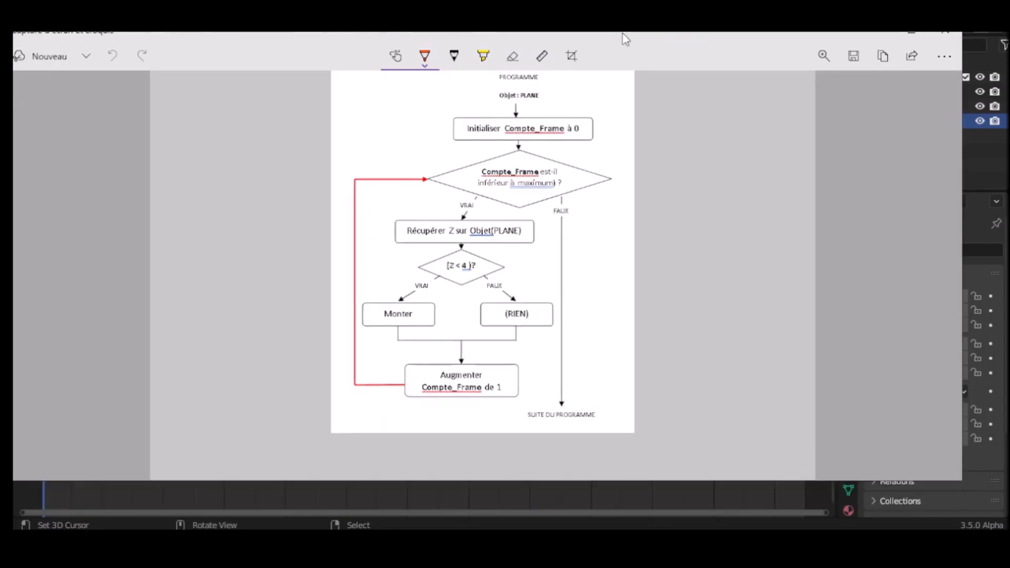
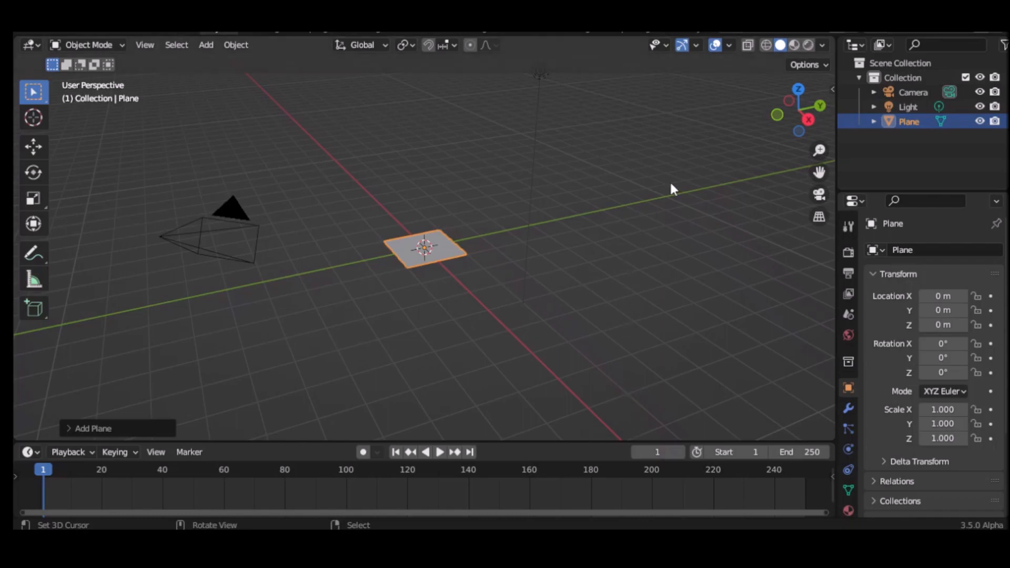
Step: Open the Geometry Nodes workspace, enlarge the node editor and create a new node tree on the plane
click(696, 30)
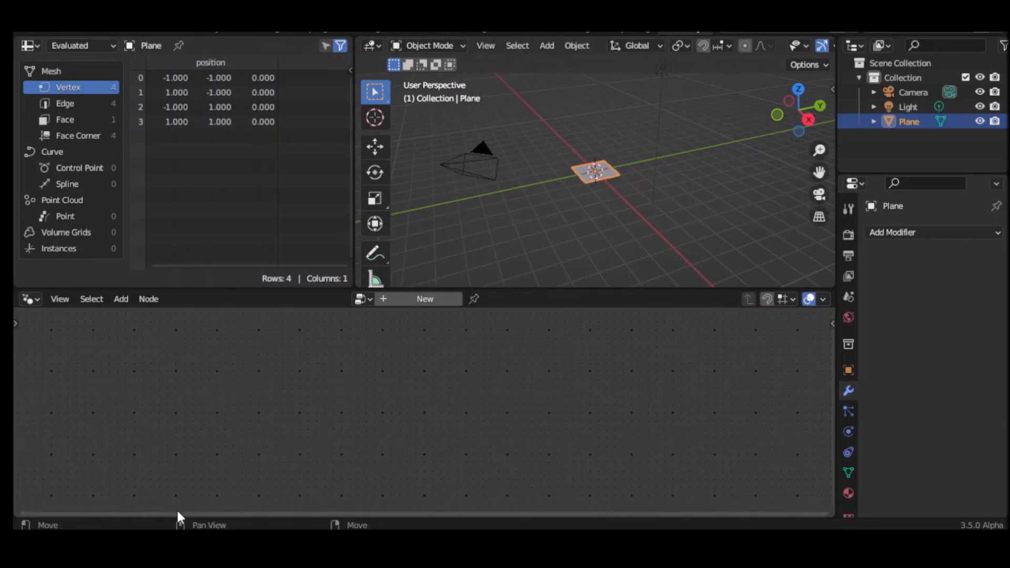
drag(562, 289, 566, 213)
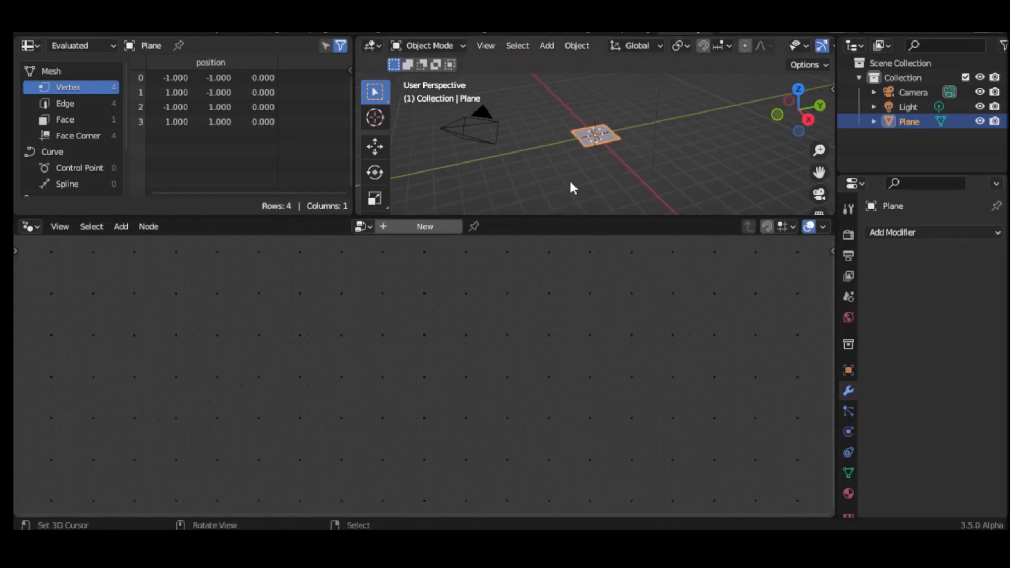
click(432, 227)
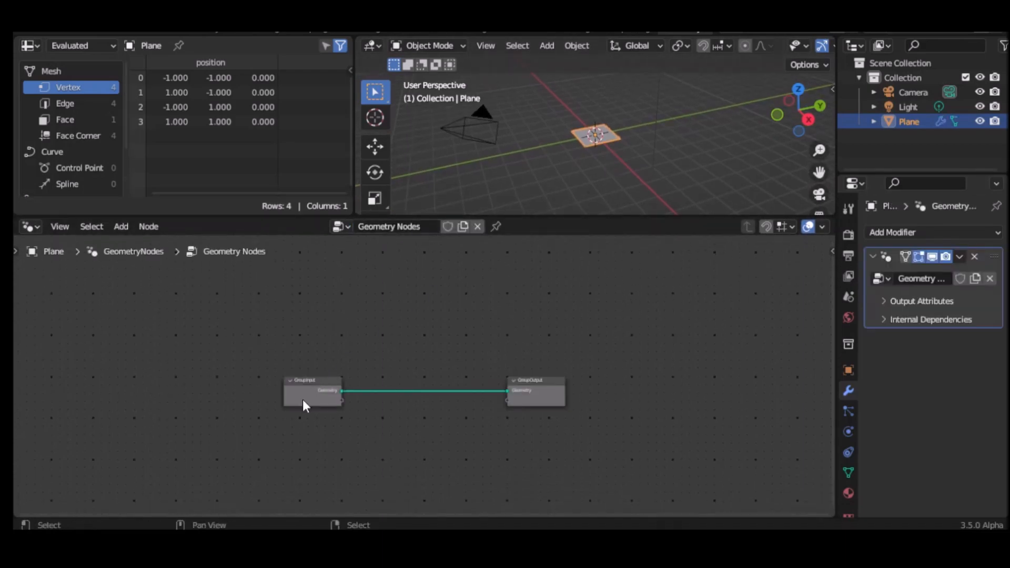
Step: Spread the Group Input and Group Output nodes apart and insert a Simulation Output node just before Group Output
drag(302, 390, 150, 351)
drag(550, 380, 704, 351)
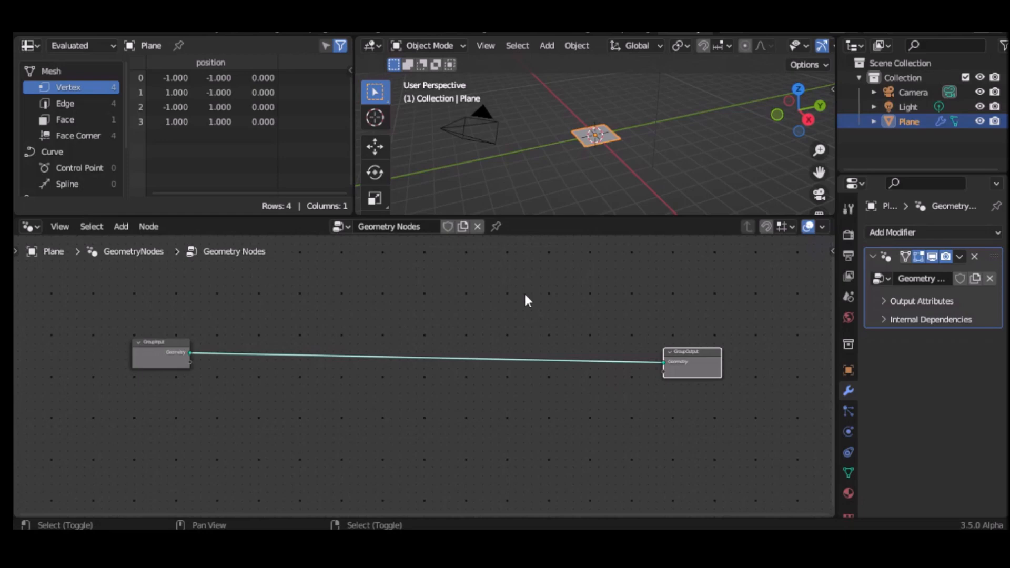
key(shift+a)
mouse_move(482, 382)
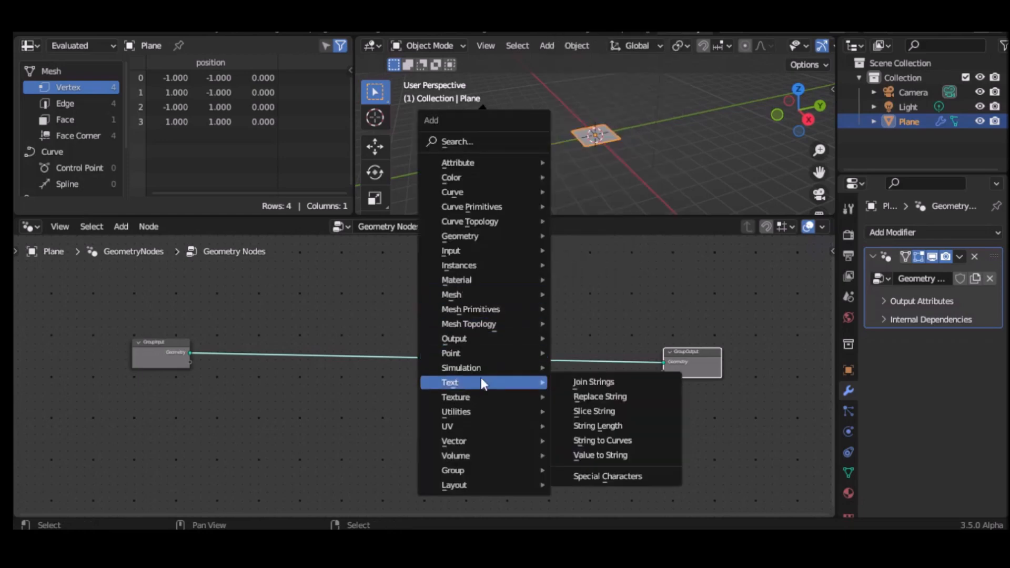
click(599, 379)
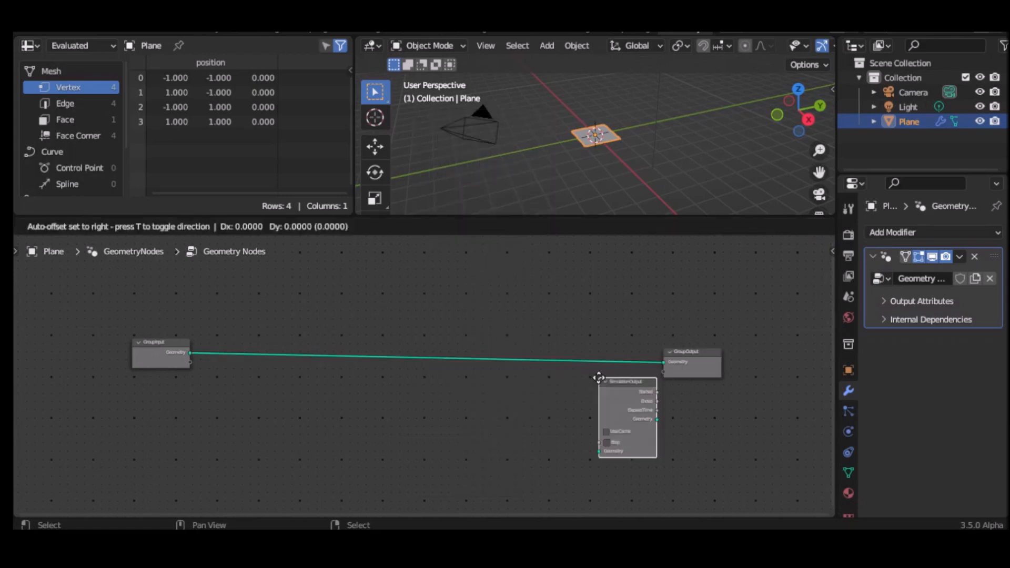
click(573, 327)
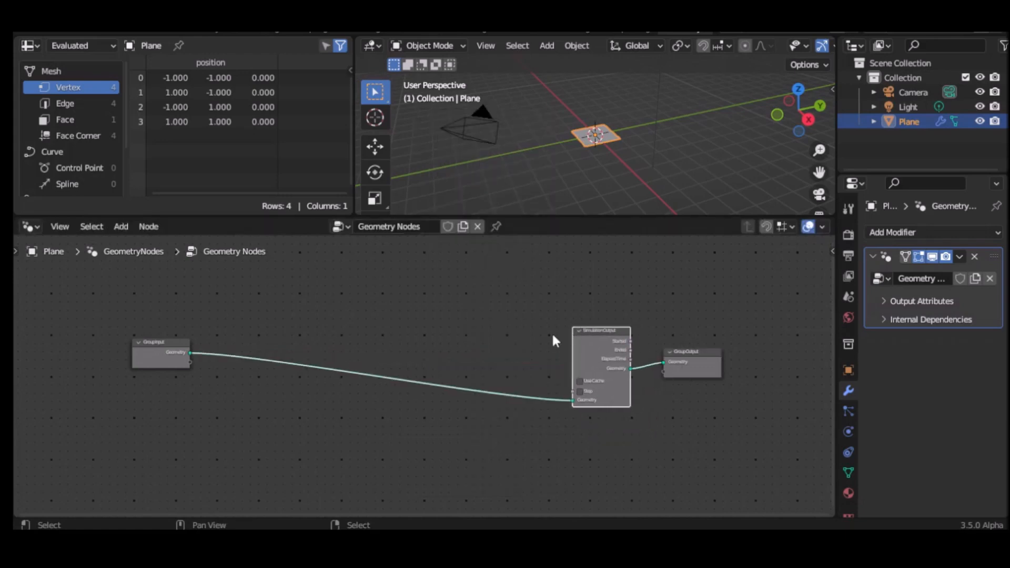
Step: Insert a Simulation Input node on the link just after the Group Input node
key(shift+a)
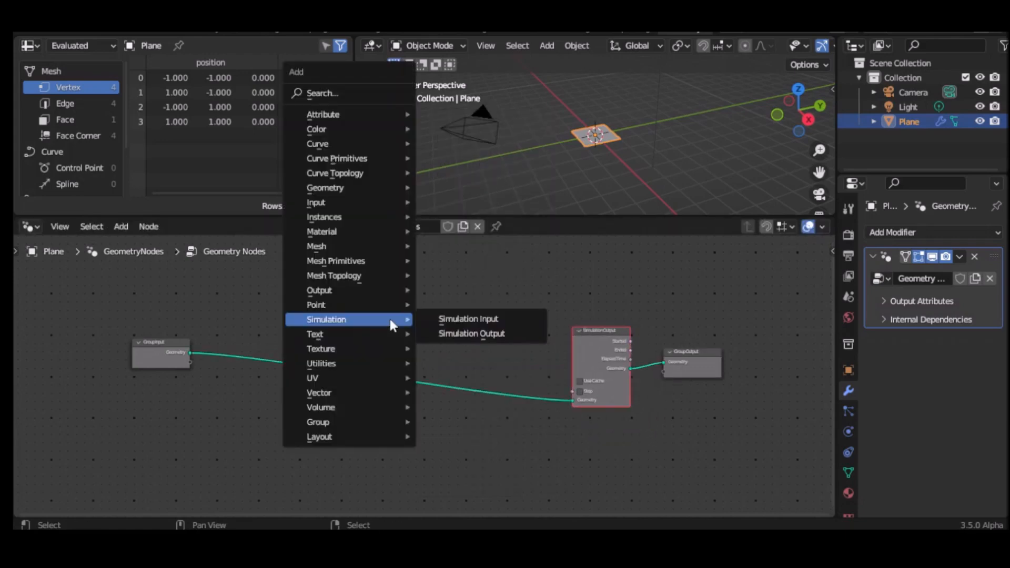
click(469, 320)
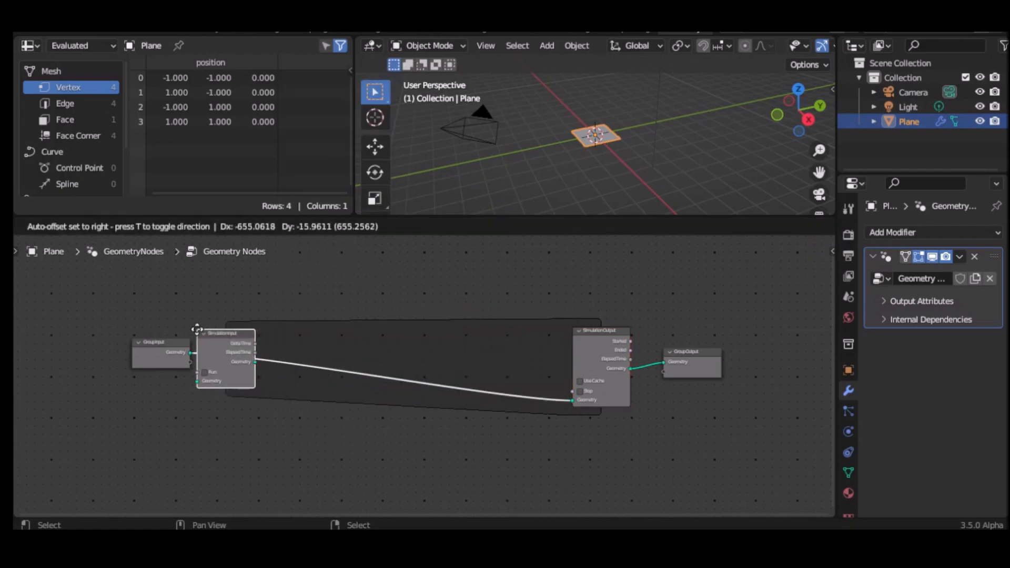
click(224, 332)
Step: Move the input nodes and the output nodes farther apart to widen the simulation zone
drag(173, 342, 21, 341)
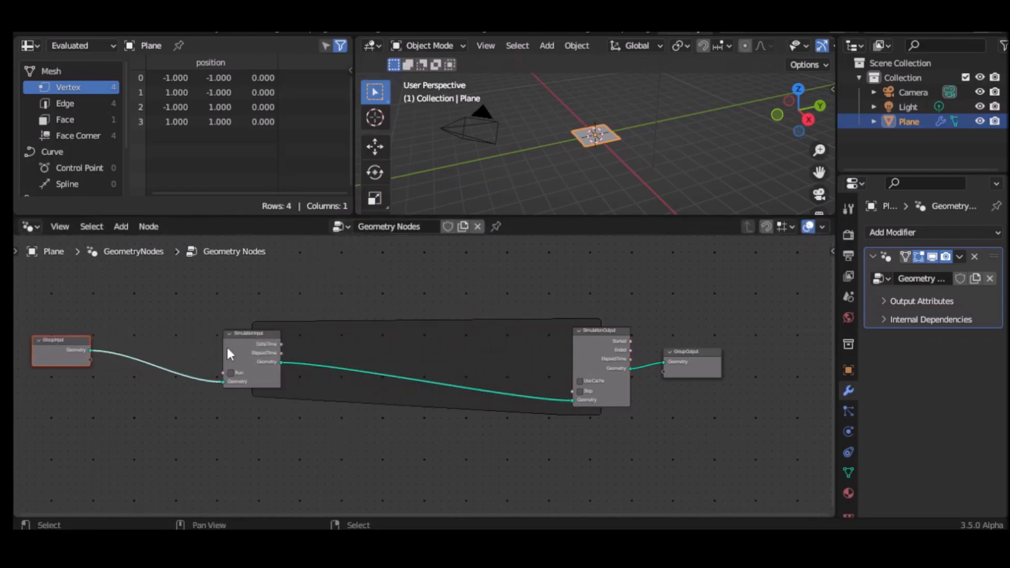
drag(239, 335, 138, 333)
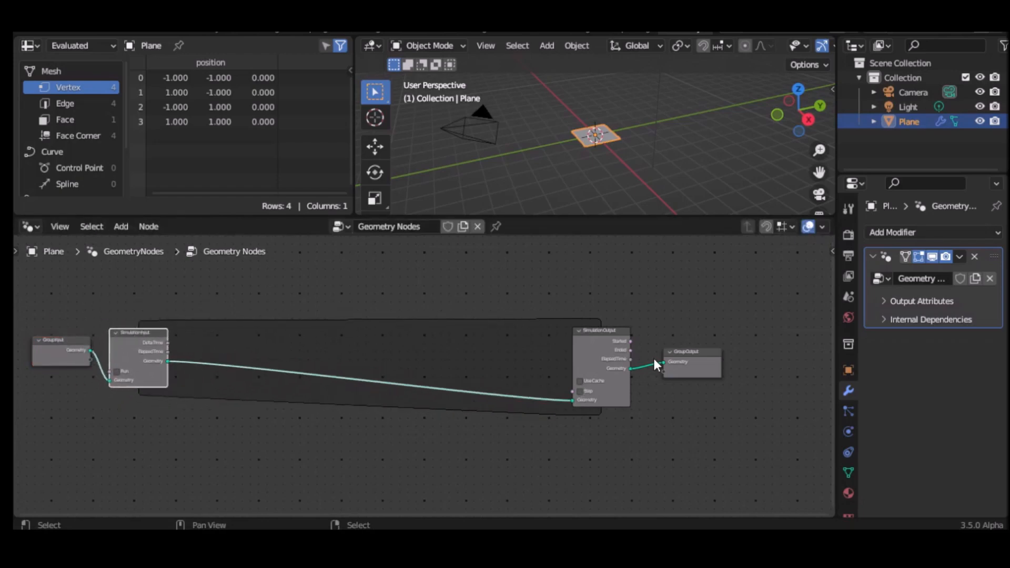
drag(711, 347, 806, 348)
drag(614, 341, 737, 338)
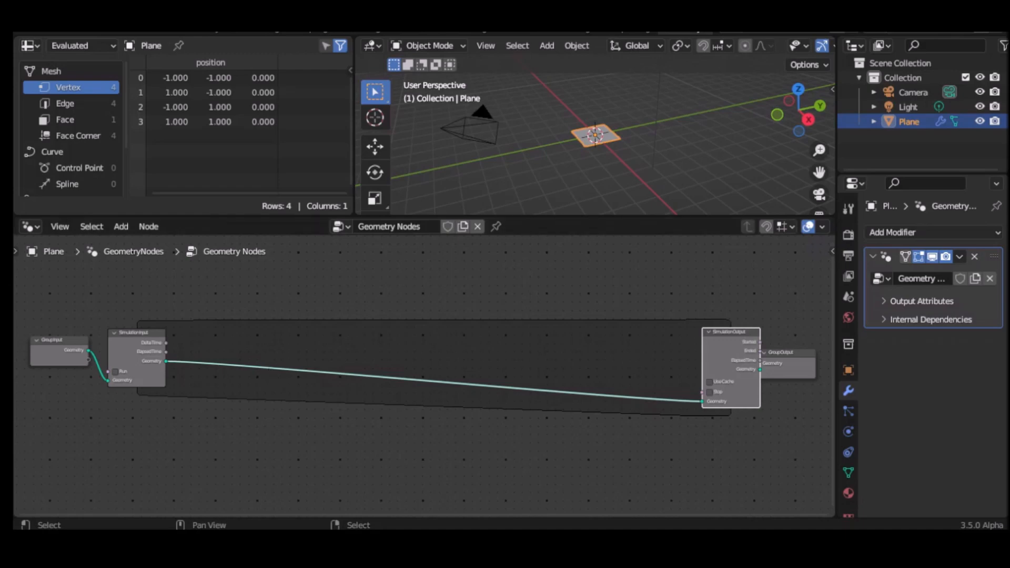
Step: Examine the flowchart capture again, move it away and return to the node editor with no node selected
drag(156, 530, 609, 50)
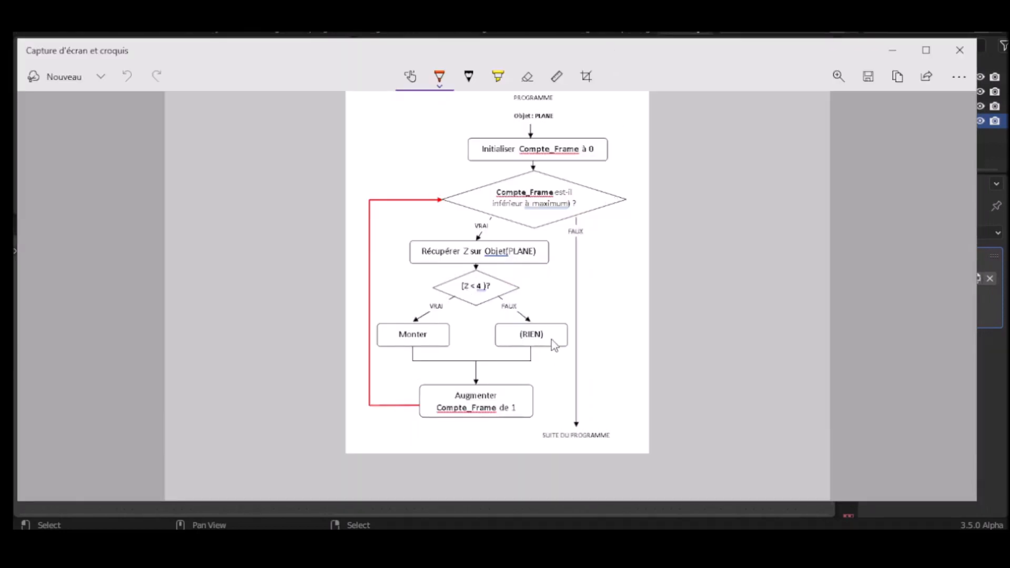
mouse_move(732, 51)
mouse_down()
mouse_move(441, 159)
mouse_move(13, 224)
mouse_up()
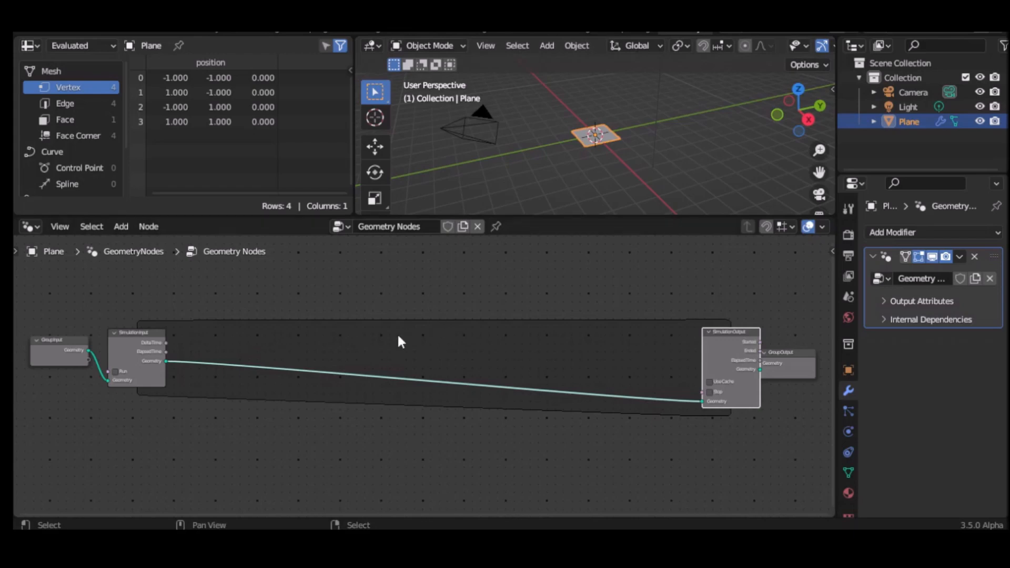
click(331, 351)
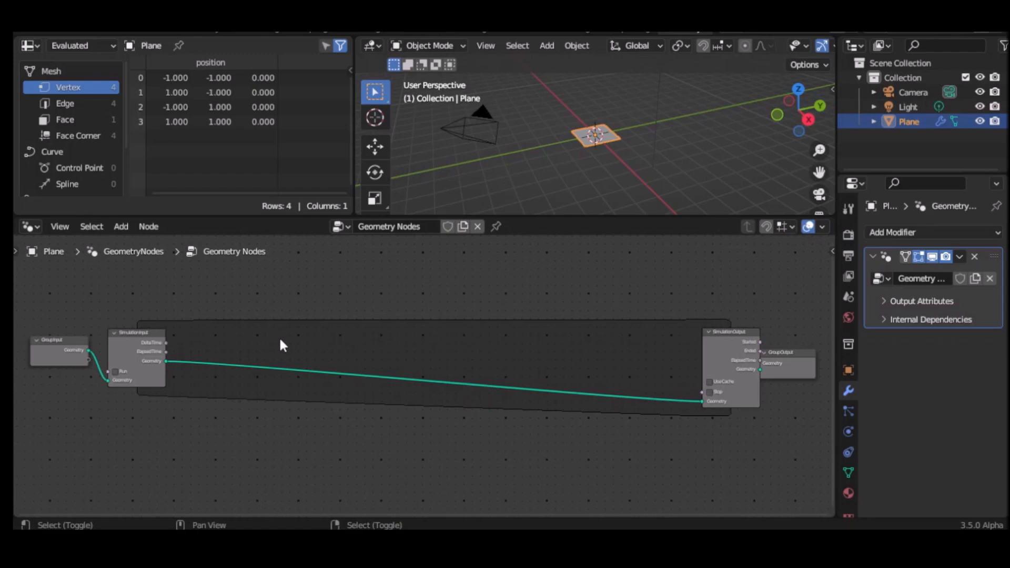
Step: Add a reroute point on the geometry link inside the simulation zone and move it close to the Simulation Input node
drag(280, 339, 263, 355)
shift+right_drag(287, 332, 237, 373)
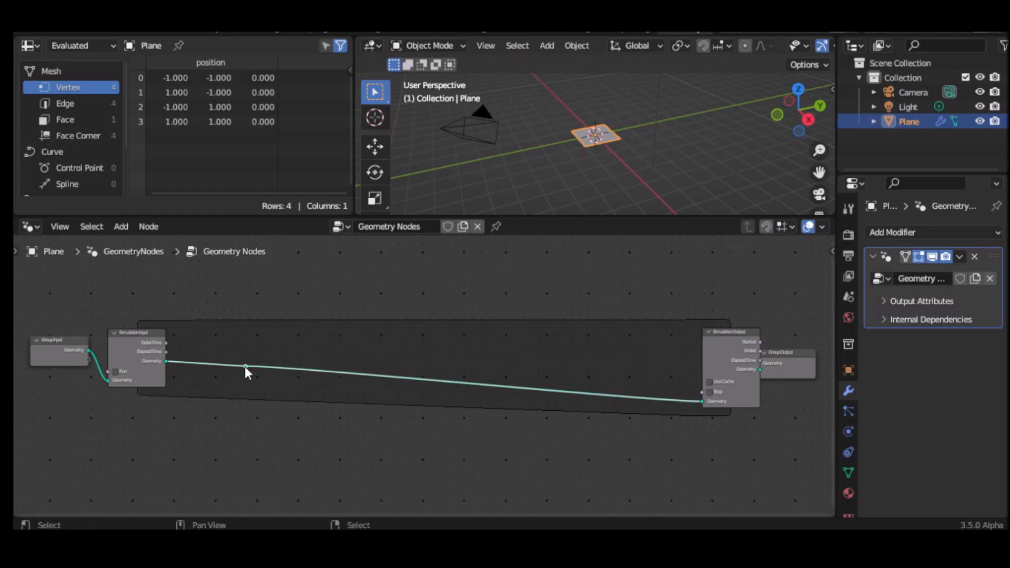
drag(246, 367, 234, 363)
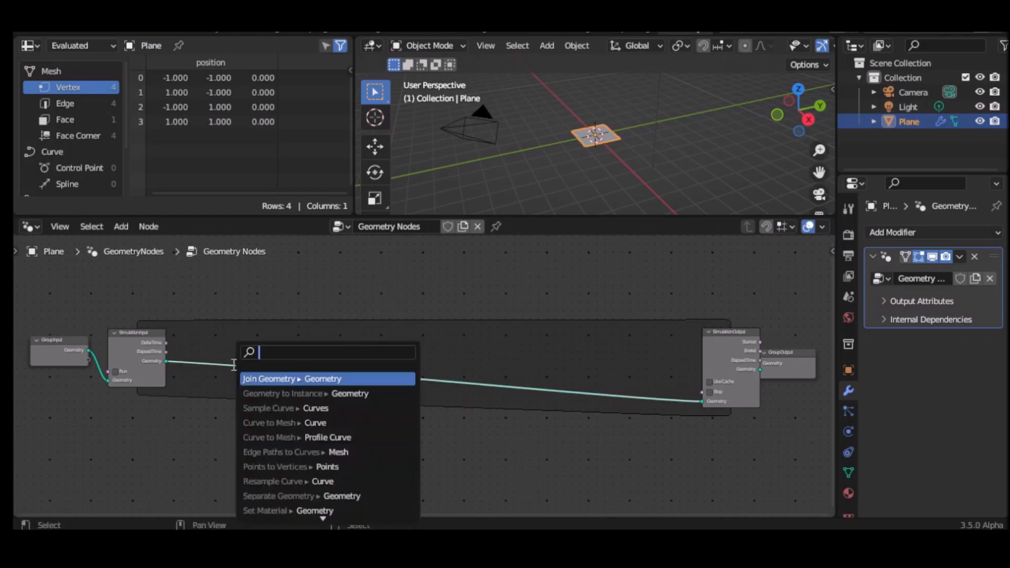
click(249, 340)
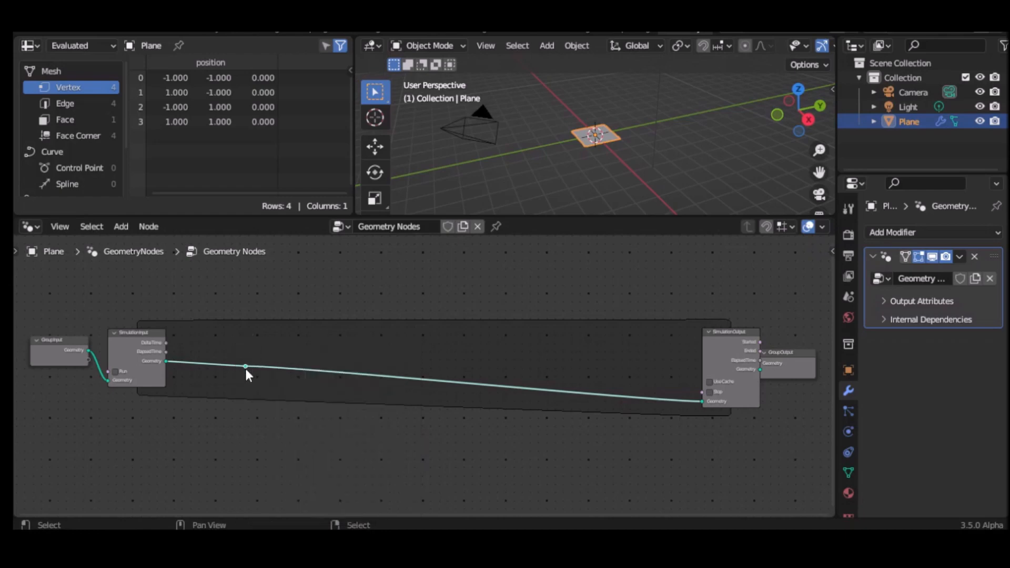
drag(246, 369, 213, 362)
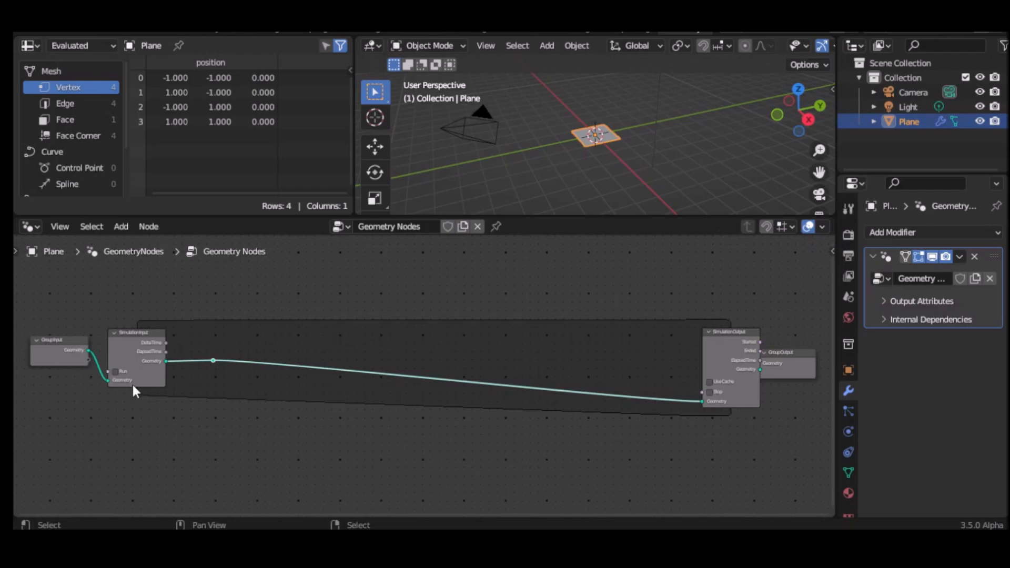
Step: Add a Transform node below the geometry link and connect the reroute point to its Geometry input
key(shift+a)
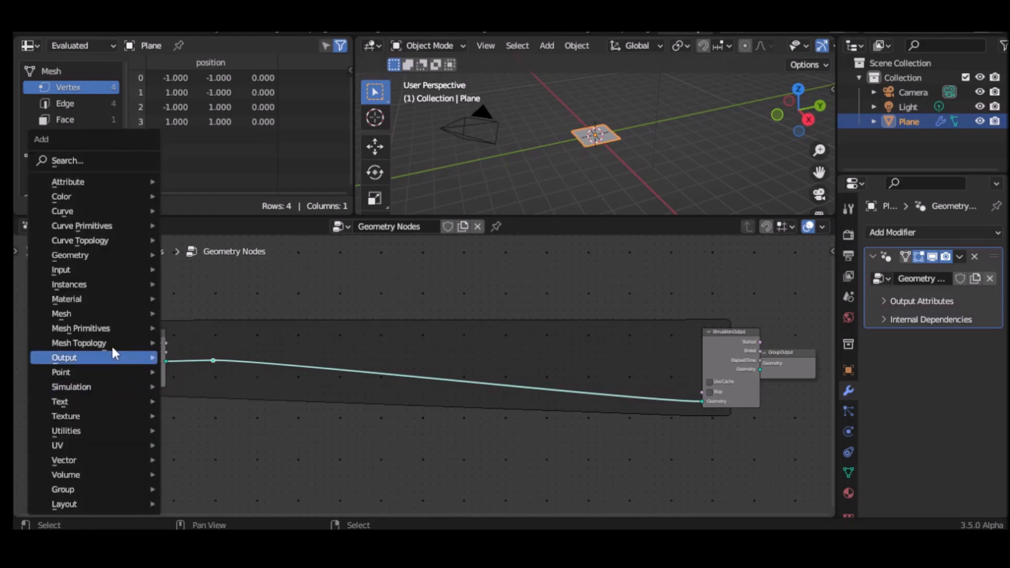
mouse_move(77, 253)
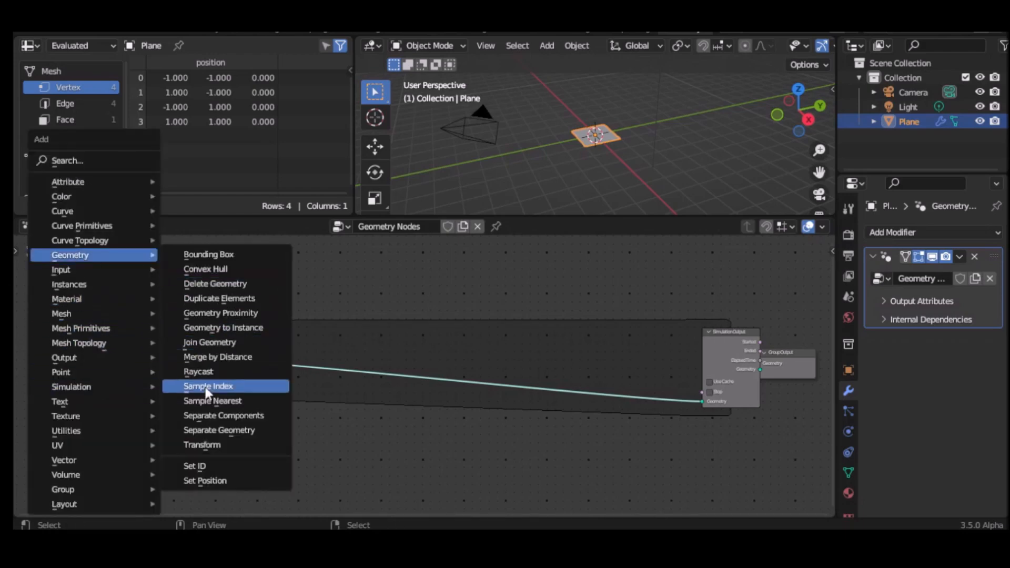
click(203, 444)
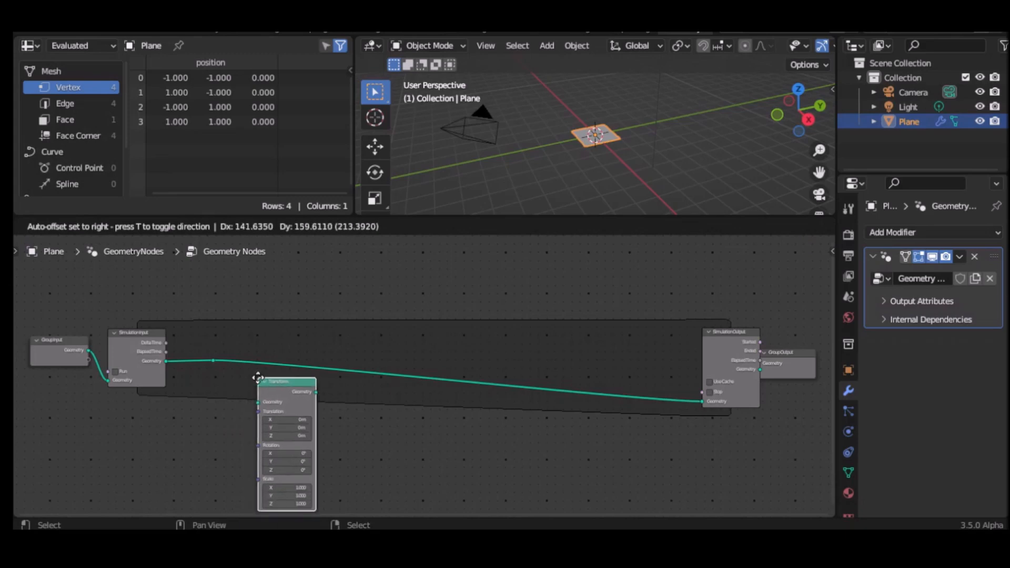
click(259, 382)
drag(211, 360, 265, 402)
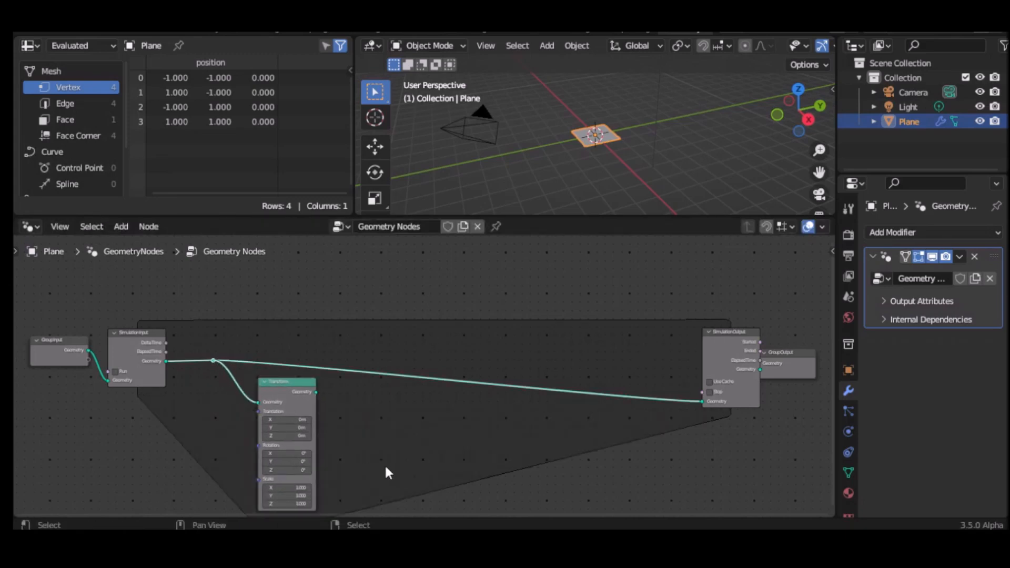
Step: Move the Simulation Output, Simulation Input and Group Input nodes higher to make room for the Transform node
drag(723, 353, 731, 323)
drag(135, 333, 141, 286)
click(63, 340)
drag(52, 326, 52, 289)
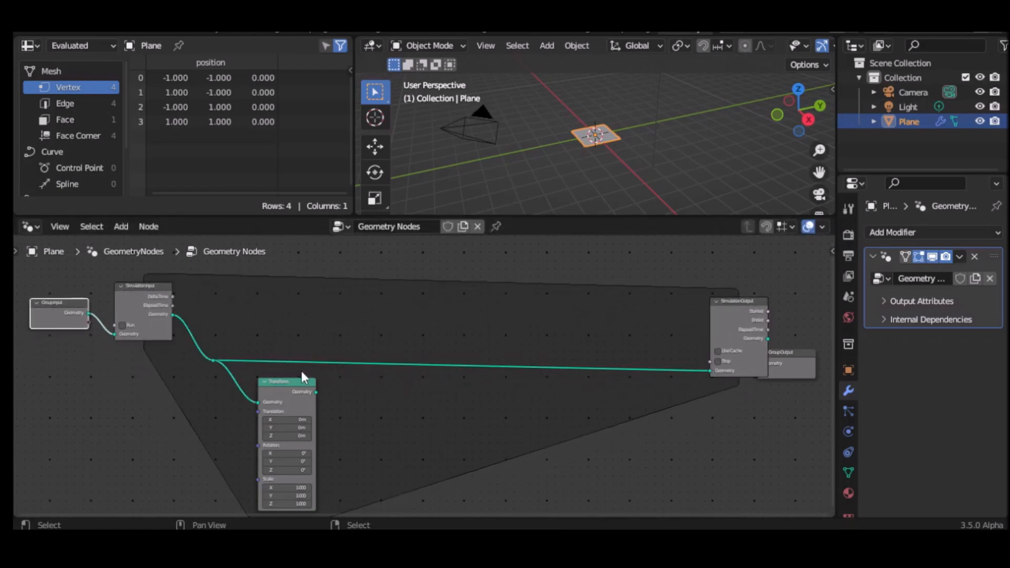
Step: Raise the Simulation Output node further, place the Group Output node clear of it and deselect all nodes
click(733, 297)
click(729, 269)
drag(734, 301, 735, 277)
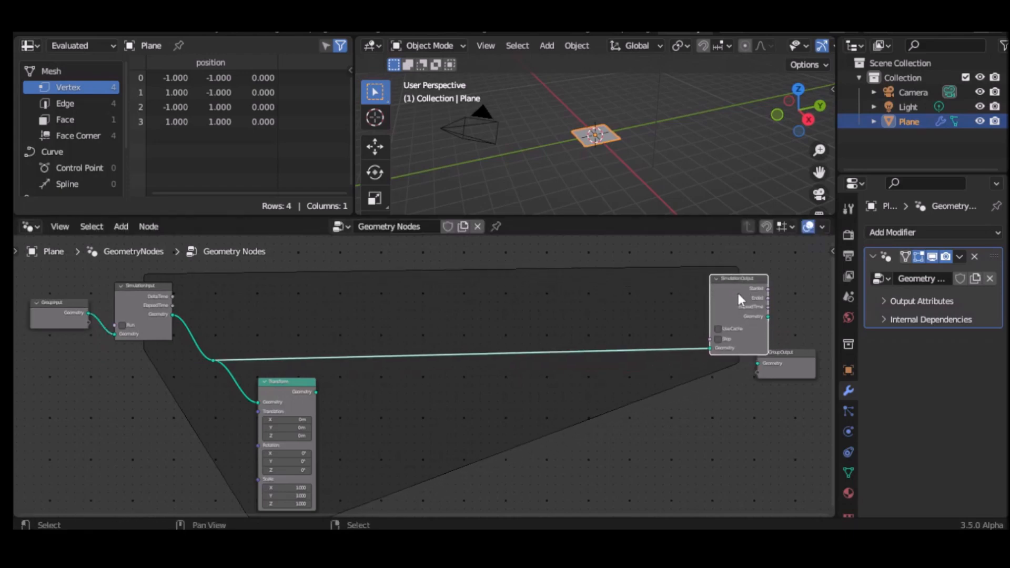
drag(772, 354, 664, 311)
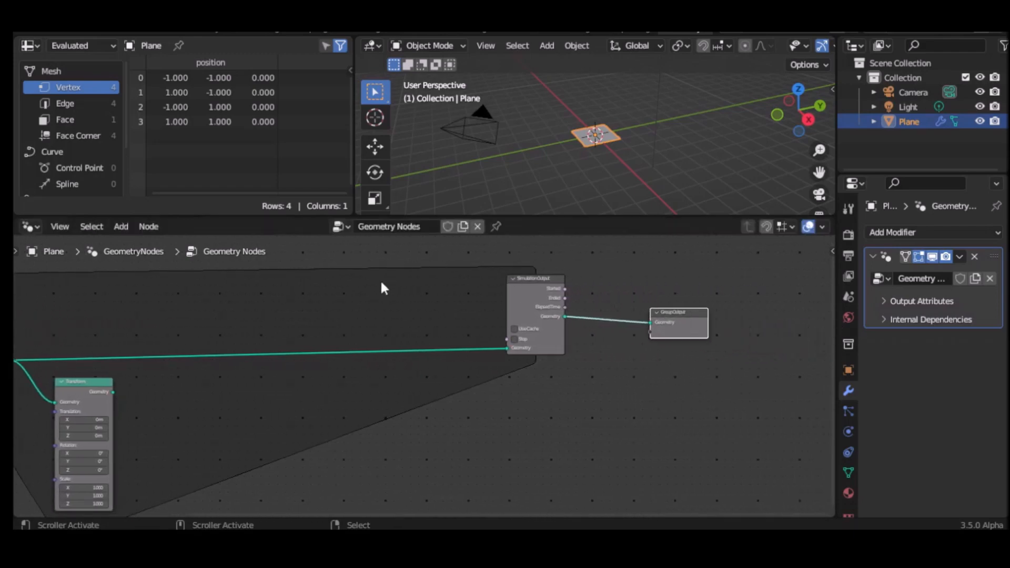
click(346, 288)
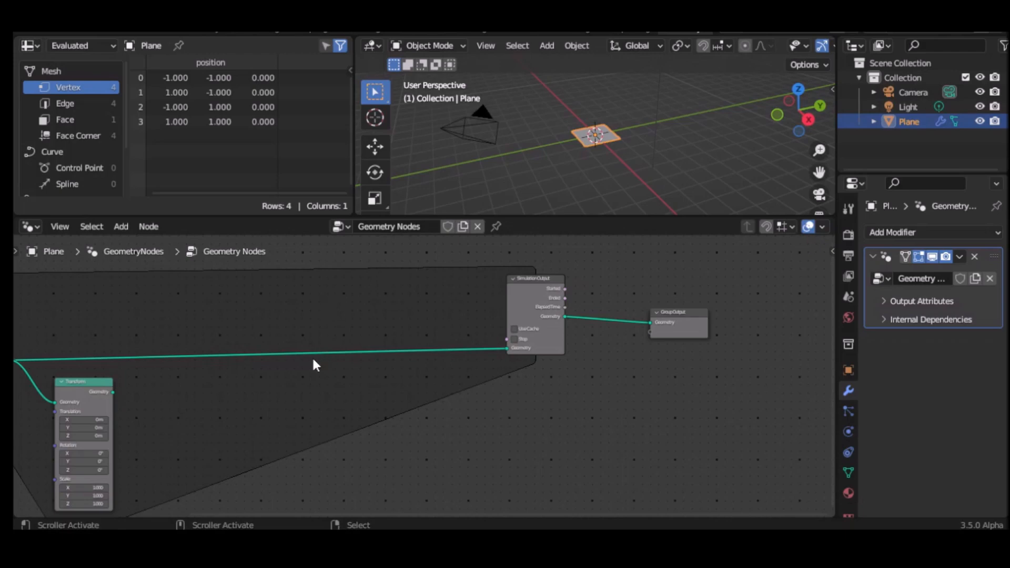
middle_drag(278, 403, 476, 377)
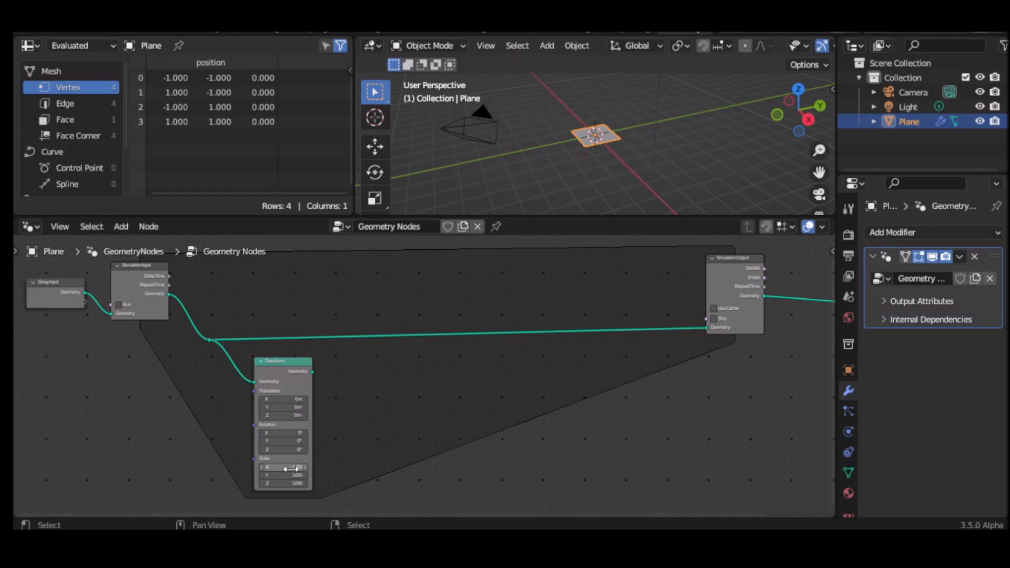
click(295, 400)
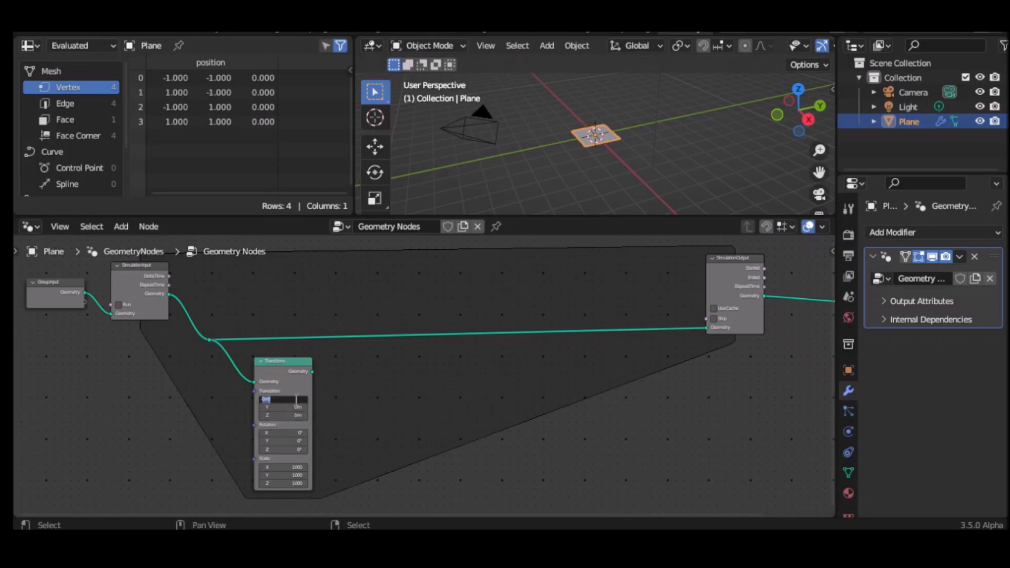
key(BackSpace)
text(1)
key(Return)
click(295, 400)
key(BackSpace)
key(Return)
Step: Set the Transform node's Z translation to 0.1 m and connect its Geometry output to the Simulation Output node's Geometry input
click(297, 416)
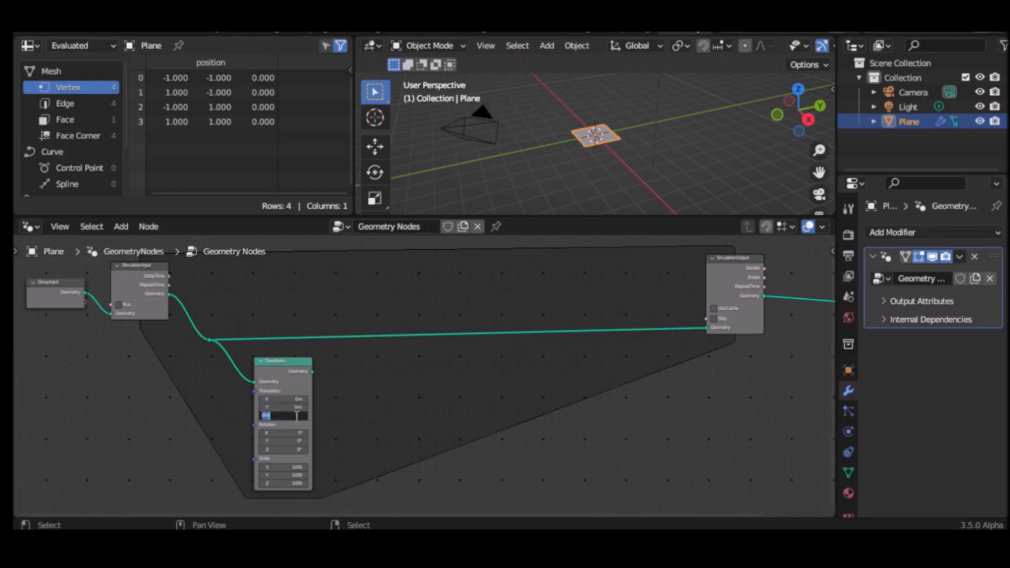
text(0.1)
key(Return)
drag(313, 371, 710, 330)
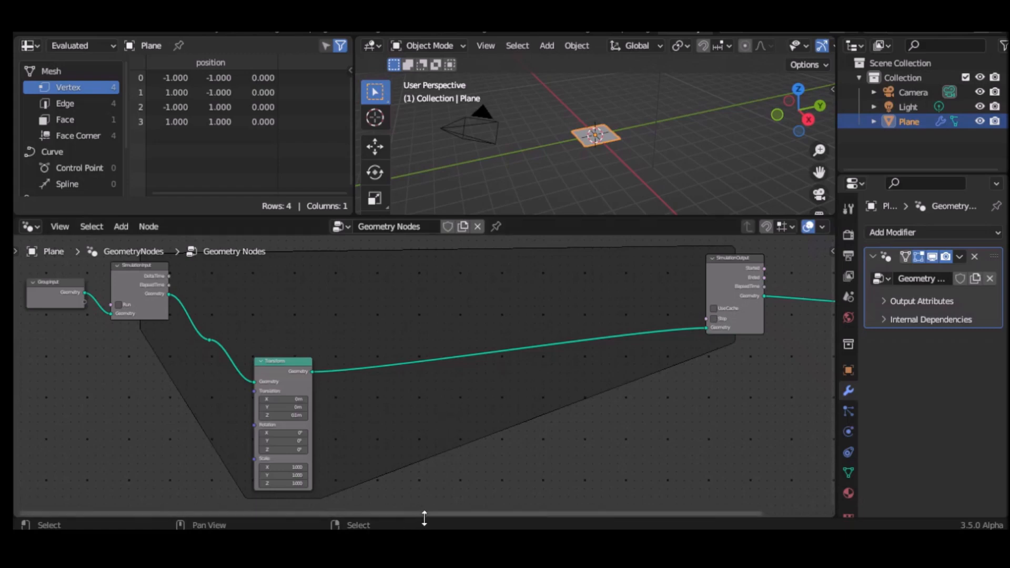
Step: Split the node editor horizontally near its lower edge, change the new area into a Timeline and make it slightly taller
right_click(835, 478)
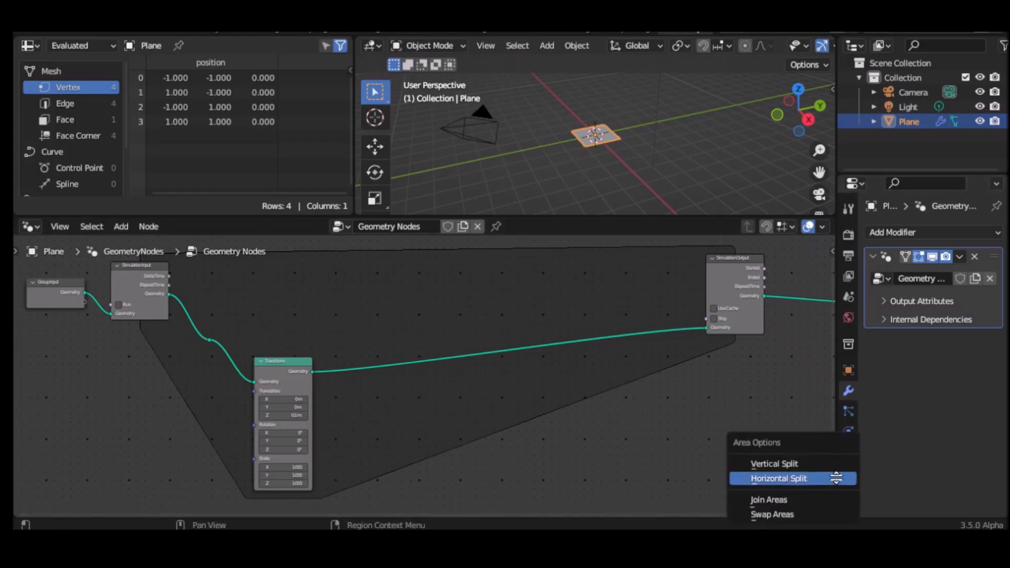
click(835, 478)
click(834, 474)
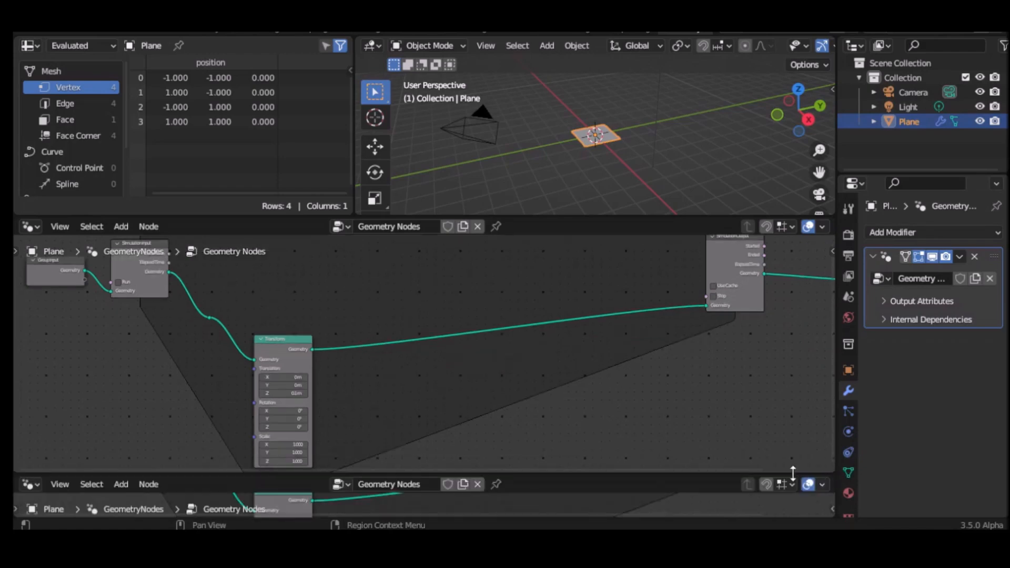
click(29, 485)
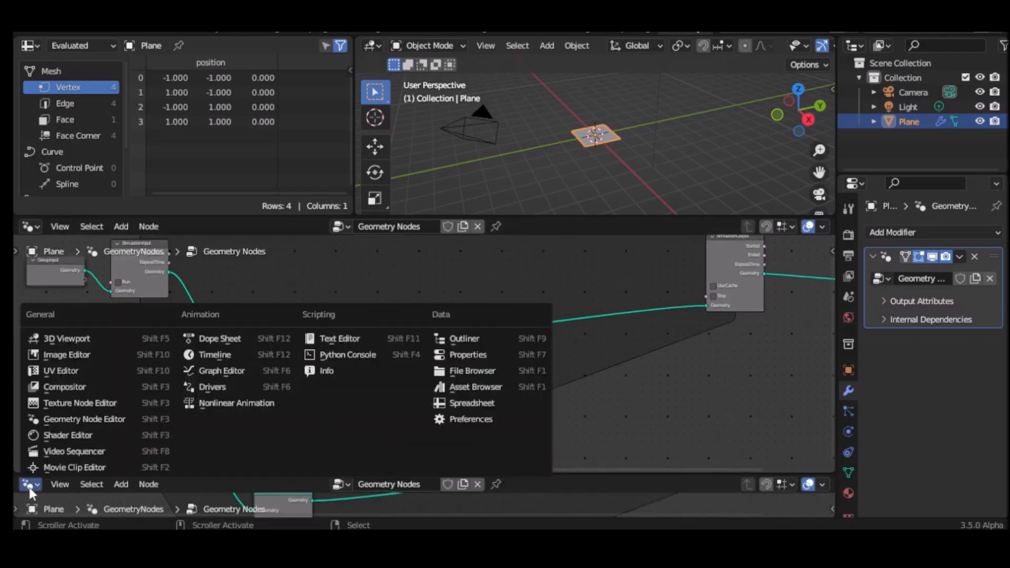
click(59, 484)
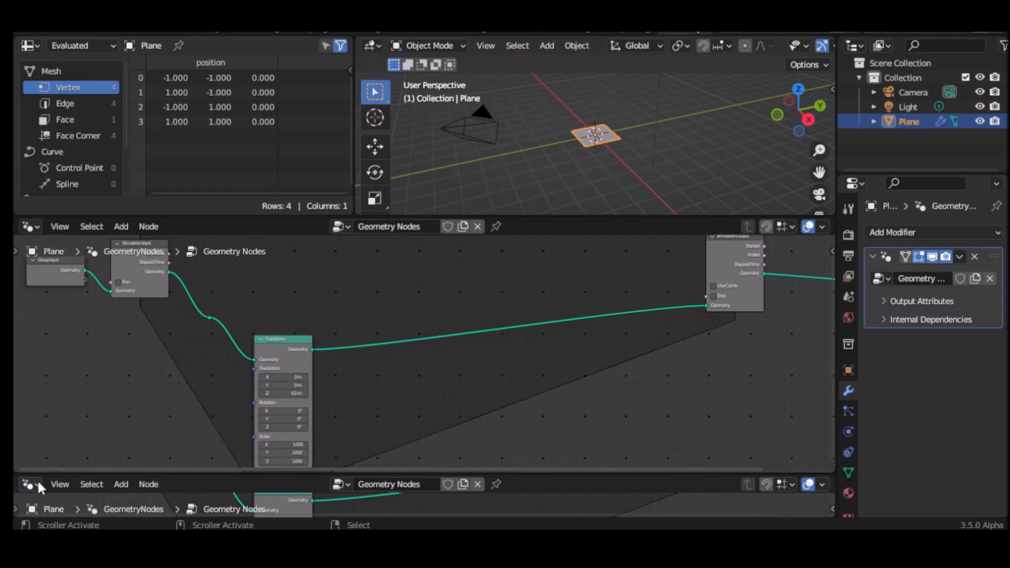
click(37, 480)
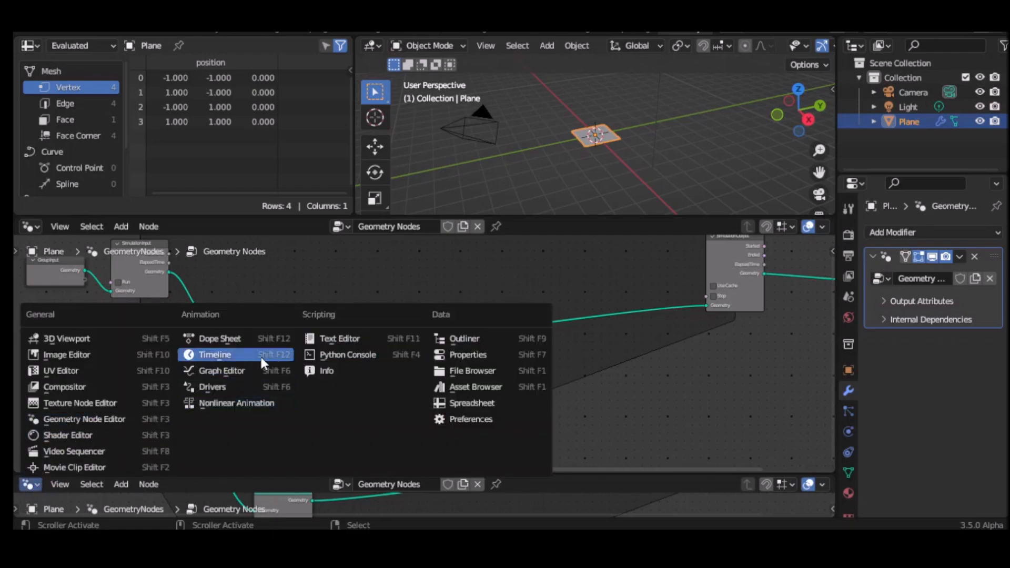
click(235, 358)
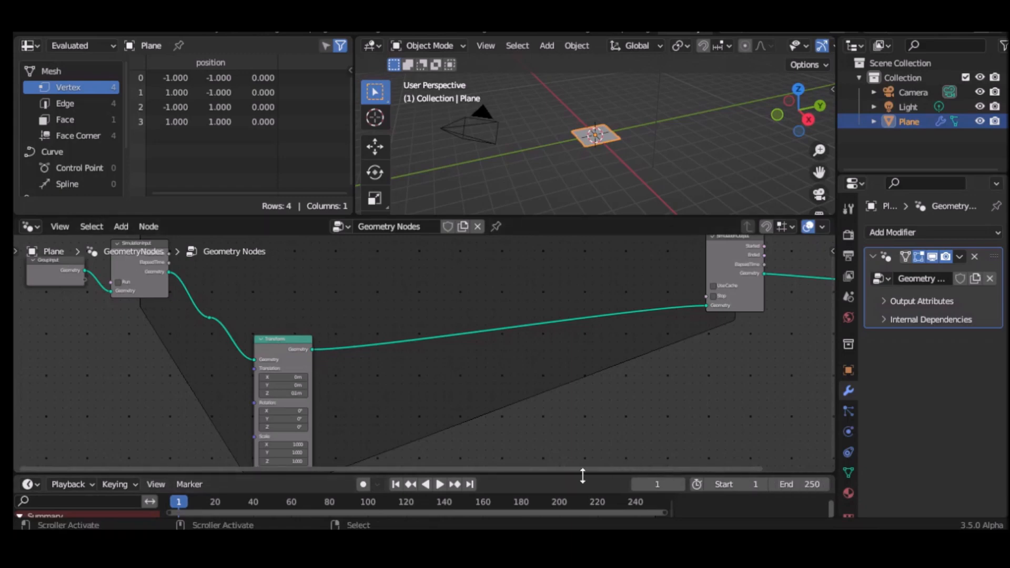
drag(555, 472, 559, 456)
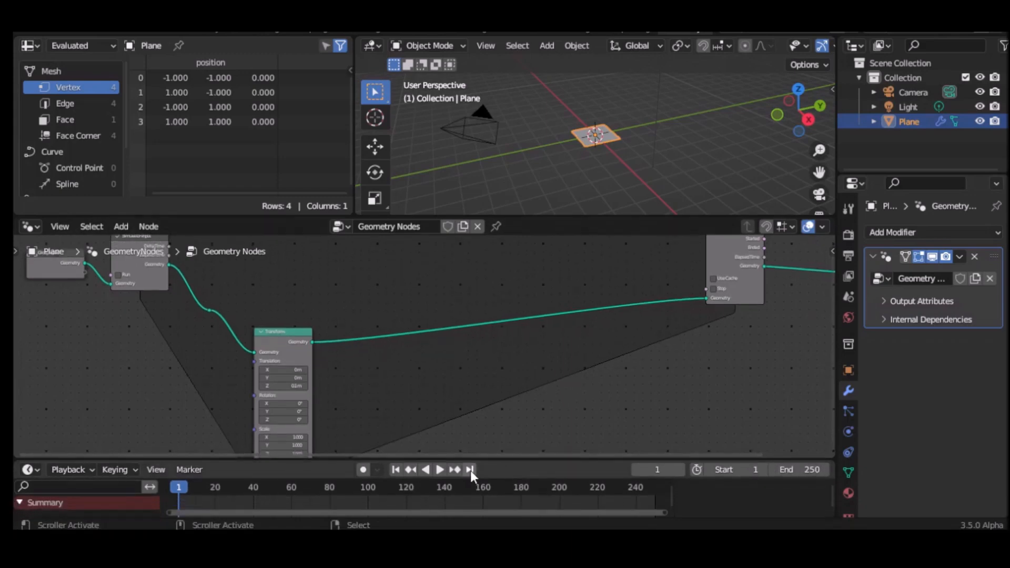
Step: Play the animation, stop it and return to the first frame, and check the flowchart capture before moving it away
click(440, 469)
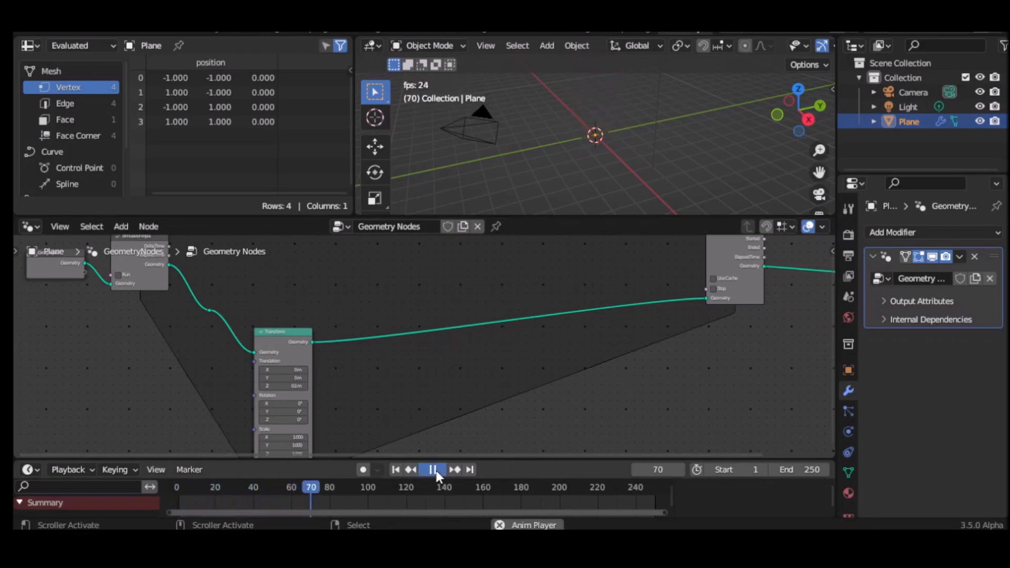
click(437, 471)
click(394, 470)
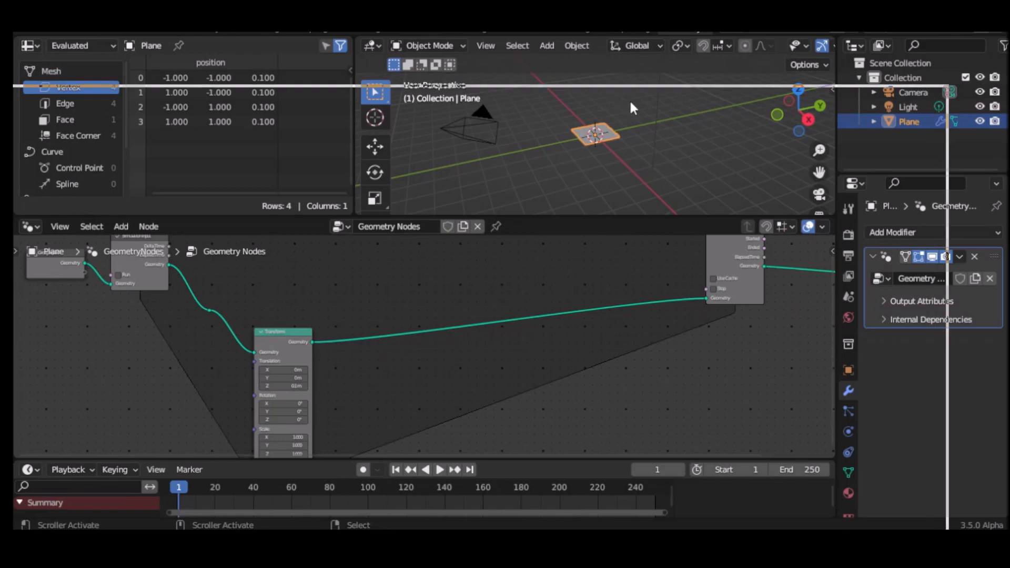
key(alt+Tab)
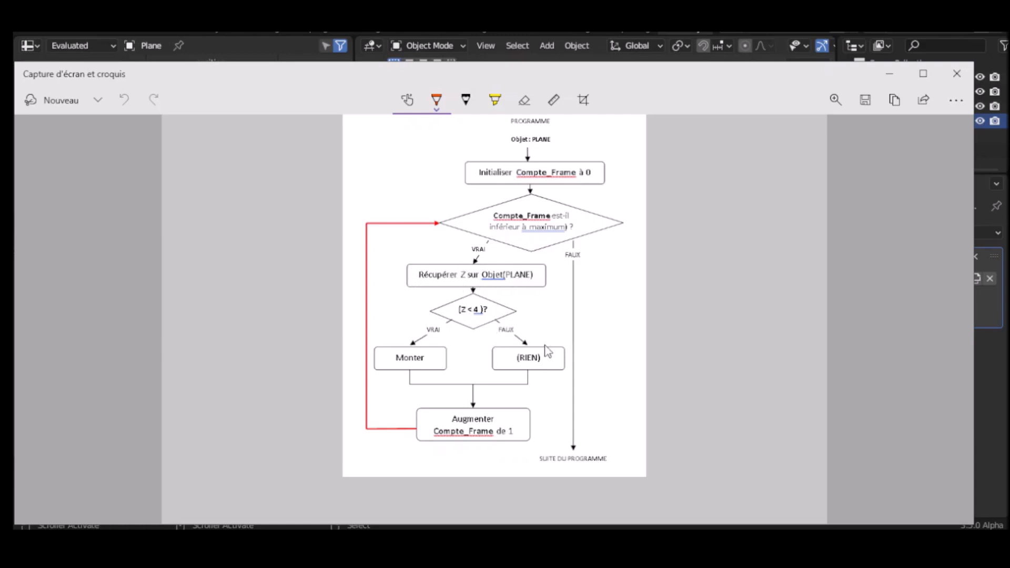
drag(639, 73, 0, 187)
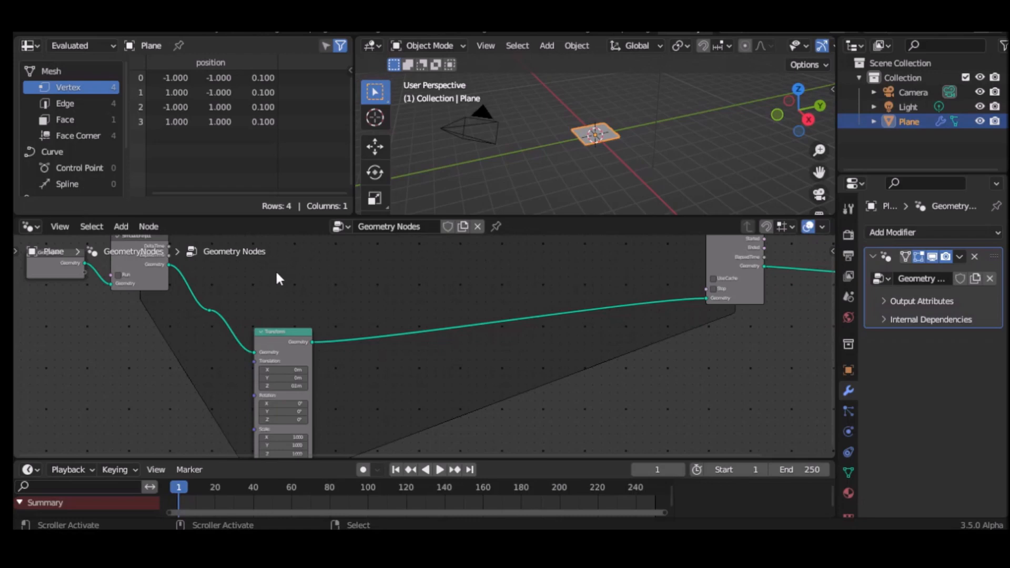
Step: Add a Position node near the upper edge of the simulation zone, between the Simulation Input node and the free space
key(shift+a)
mouse_move(276, 273)
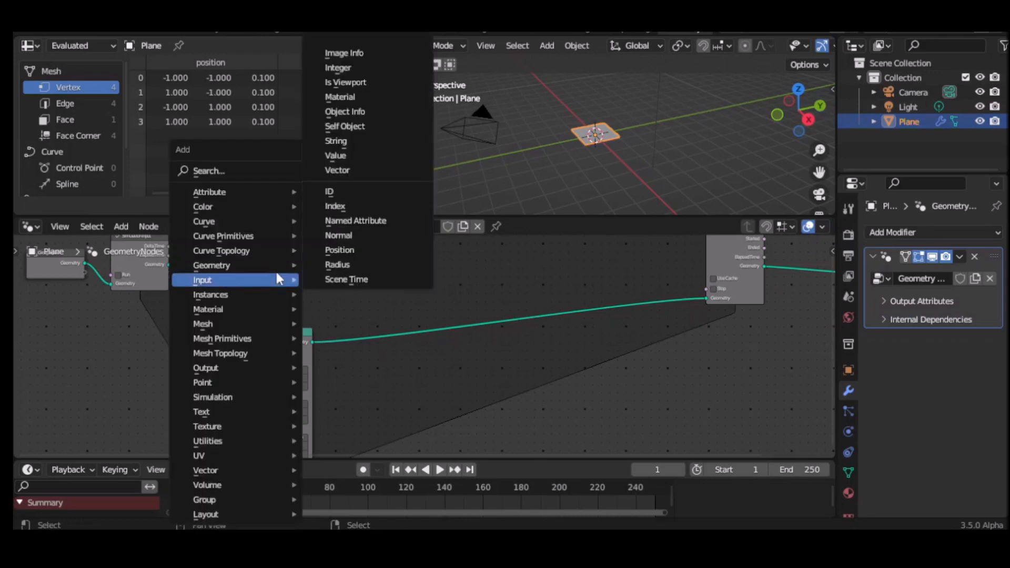
click(340, 250)
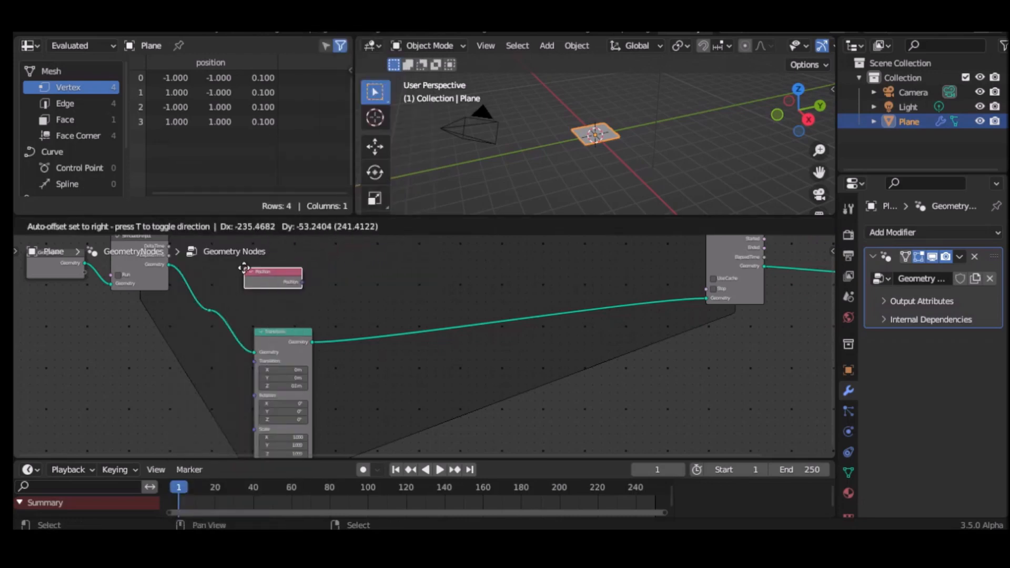
click(245, 254)
drag(269, 263, 277, 282)
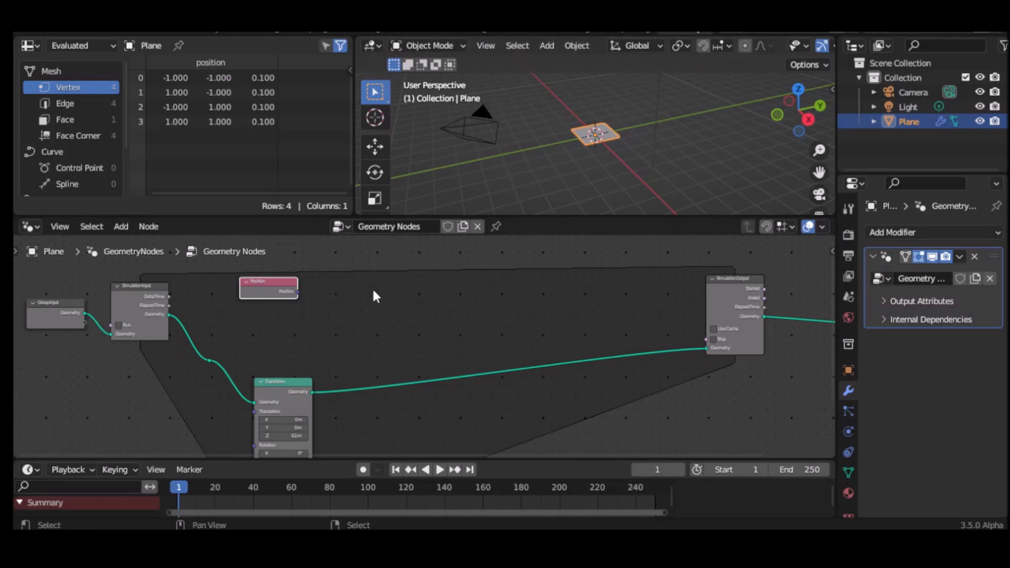
Step: Add a Sample Index node beside the Position node and set its data type to Vector
key(shift+a)
mouse_move(376, 295)
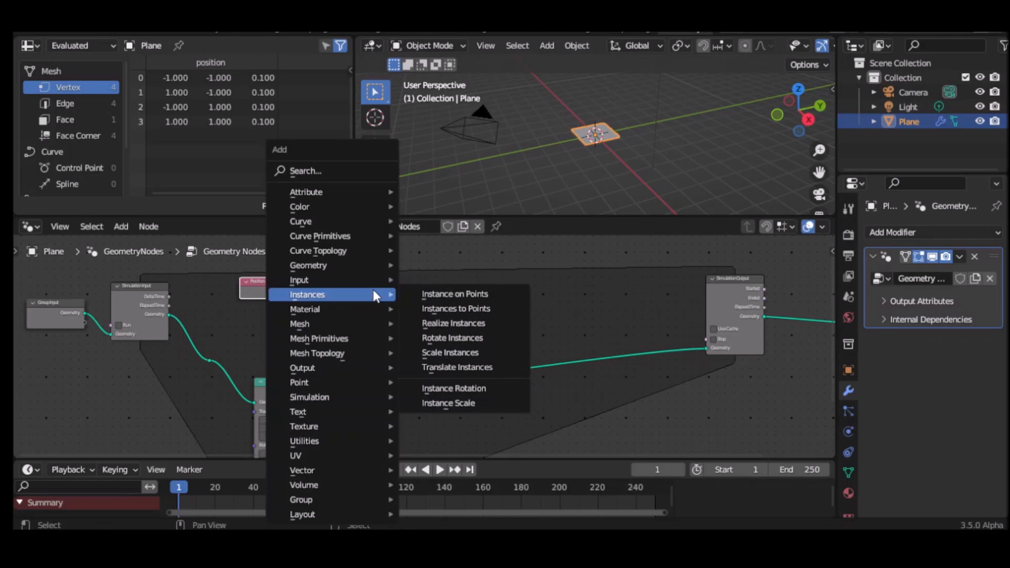
mouse_move(304, 266)
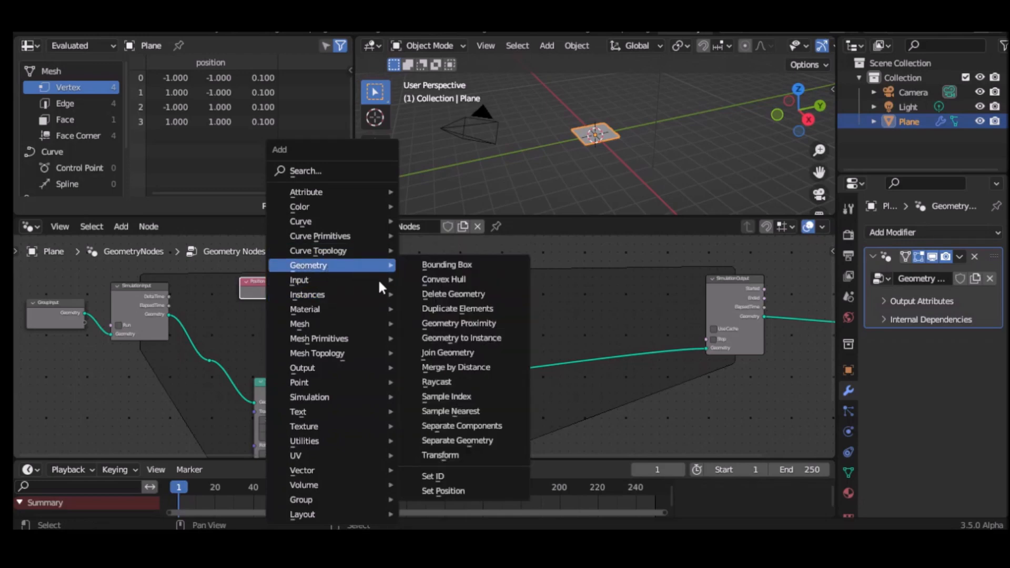
click(447, 396)
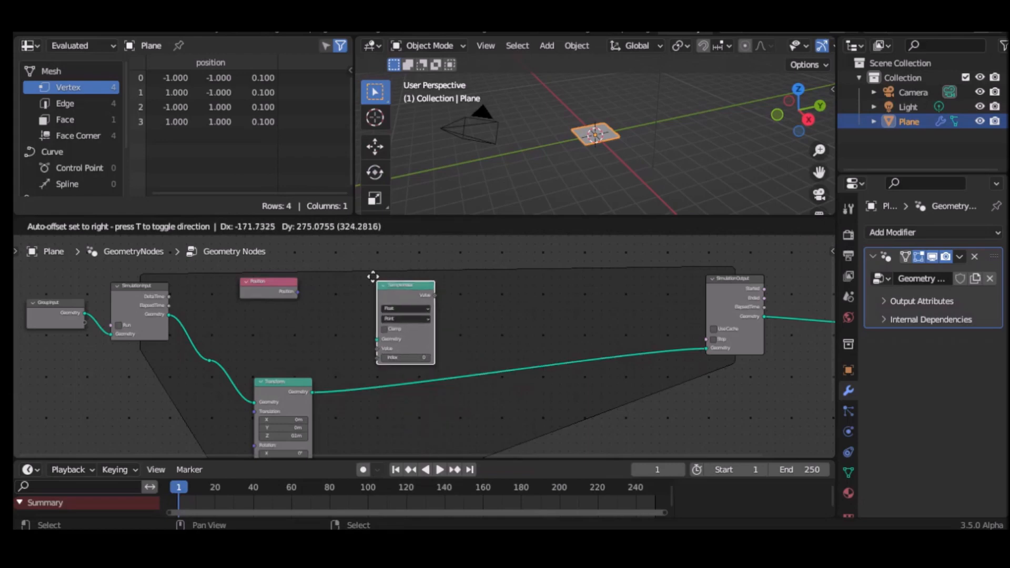
click(366, 272)
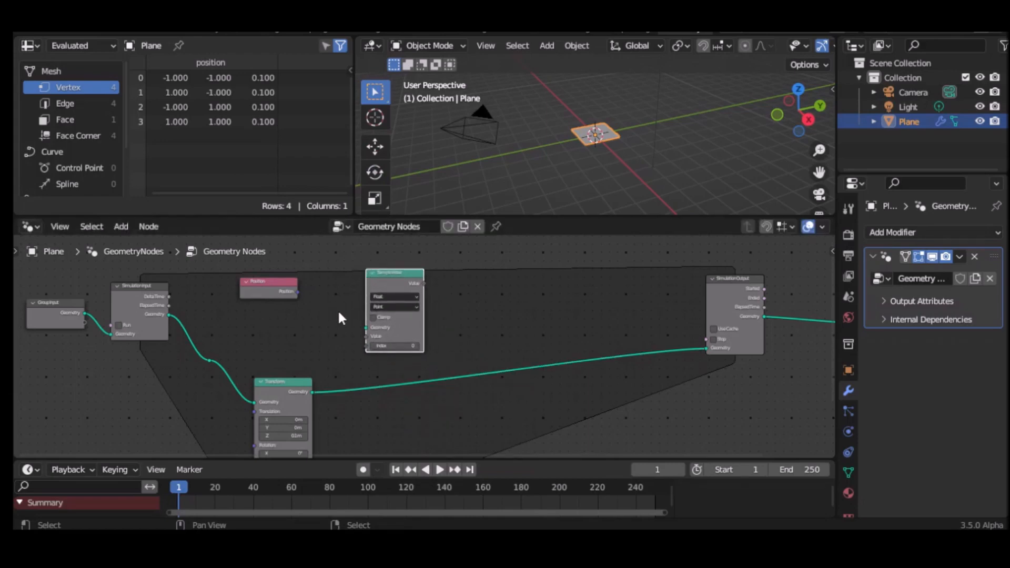
click(387, 297)
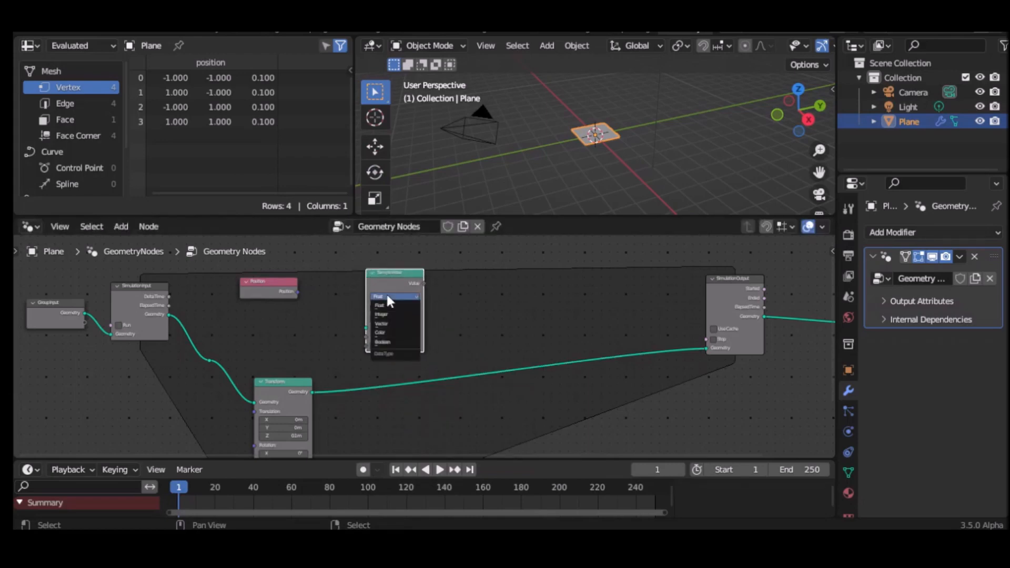
click(386, 326)
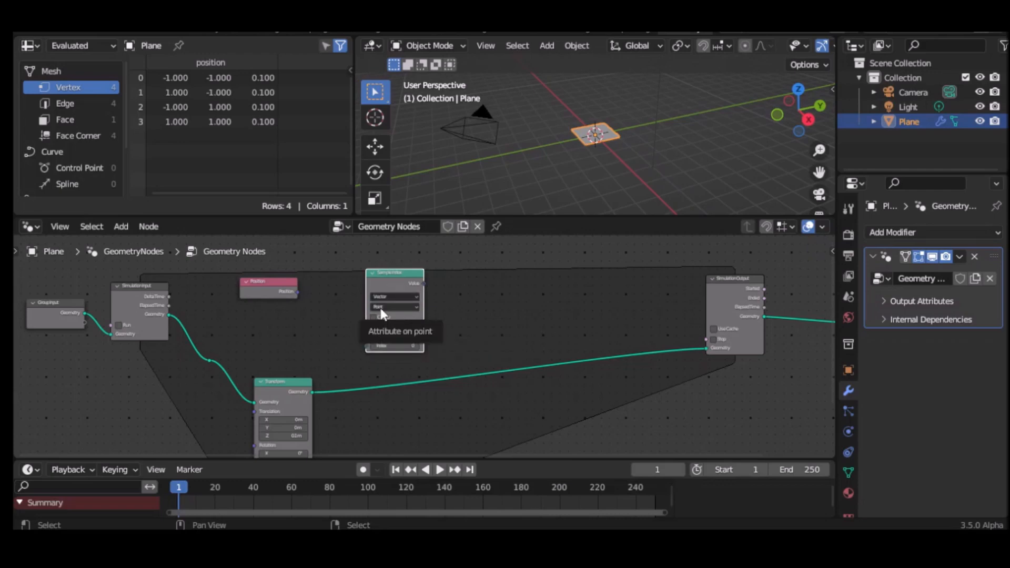
Step: Connect Position to the Sample Index node's Value and the Transform node's Geometry output to its Geometry input
drag(296, 292, 364, 339)
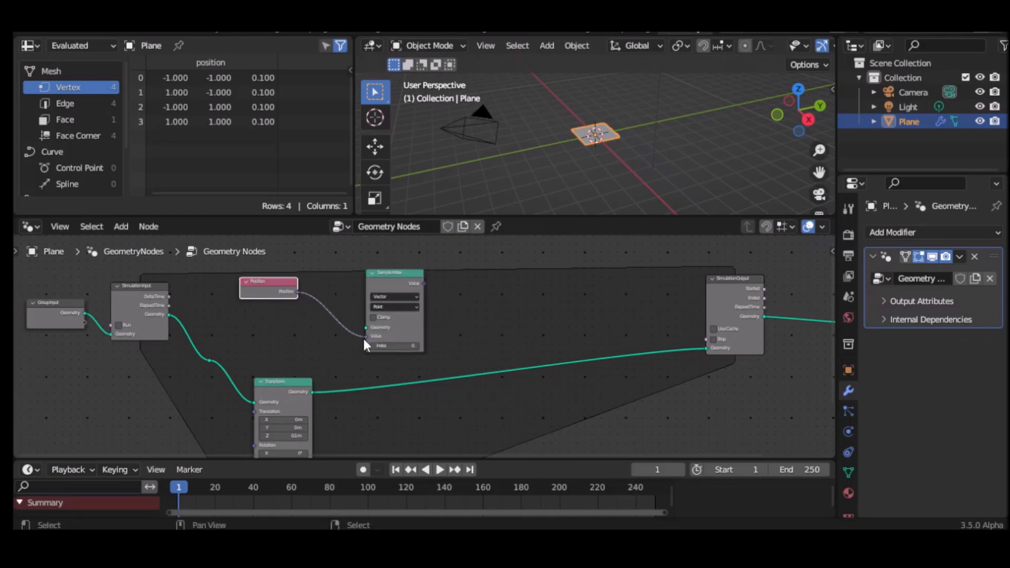
click(167, 315)
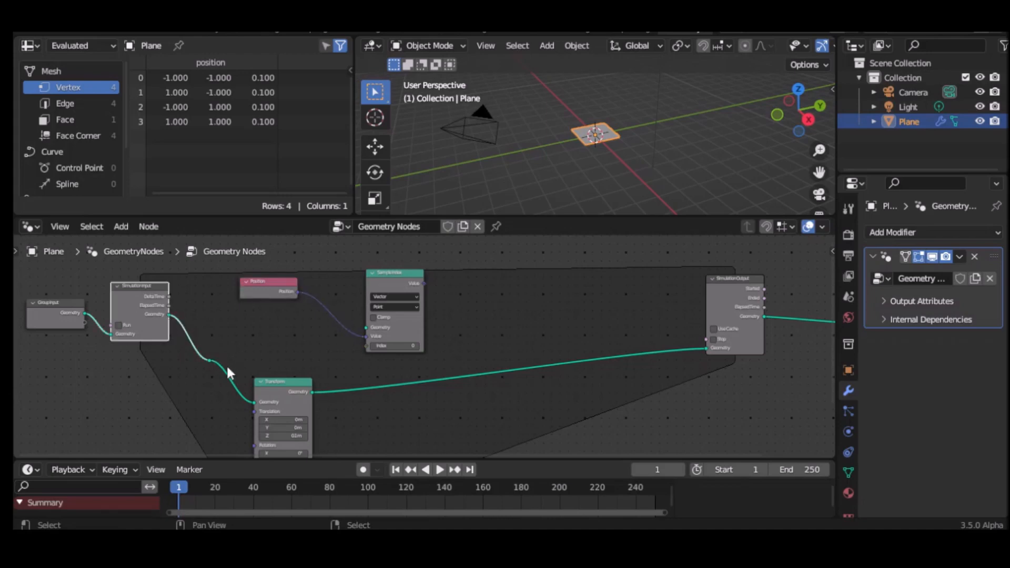
drag(311, 391, 361, 331)
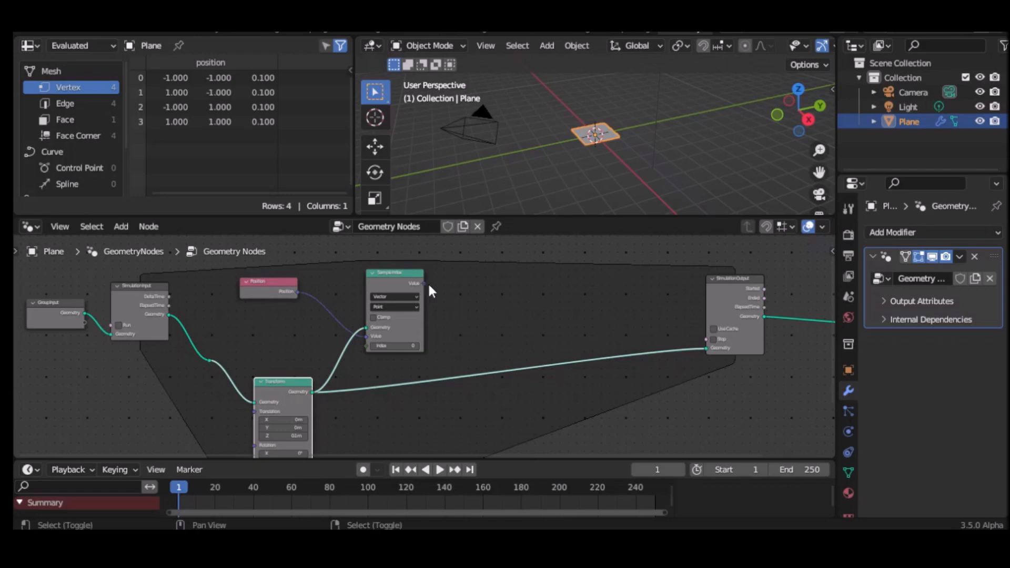
Step: Add a Separate XYZ node after Sample Index and feed the sampled Value into its Vector input
key(shift+a)
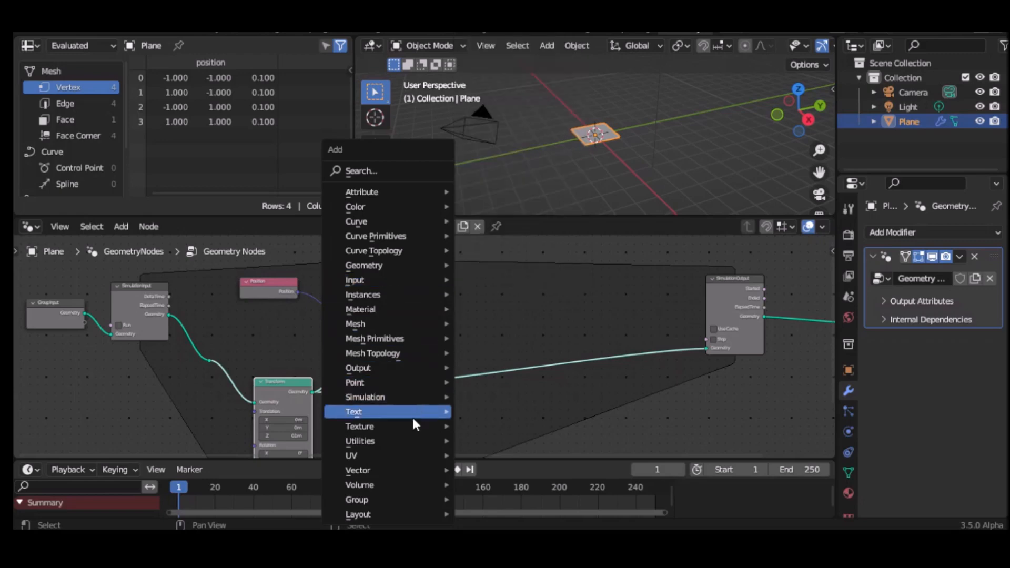
mouse_move(360, 443)
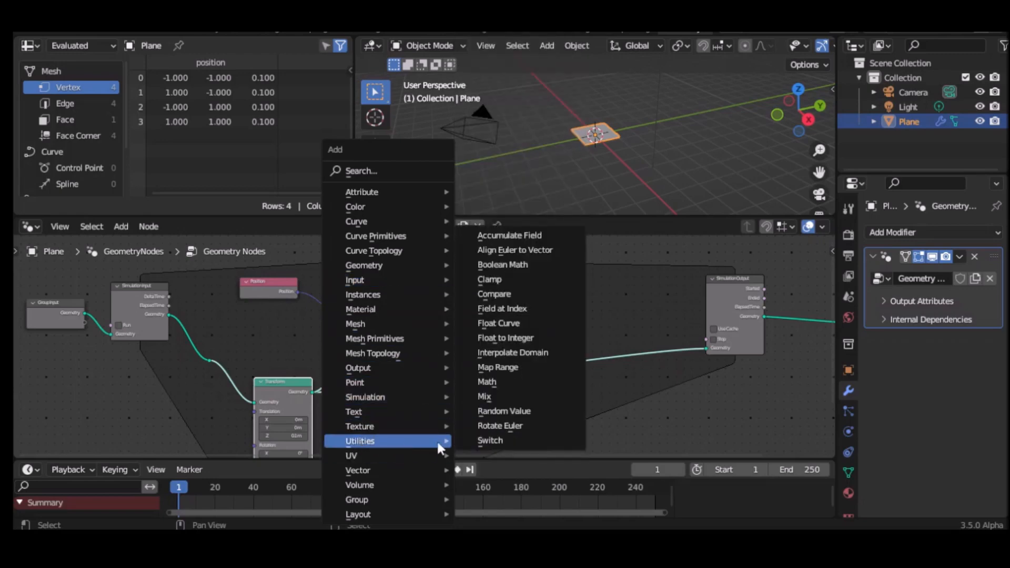
mouse_move(377, 469)
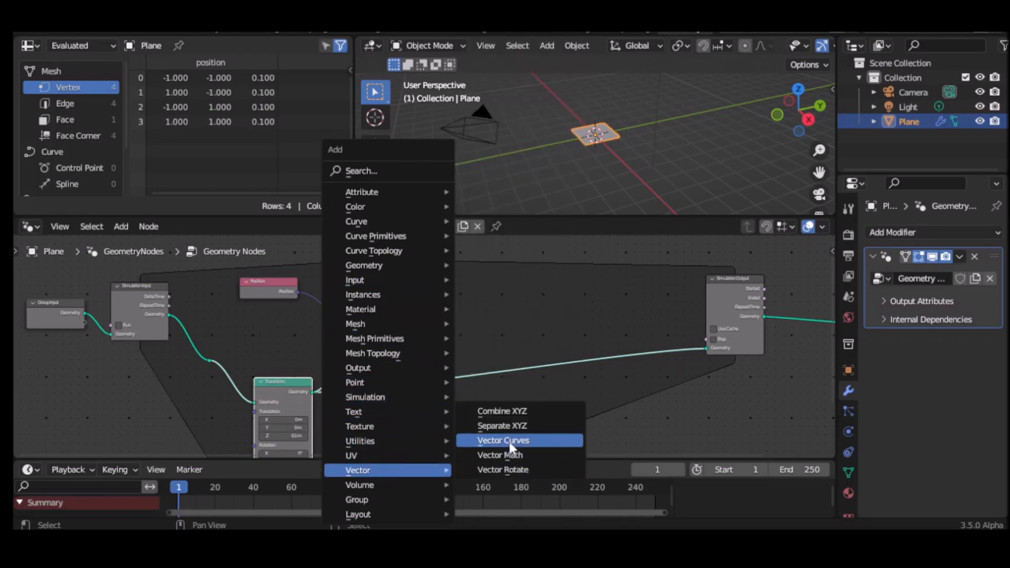
click(503, 426)
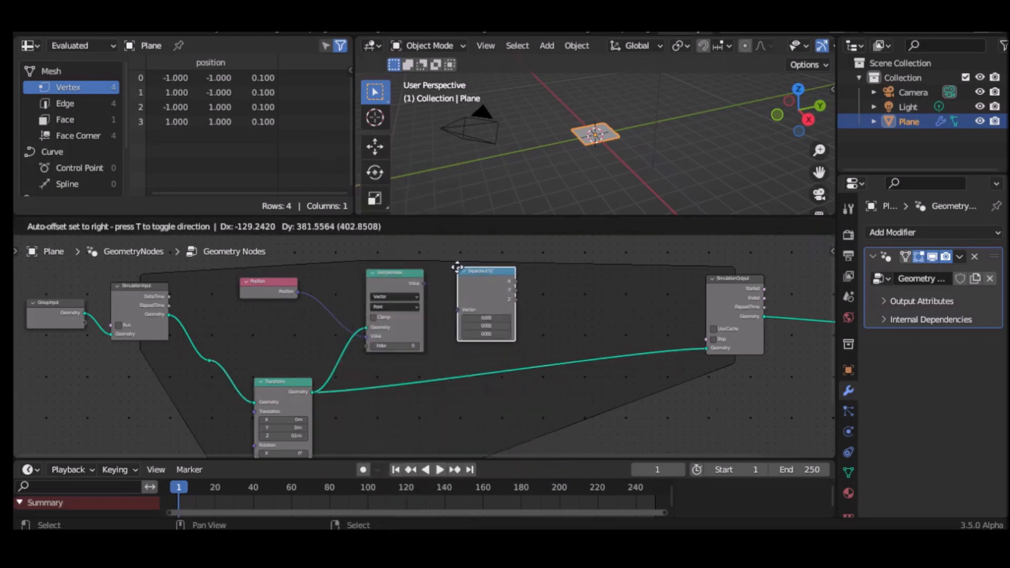
click(458, 268)
drag(422, 283, 458, 310)
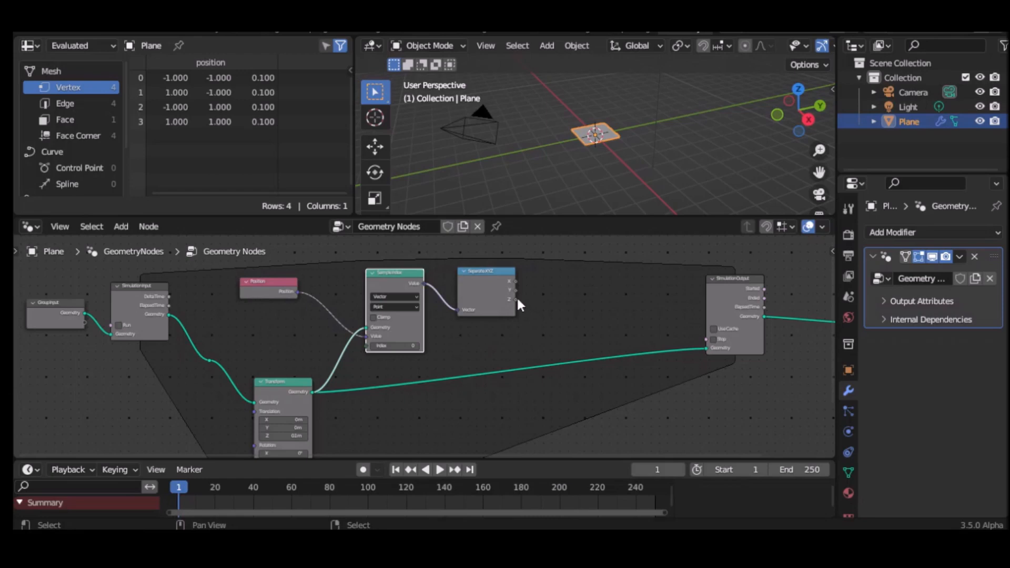
Step: Add a Compare node after Separate XYZ and set its operation to Less Than
mouse_move(516, 301)
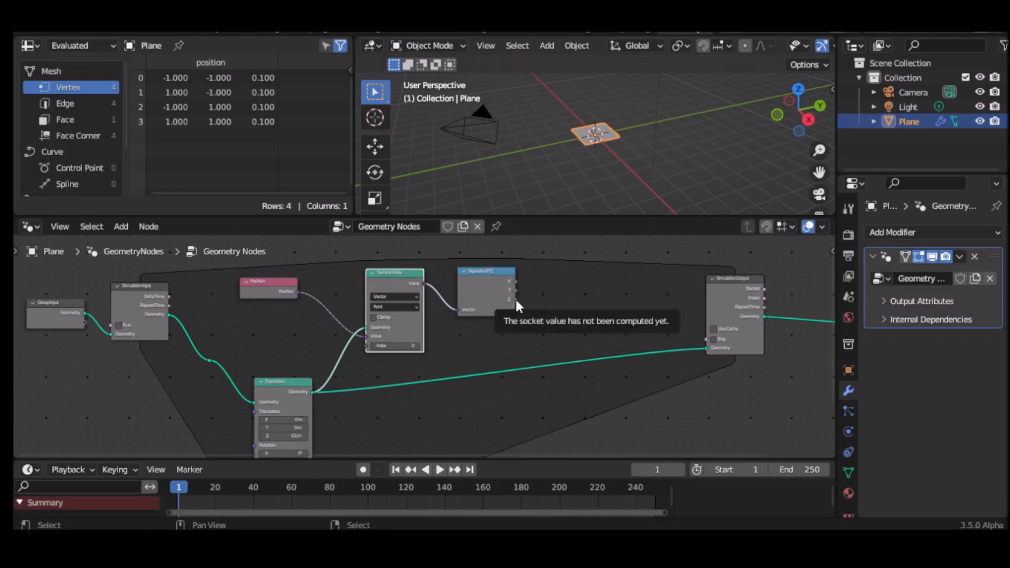
key(shift+a)
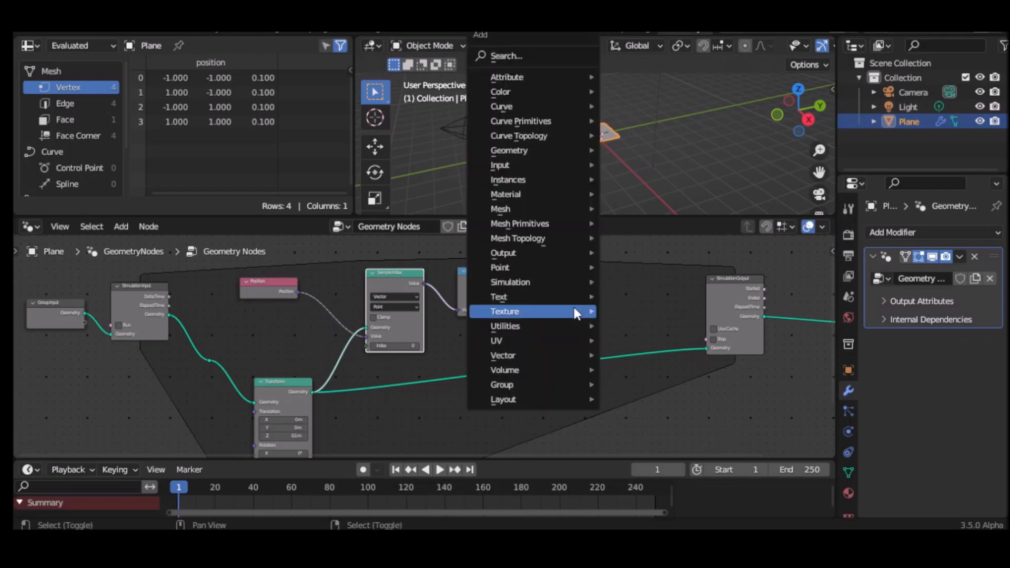
mouse_move(557, 330)
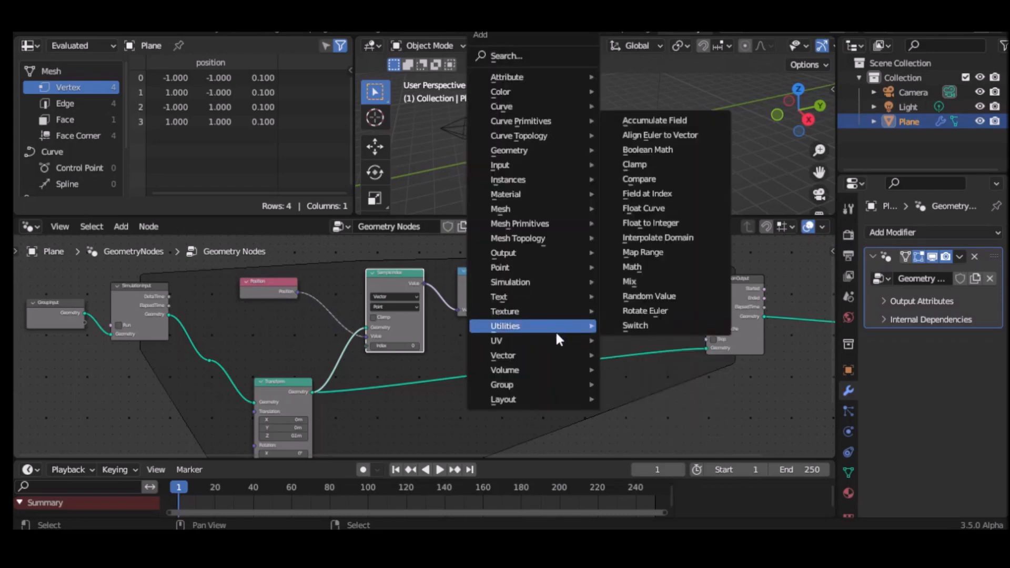
click(652, 180)
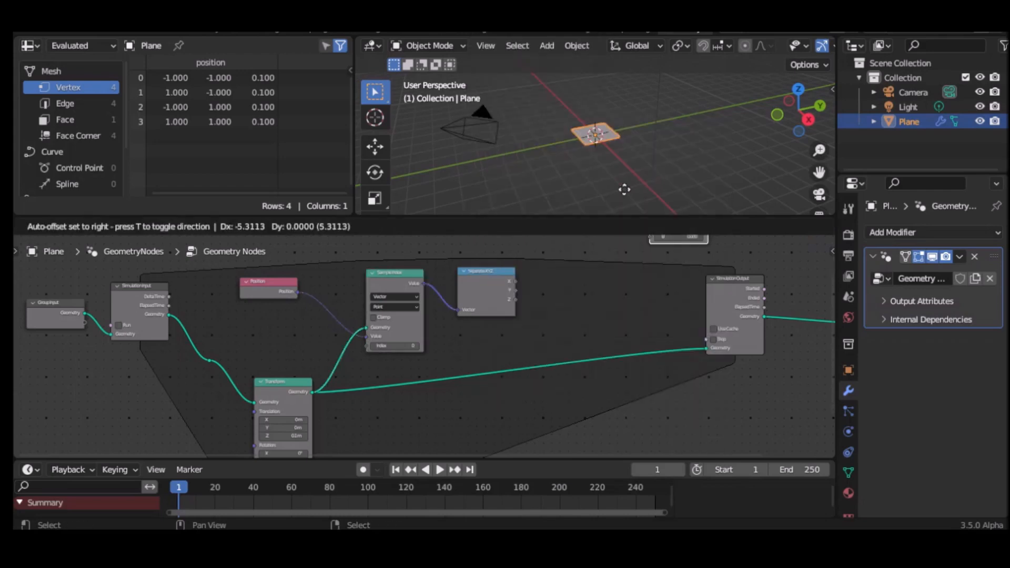
click(547, 272)
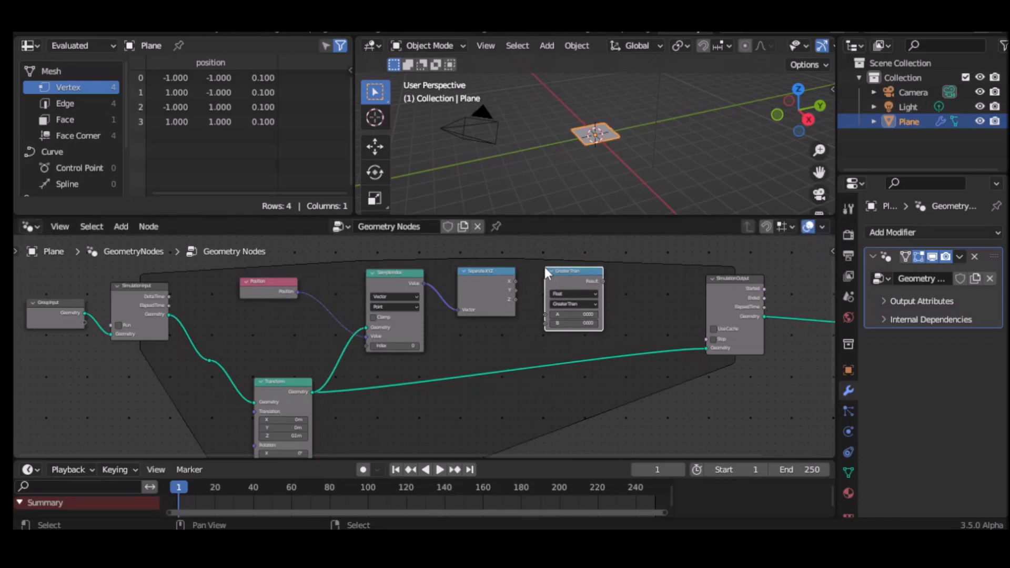
click(570, 304)
click(569, 314)
Step: Set the Less Than node's B value to 4 and connect Separate XYZ's Z output to A
click(576, 322)
key(Return)
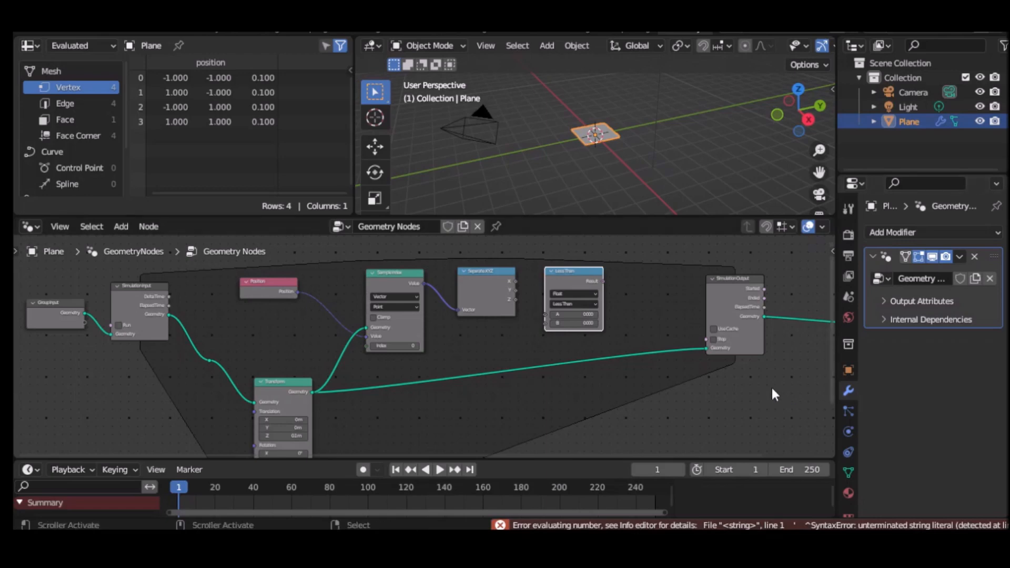
click(588, 324)
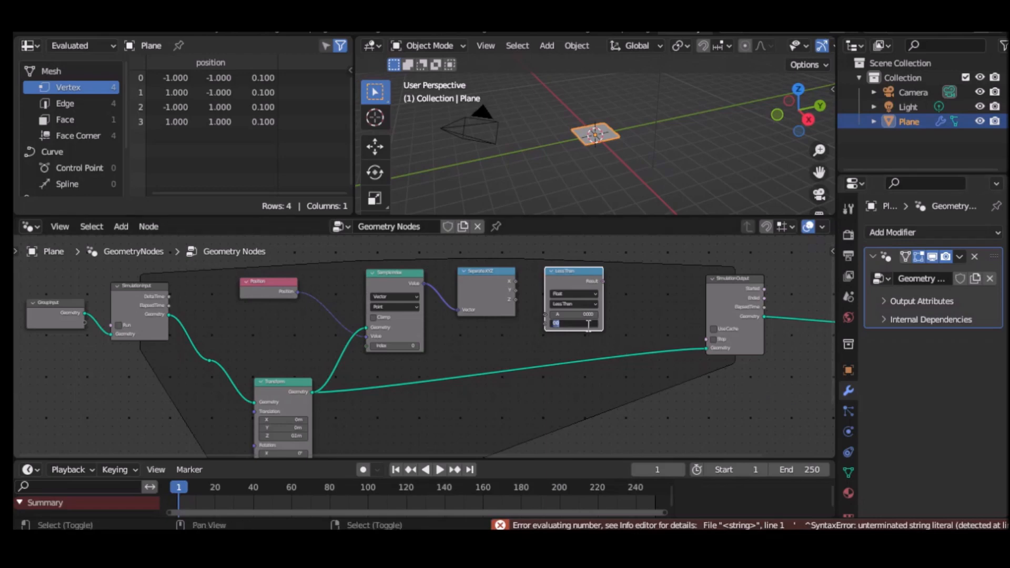
text(1)
key(Return)
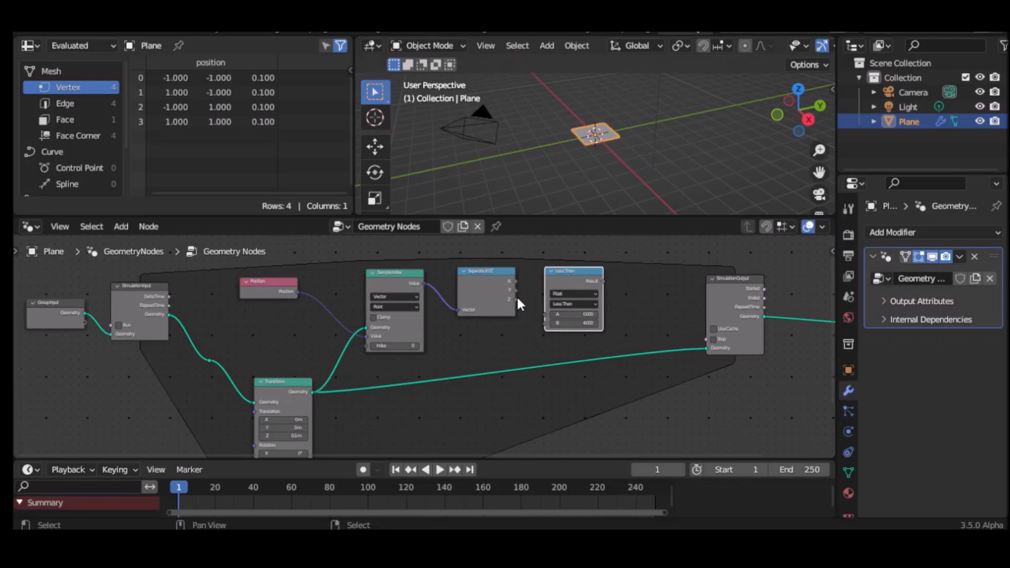
drag(517, 296, 552, 312)
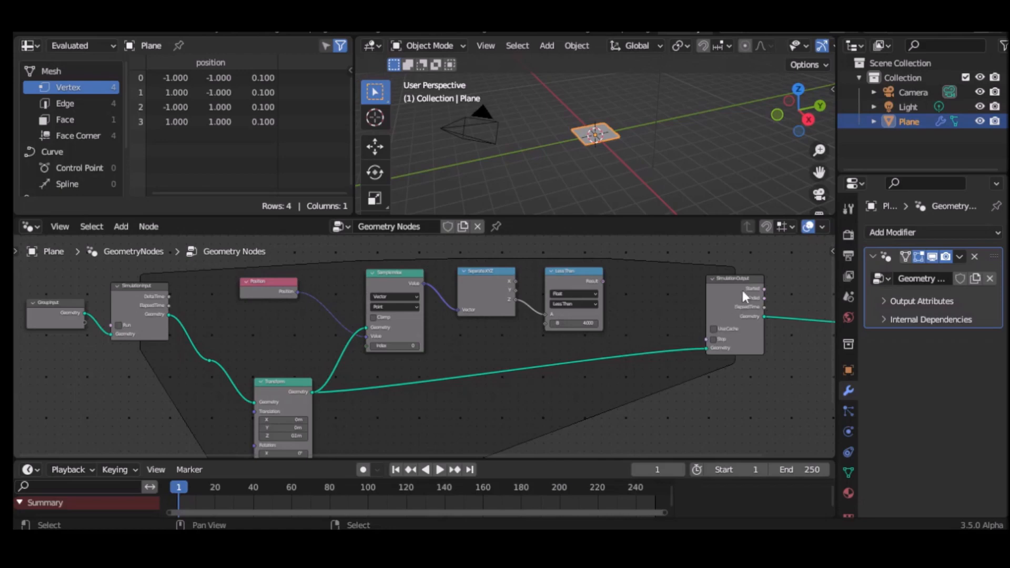
Step: Make room before Simulation Output, add a geometry Switch node there, and connect the Less Than Result to its Switch input
drag(746, 277, 777, 319)
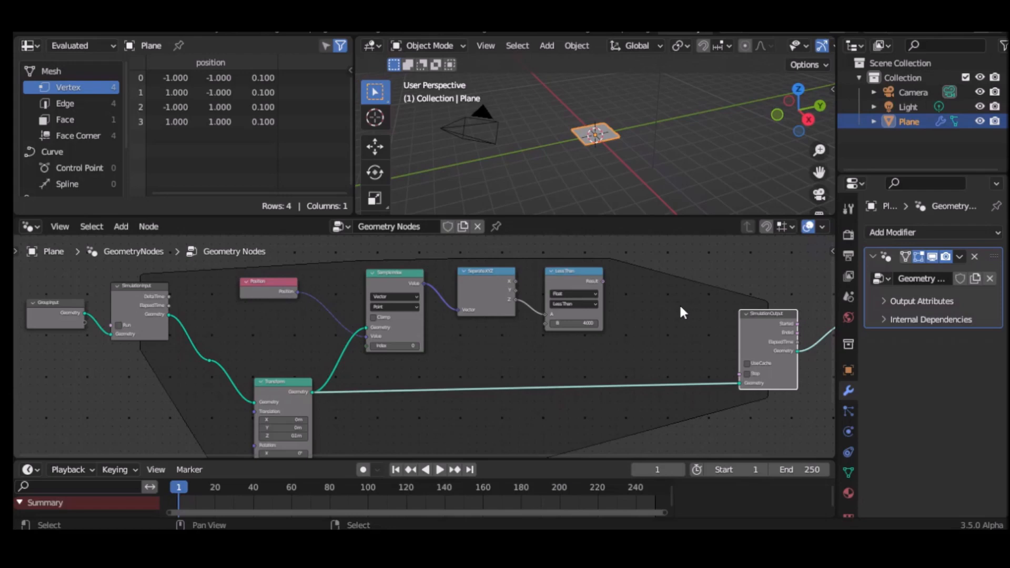
key(shift+a)
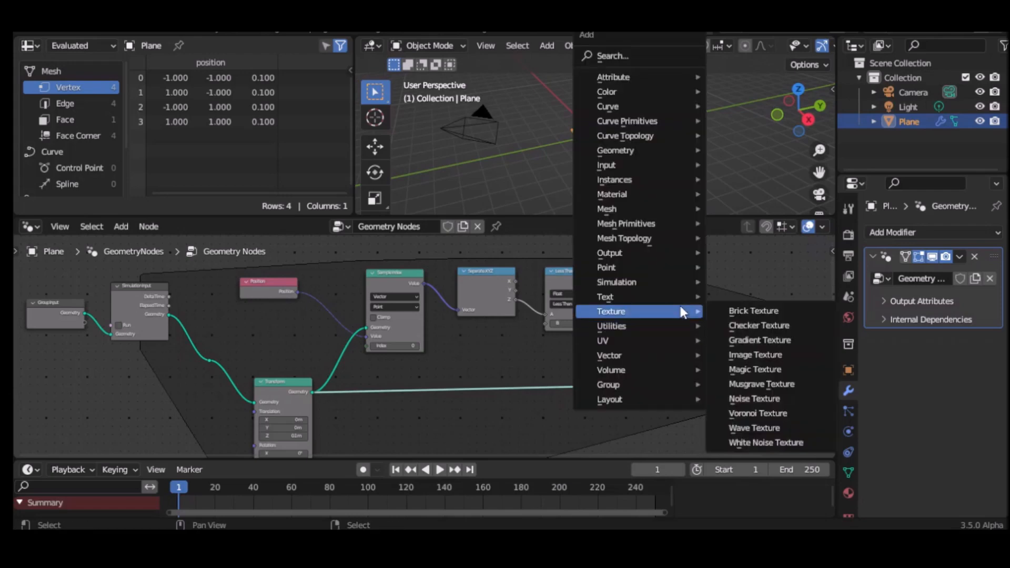
mouse_move(639, 326)
click(747, 327)
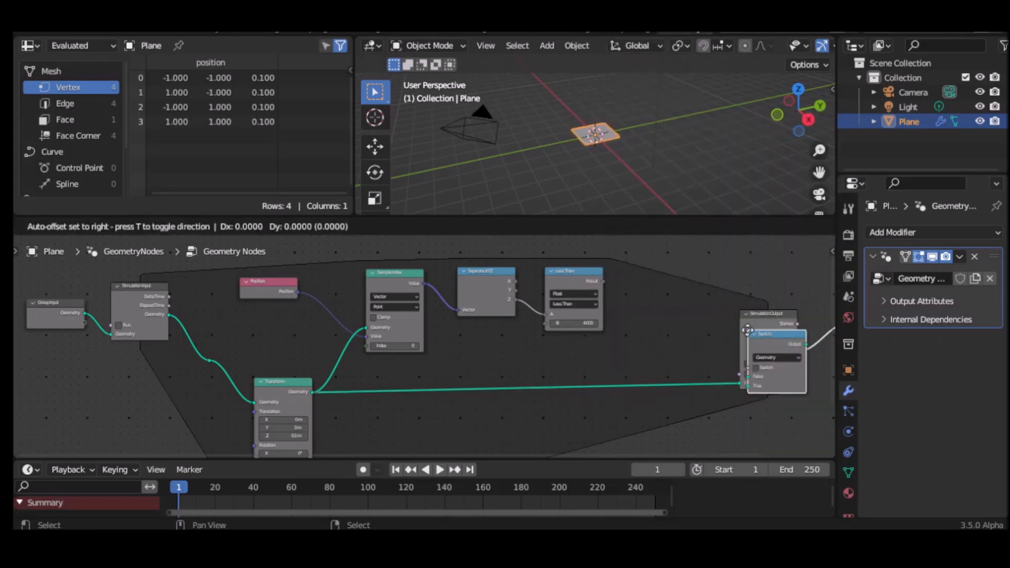
click(643, 298)
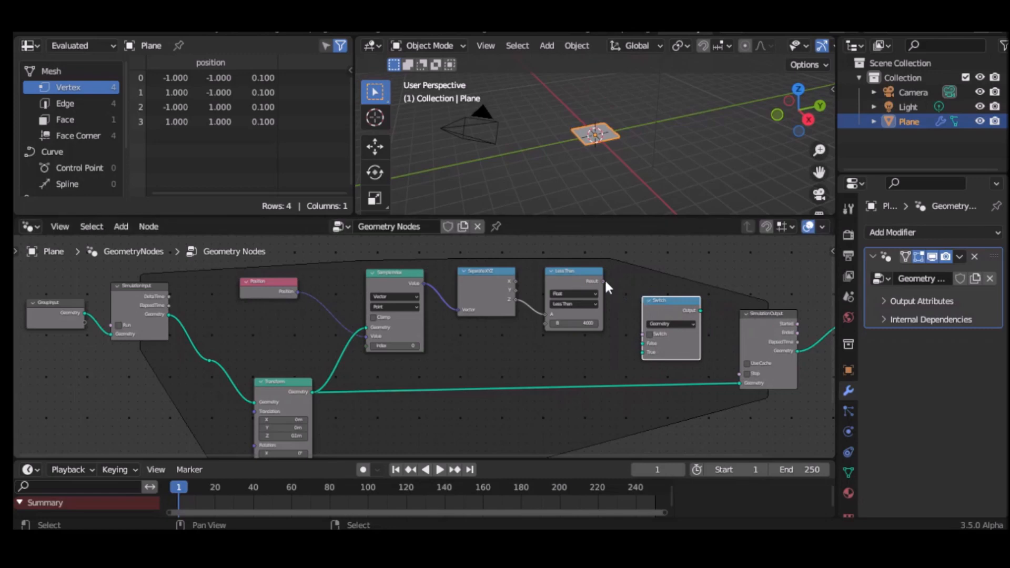
drag(603, 281, 642, 334)
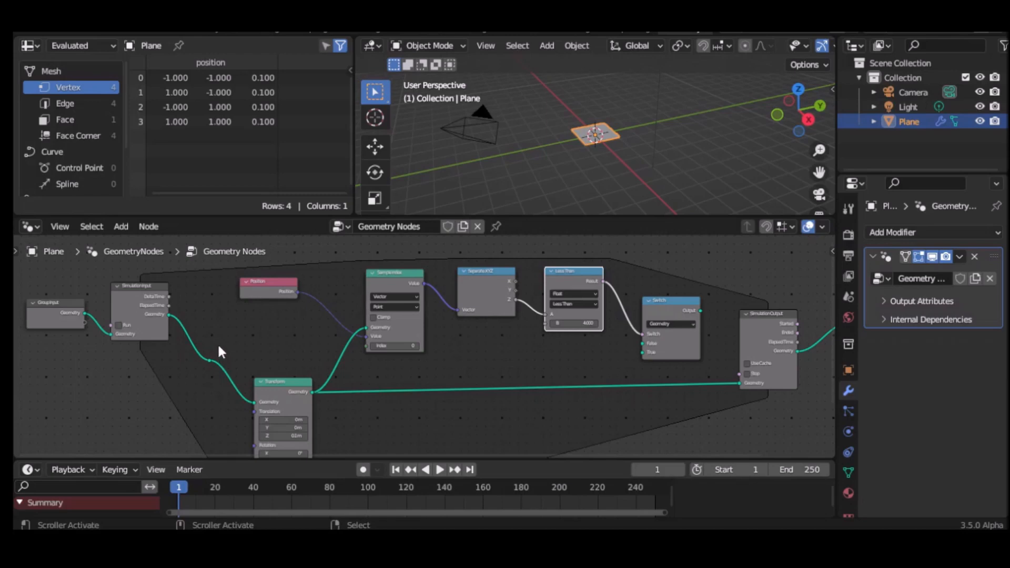
Step: Wire the Simulation Input geometry to the Switch's False, the transformed geometry to True, and the Switch output to Simulation Output's Geometry
click(201, 358)
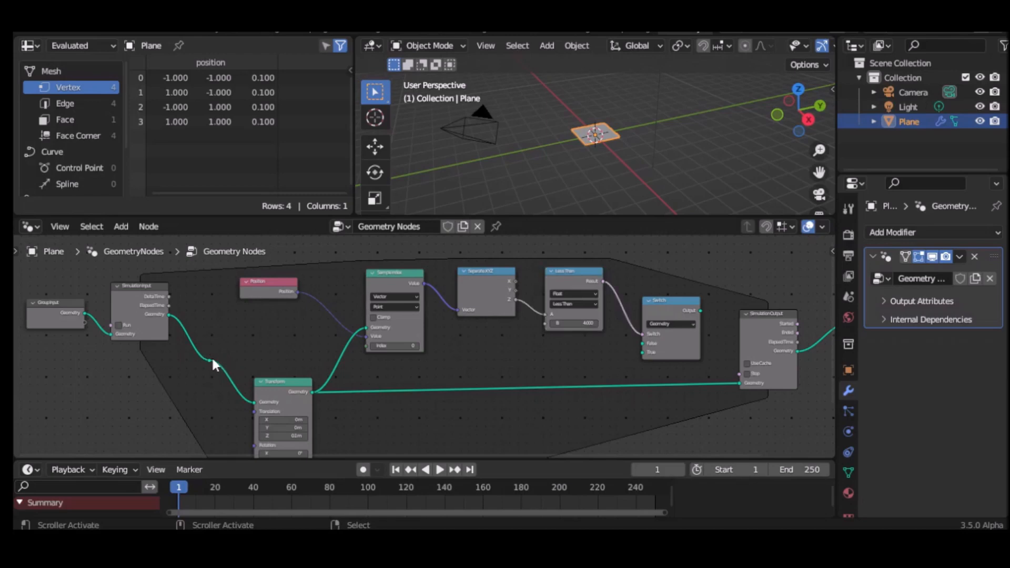
drag(207, 360, 650, 343)
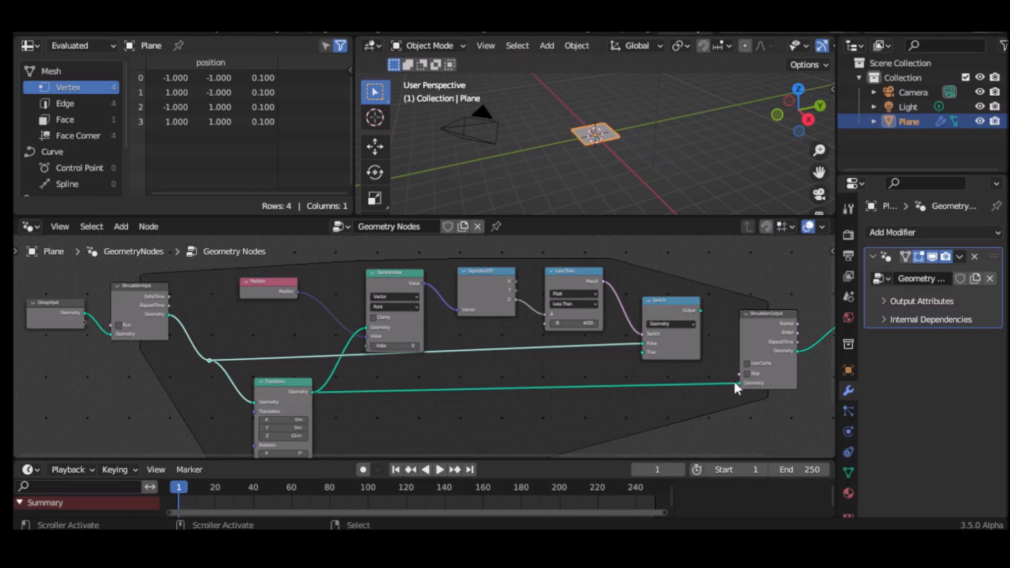
drag(739, 384, 649, 352)
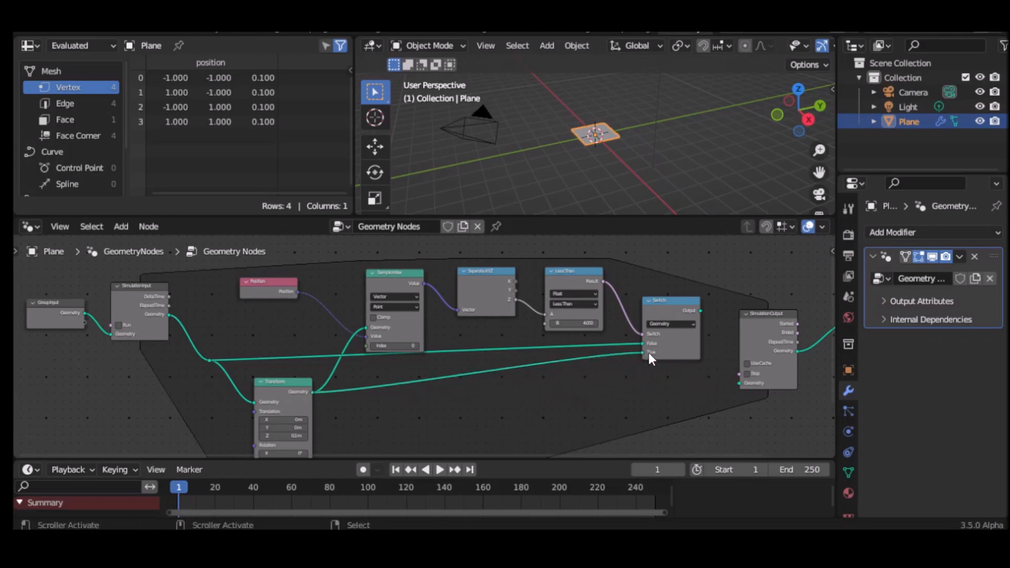
drag(701, 311, 745, 384)
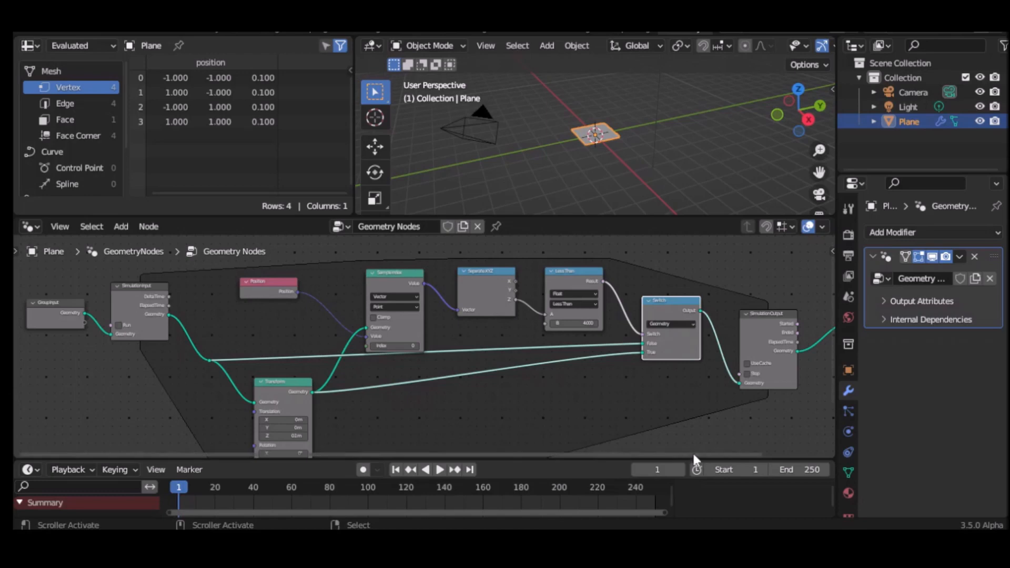
Step: Play the simulation and watch how far the plane rises, stopping playback once it has halted
scroll(653, 150, down, 3)
middle_drag(651, 145, 655, 177)
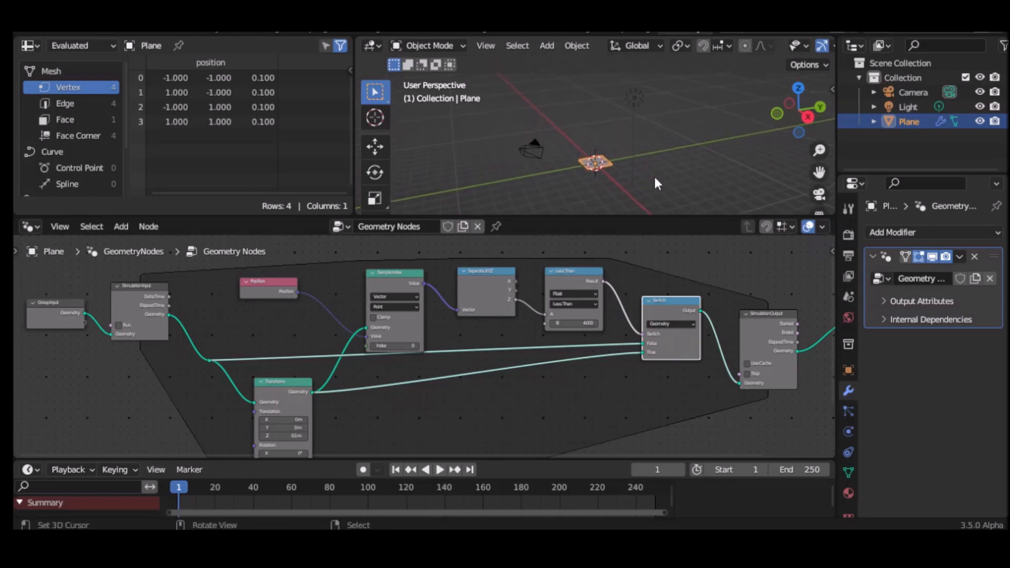
click(441, 469)
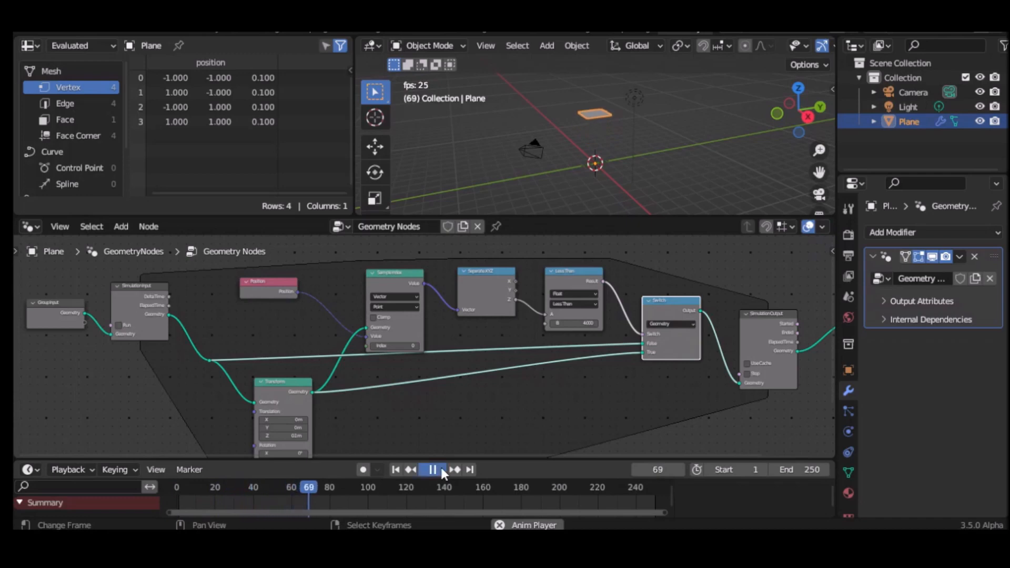
click(441, 470)
Step: View the plane from the right orthographic side, replay the simulation from the first frame, and return to frame 1
middle_drag(748, 159, 721, 128)
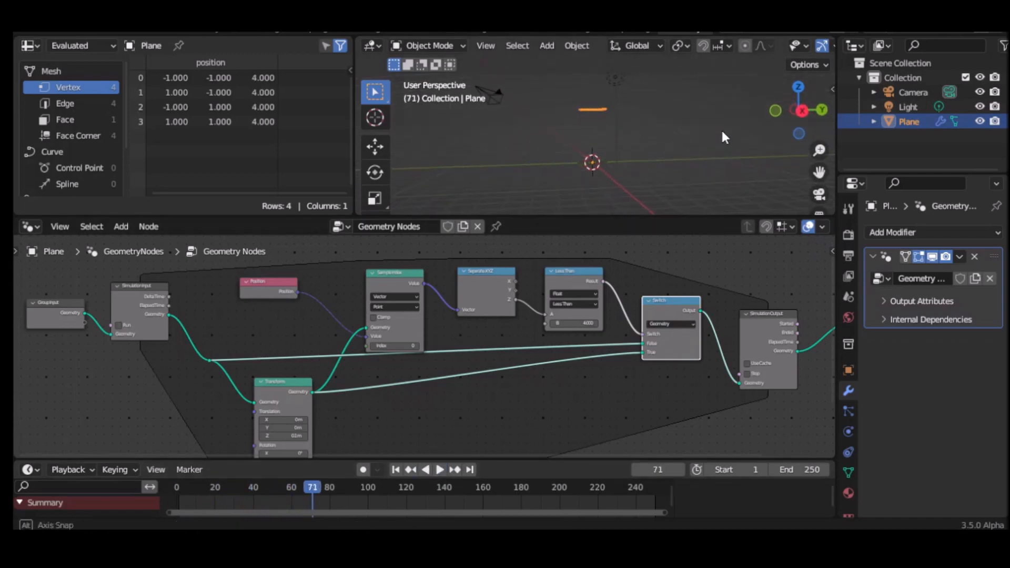
click(803, 111)
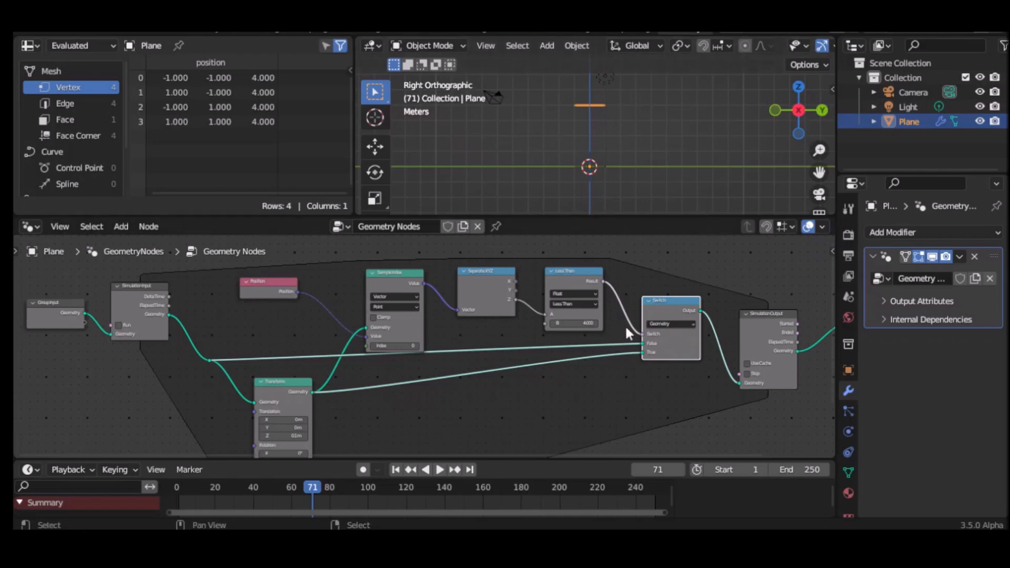
click(396, 470)
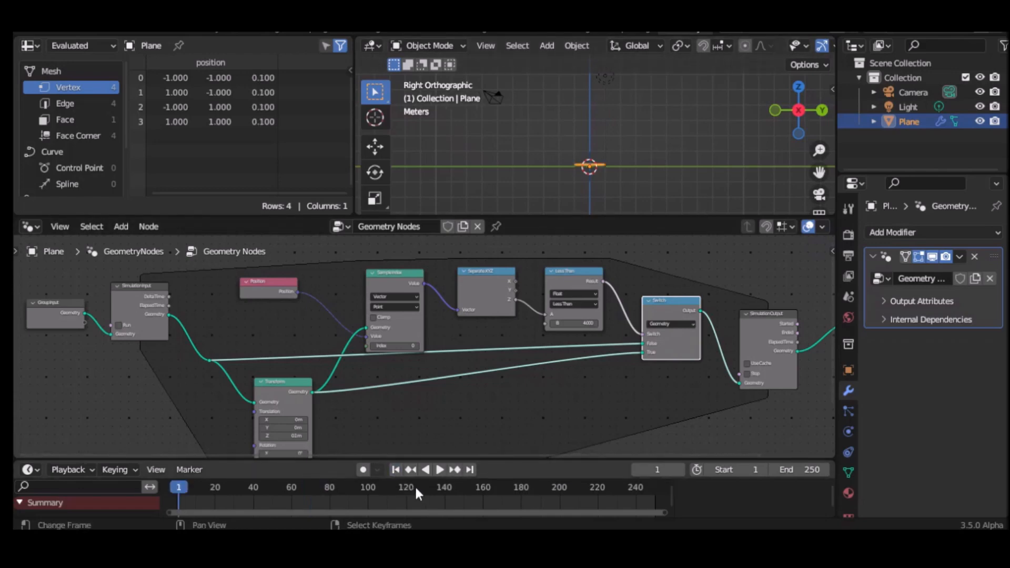
click(435, 472)
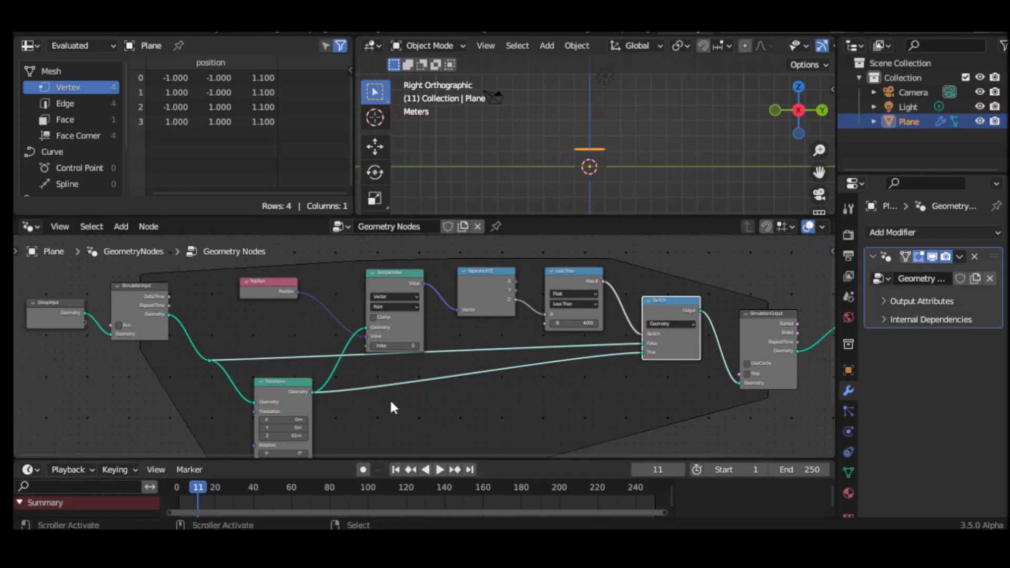
click(396, 470)
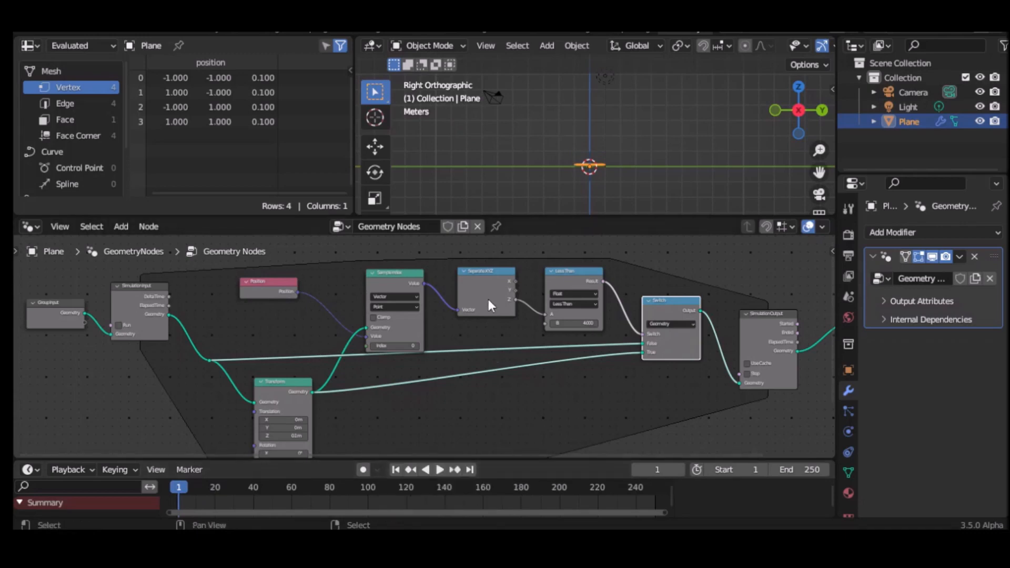
Step: Enlarge the node editor and shift the Separate XYZ and Sample Index nodes closer to the Less Than node
drag(517, 216, 518, 169)
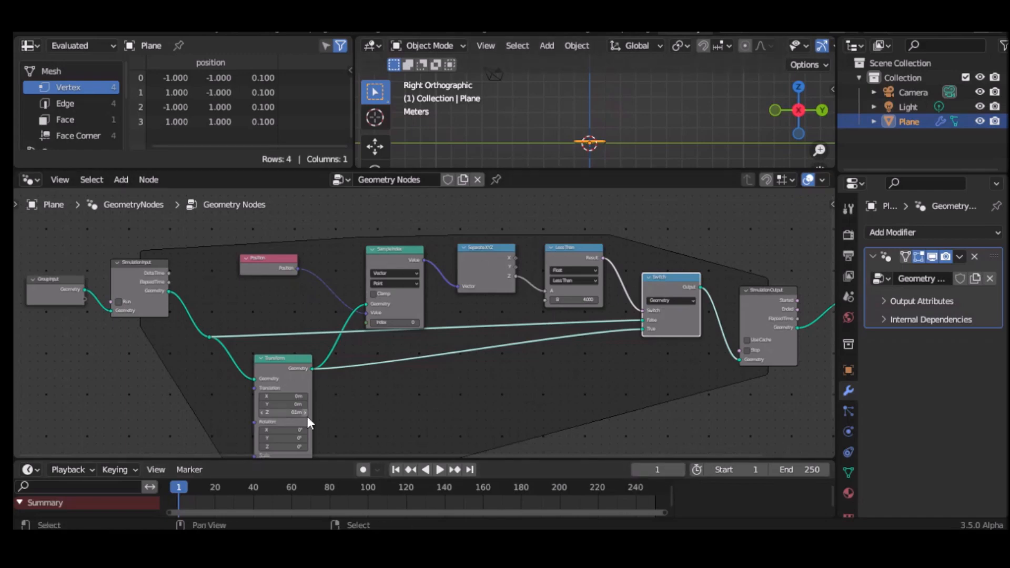
mouse_move(308, 419)
drag(487, 245, 504, 244)
click(405, 249)
drag(405, 248, 428, 238)
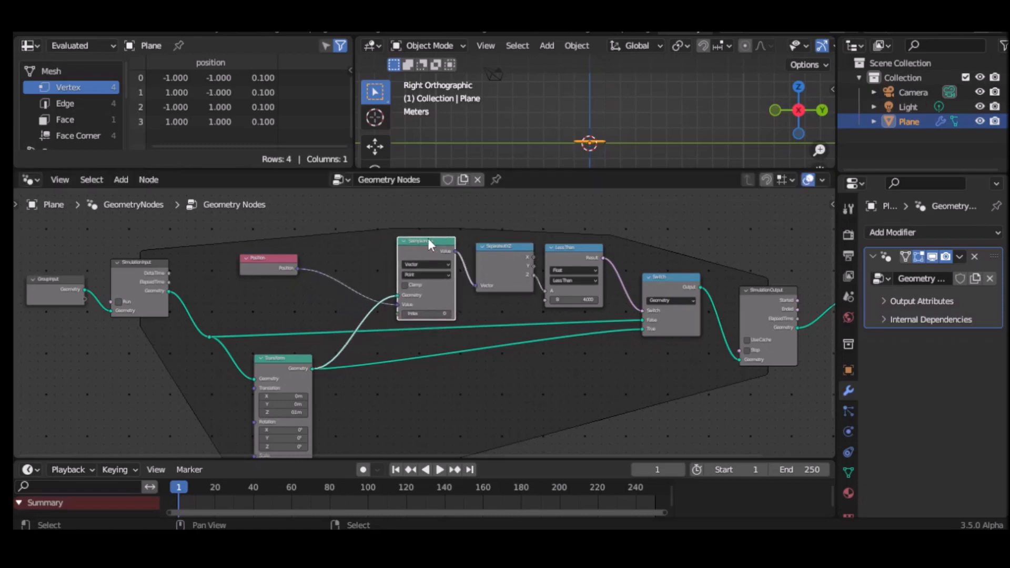
Step: Rearrange the Position, Sample Index, Separate XYZ, Less Than and Switch nodes into an evenly spaced row inside the simulation zone
drag(284, 254, 356, 239)
drag(426, 244, 438, 235)
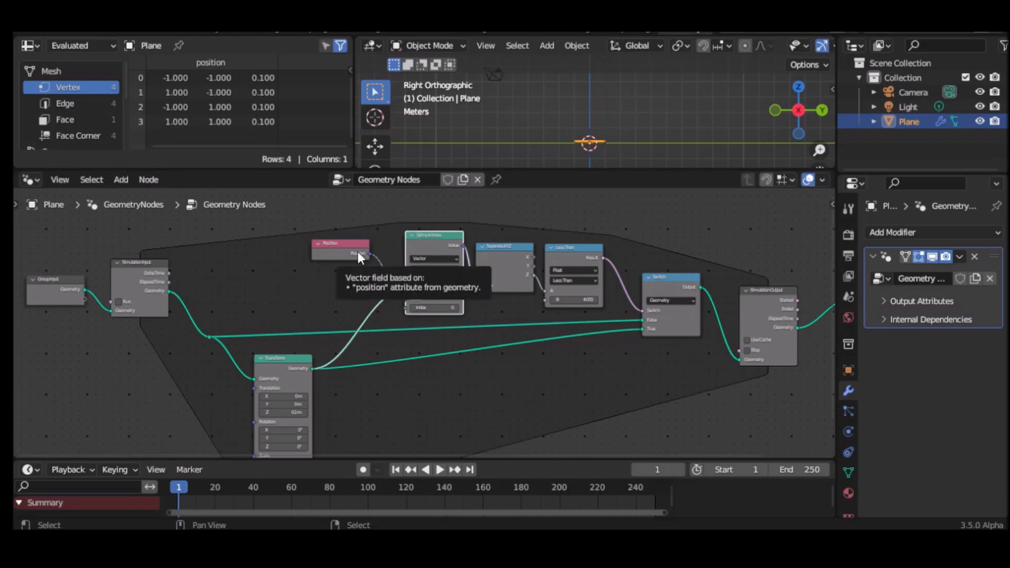
drag(352, 247, 363, 247)
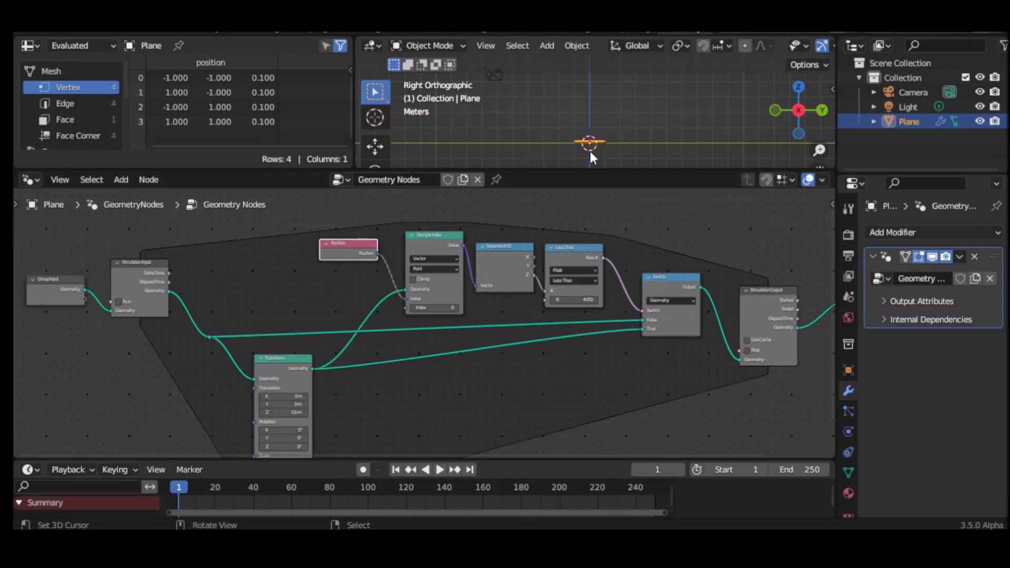
drag(666, 276, 679, 271)
drag(588, 248, 607, 244)
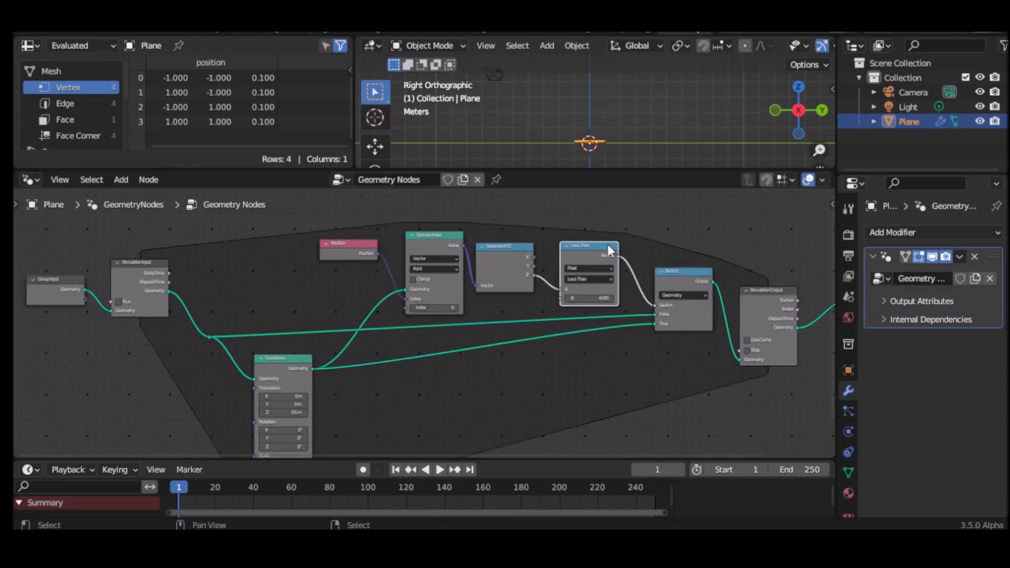
drag(504, 247, 517, 244)
click(455, 243)
drag(454, 244, 462, 240)
click(362, 241)
drag(361, 239, 362, 235)
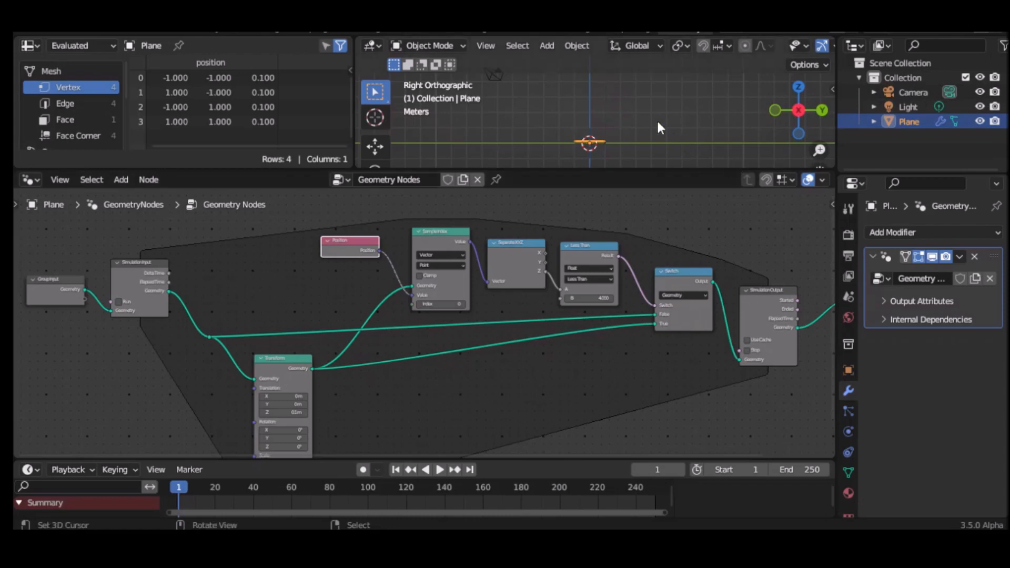
Step: Move the Group Input node farther from Simulation Input to open a gap between them
middle_drag(621, 140, 644, 154)
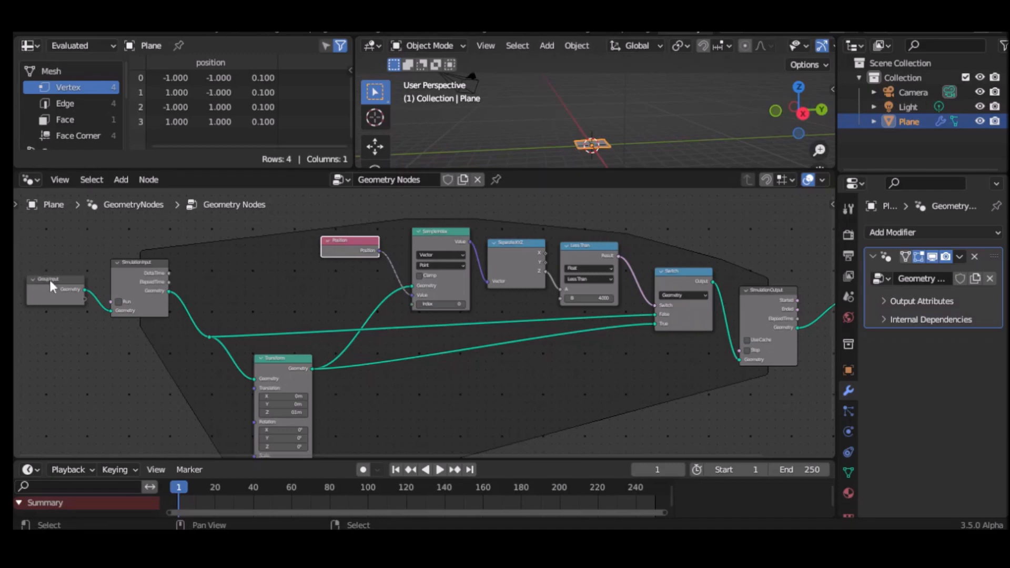
middle_drag(153, 346, 193, 333)
scroll(193, 332, up, 1)
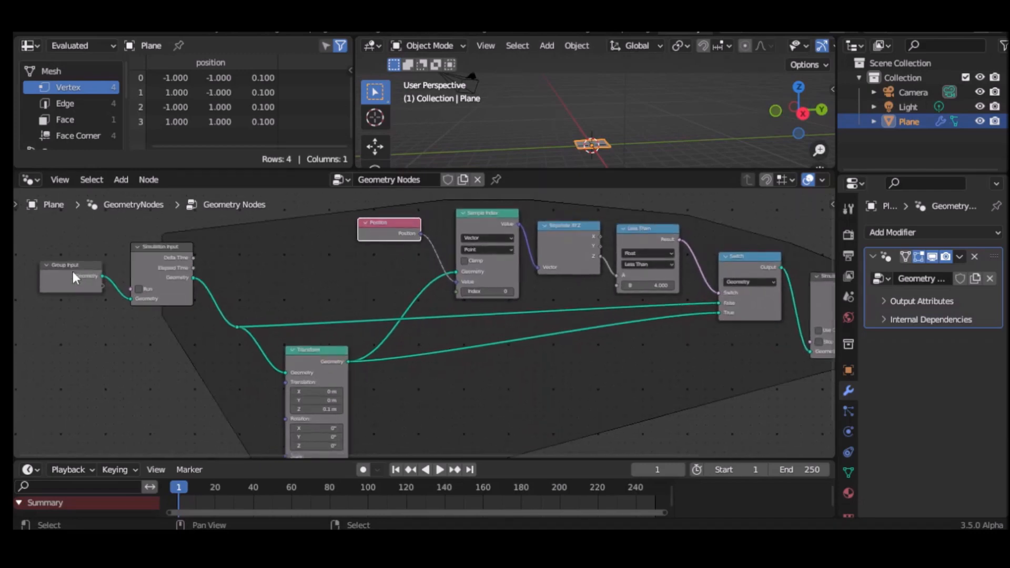
drag(68, 271, 37, 273)
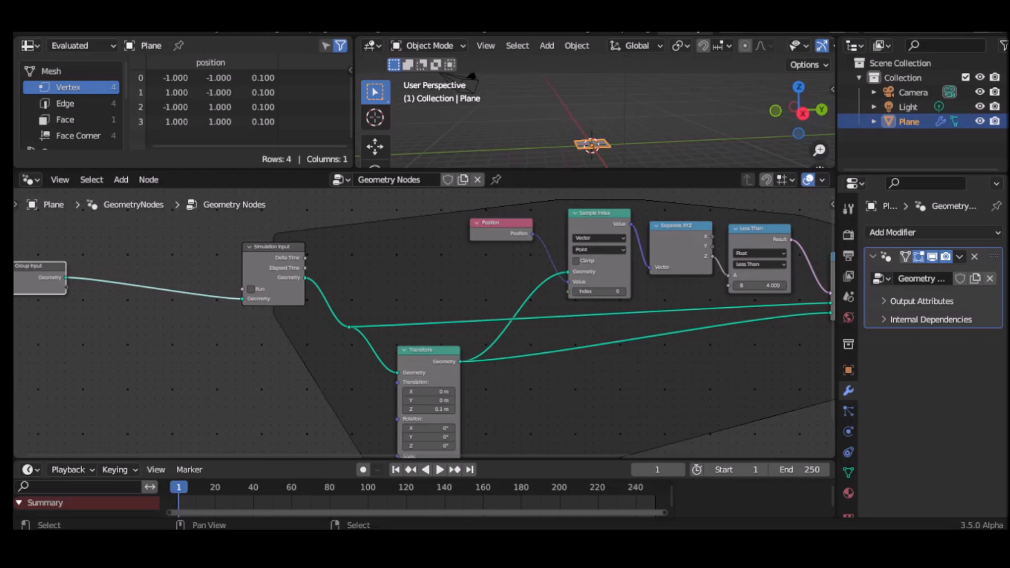
Step: Add a Store Named Attribute node just below the link between Group Input and Simulation Input
click(165, 411)
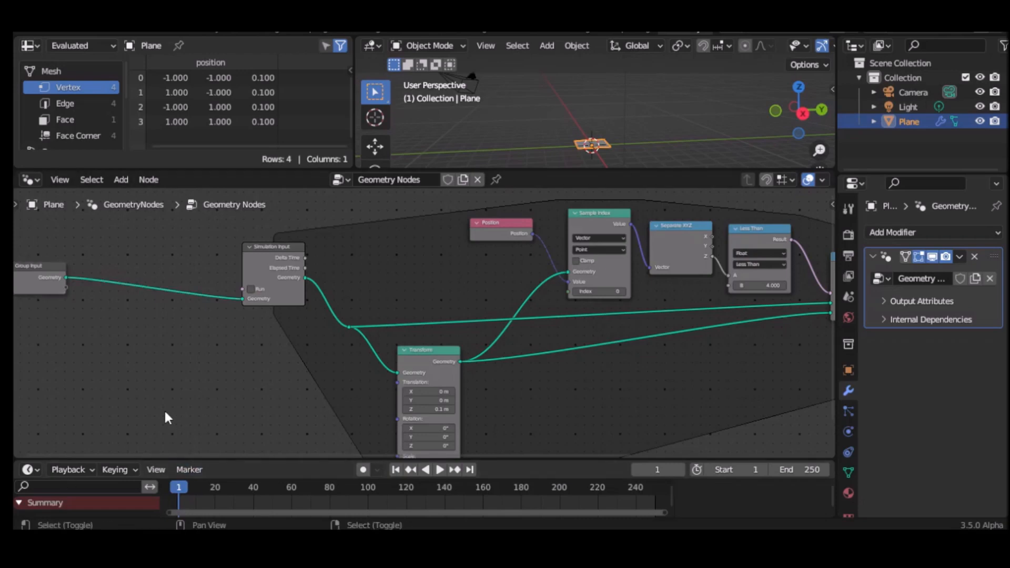
key(shift+a)
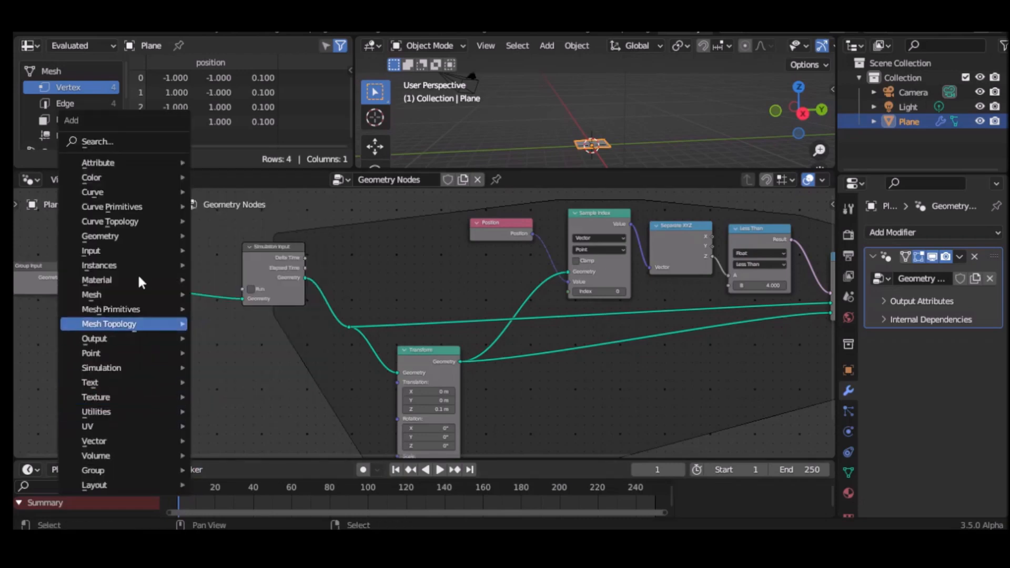
mouse_move(118, 177)
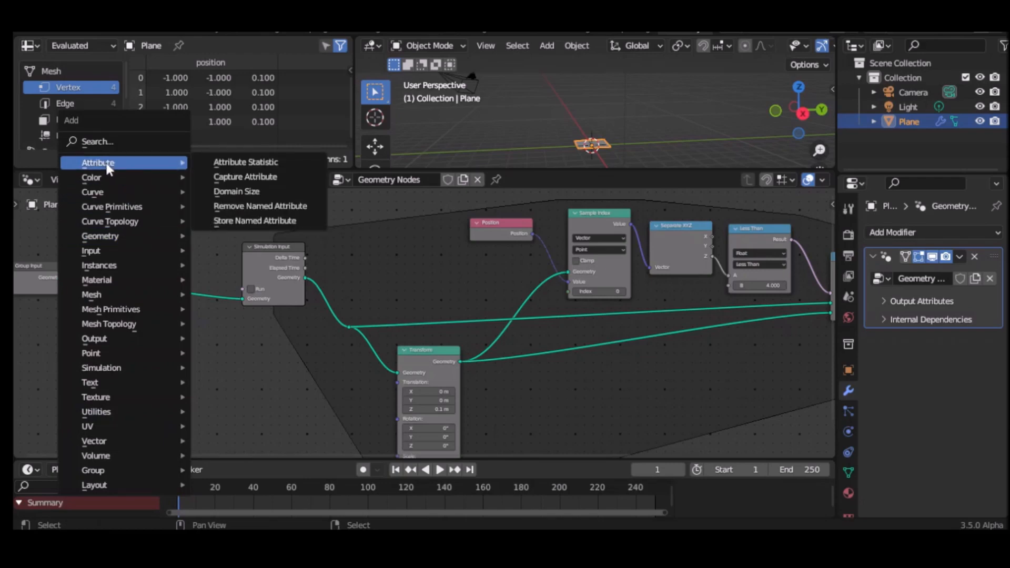
click(222, 221)
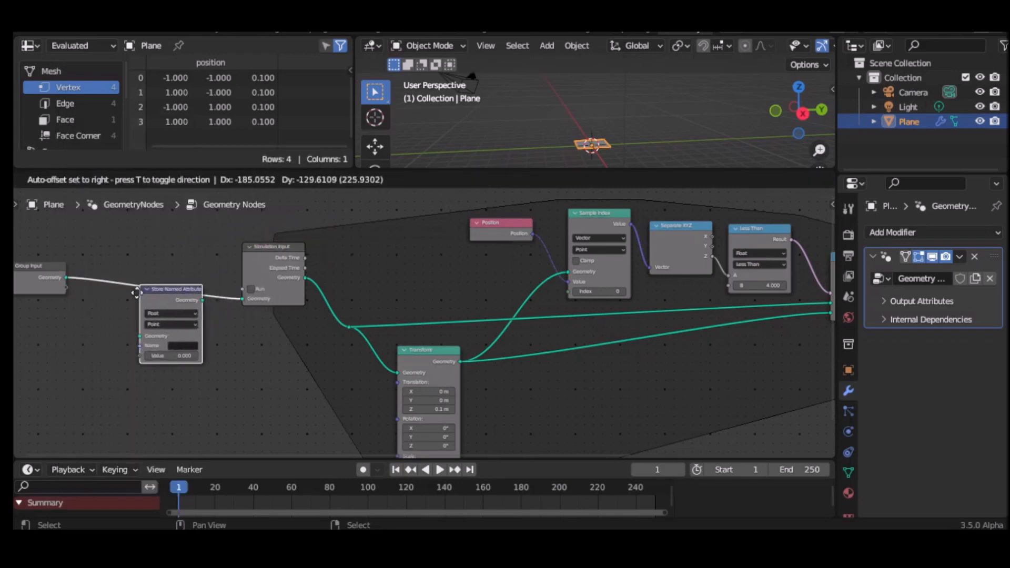
click(135, 300)
scroll(226, 348, up, 1)
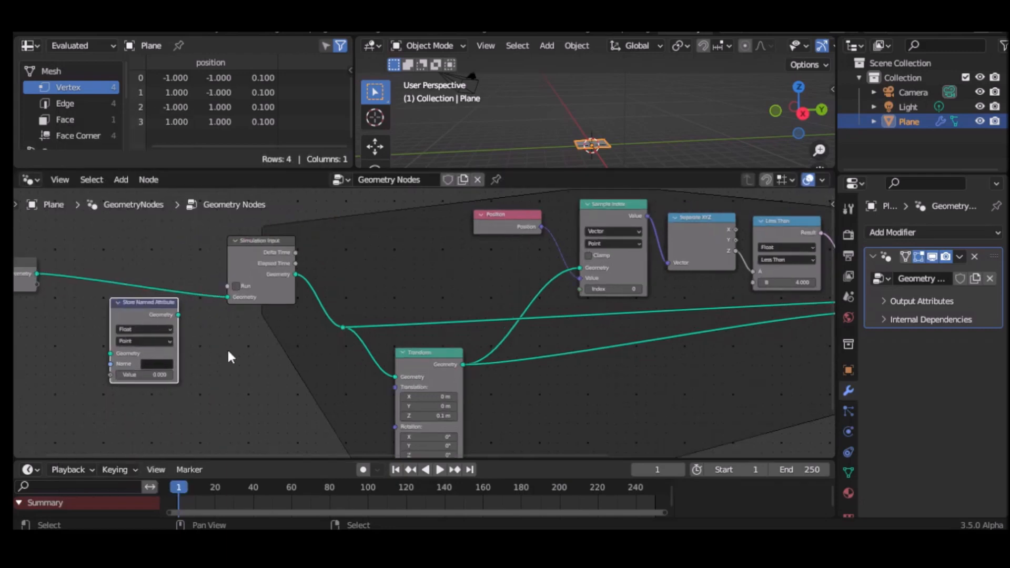
middle_drag(232, 350, 371, 345)
scroll(372, 345, up, 1)
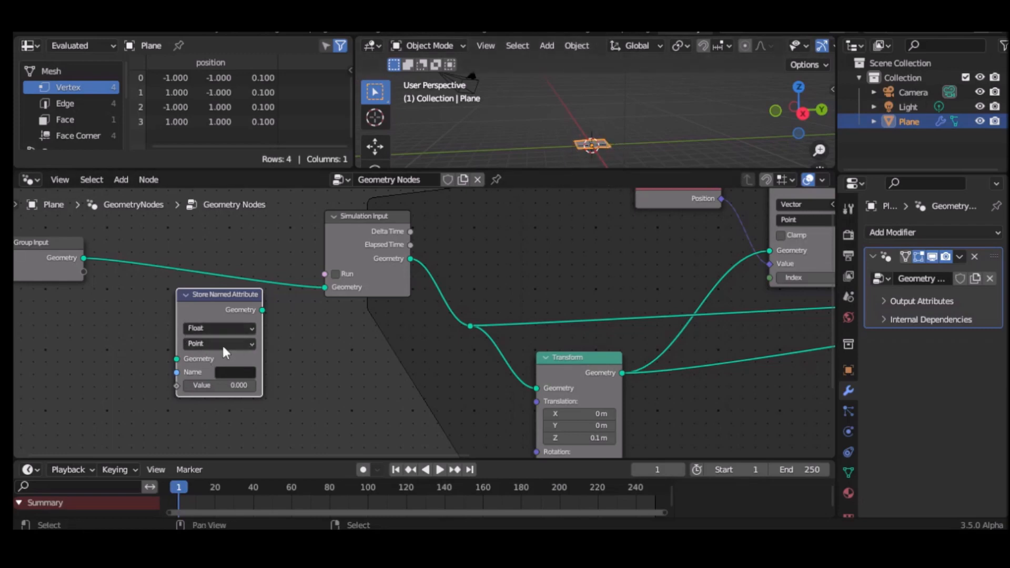
Step: Set the Store Named Attribute domain to Face and insert the node into the link between Group Input and Simulation Input
click(200, 345)
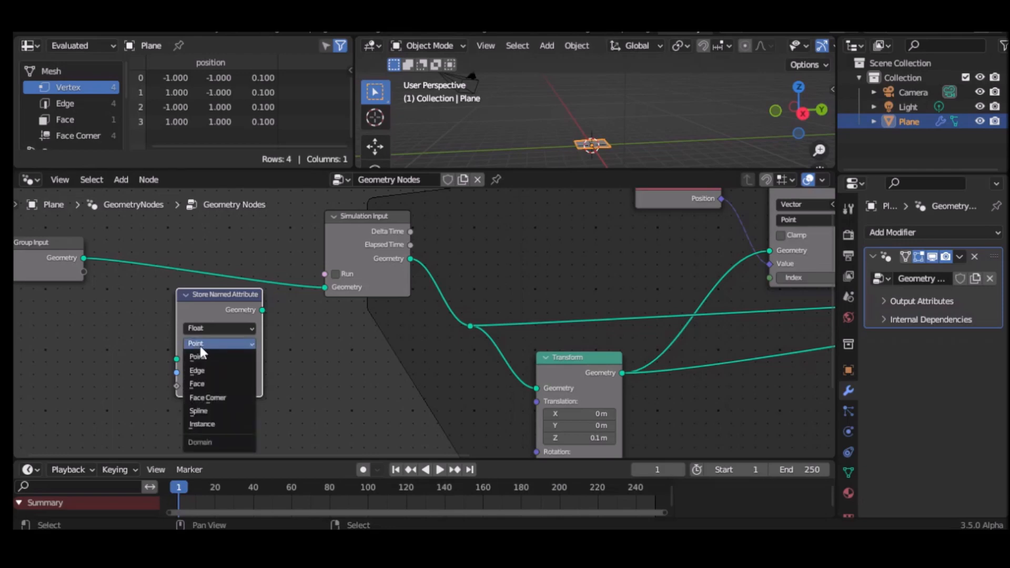
click(200, 384)
drag(216, 298, 217, 250)
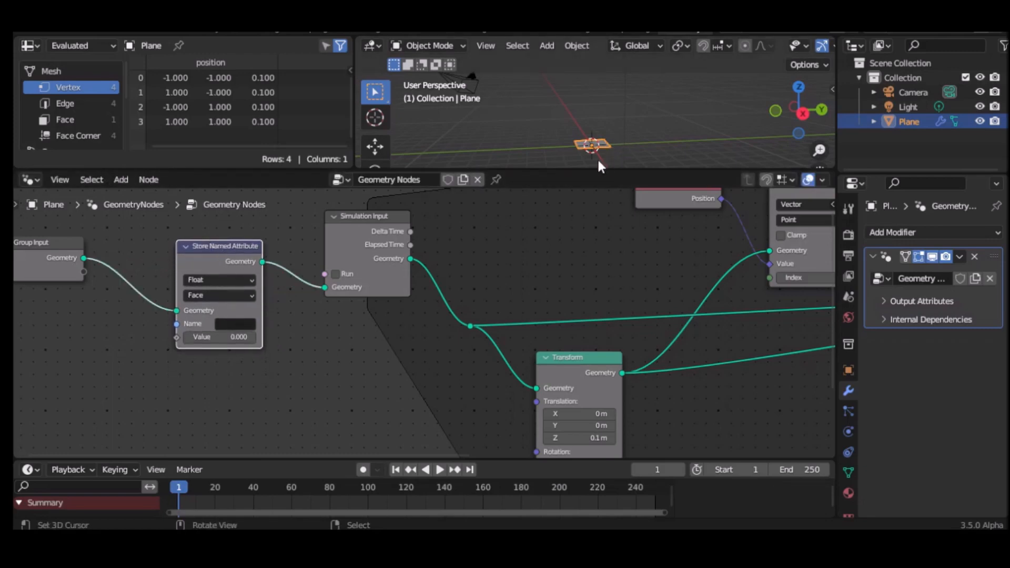
Step: Name the stored attribute TROUVE
click(221, 323)
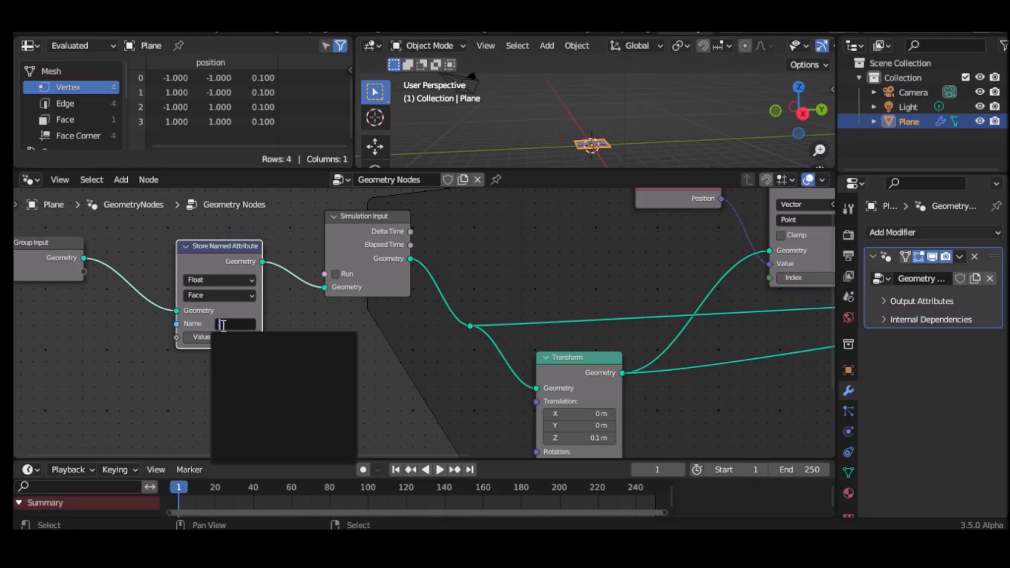
text(TR)
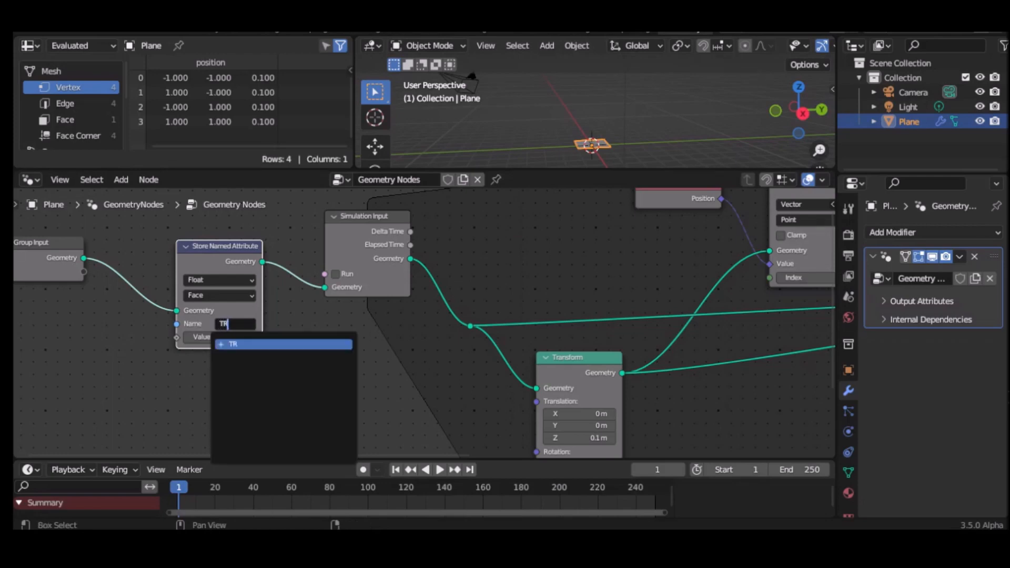
text(OUVE)
key(Return)
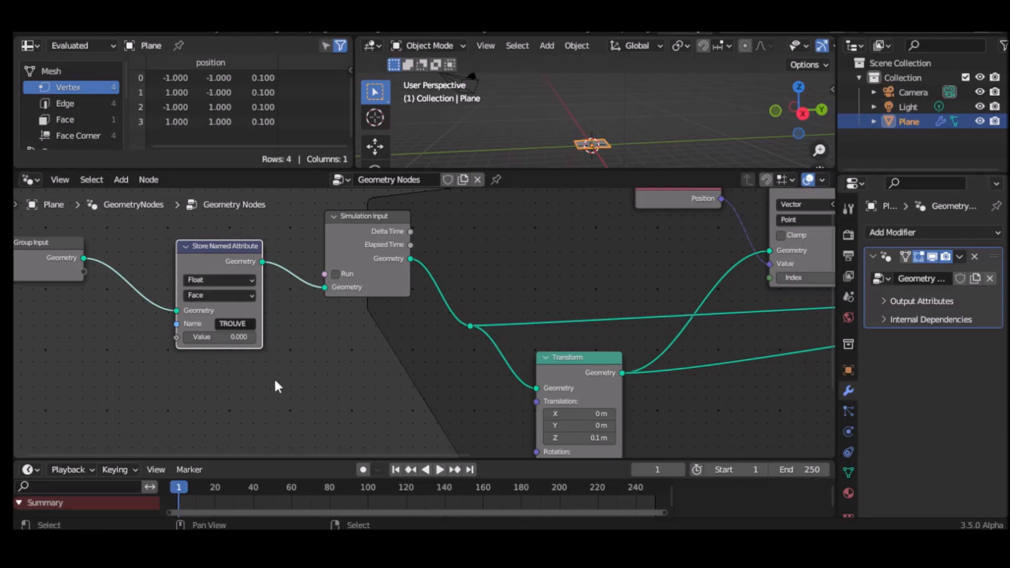
Step: Add a Named Attribute node inside the simulation zone, beside the Transform node
middle_drag(342, 396, 781, 397)
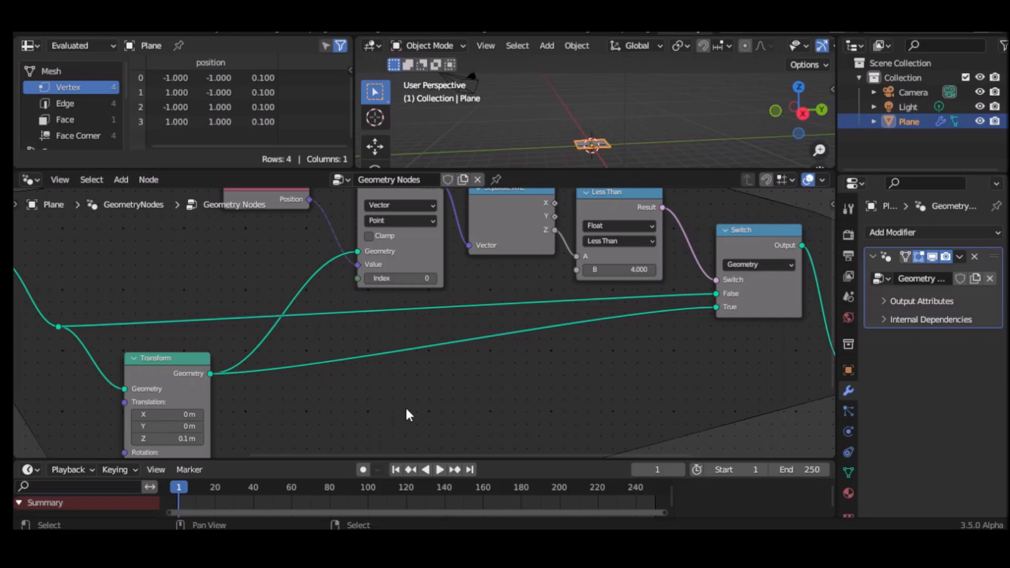
key(shift+a)
mouse_move(306, 423)
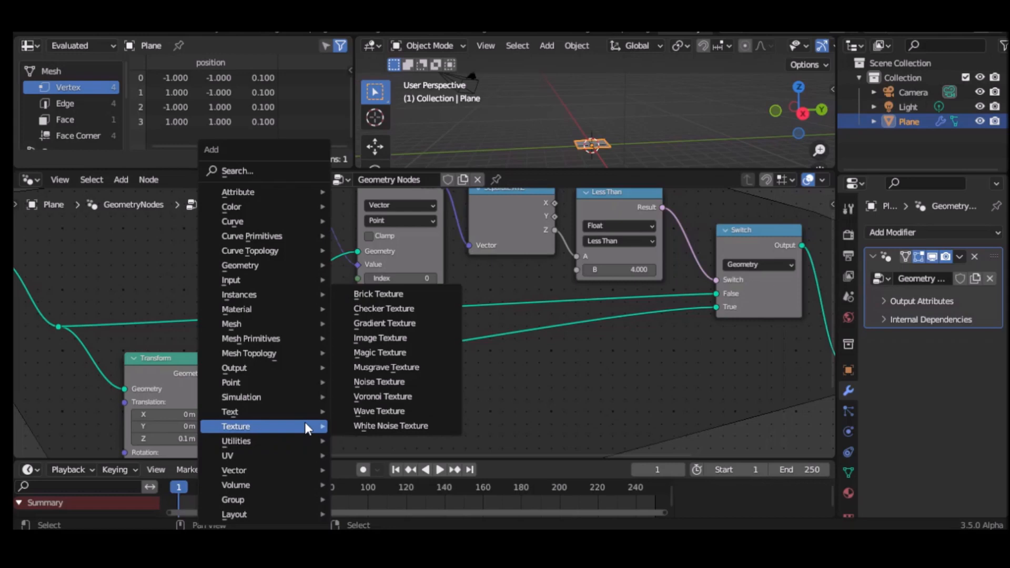
click(256, 172)
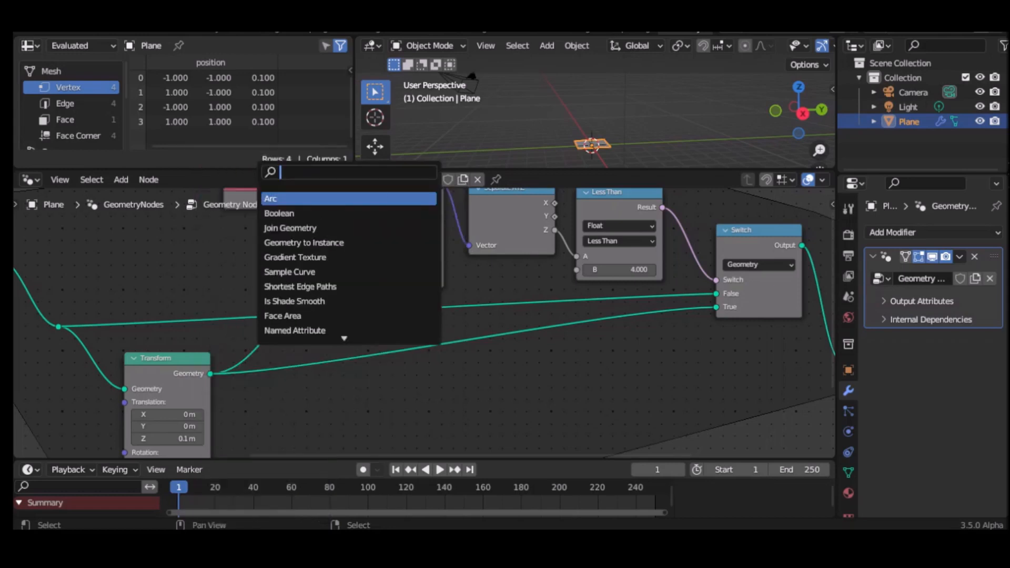
text(Named)
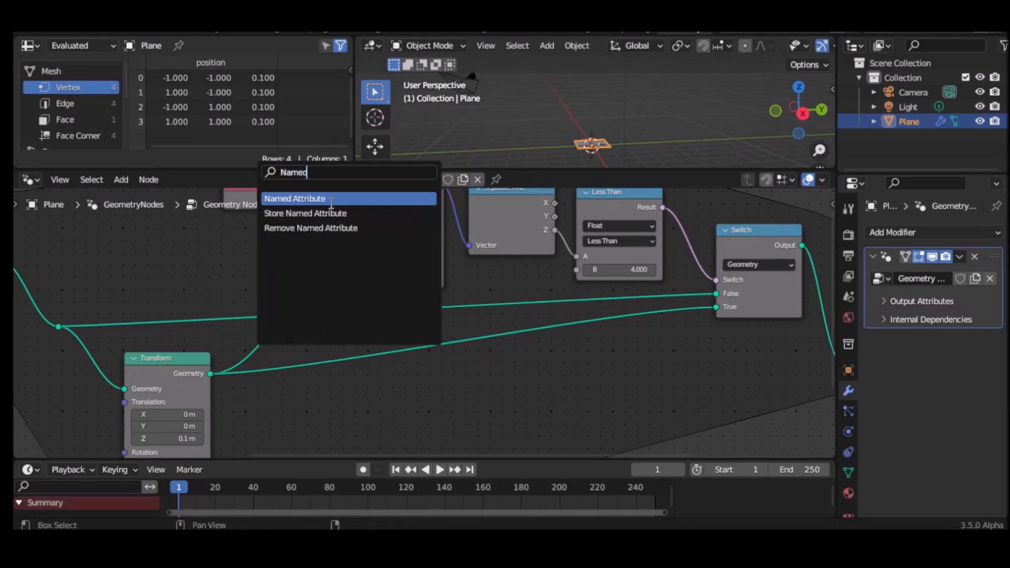
click(300, 200)
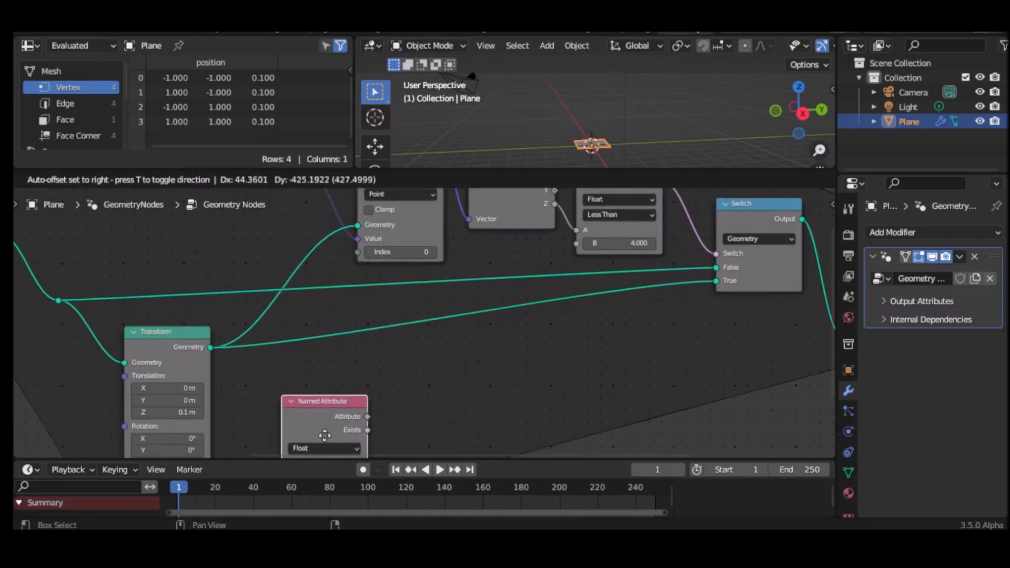
click(323, 410)
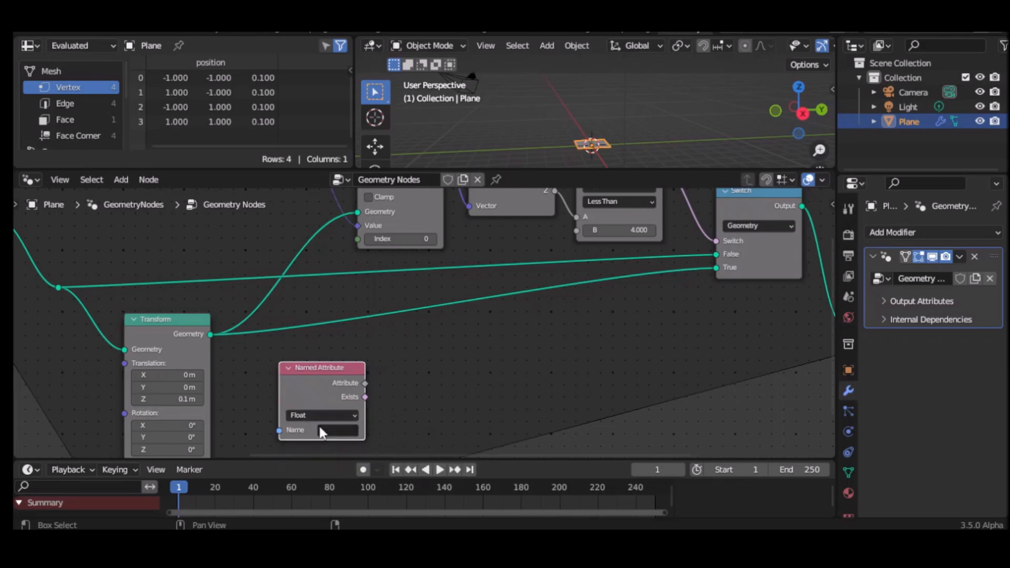
Step: Run the simulation briefly, return to frame 1, and choose TROUVE as the Named Attribute node's name
click(320, 428)
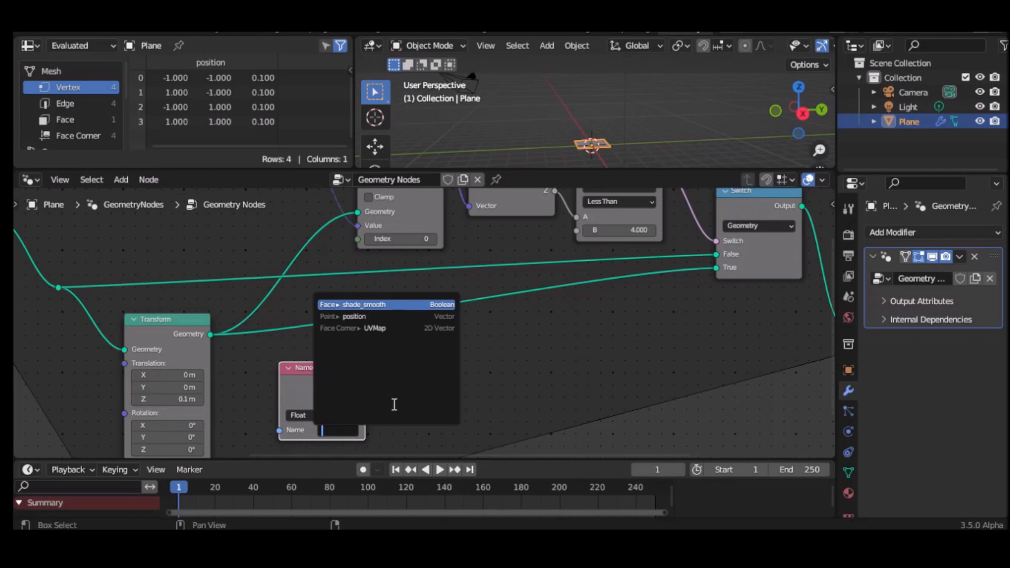
click(500, 344)
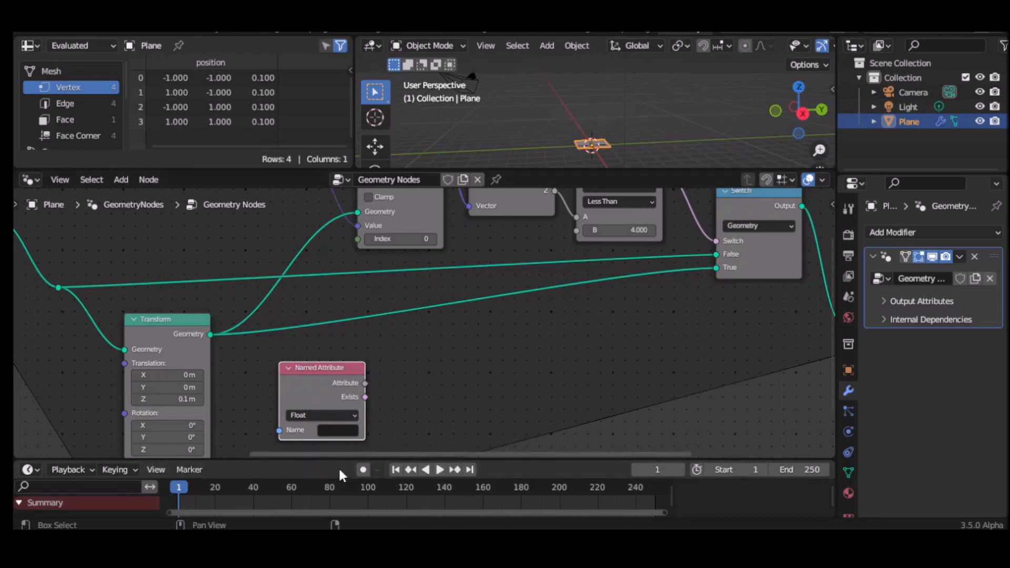
click(437, 468)
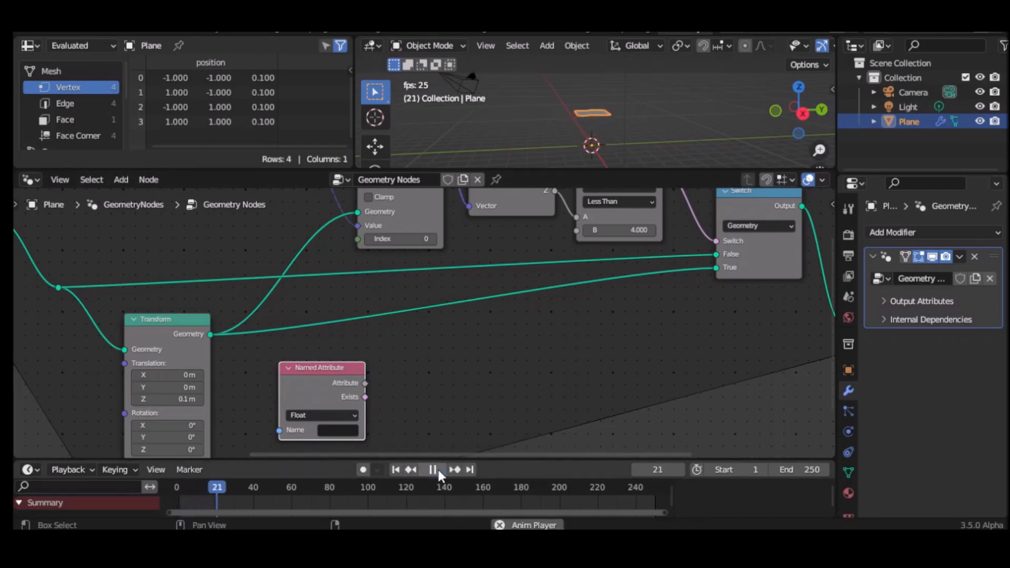
click(432, 470)
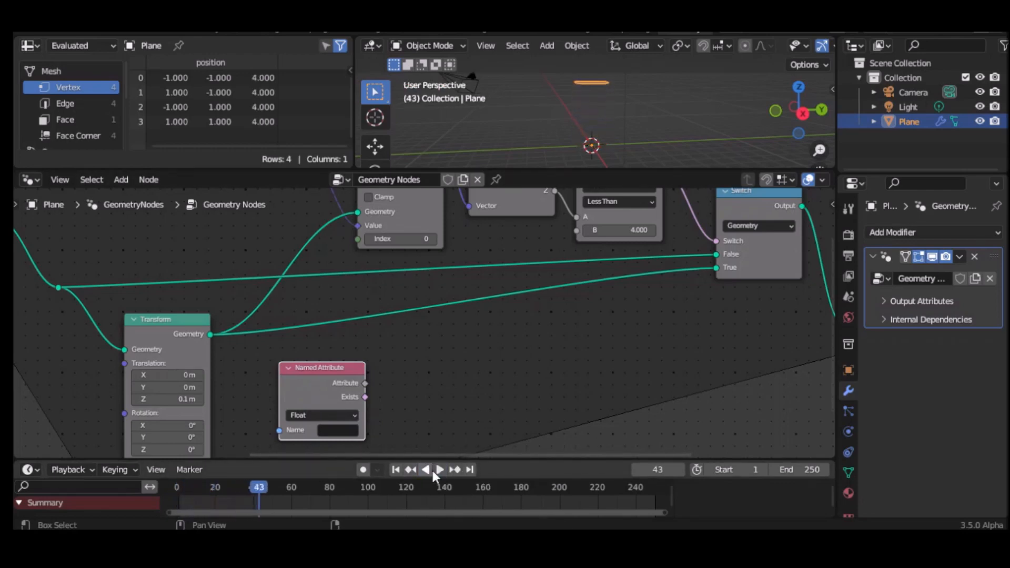
click(395, 470)
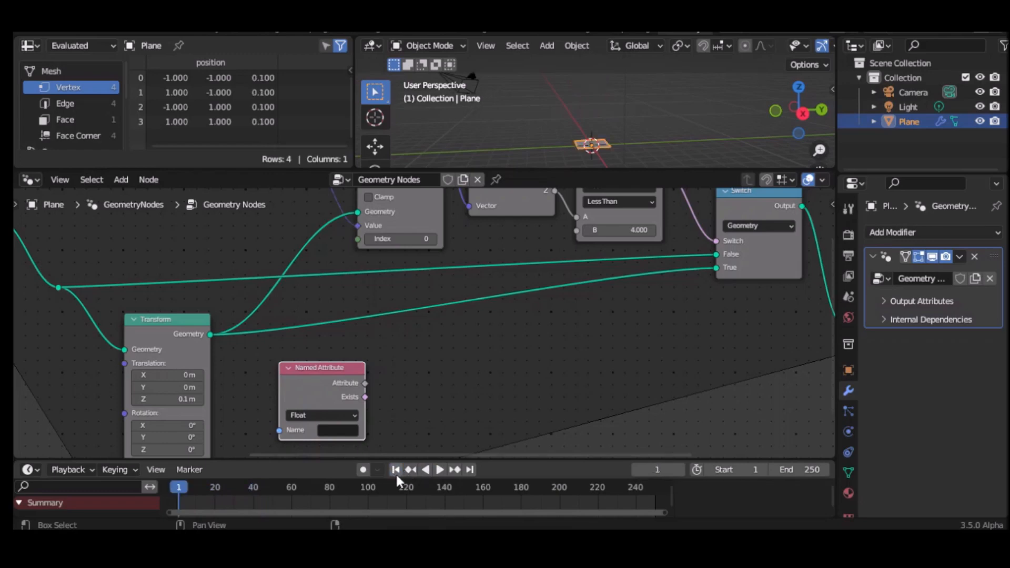
click(326, 431)
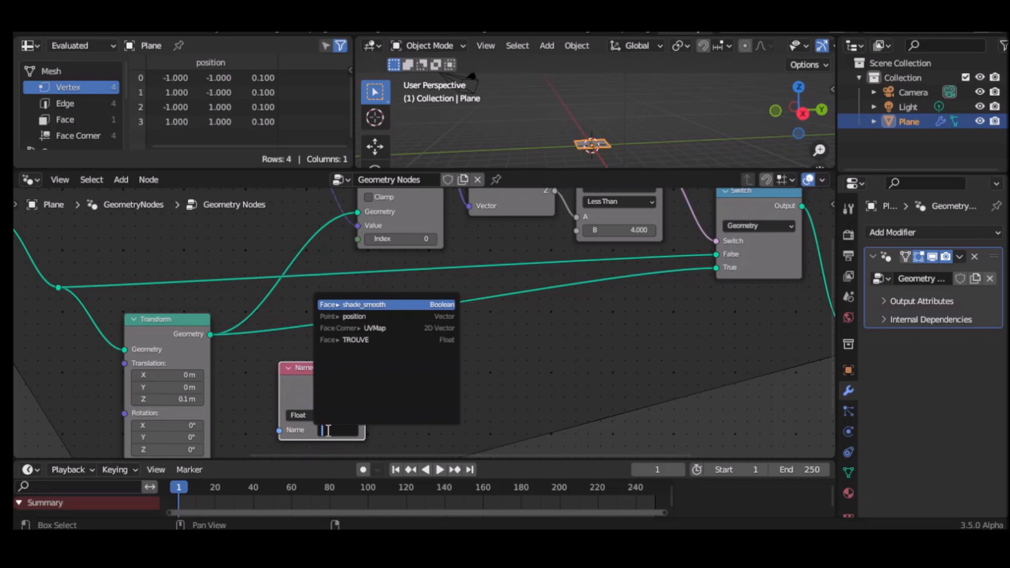
click(359, 340)
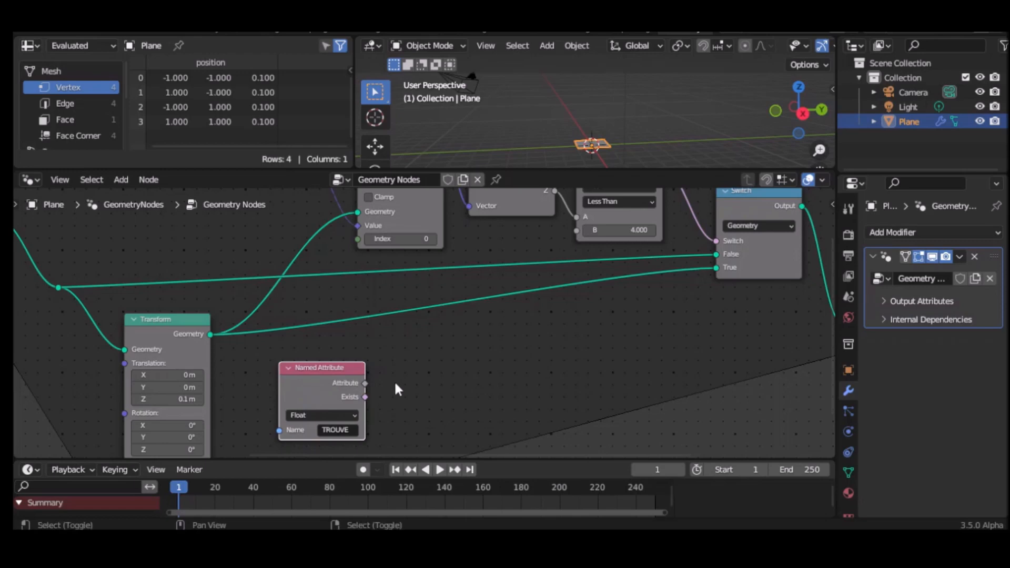
Step: Add a Math node set to Add beside the Named Attribute node
key(shift+a)
mouse_move(396, 389)
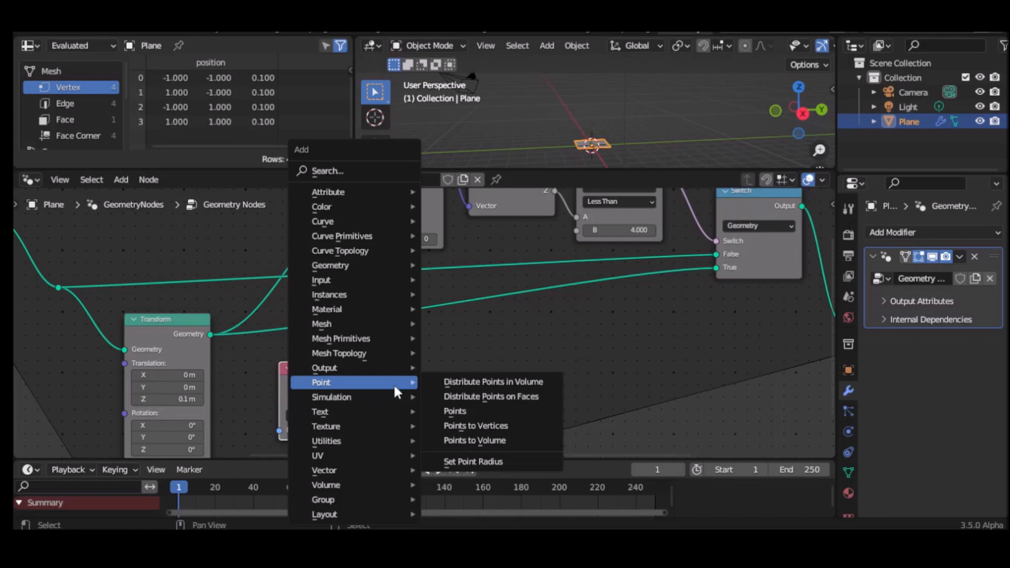
mouse_move(405, 441)
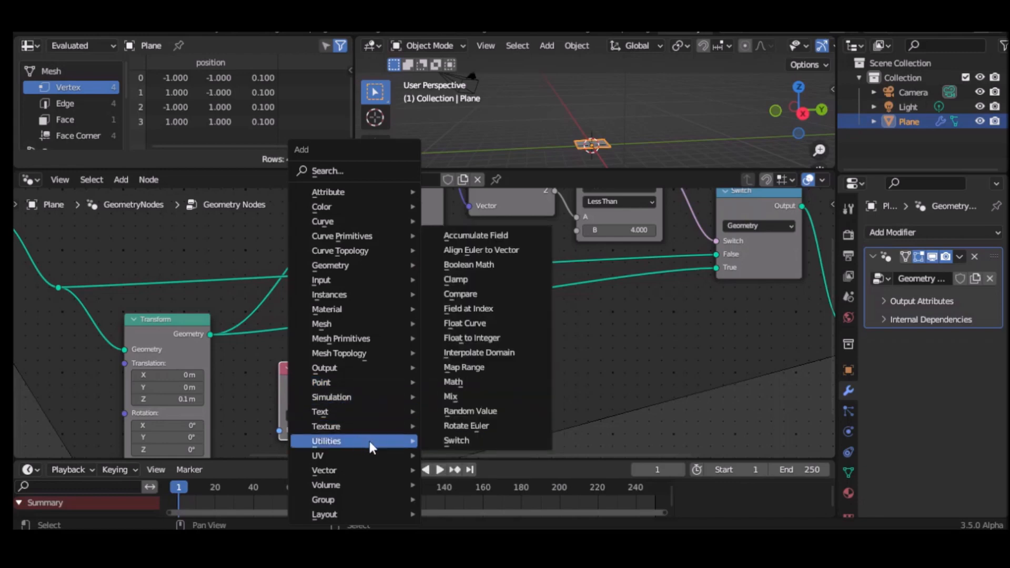
click(465, 383)
click(435, 328)
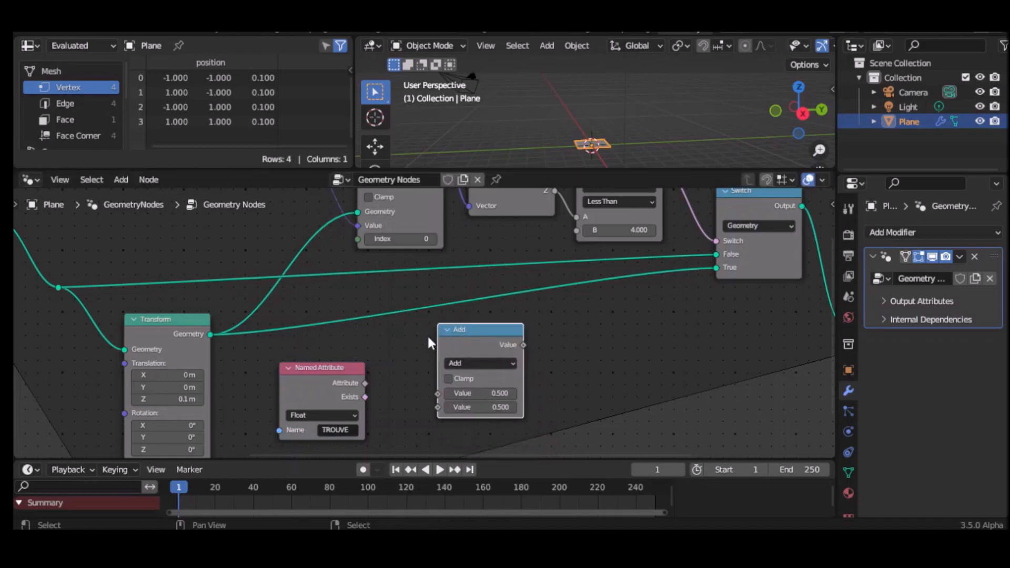
mouse_move(366, 384)
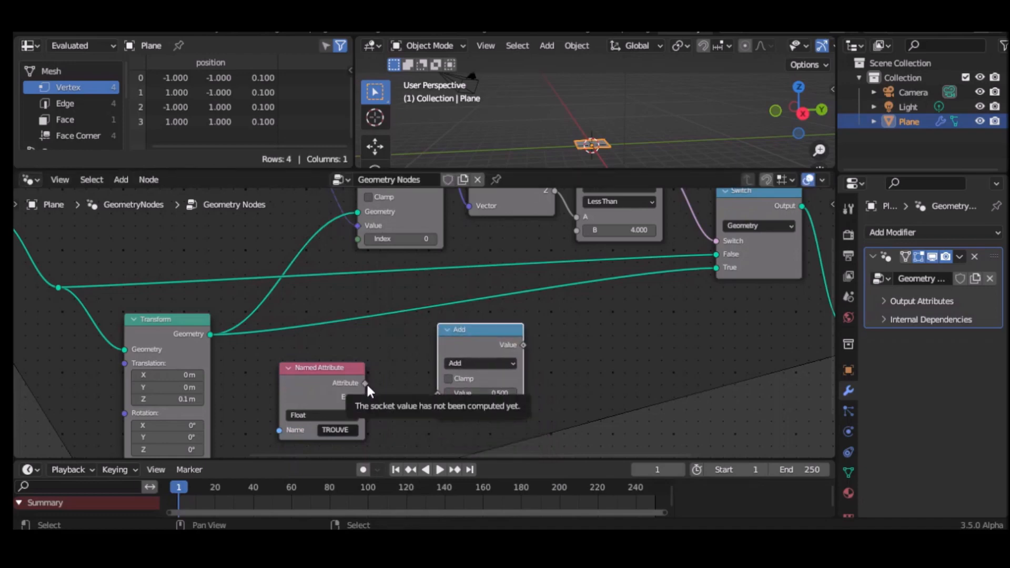
Step: Feed the TROUVE Named Attribute into the Add node, set the second value to 1, and place the Add node closer to it
drag(365, 384, 380, 386)
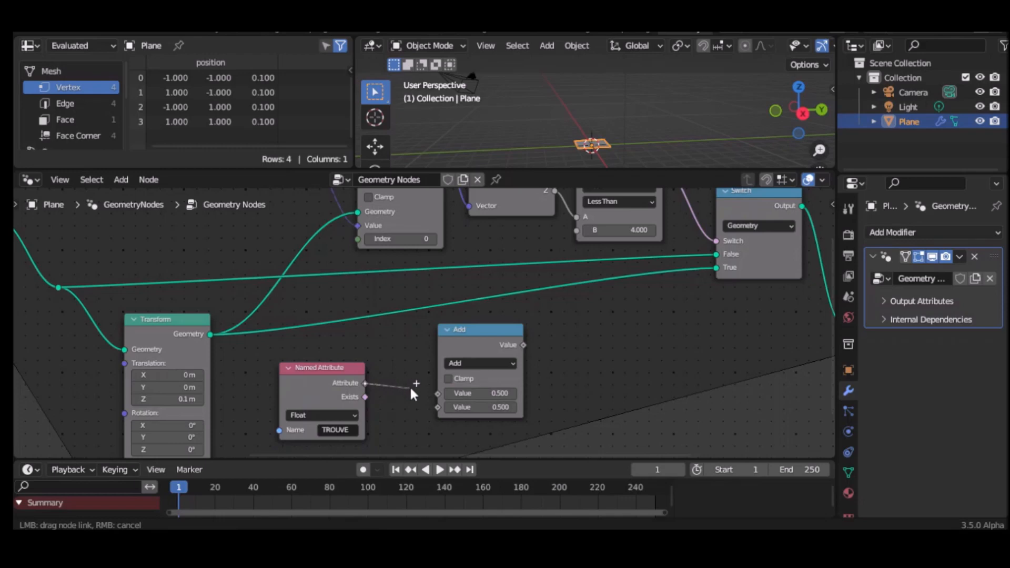
drag(434, 394, 437, 394)
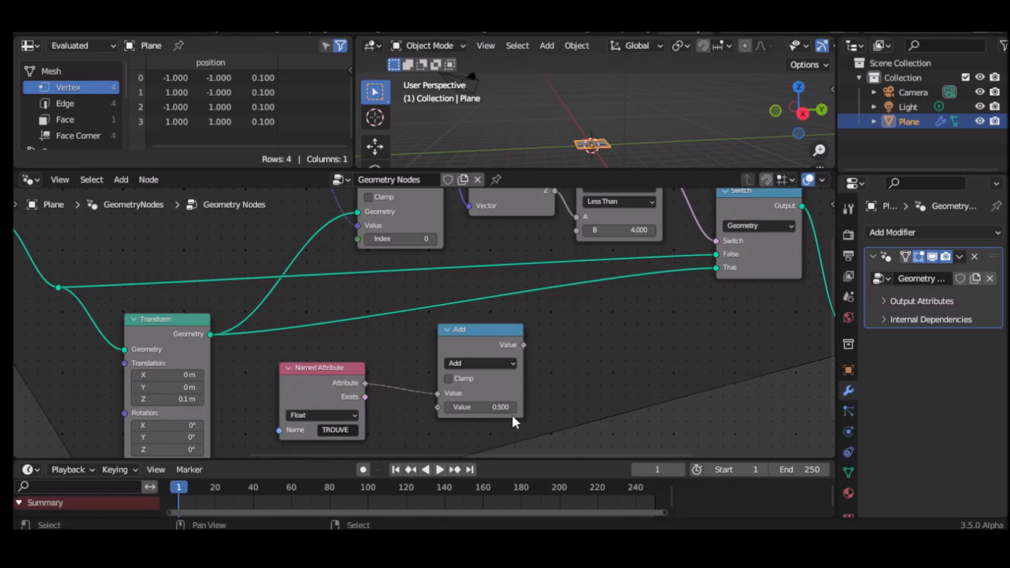
click(498, 409)
text(1)
key(Return)
drag(487, 334, 457, 335)
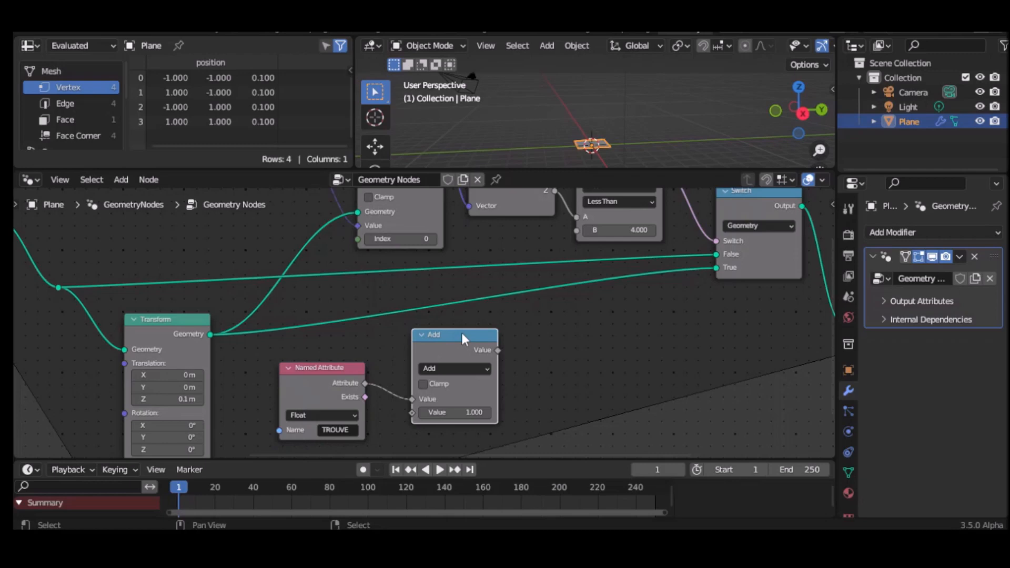
Step: Add a Store Named Attribute node inside the simulation zone, beside the Add node
click(550, 340)
key(shift+a)
mouse_move(551, 340)
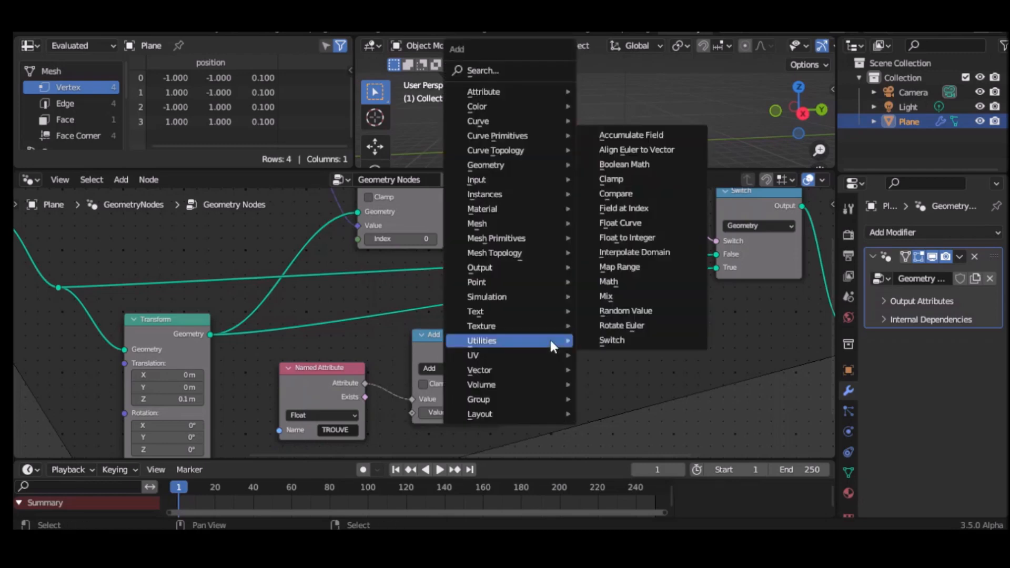
click(504, 71)
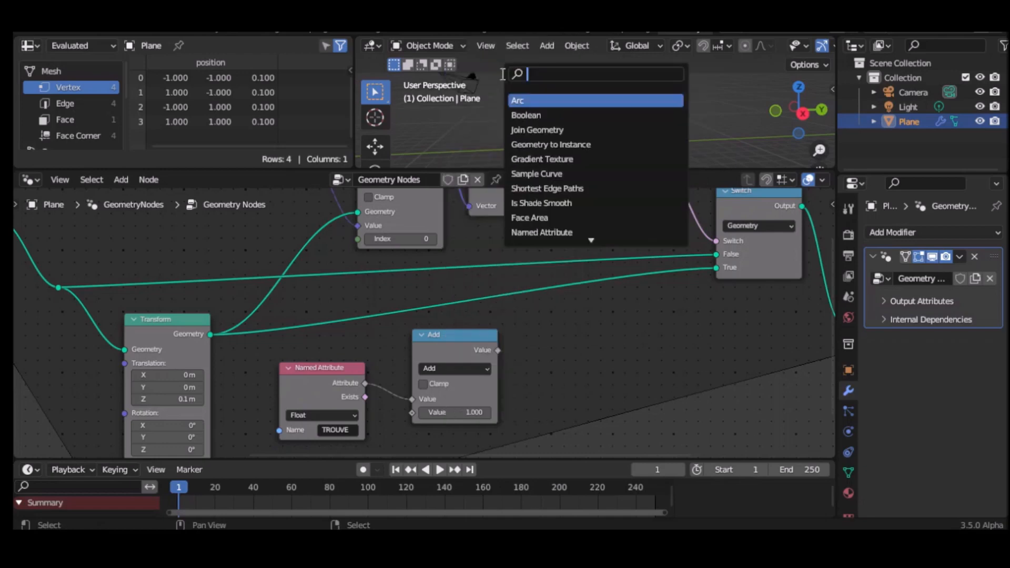
click(591, 353)
key(shift+a)
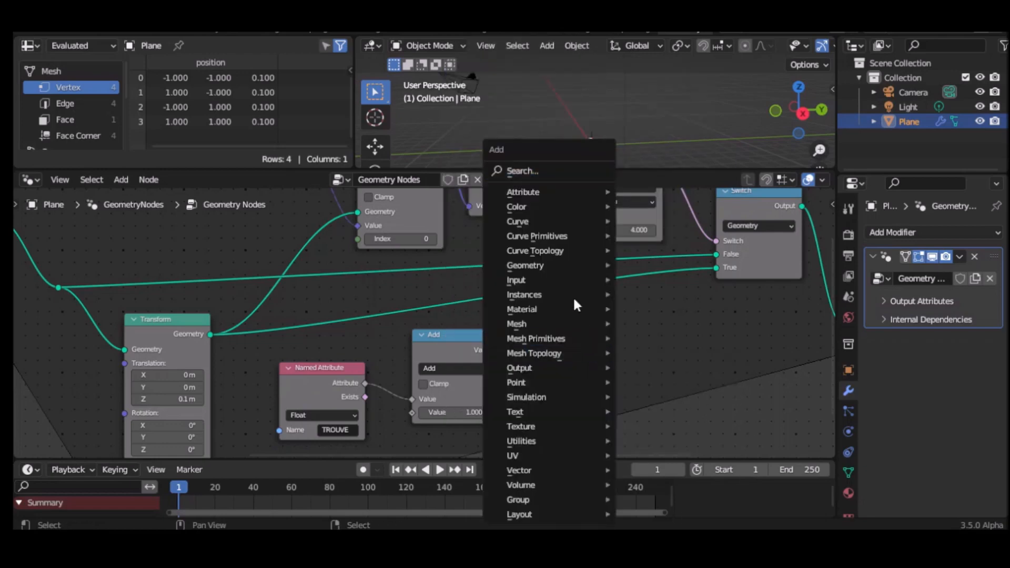
mouse_move(526, 193)
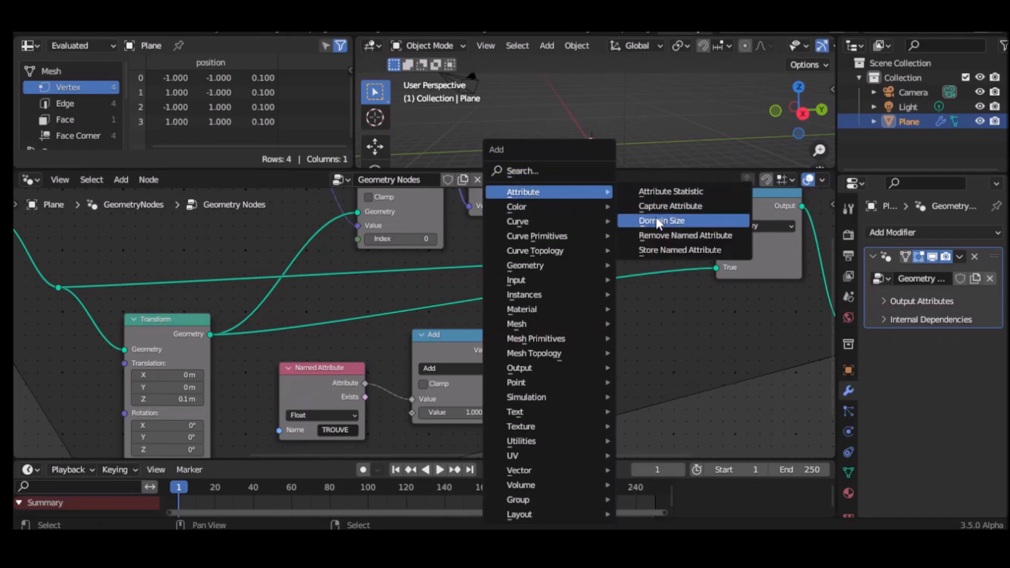
click(674, 250)
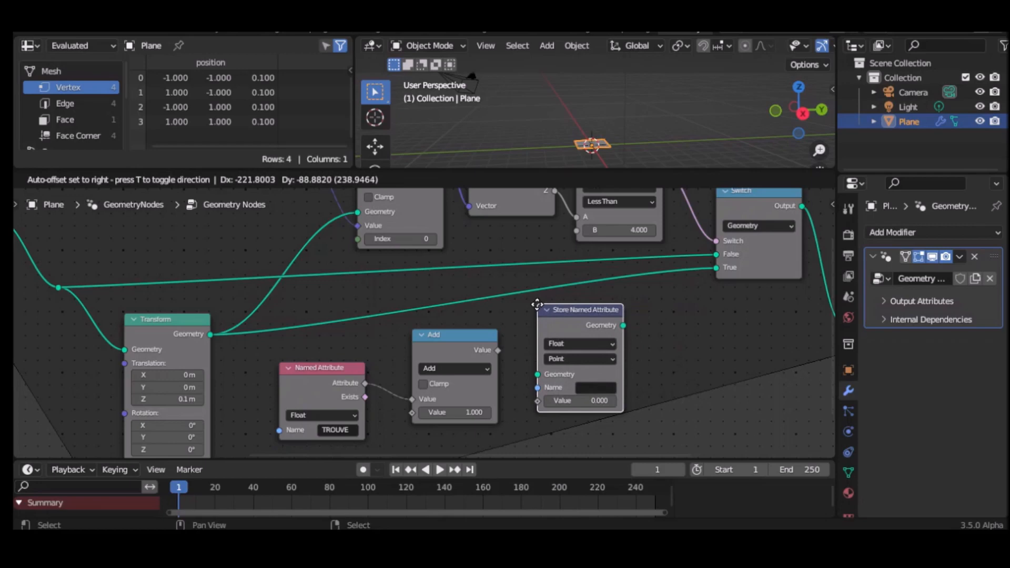
click(537, 304)
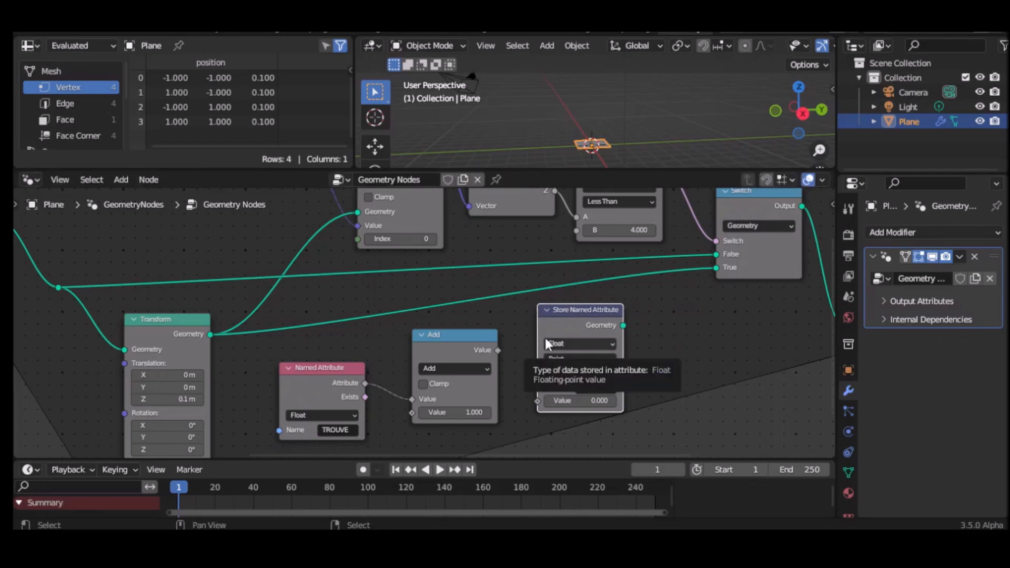
Step: Connect the Transform geometry and the Add result to the Store Named Attribute node's Geometry and Value inputs
drag(210, 336, 547, 375)
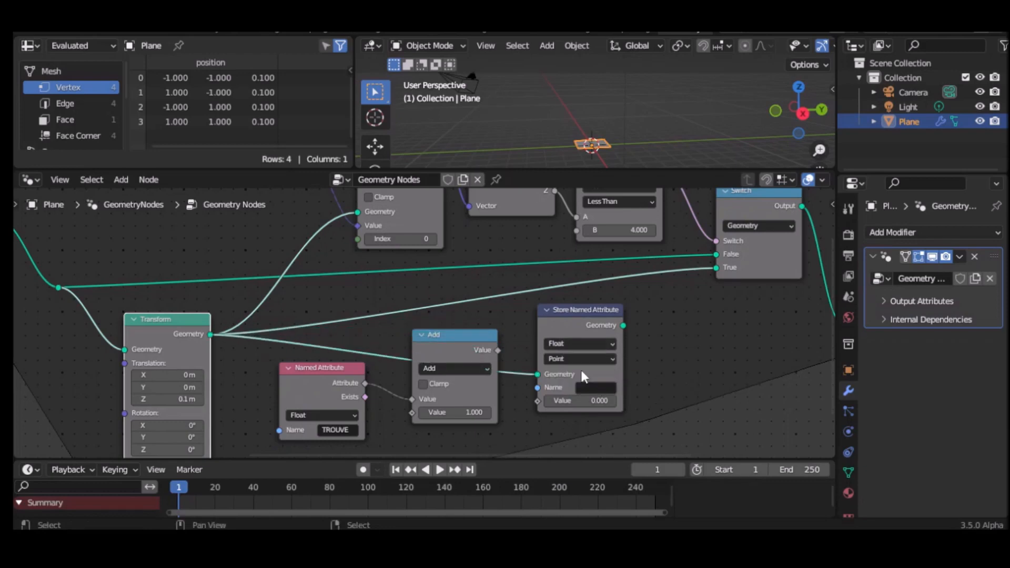
click(588, 387)
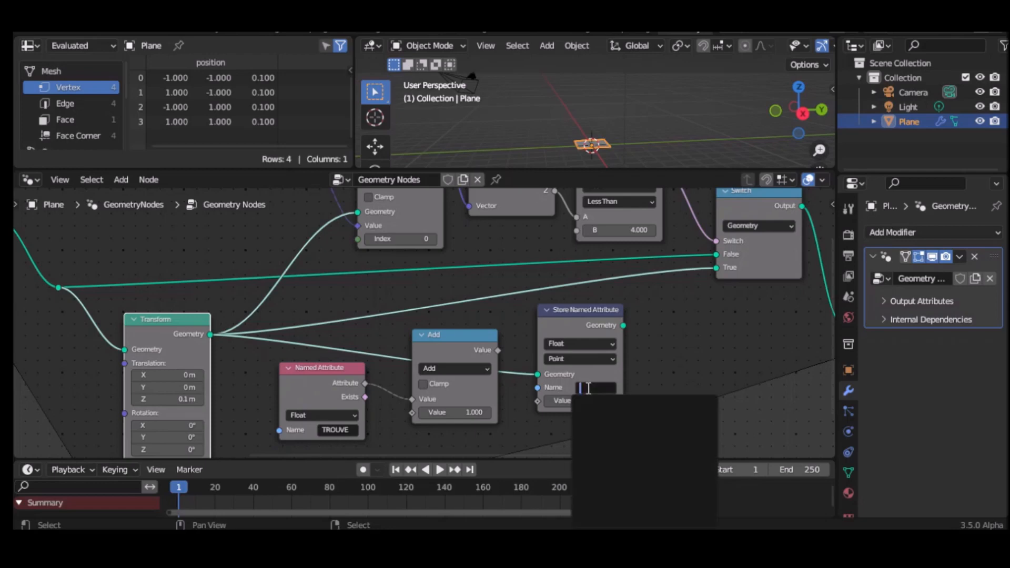
click(663, 372)
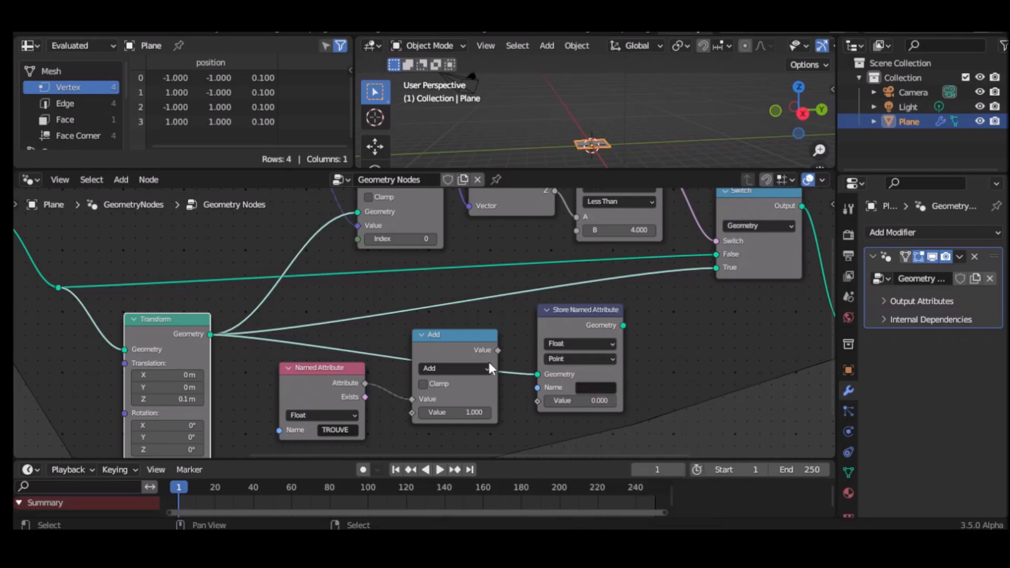
drag(498, 350, 539, 390)
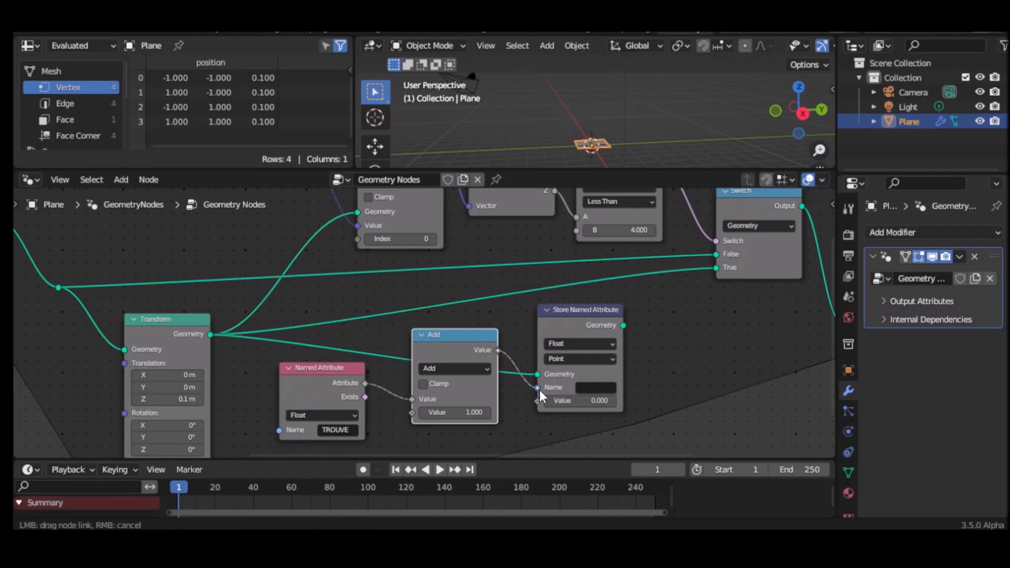
mouse_move(539, 390)
mouse_down()
mouse_move(522, 404)
mouse_move(542, 404)
mouse_up()
Step: Set the domain of the Store Named Attribute node inside the simulation zone to Face
click(597, 390)
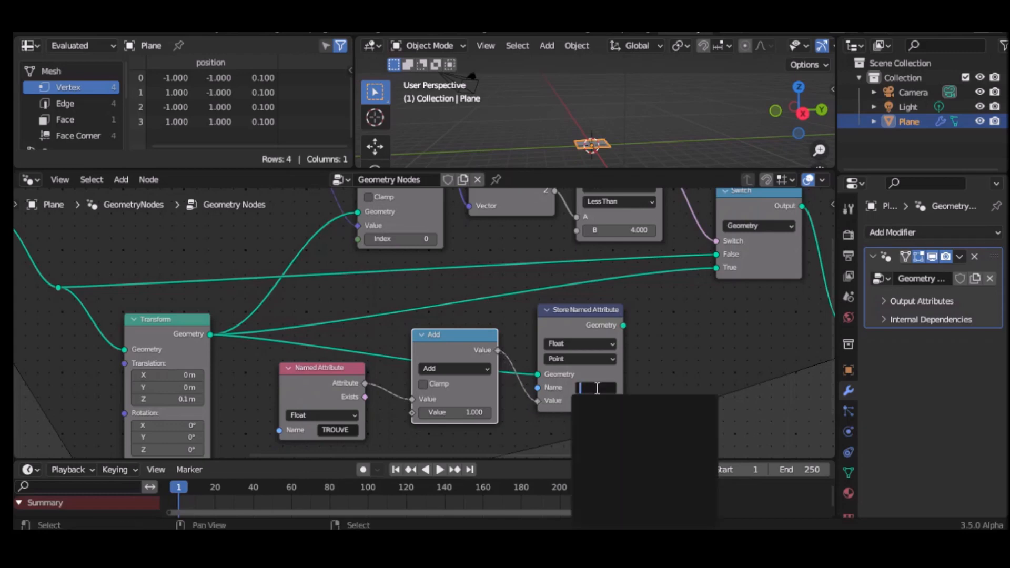
click(675, 352)
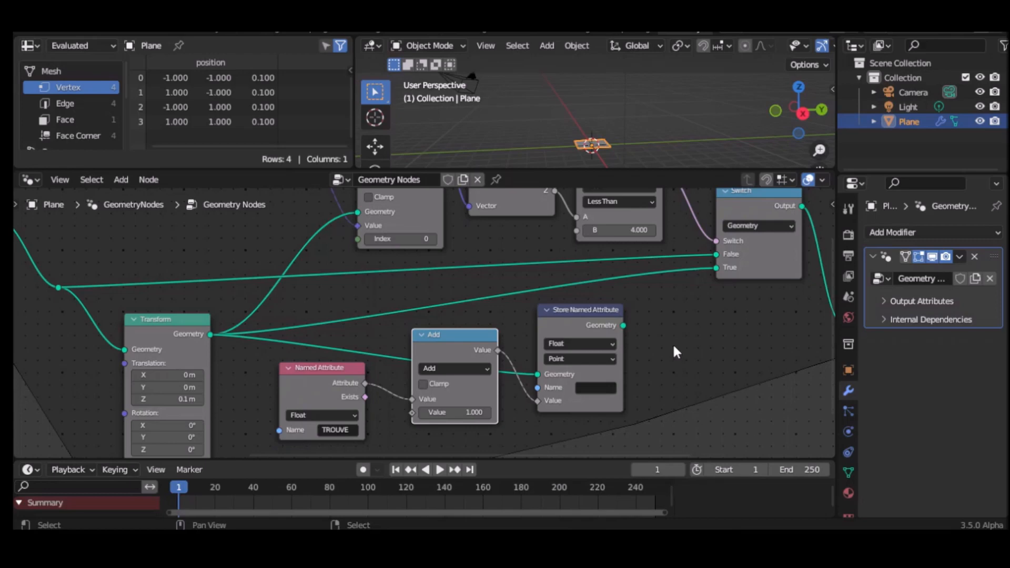
click(567, 360)
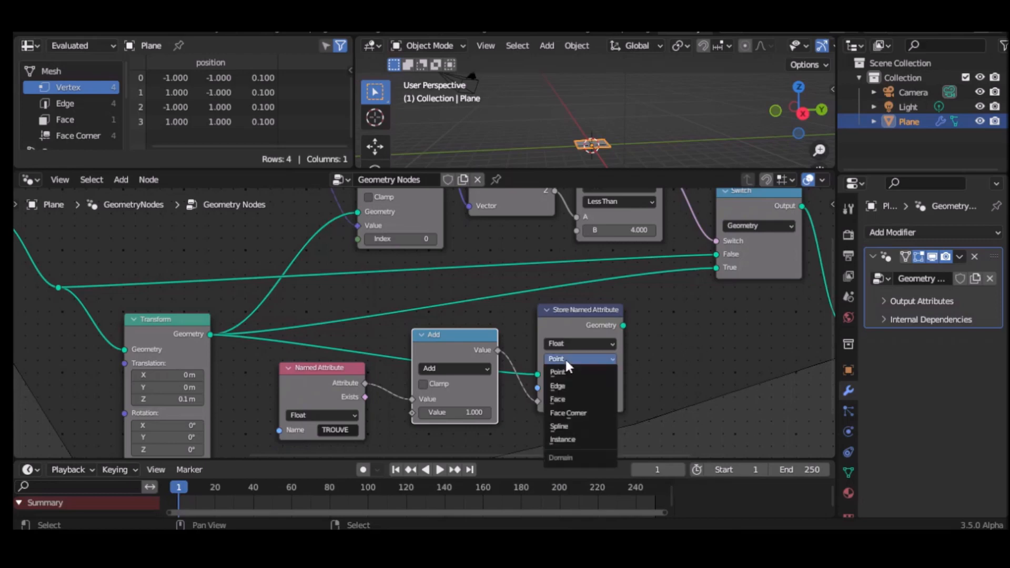
click(568, 396)
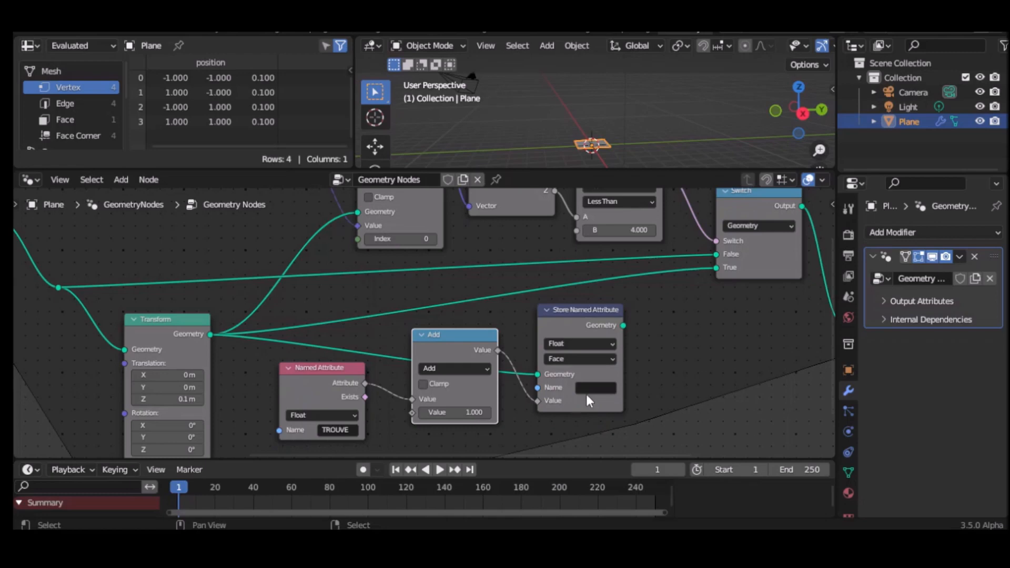
Step: Enter TROUVE as the Store Named Attribute node's name and connect its geometry to the Switch node's True input
click(587, 390)
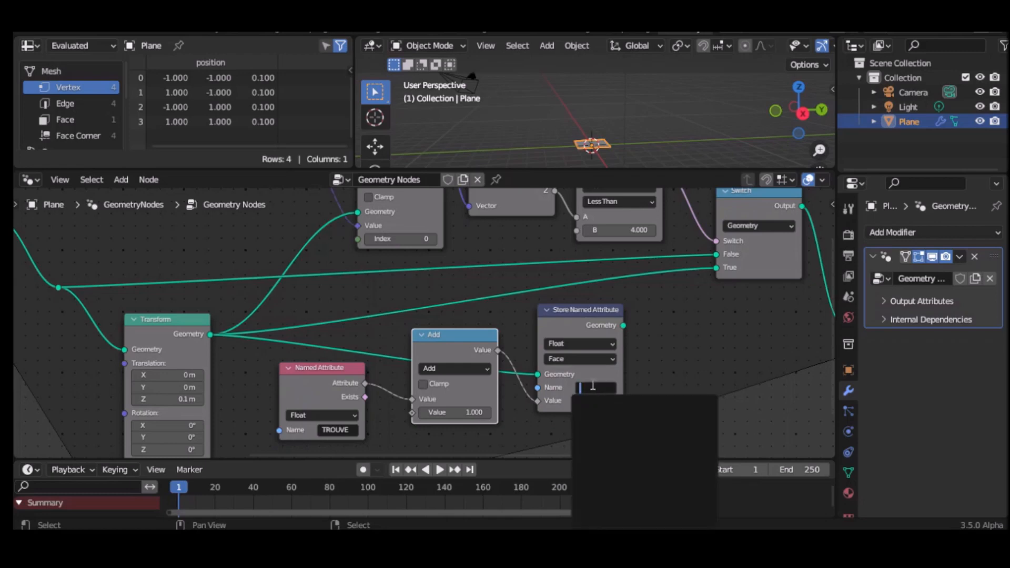
click(748, 396)
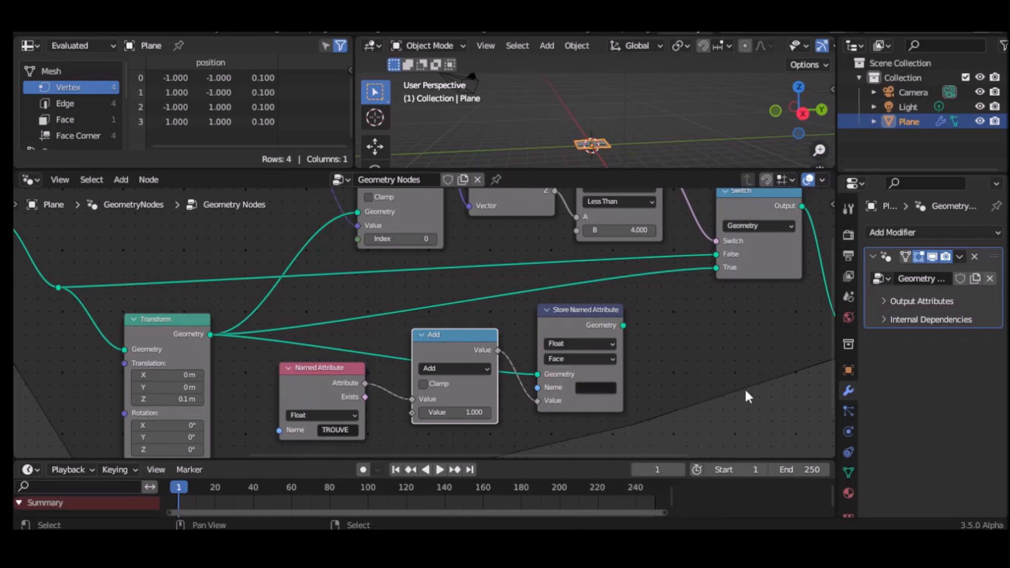
click(591, 393)
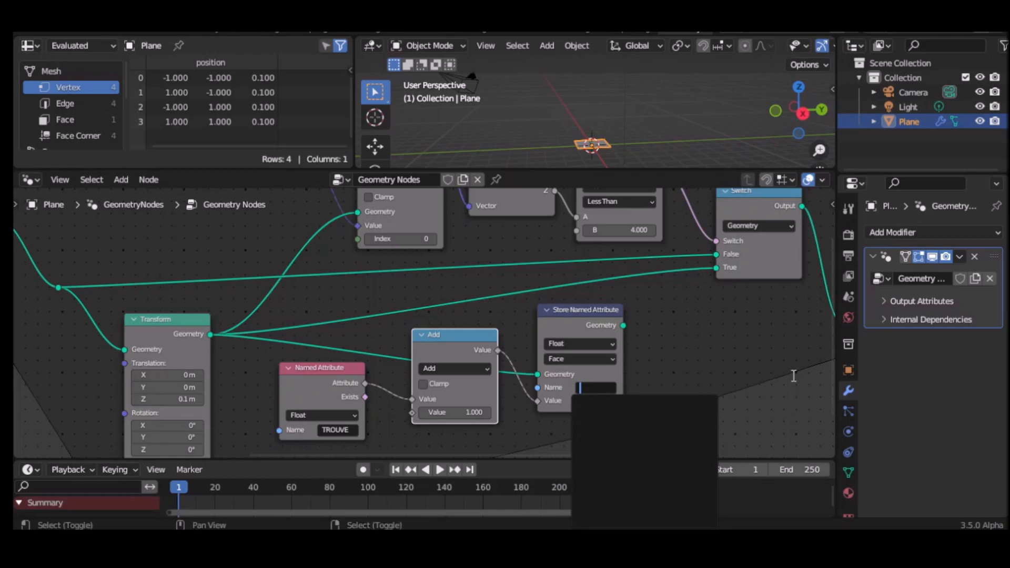
text(FA)
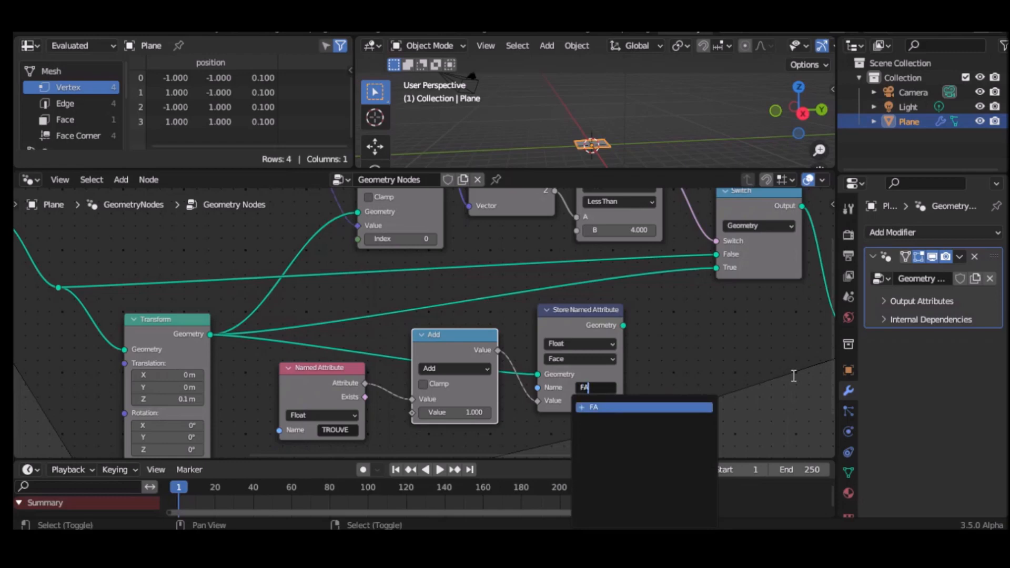
key(BackSpace)
key(BackSpace)
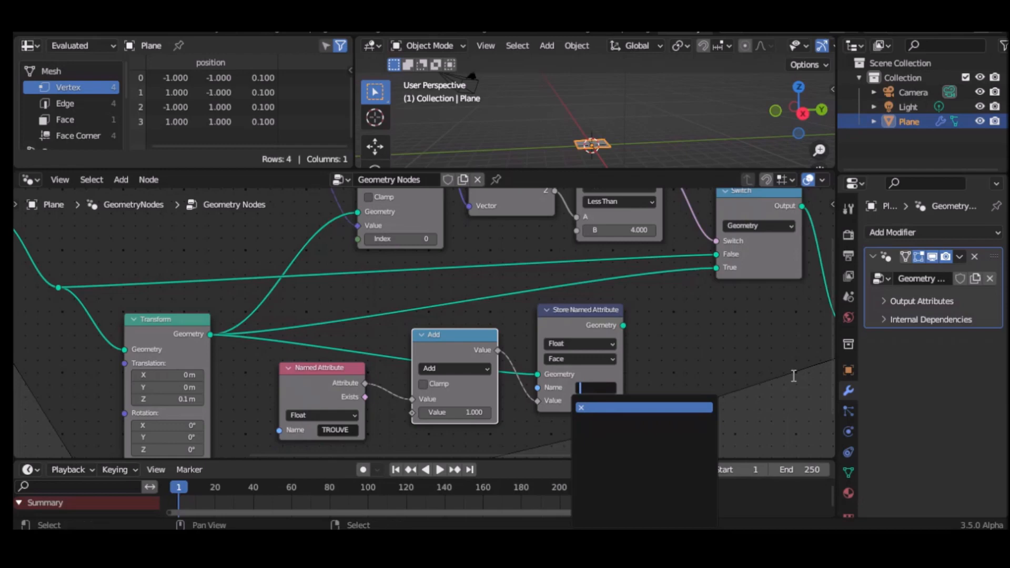
text(TROUVE)
key(Return)
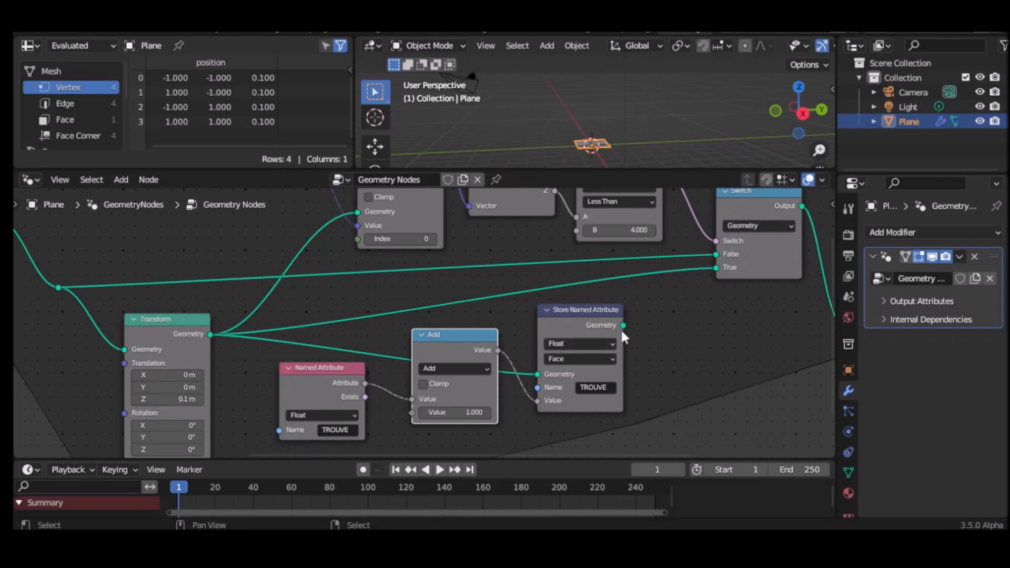
drag(623, 326, 711, 267)
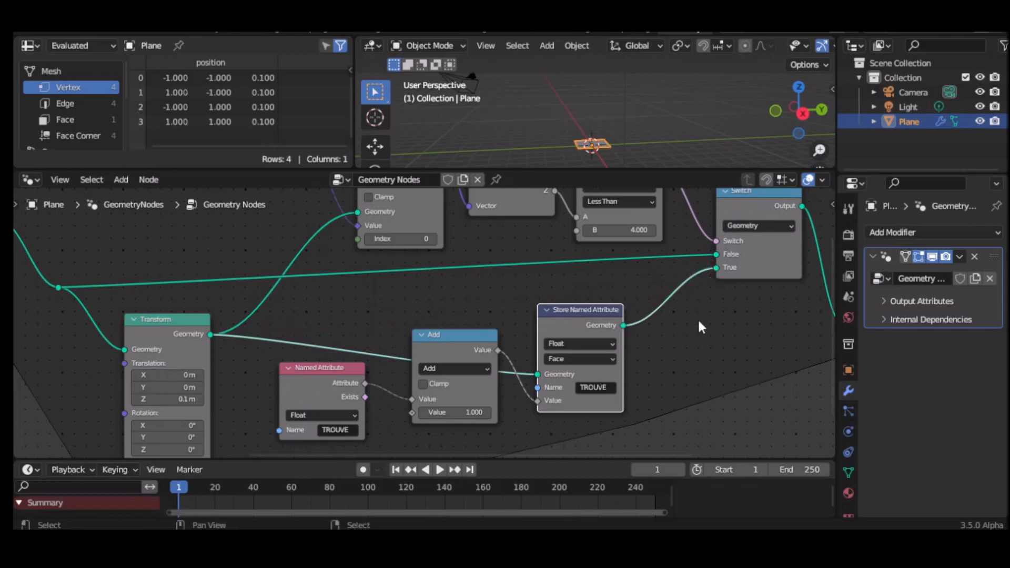
Step: Move the Group Output node farther away from the Simulation Output node to make room between them
middle_drag(698, 319, 374, 341)
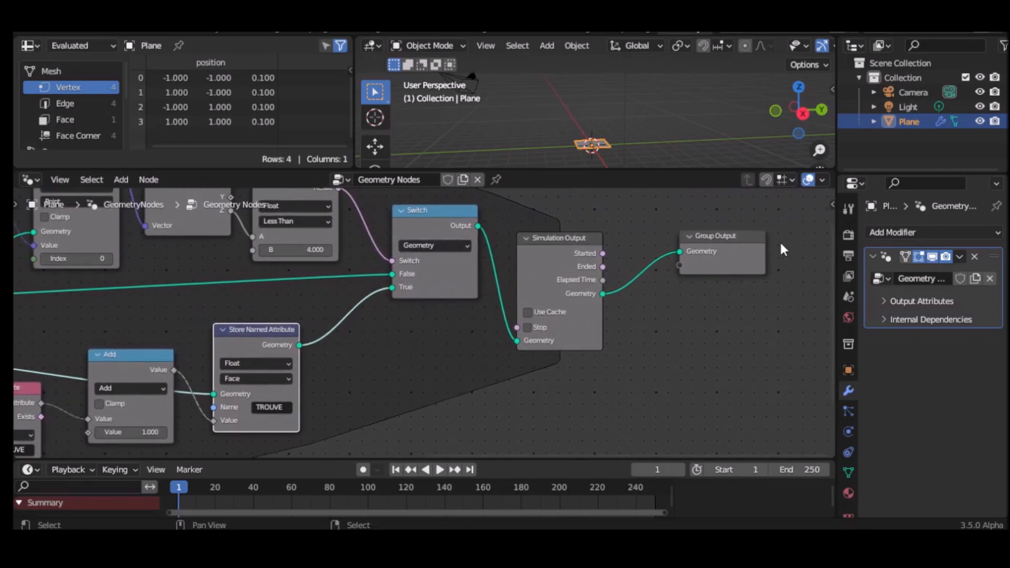
drag(722, 236, 785, 238)
middle_drag(699, 320, 435, 327)
drag(537, 245, 725, 243)
Step: Add a Named Attribute node between the Simulation Output and Group Output nodes and choose TROUVE as its name
click(484, 404)
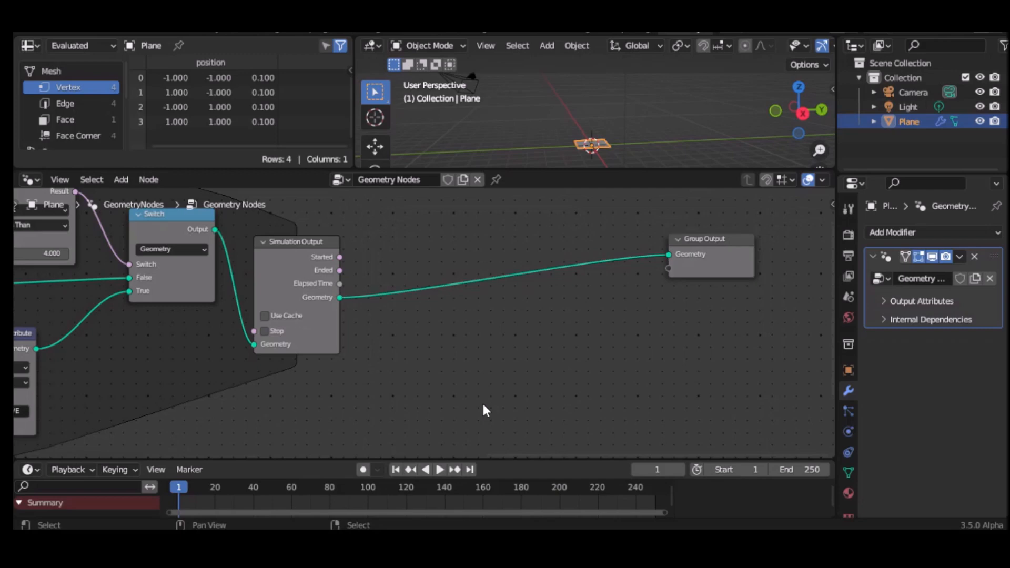
key(shift+a)
mouse_move(449, 383)
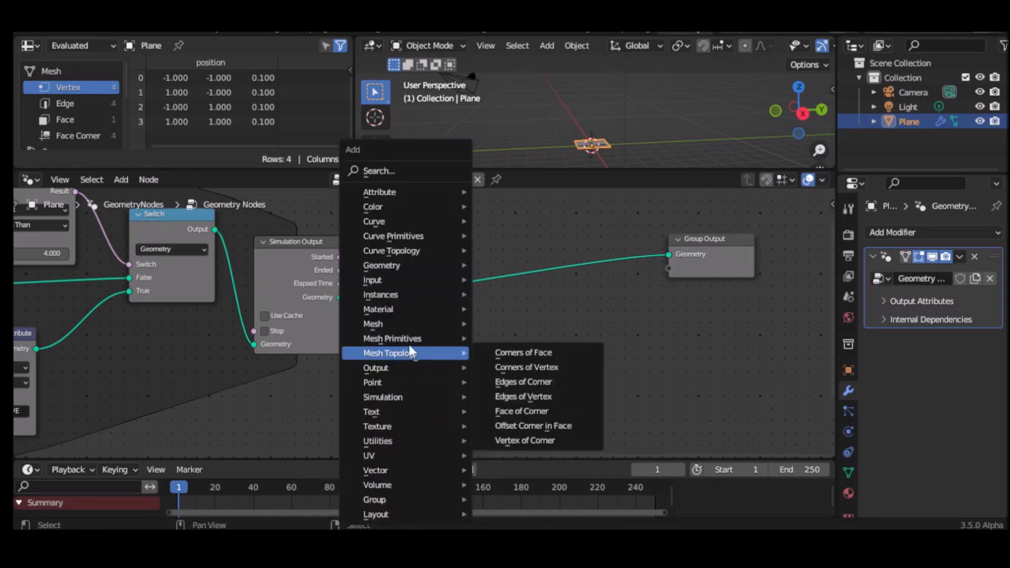
mouse_move(387, 200)
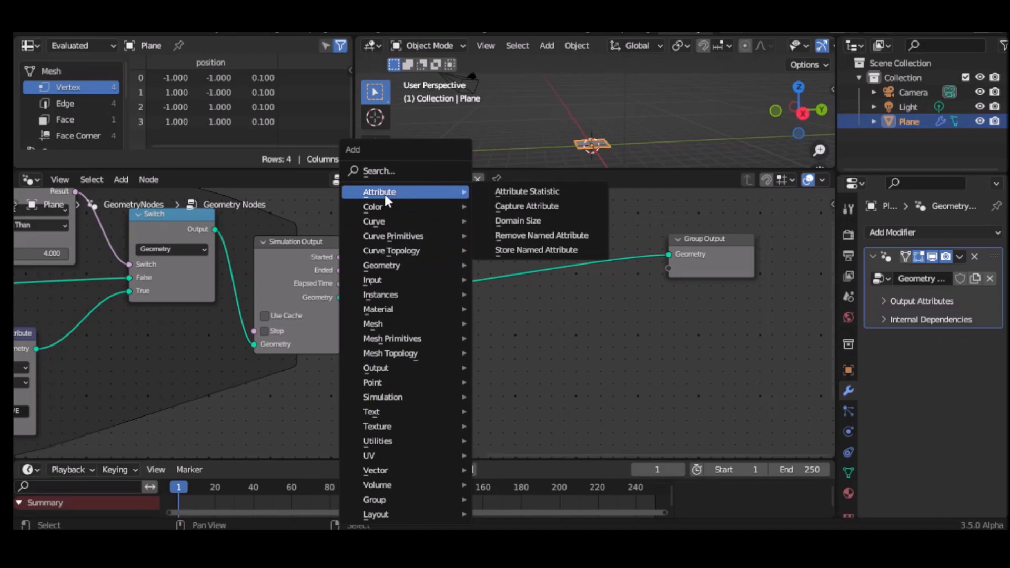
click(383, 171)
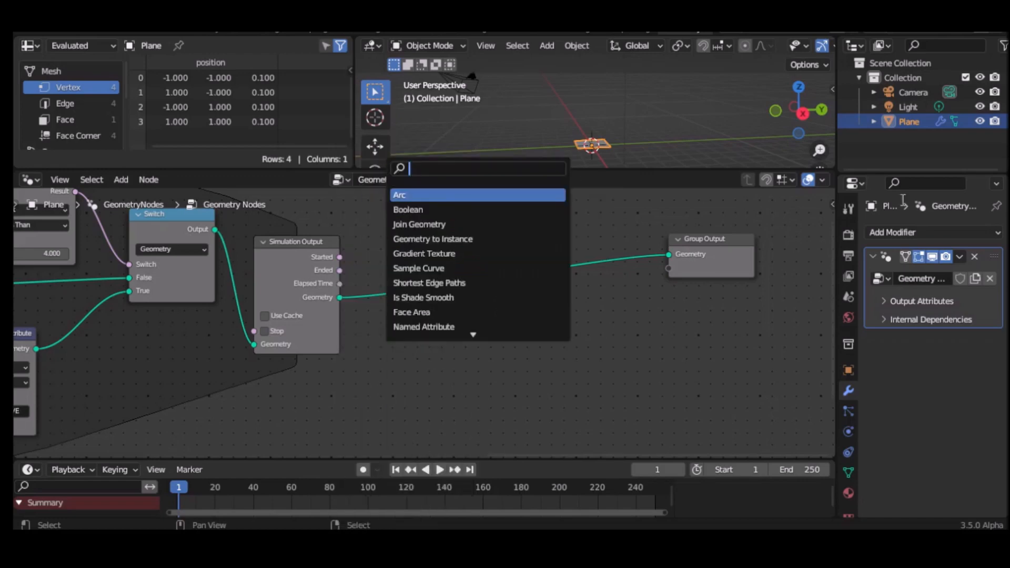
text(Nam)
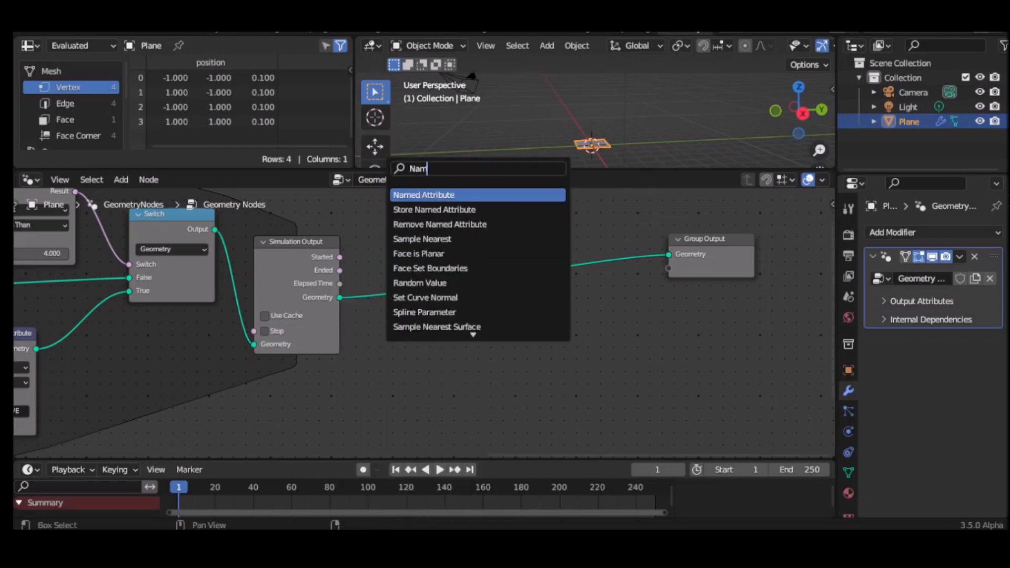
text(ed)
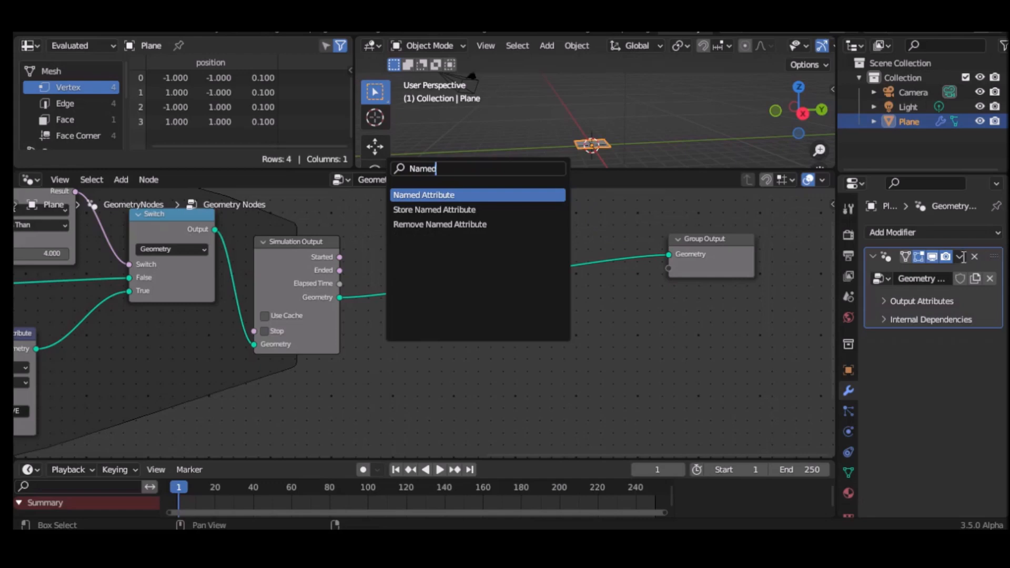
click(436, 196)
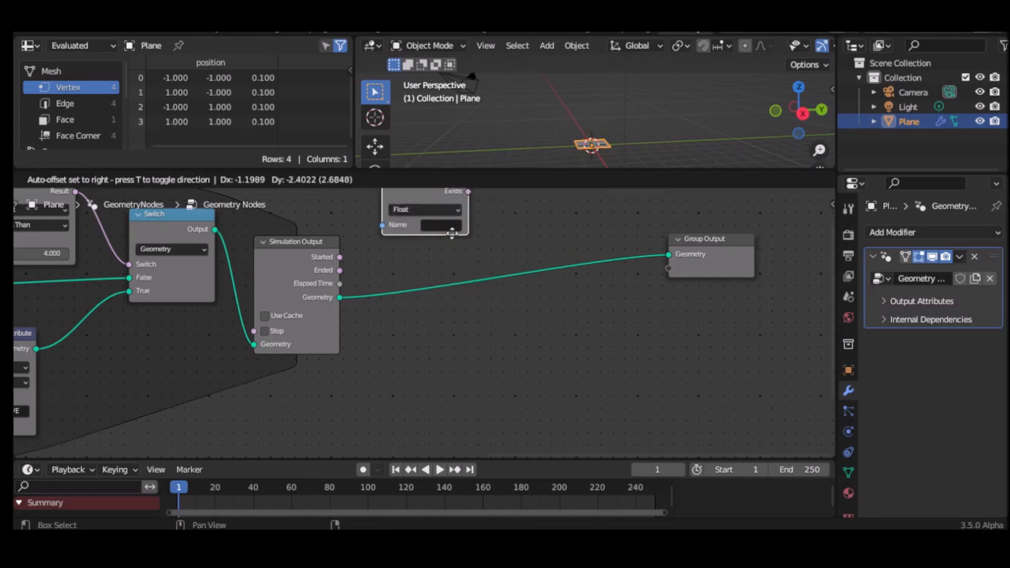
click(443, 352)
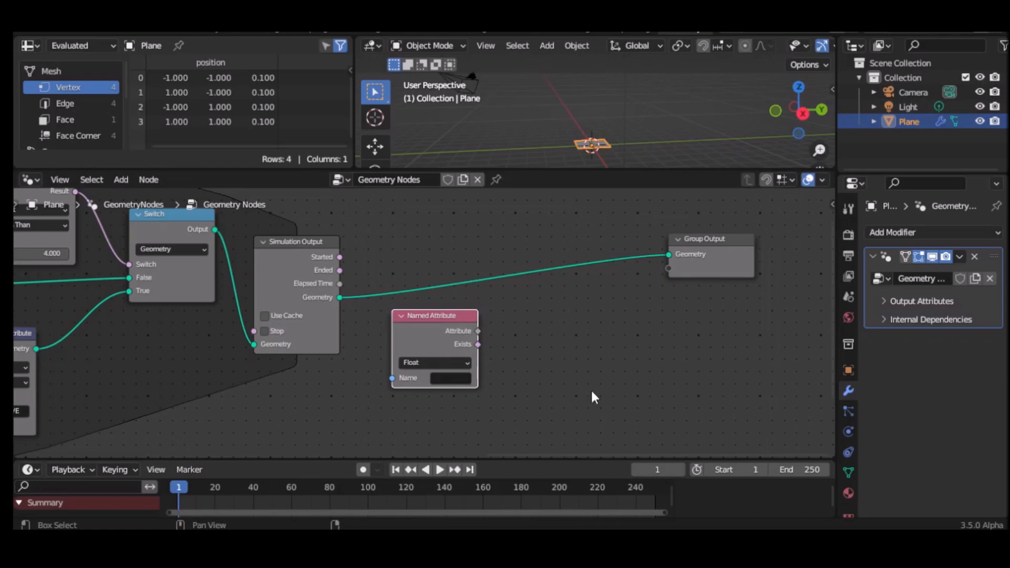
click(442, 380)
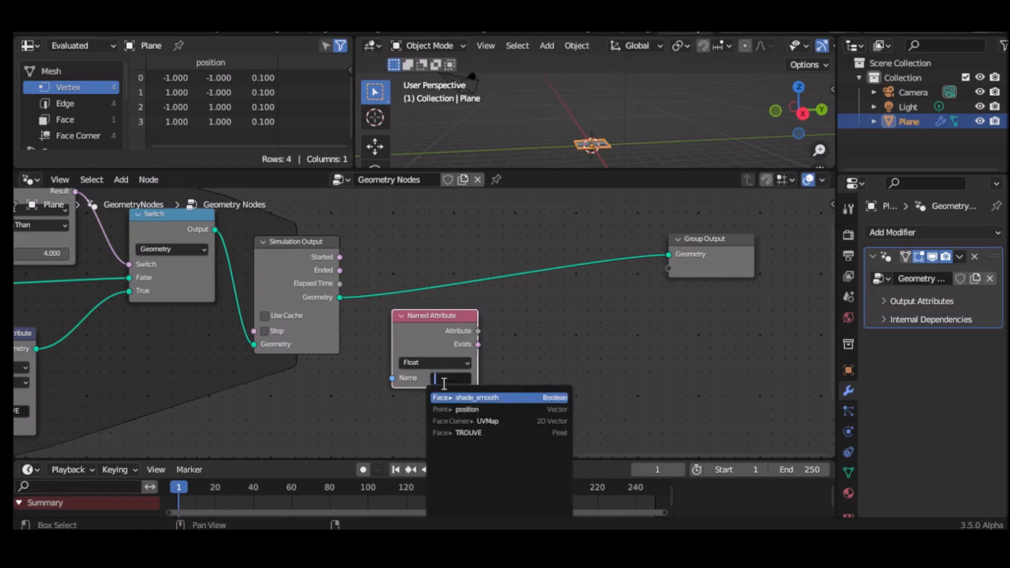
click(474, 433)
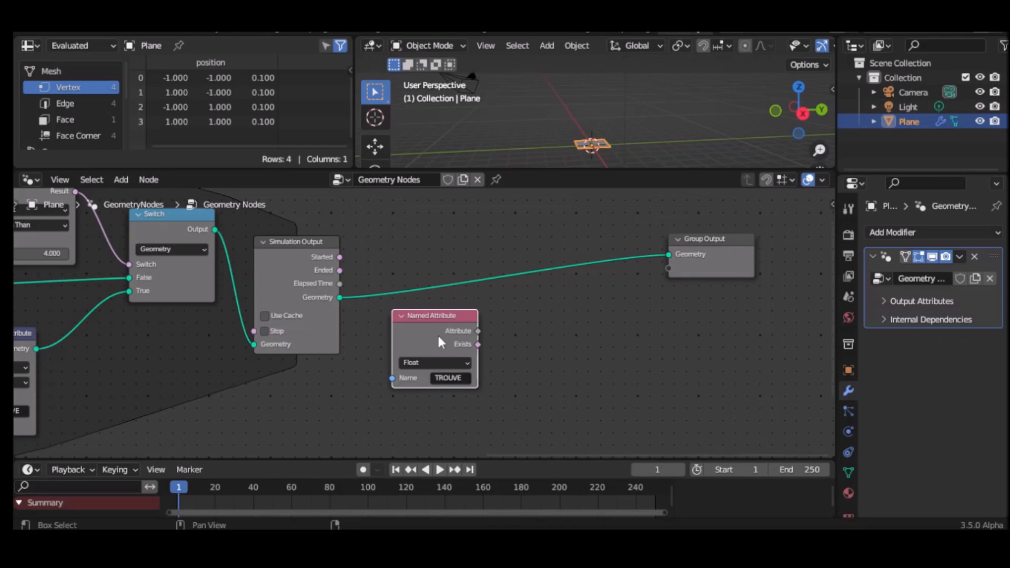
Step: Move the Named Attribute node closer to the Simulation Output node and add a Value to String node beside it
drag(424, 318, 385, 343)
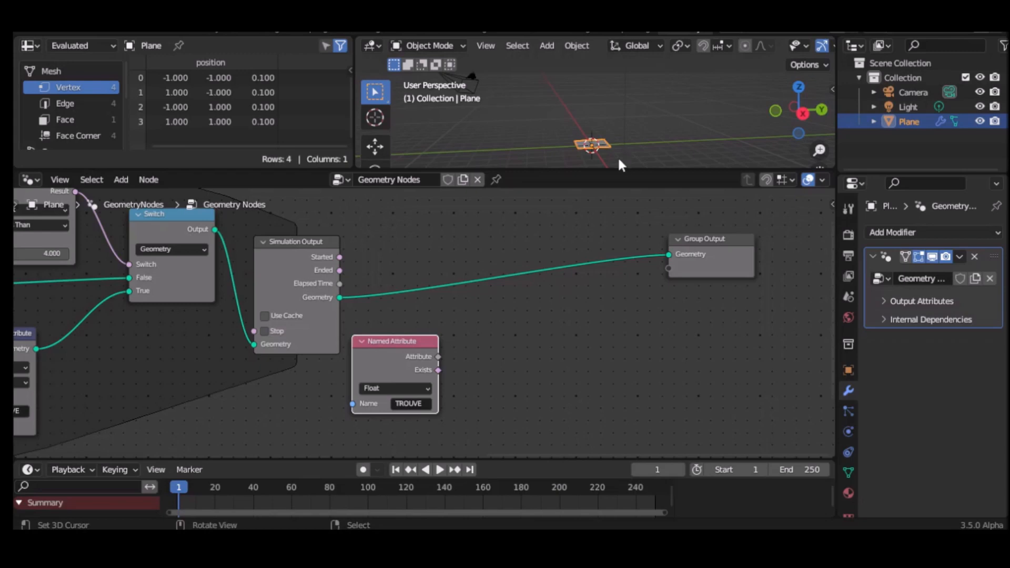
key(shift+a)
mouse_move(611, 351)
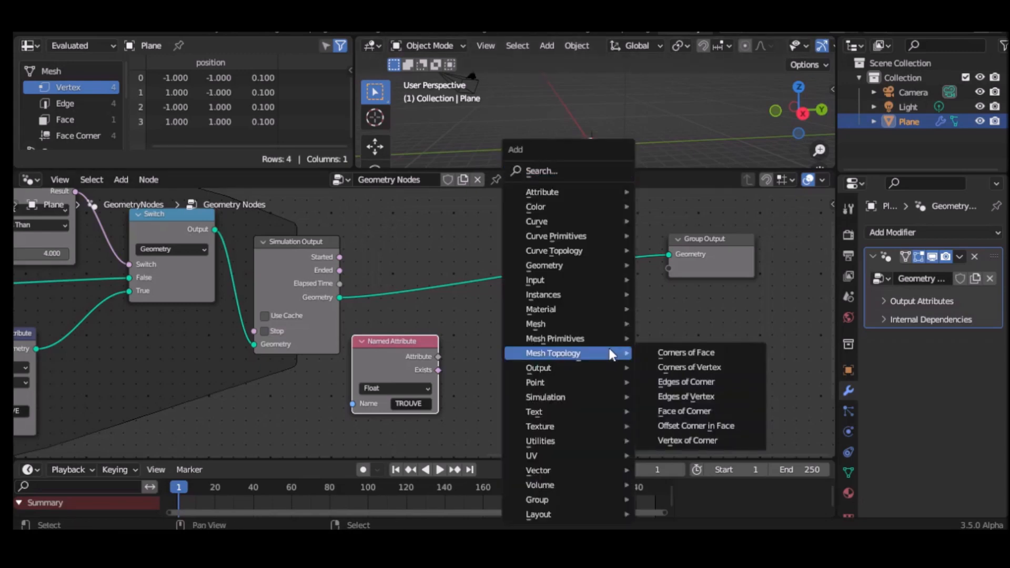
mouse_move(541, 281)
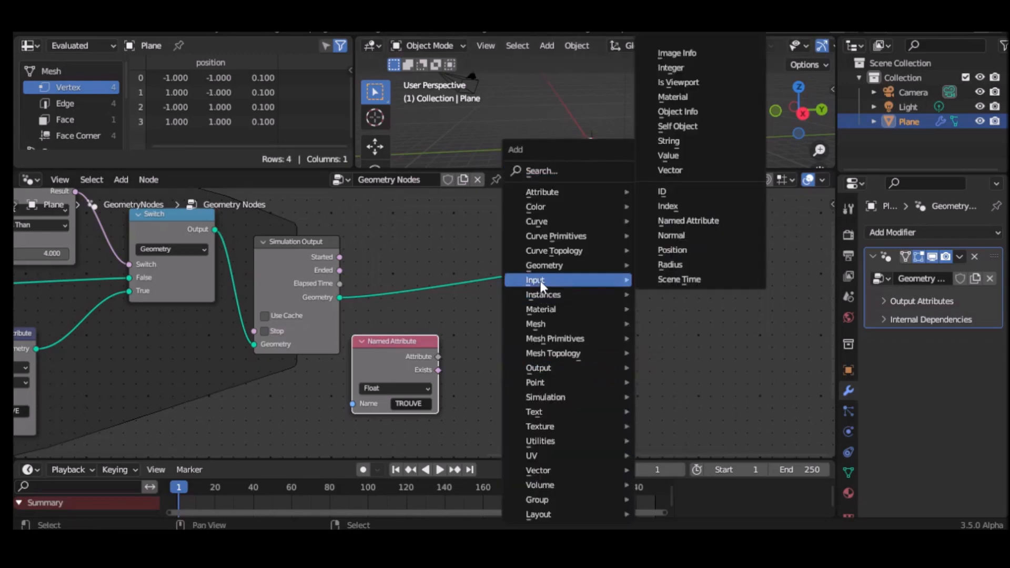
click(548, 172)
text(va)
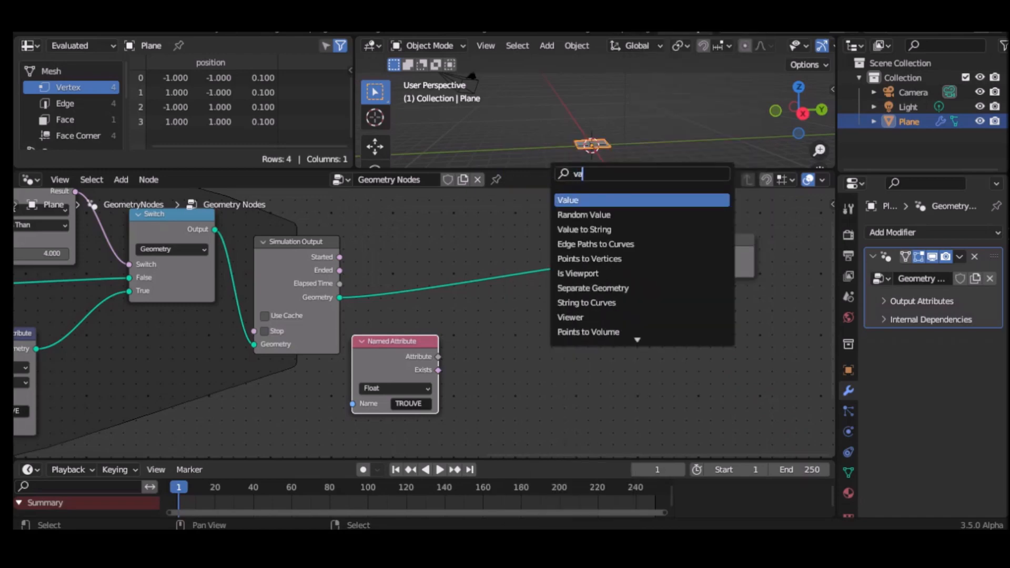
text(lue)
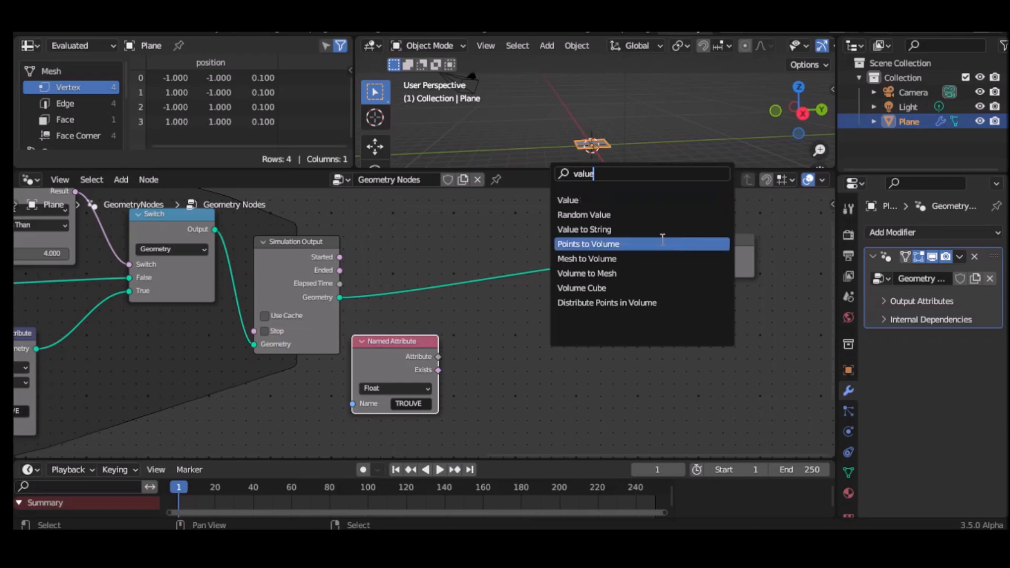
click(588, 230)
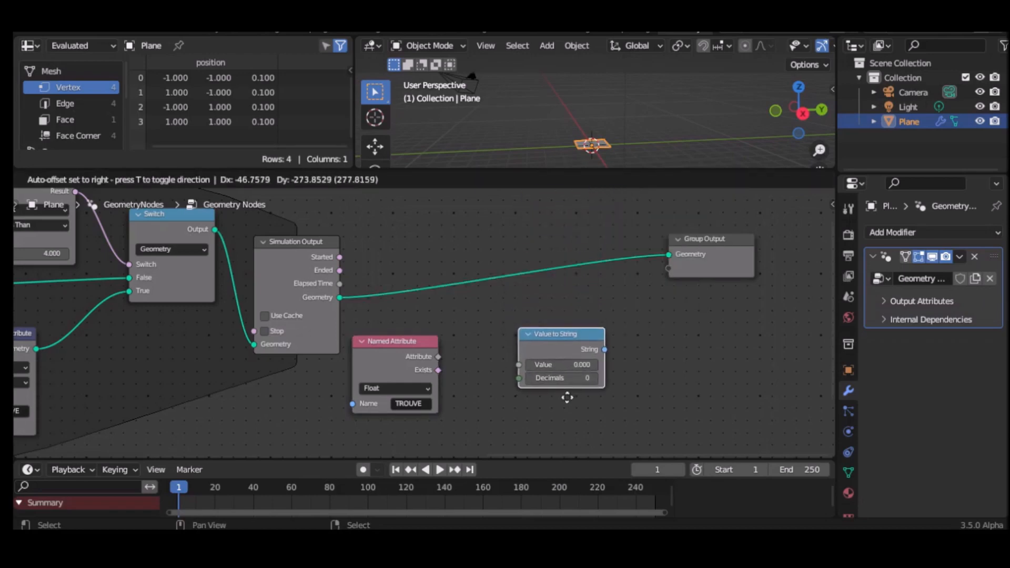
click(551, 413)
Step: Try to link the Named Attribute node's Attribute output directly to the Value to String node's Value input
drag(437, 357, 509, 362)
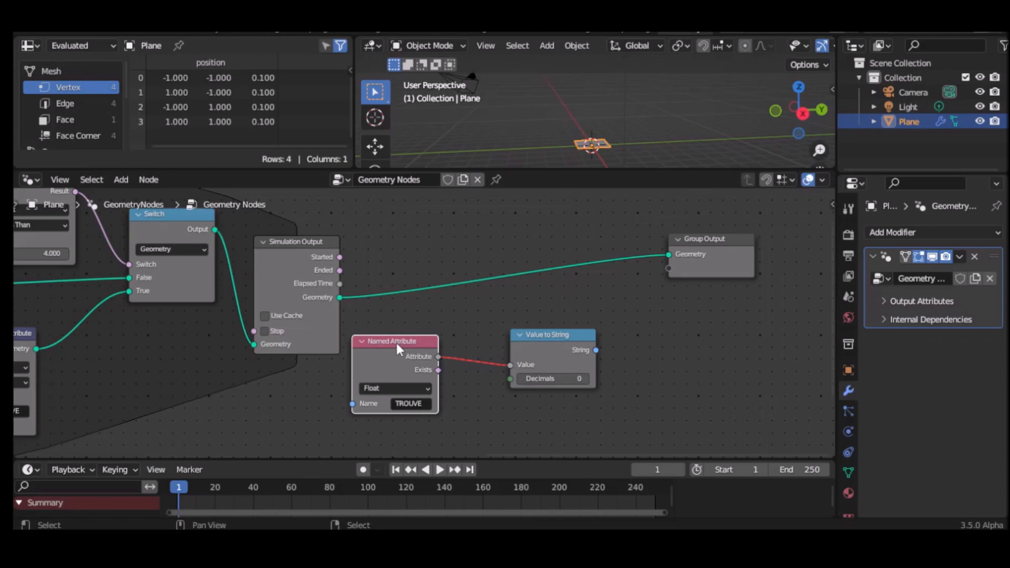
drag(543, 339, 593, 325)
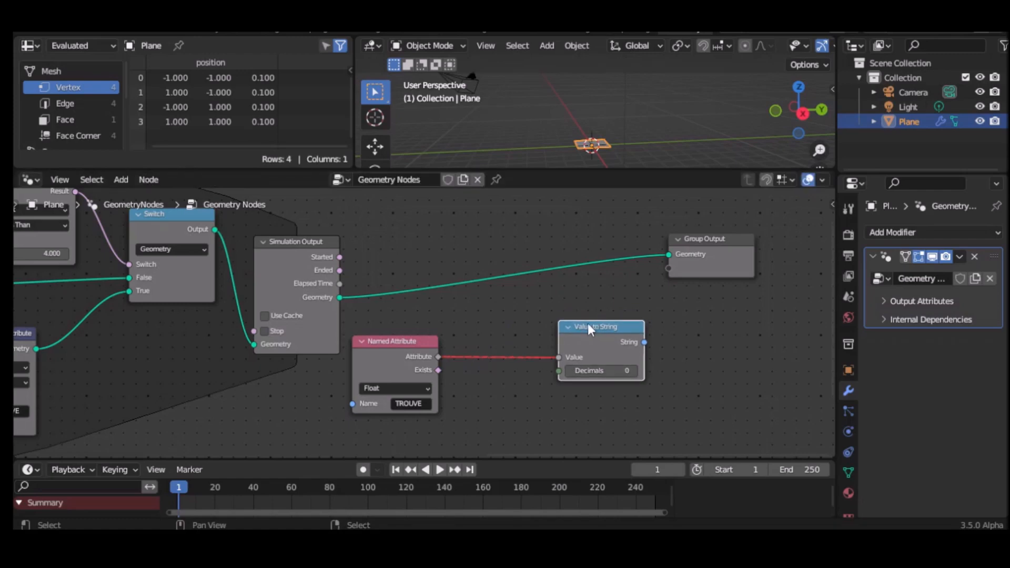
drag(558, 358, 539, 337)
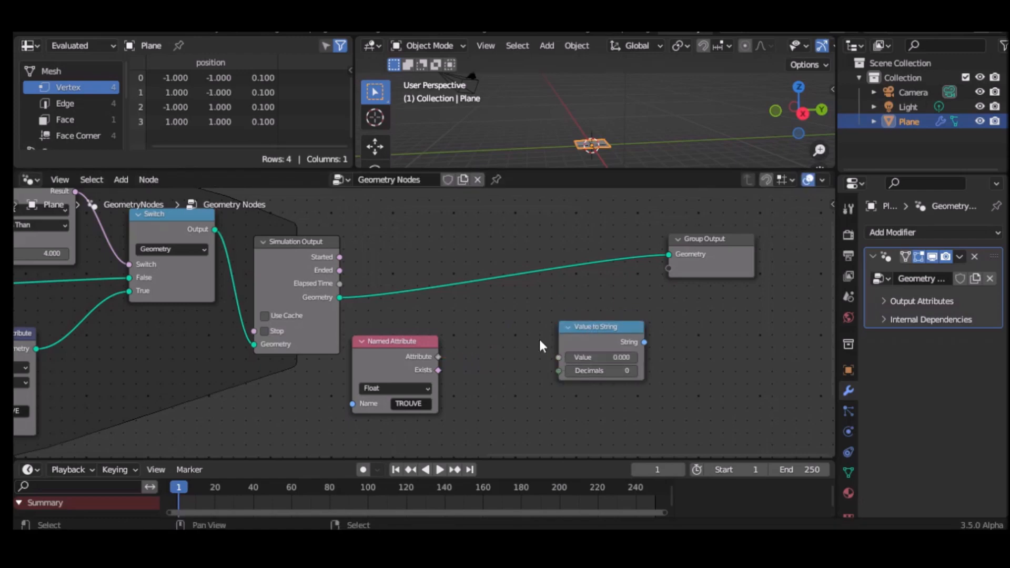
Step: Add a Sample Index node between the Named Attribute and Value to String nodes
key(shift+a)
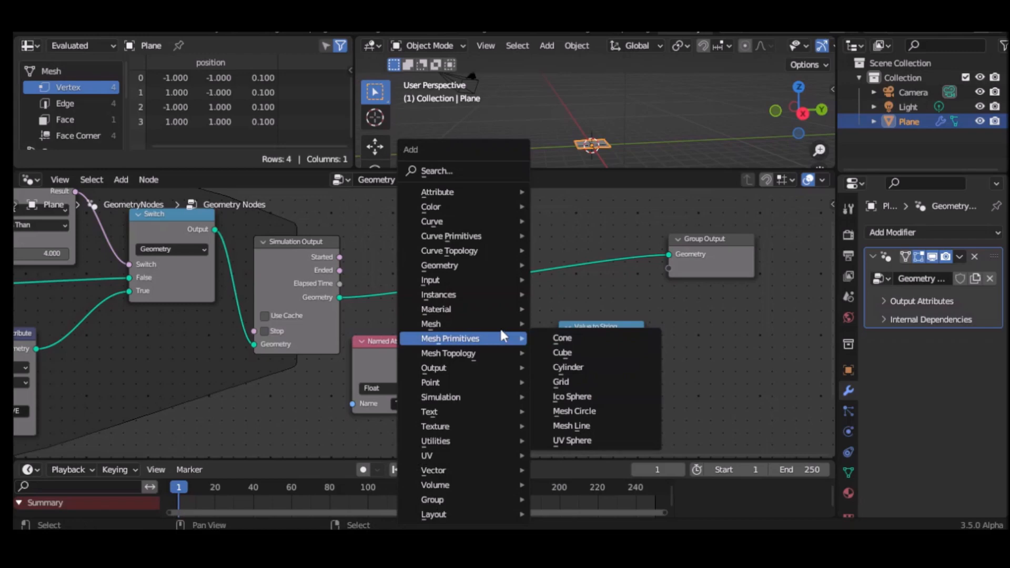
mouse_move(453, 224)
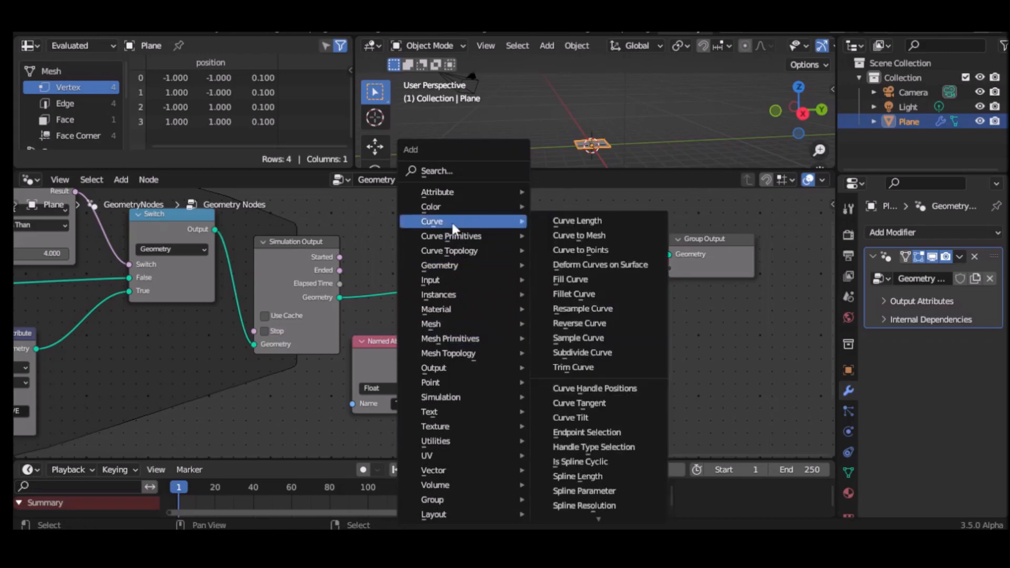
mouse_move(451, 265)
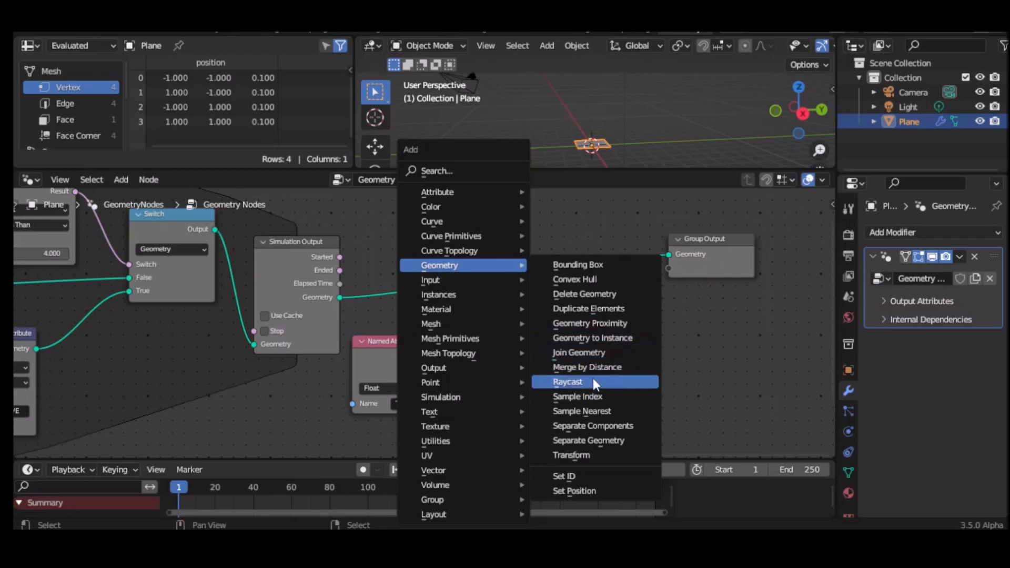
mouse_move(481, 269)
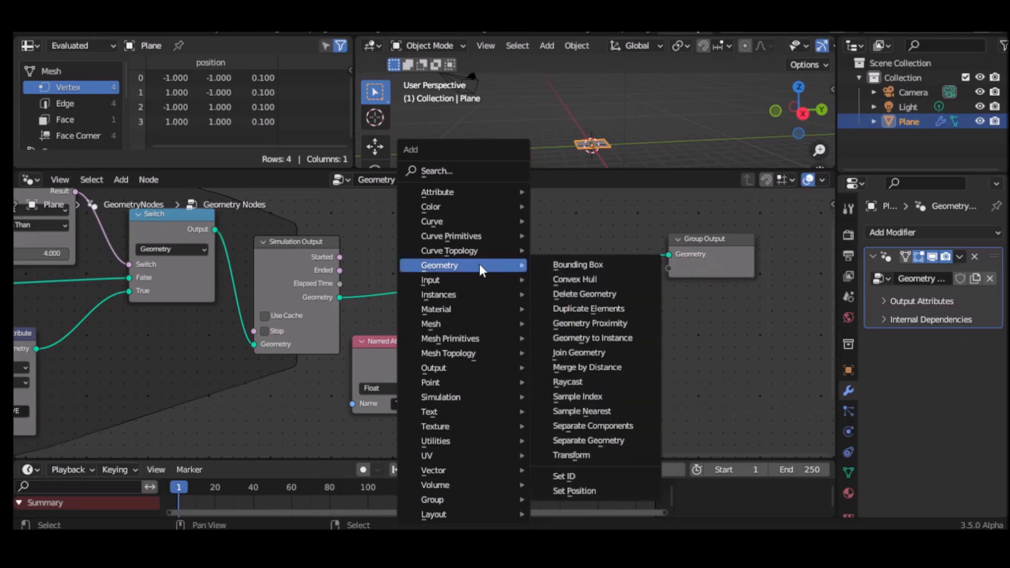
click(445, 170)
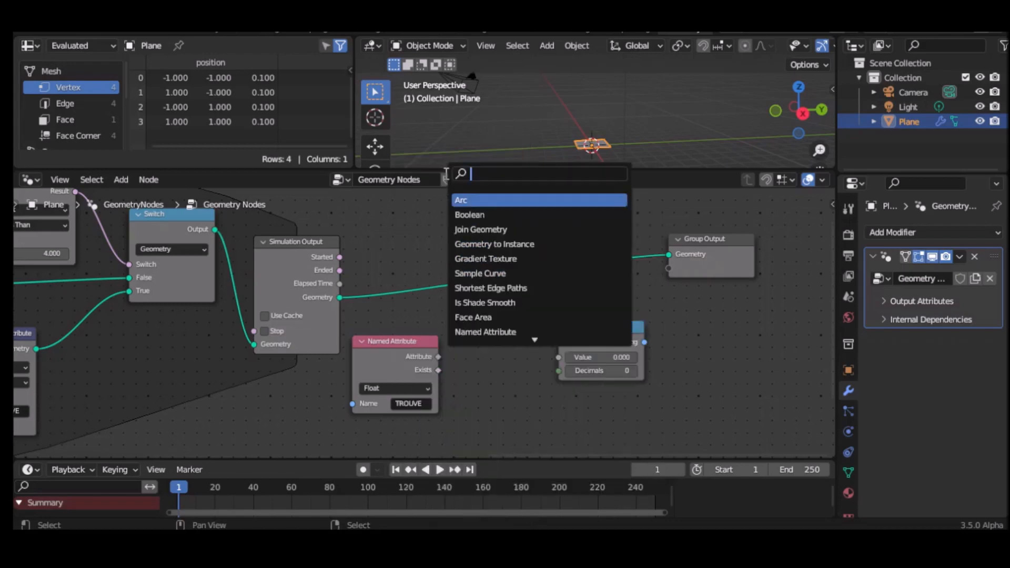
text(Sa)
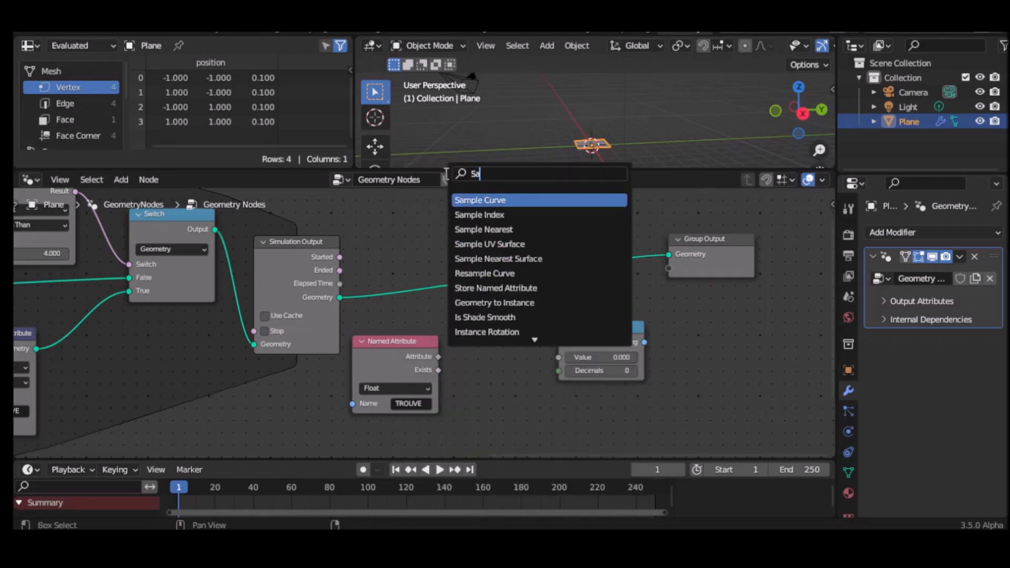
text(mple)
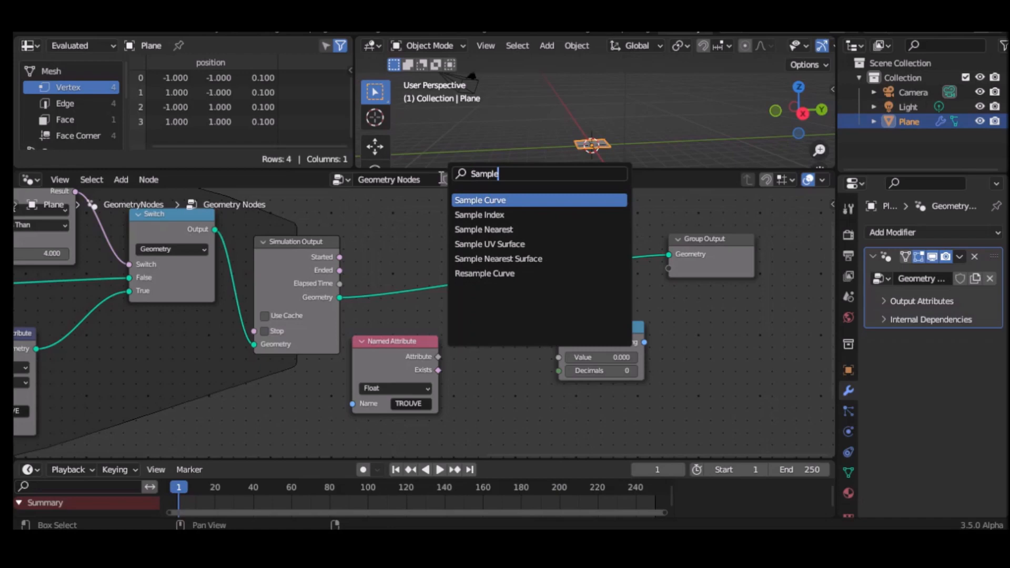
click(500, 214)
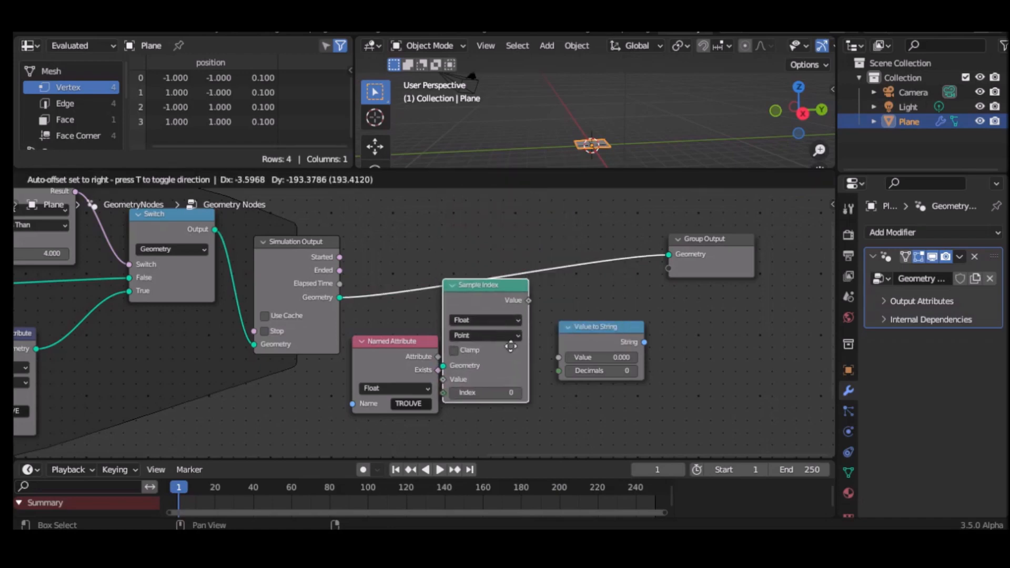
click(515, 364)
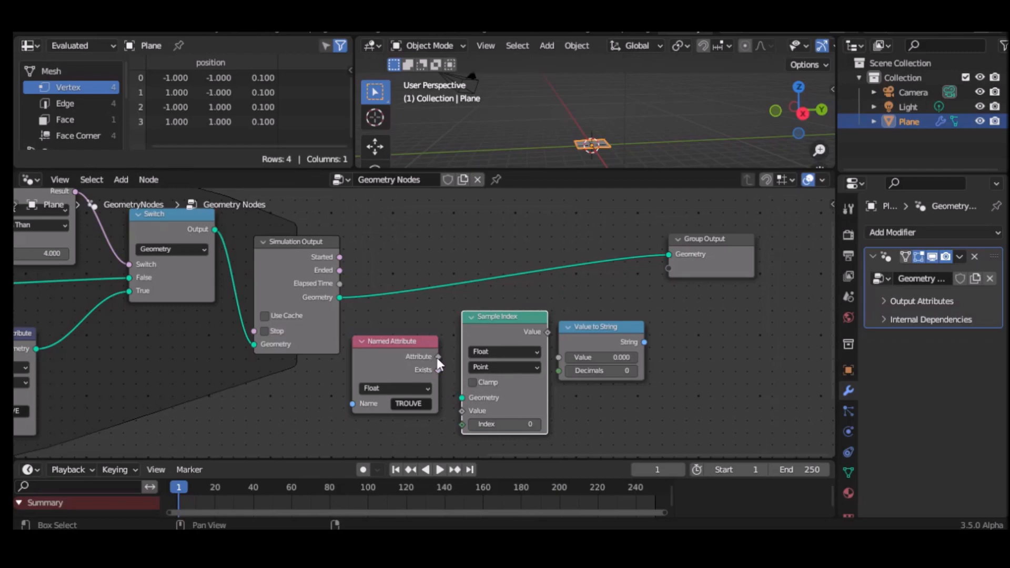
Step: Wire Sample Index with TROUVE into Value, the Simulation Output's geometry into Geometry, and its Value output into the Value to String node's Value input
mouse_move(437, 358)
drag(438, 357, 458, 408)
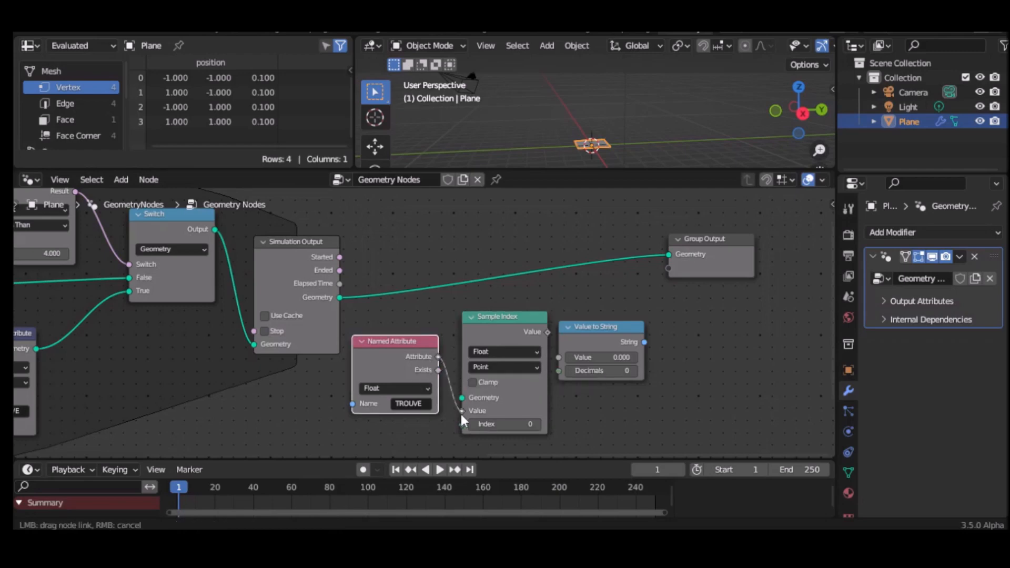
drag(462, 415, 462, 415)
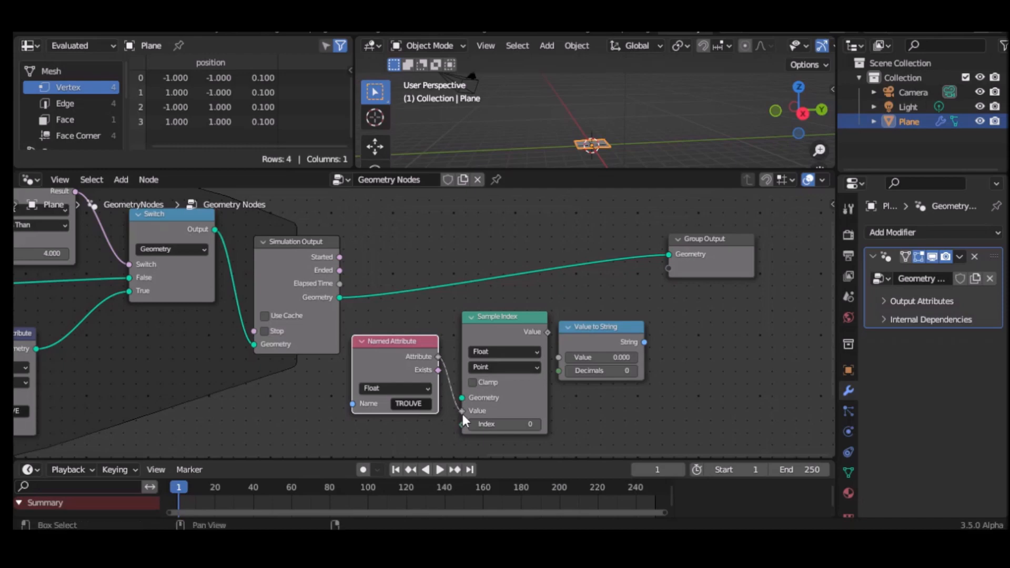
drag(339, 297, 473, 395)
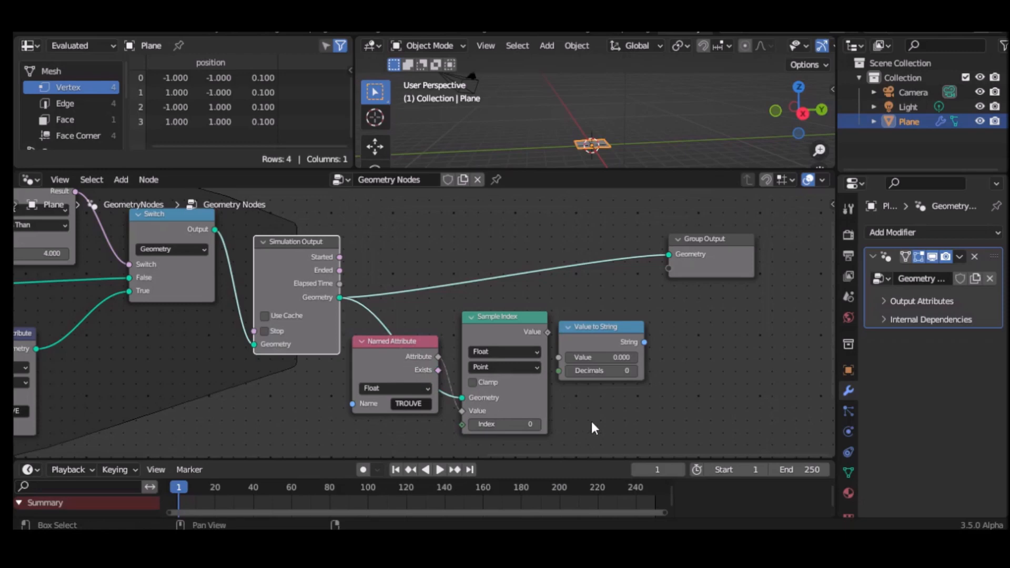
drag(615, 327, 640, 326)
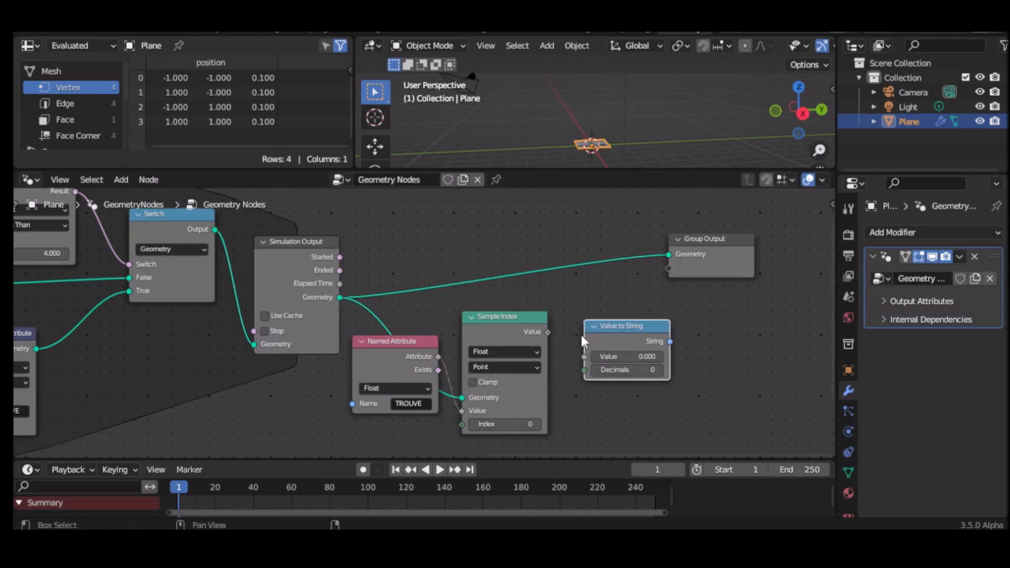
drag(547, 332, 584, 350)
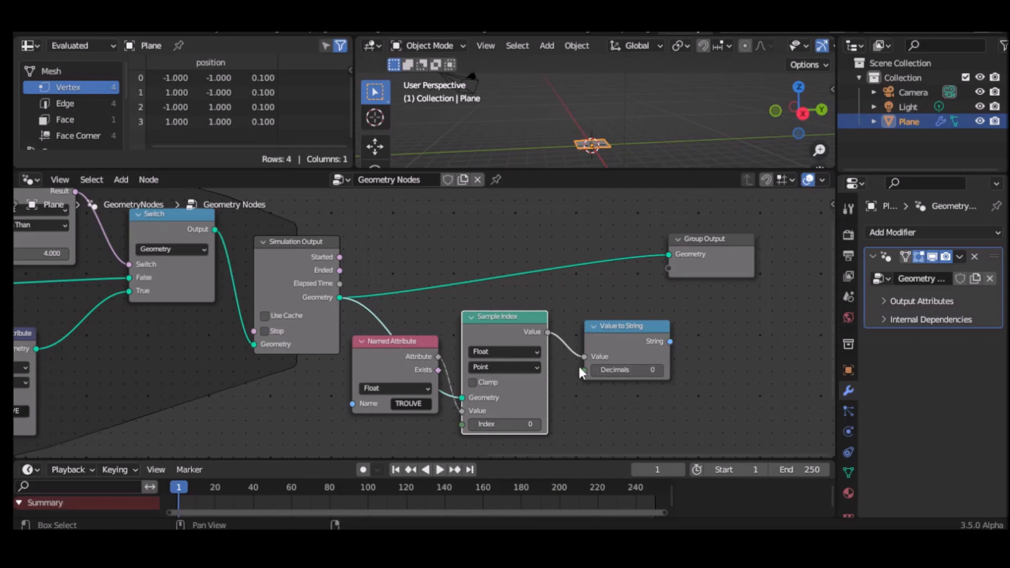
Step: Spread out the Named Attribute and Sample Index nodes so their links are clear, and set the Sample Index domain to Face
drag(398, 341, 343, 377)
drag(476, 325, 445, 325)
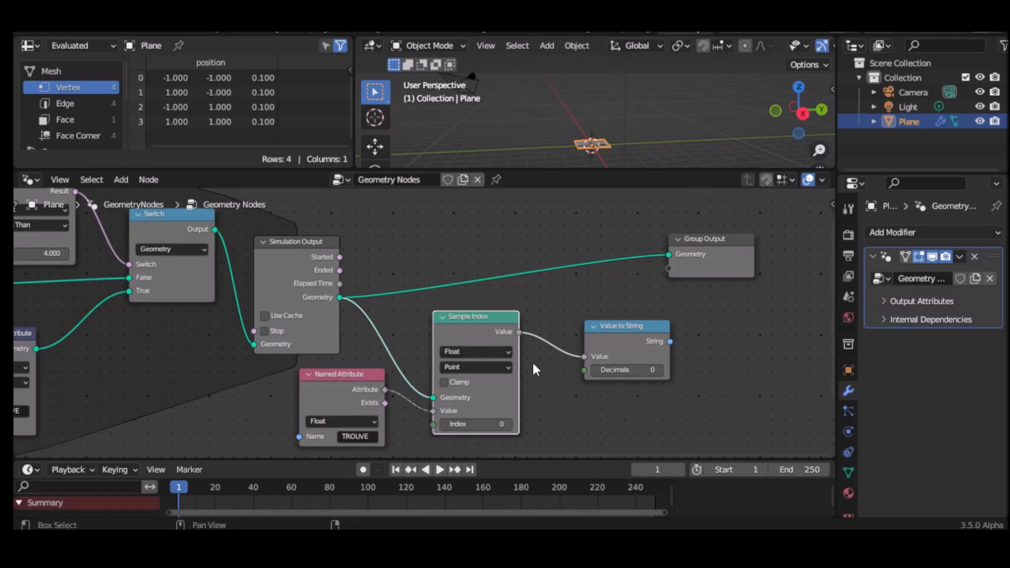
click(463, 367)
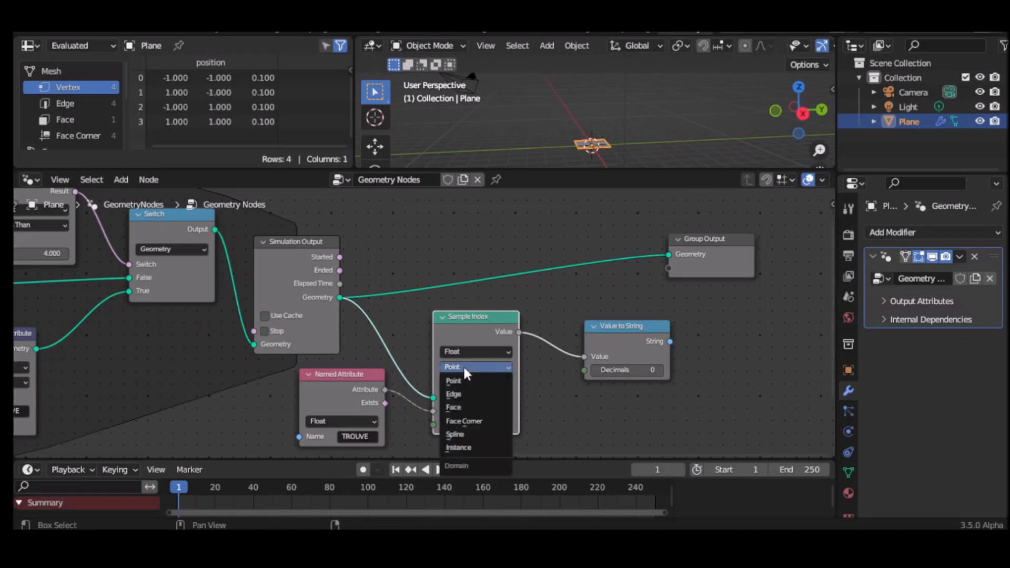
click(464, 405)
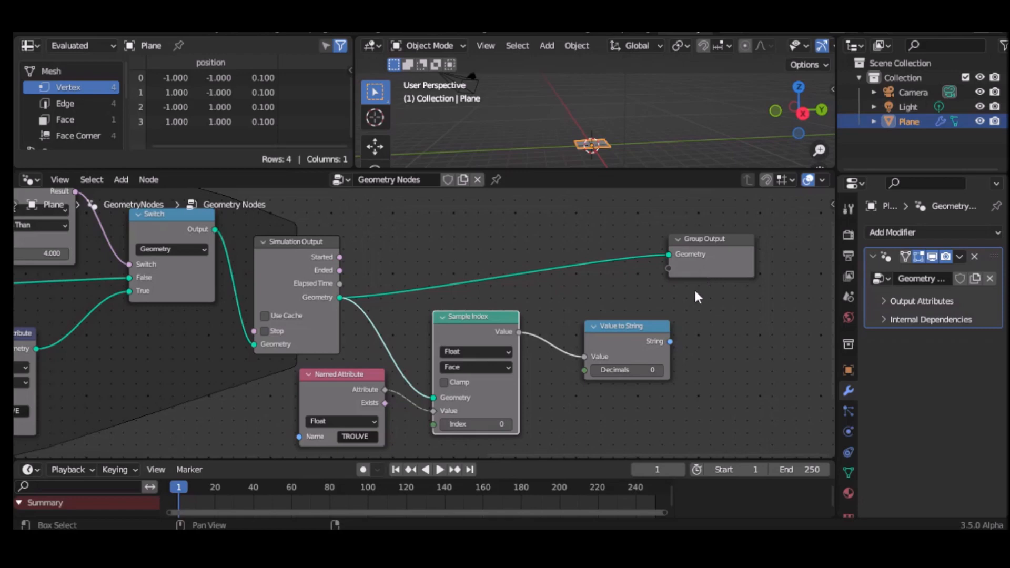
Step: Move the Value to String node closer to Sample Index and the Group Output node farther away to free up space
drag(639, 327, 593, 327)
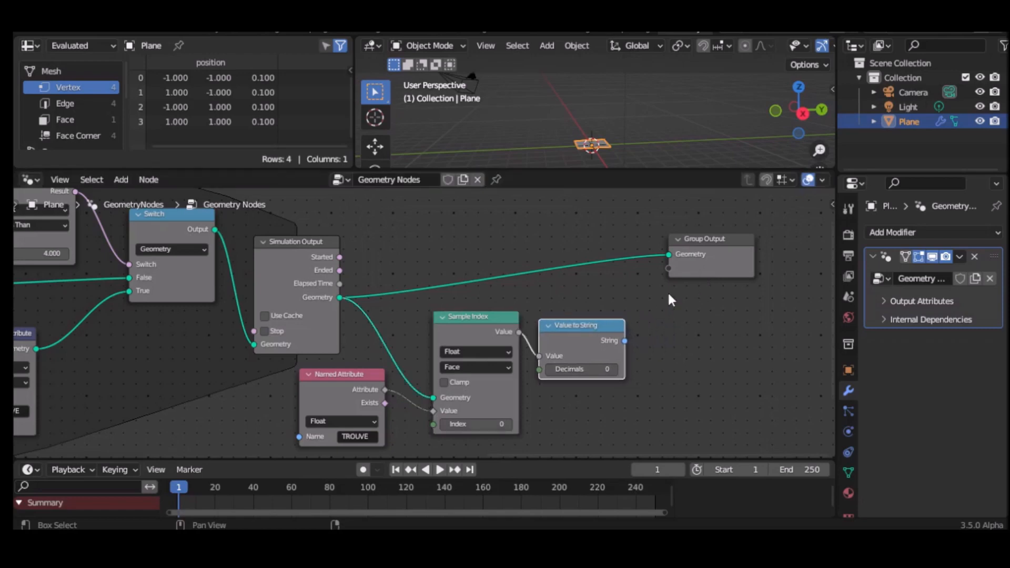
middle_drag(724, 322, 545, 314)
drag(537, 239, 721, 248)
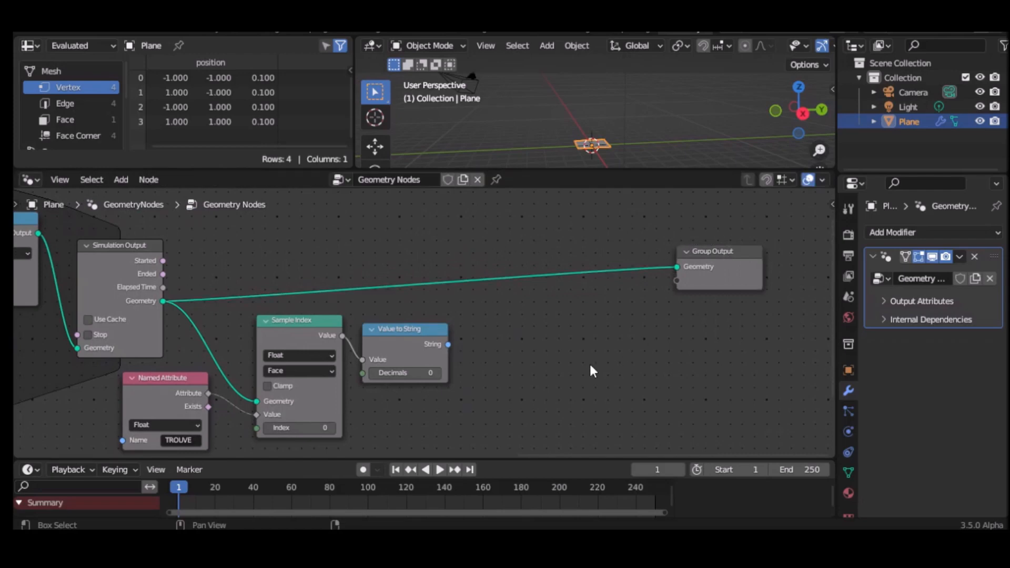
Step: Add a String to Curves node after Value to String and connect the String output to its String input
key(shift+a)
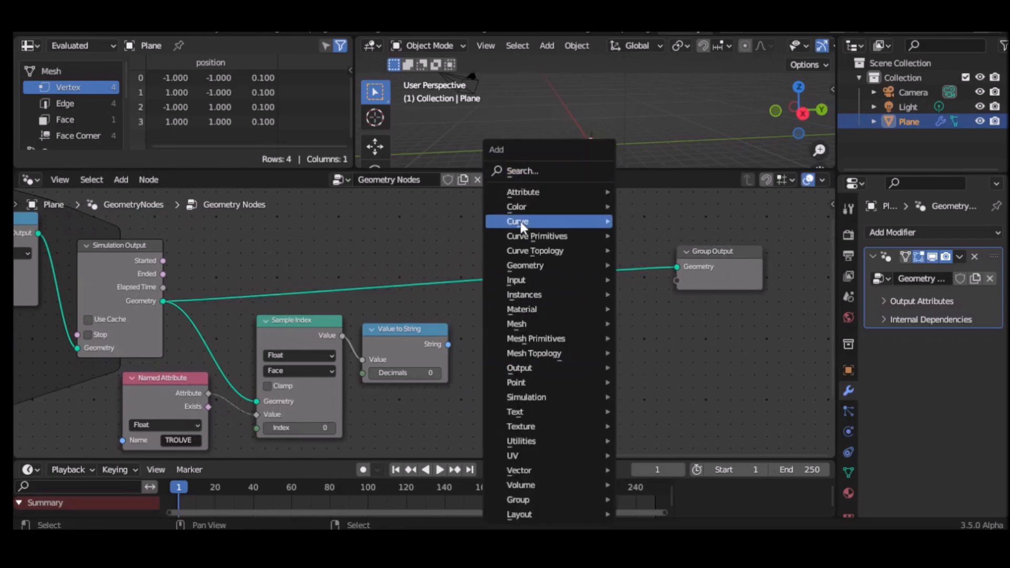
click(523, 167)
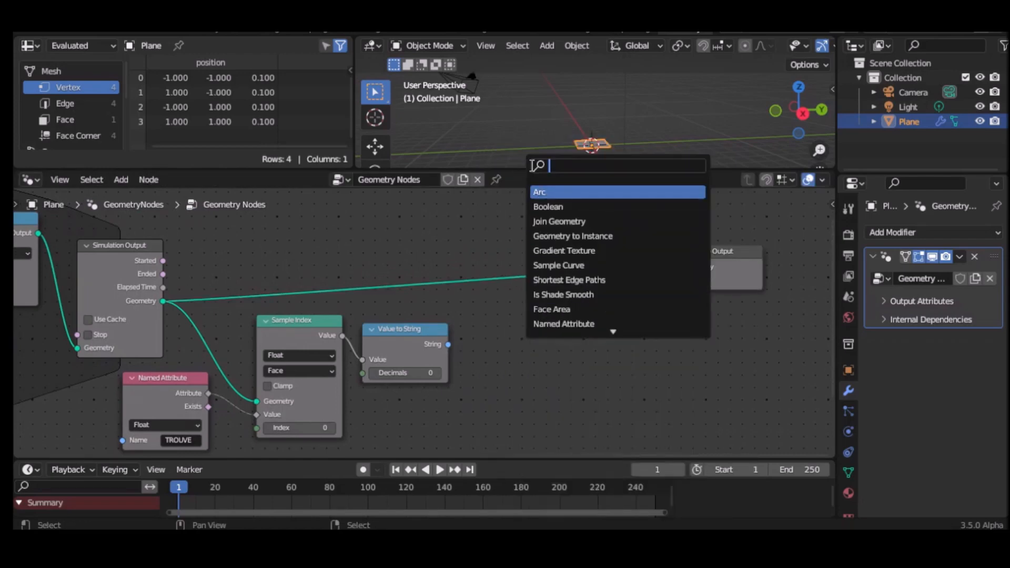
text(strin)
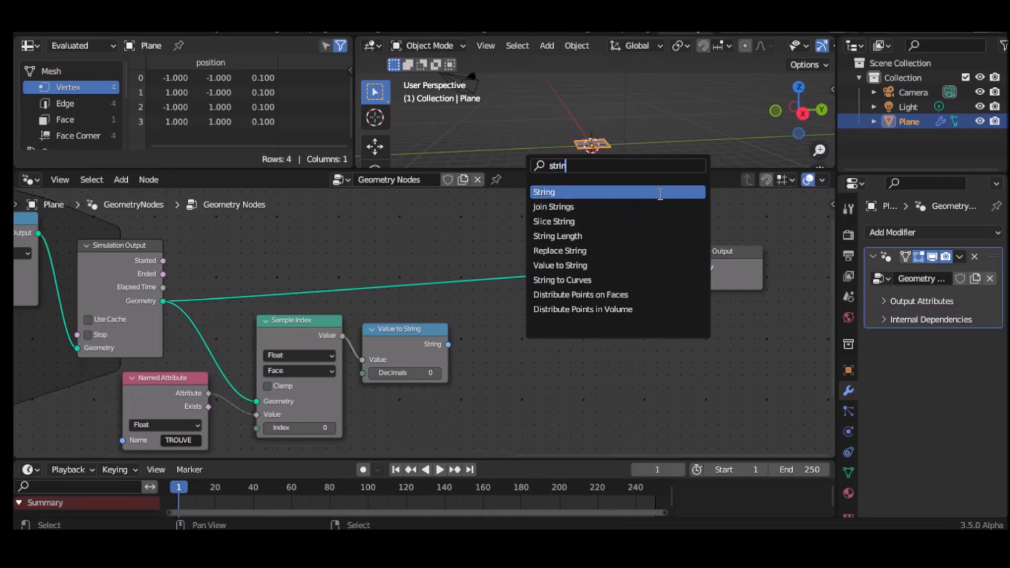
text(g)
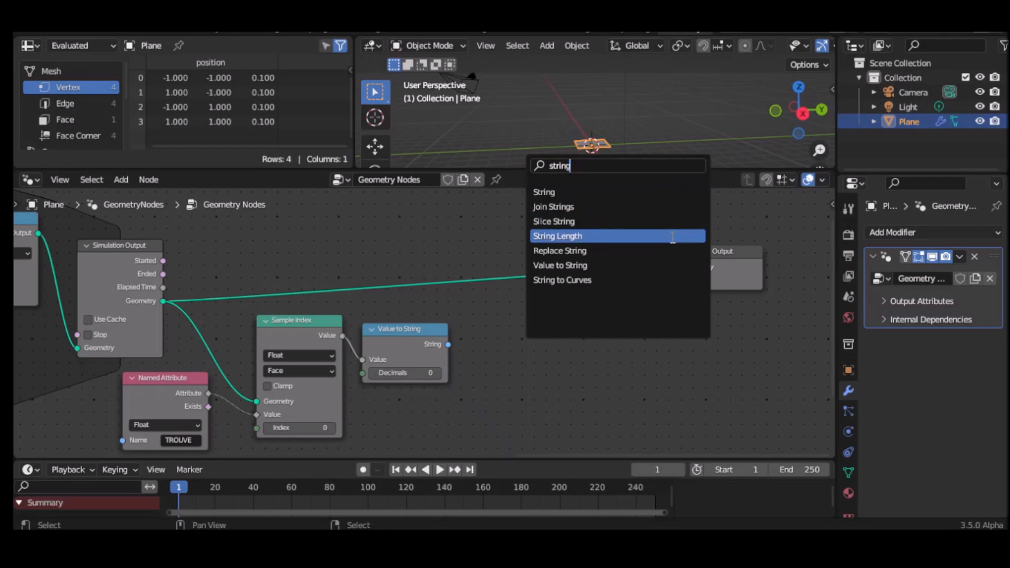
click(625, 279)
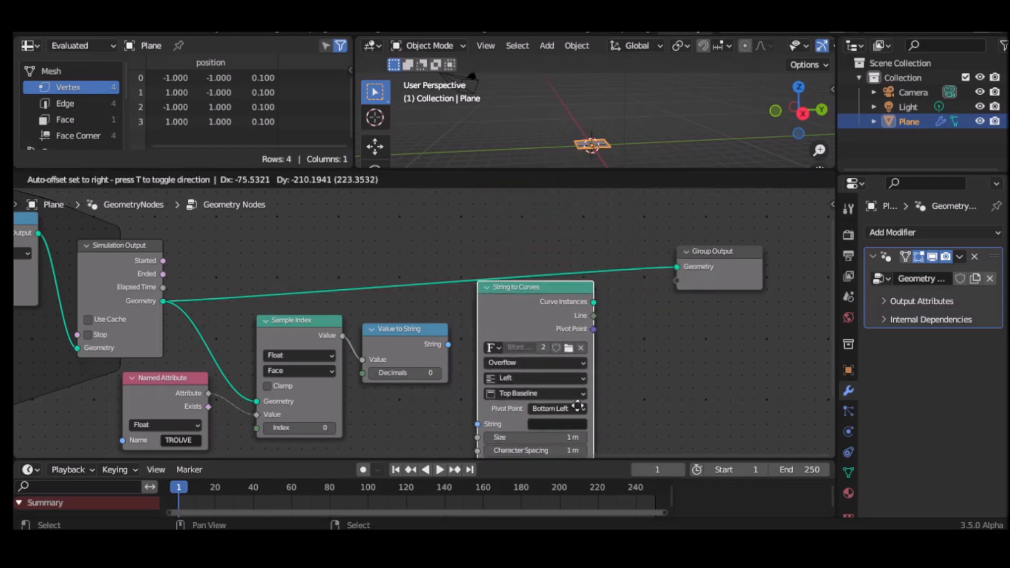
click(579, 407)
drag(447, 345, 454, 355)
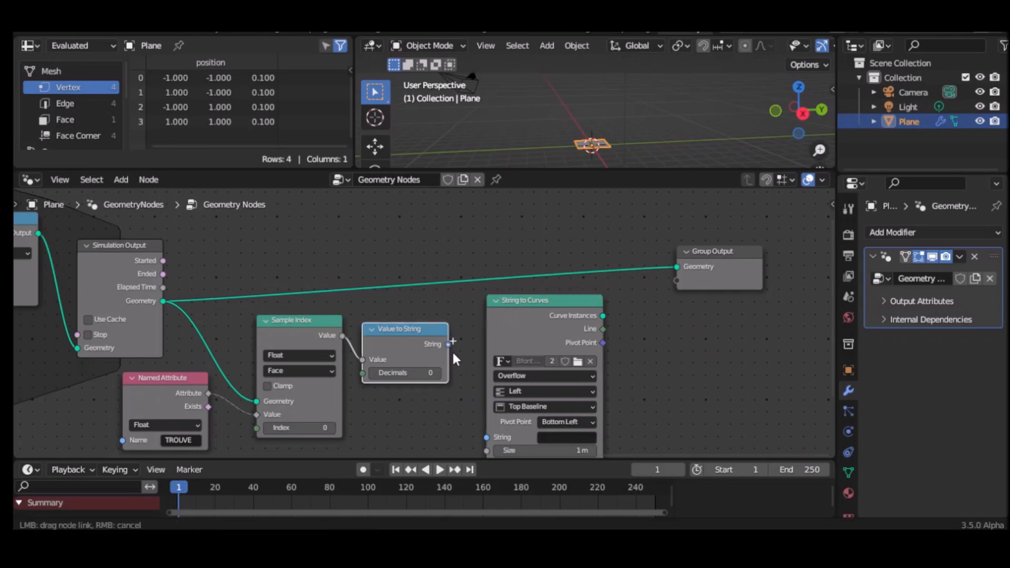
drag(494, 421, 487, 351)
Step: Move the Group Output node farther away from the String to Curves node to make room between them
middle_drag(691, 270, 472, 322)
drag(544, 223, 724, 290)
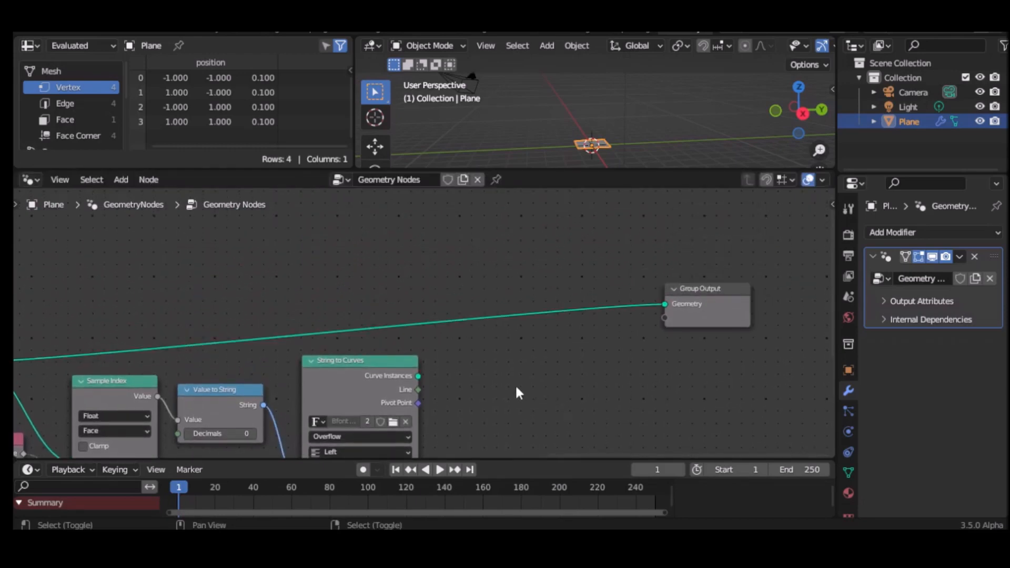
Step: Add a Transform node just after the String to Curves node
key(shift+a)
mouse_move(517, 387)
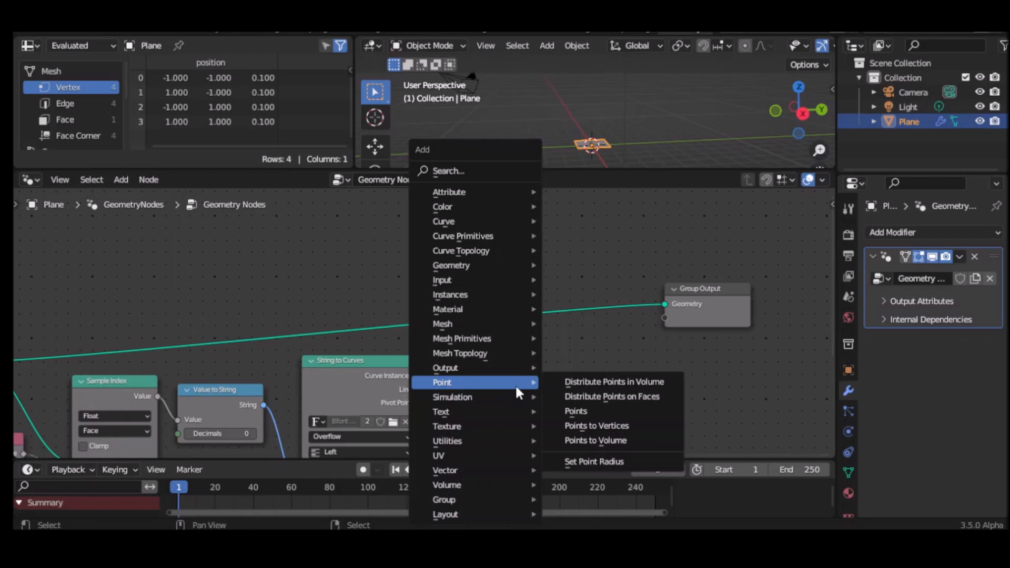
mouse_move(474, 266)
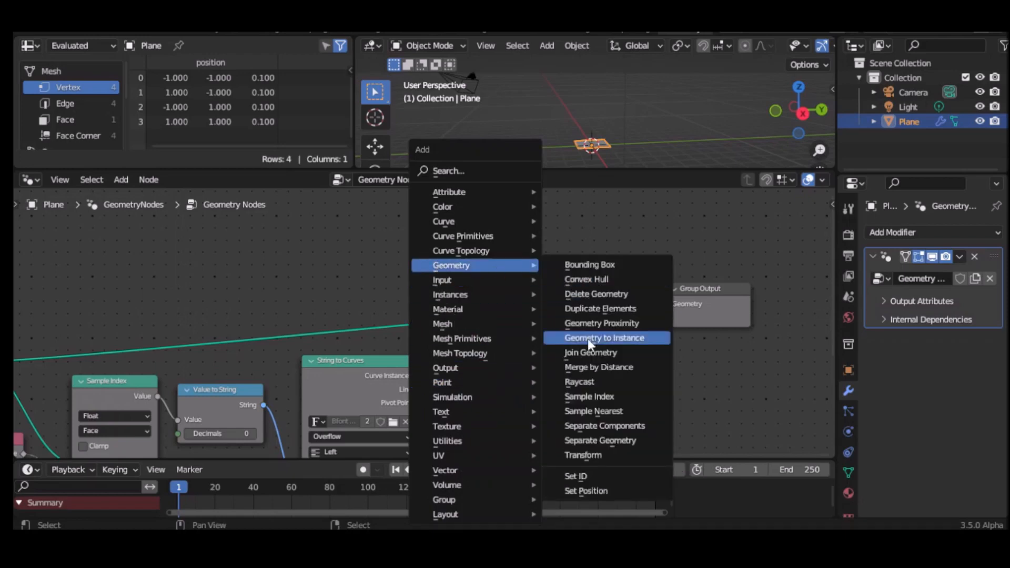
click(591, 455)
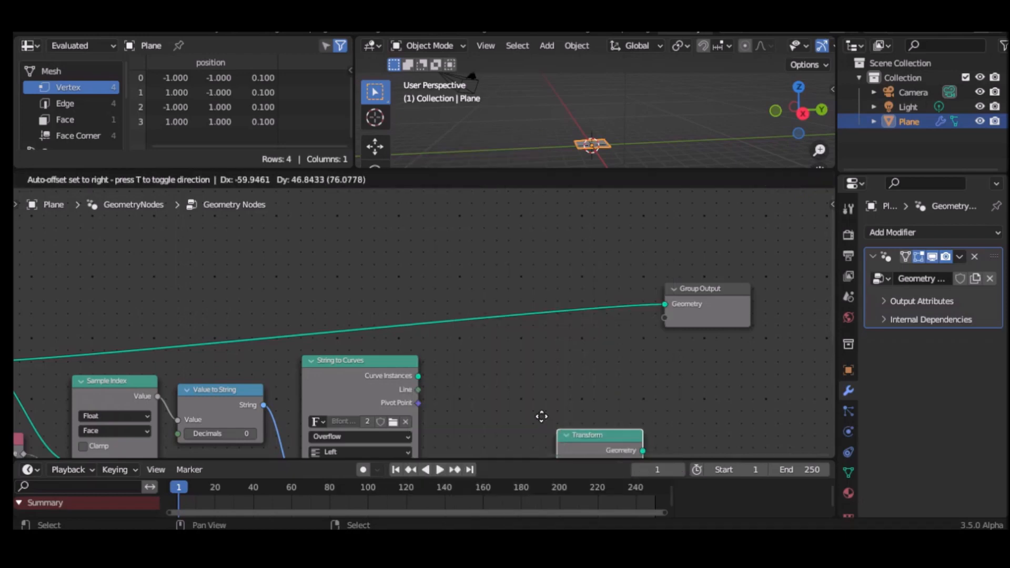
click(426, 324)
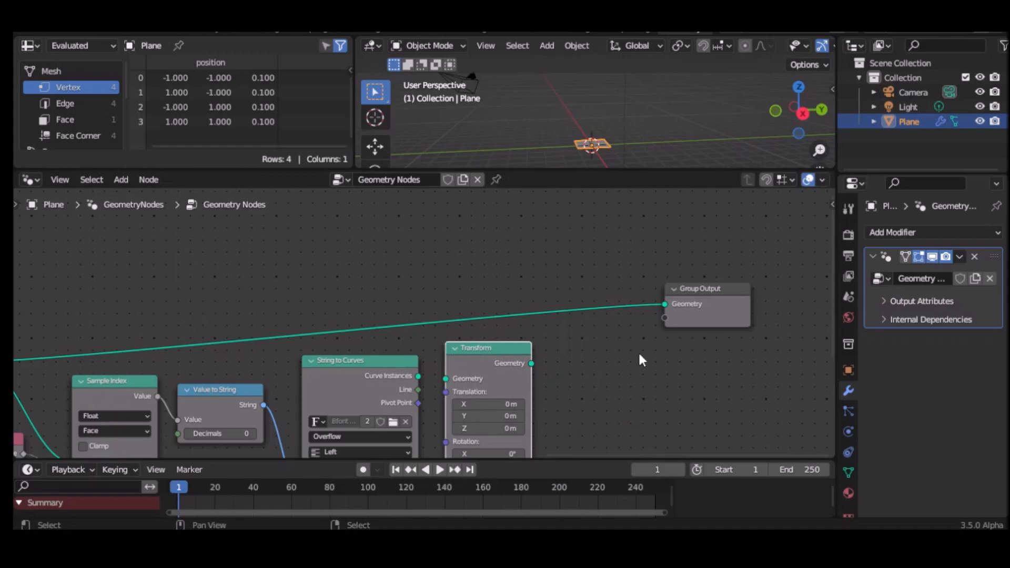
Step: Insert a Join Geometry node on the geometry link feeding Group Output
key(shift+a)
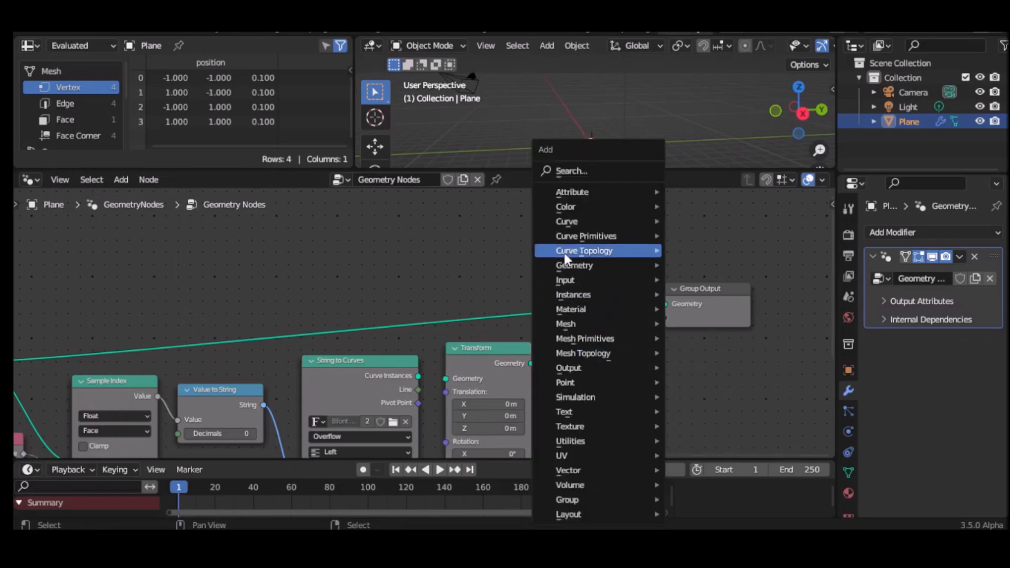
mouse_move(573, 267)
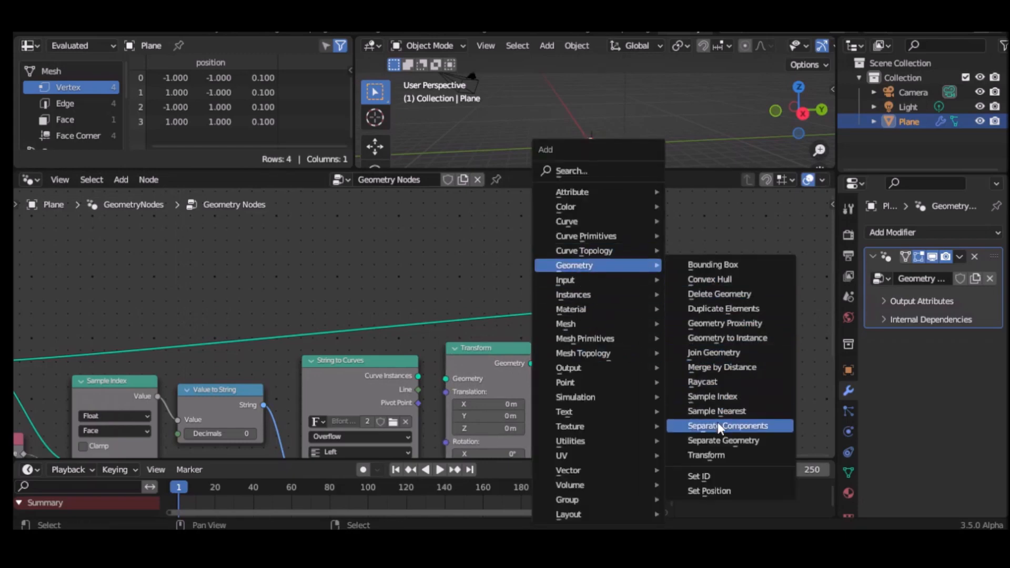
click(716, 355)
click(579, 311)
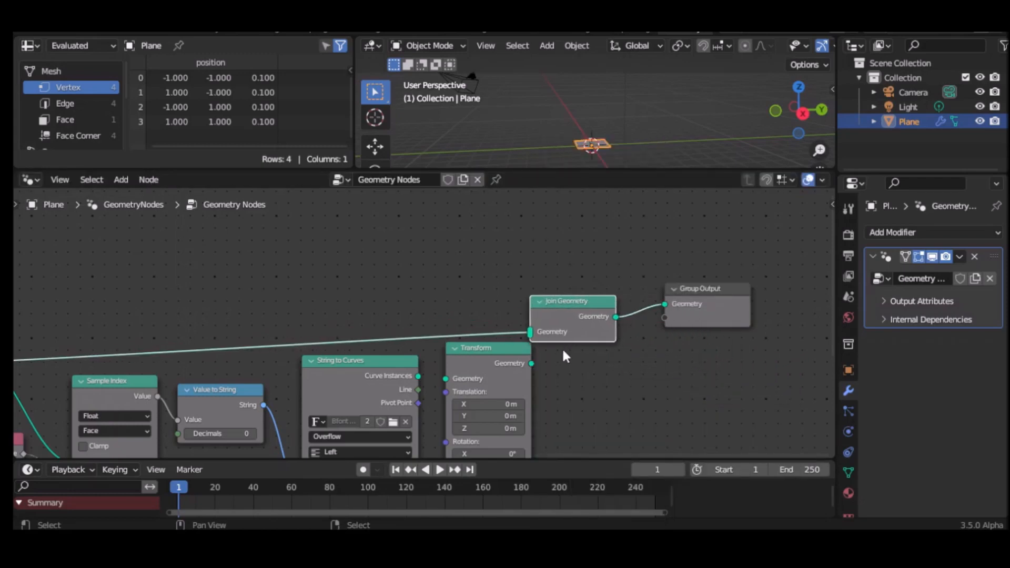
Step: Shift Group Output and Join Geometry farther along, and link Curve Instances through Transform into Join Geometry
drag(729, 295, 788, 292)
drag(587, 308, 649, 304)
drag(533, 363, 593, 329)
drag(417, 376, 446, 378)
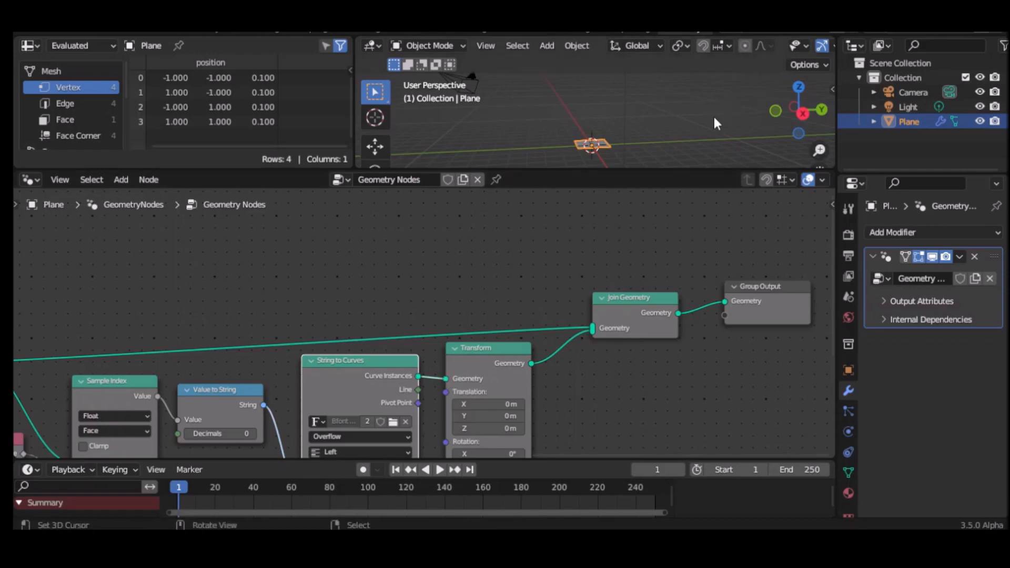
Step: Switch the viewport to wireframe shading and view the text curve on the plane from above
middle_drag(706, 104, 706, 144)
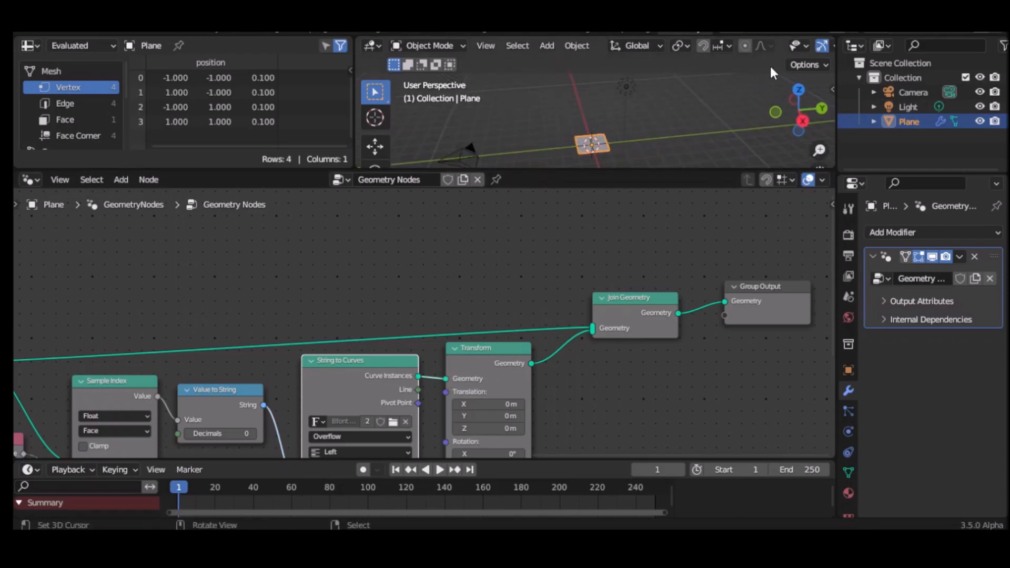
scroll(763, 42, down, 5)
scroll(738, 58, down, 2)
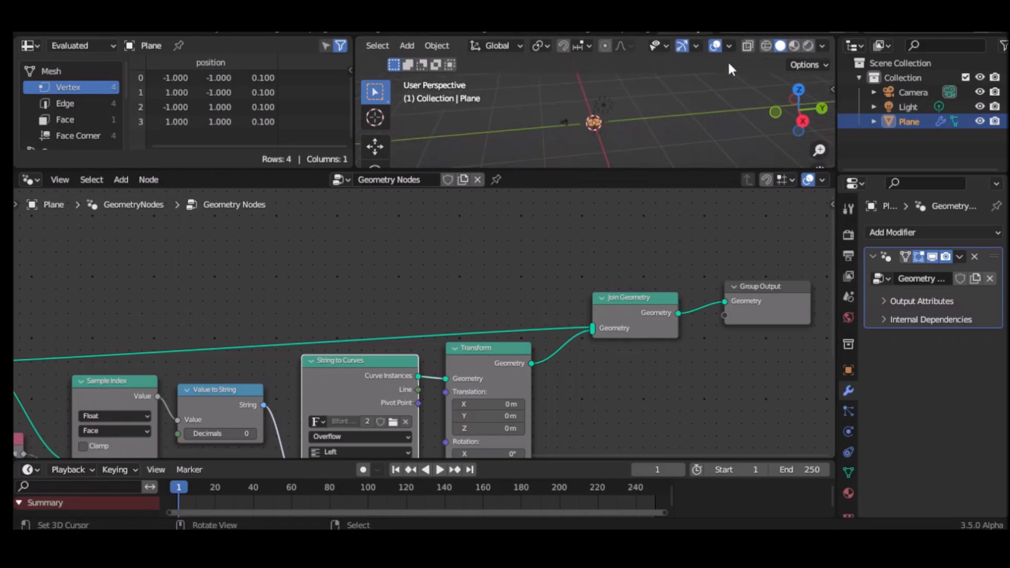
middle_drag(668, 97, 662, 104)
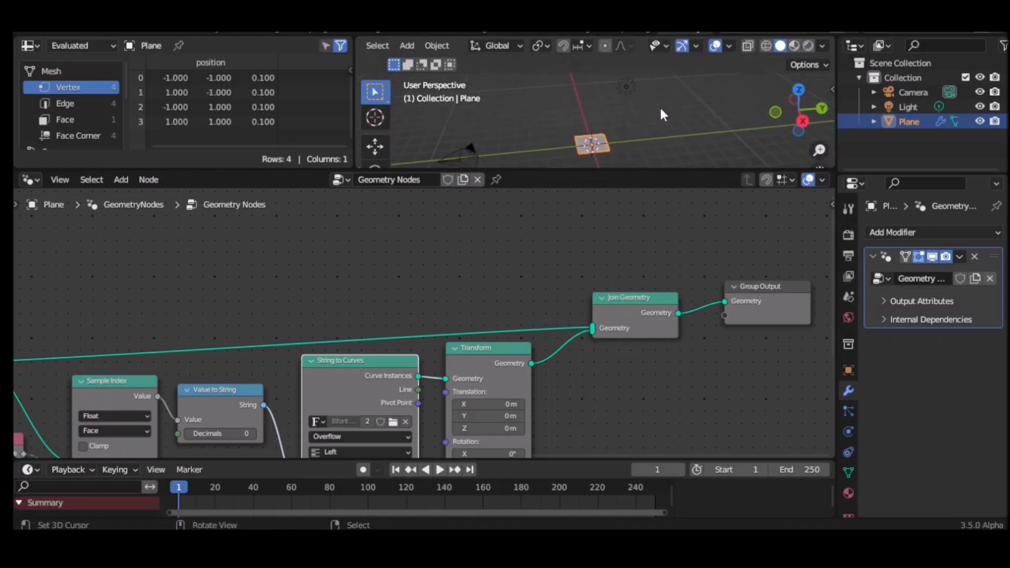
click(766, 46)
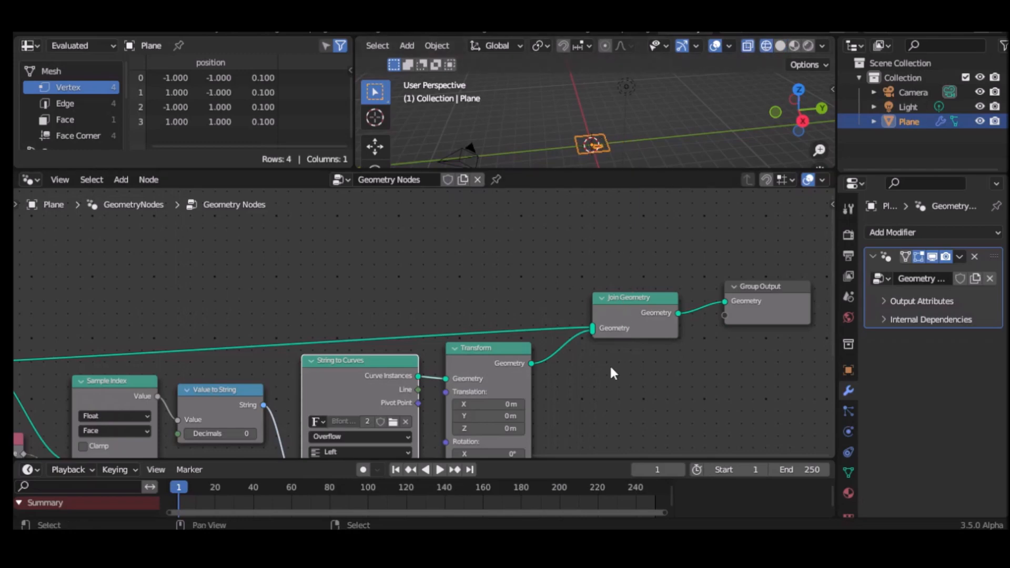
middle_drag(605, 121, 769, 159)
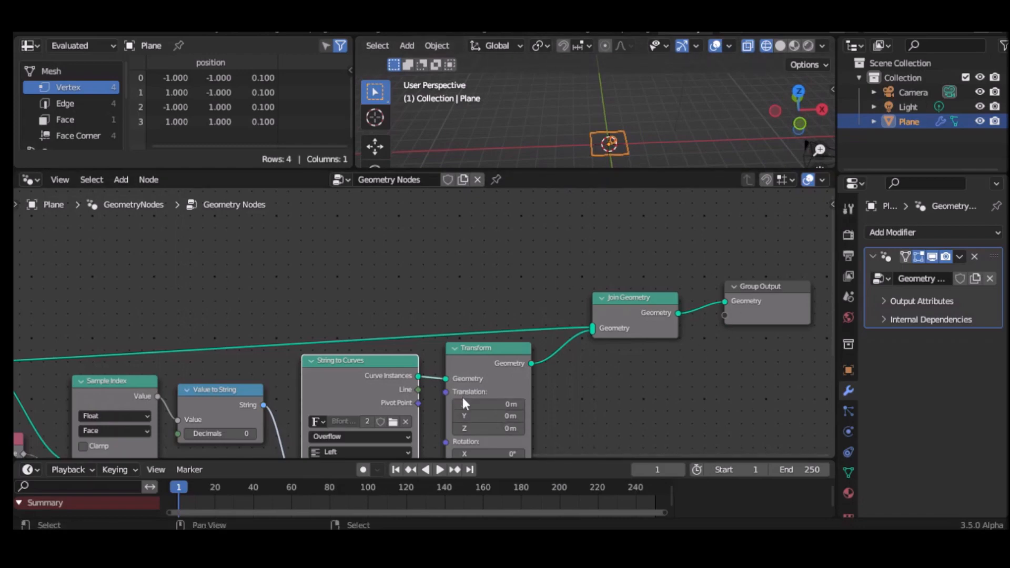
Step: Set the text Transform's X translation to 2 m, and move Join Geometry and Transform to free space after String to Curves
drag(464, 404, 506, 404)
drag(644, 302, 648, 262)
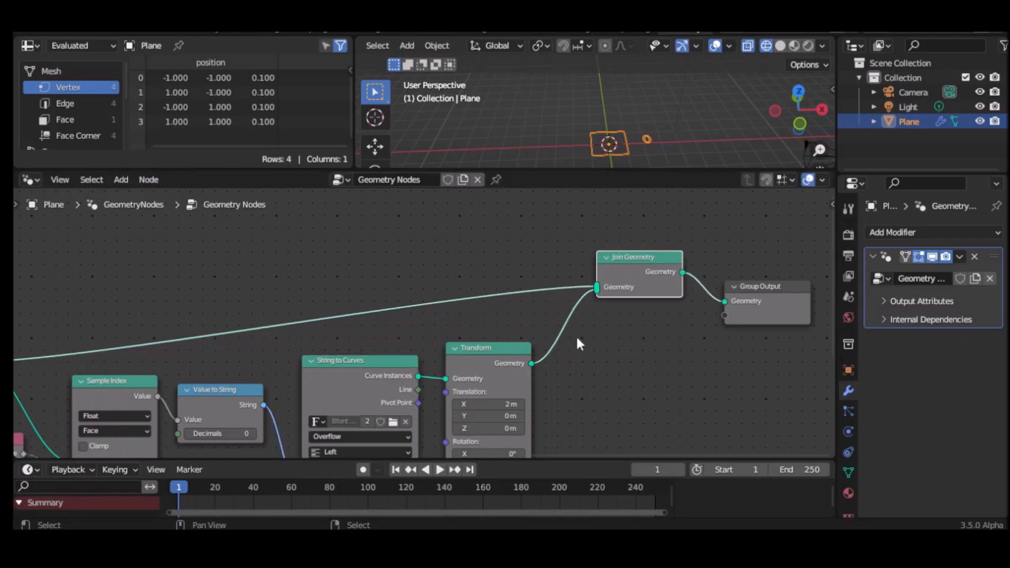
drag(509, 349, 594, 341)
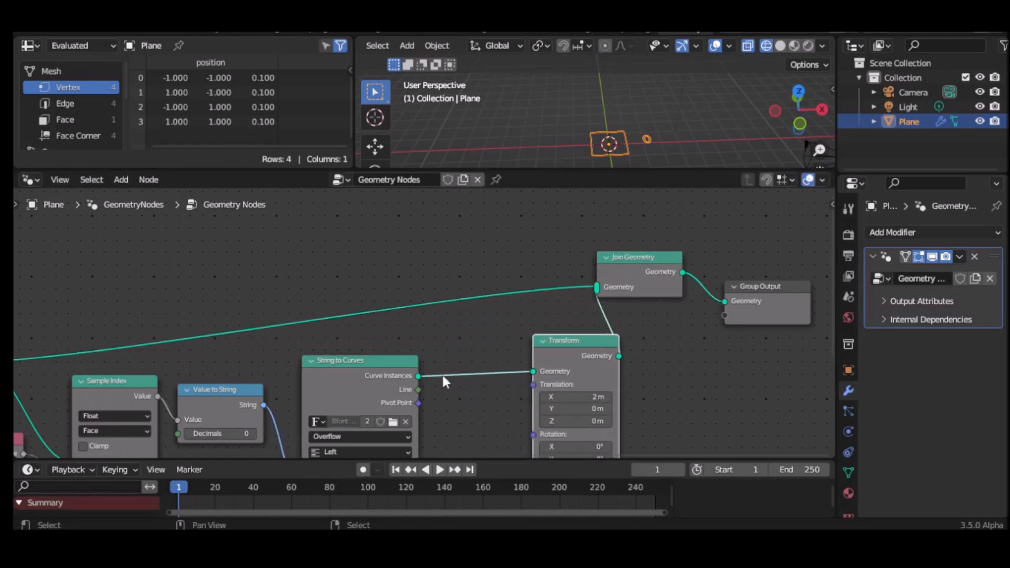
Step: Insert a Fill Curve node between String to Curves and the Transform node, using triangles
click(456, 454)
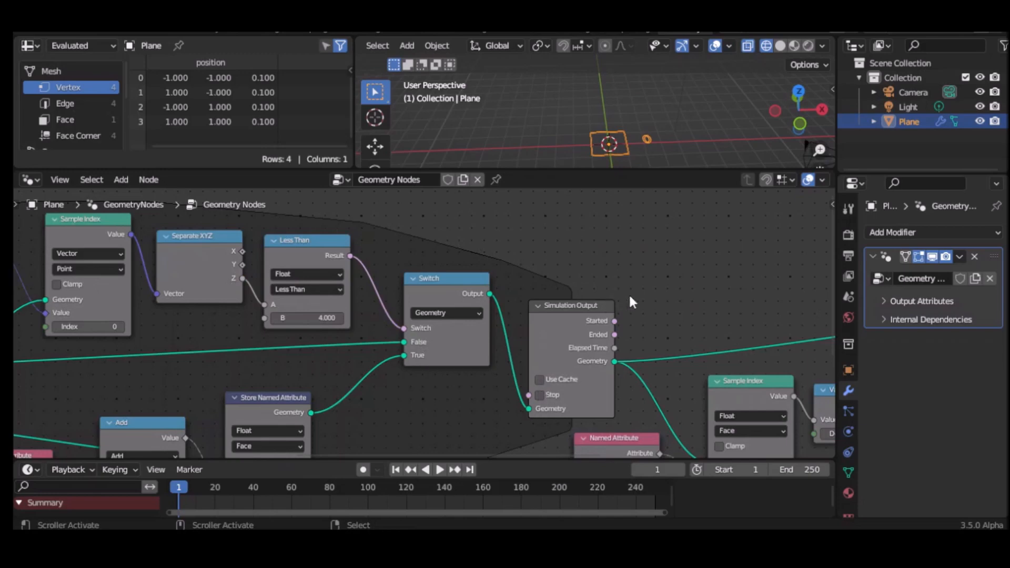
middle_drag(640, 294, 802, 183)
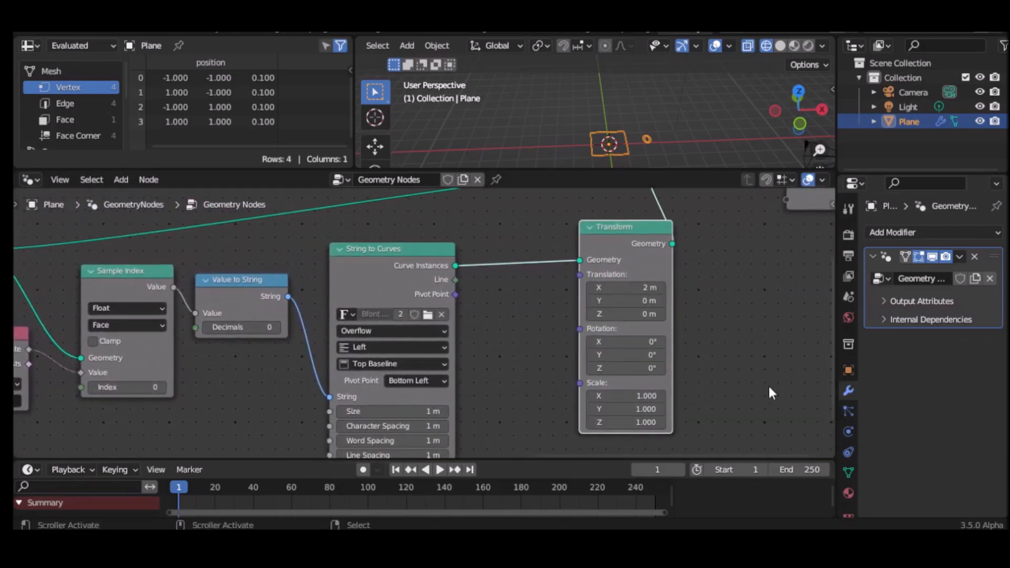
click(549, 323)
key(shift+a)
mouse_move(548, 324)
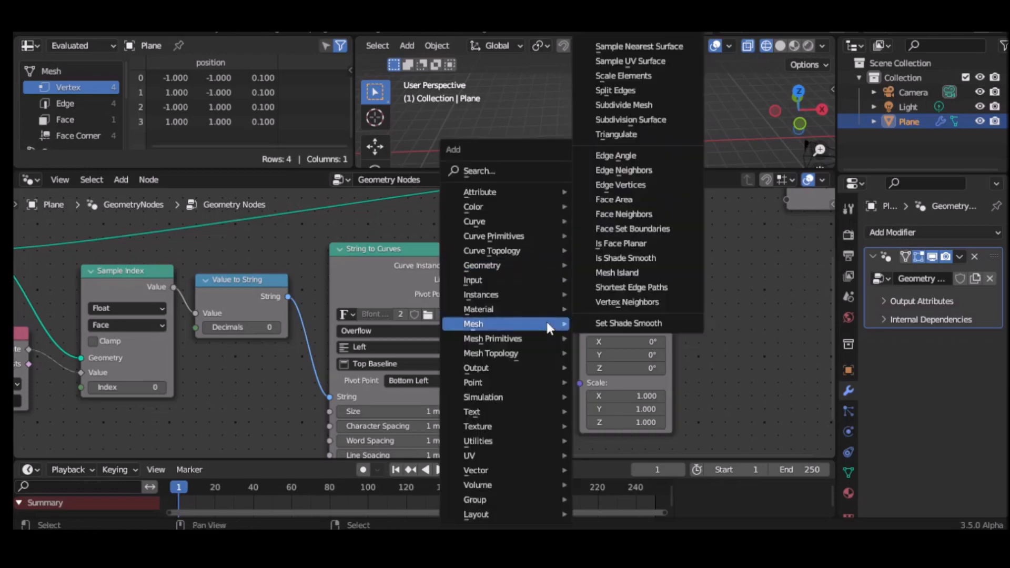
mouse_move(519, 308)
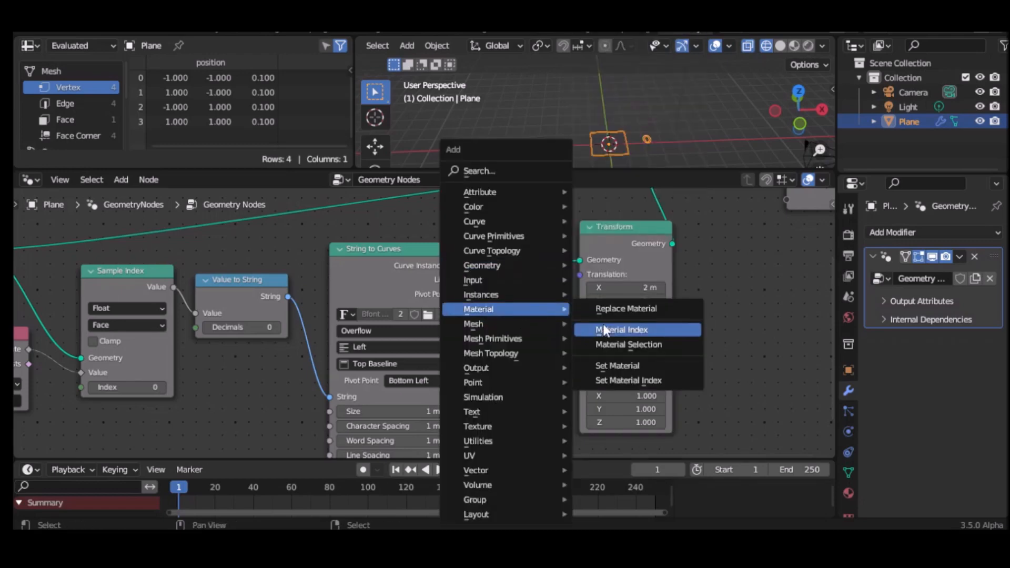
mouse_move(500, 220)
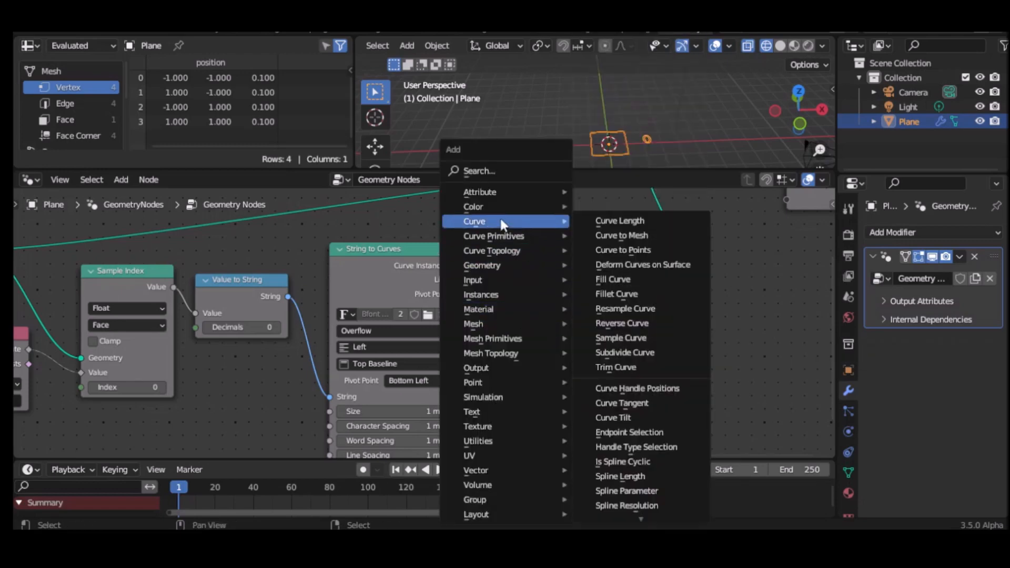
click(629, 281)
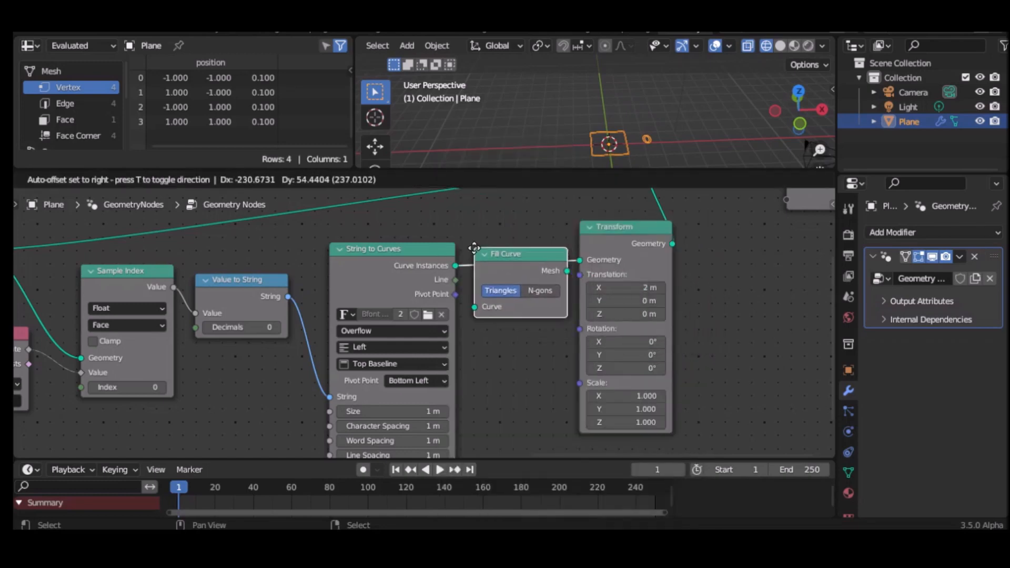
click(475, 248)
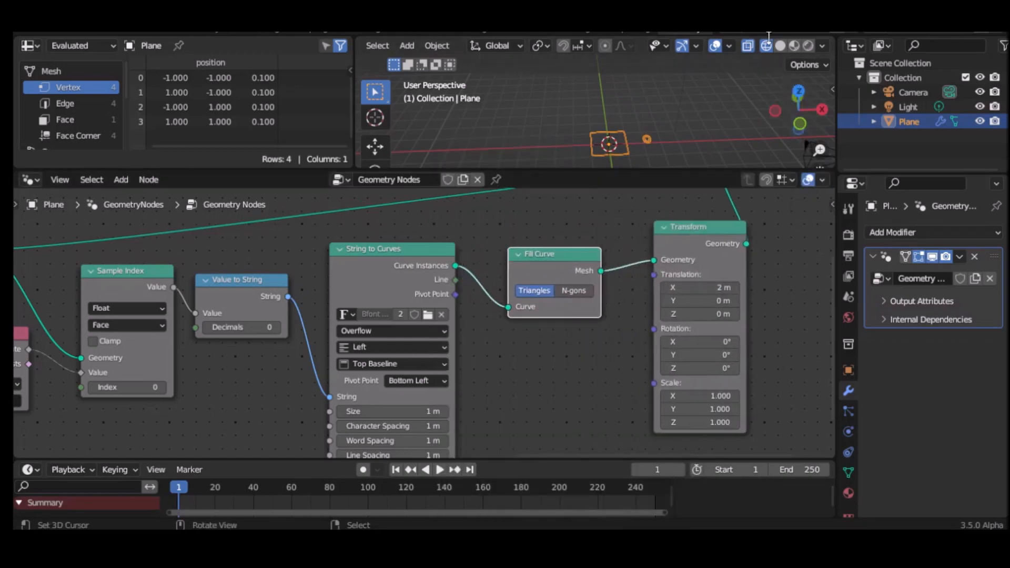
Step: Return the viewport to solid shading with the plane deselected, and set the text Transform's X rotation to 45.4°
click(782, 46)
click(707, 152)
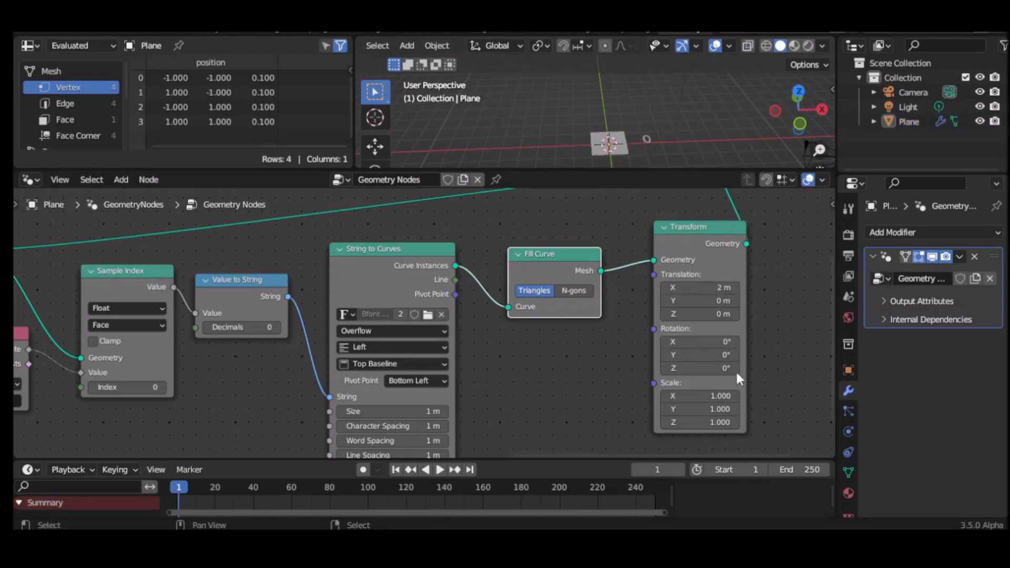
mouse_move(725, 342)
mouse_down()
mouse_move(761, 341)
mouse_move(714, 349)
mouse_up()
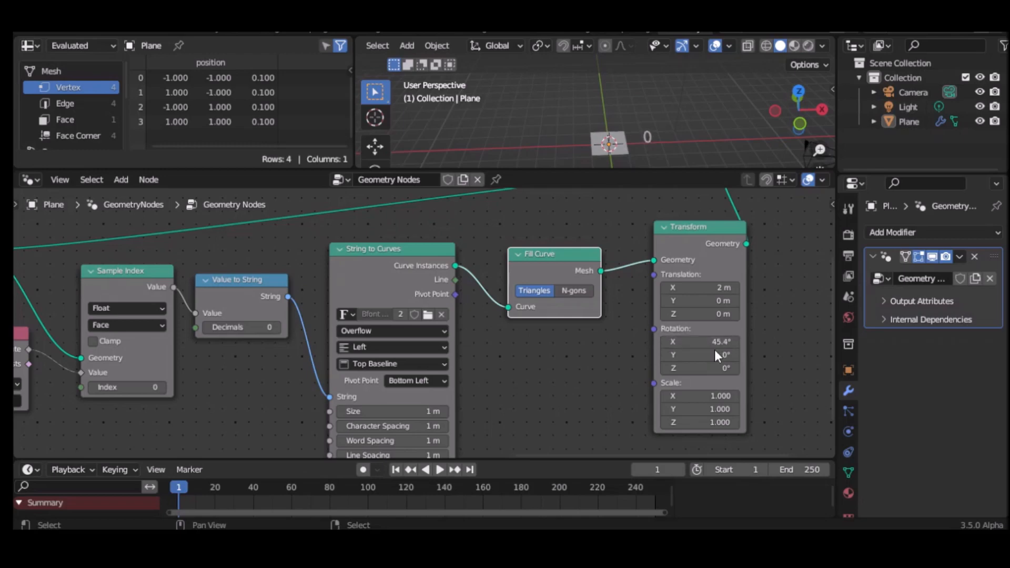
Step: Play the simulation, rewind to the first frame and replay it to watch the TROUVE counter text
click(440, 470)
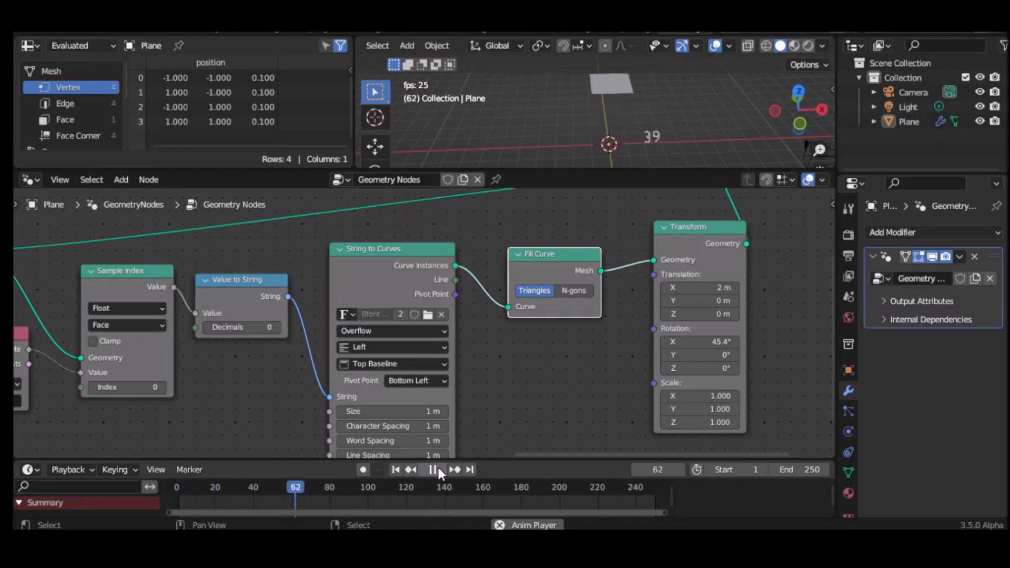
click(439, 471)
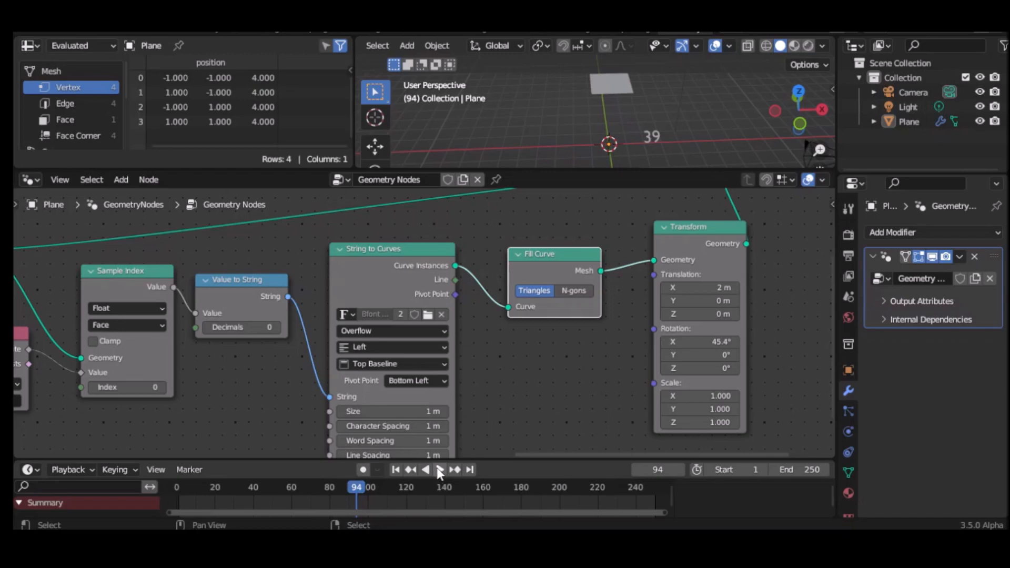
click(395, 470)
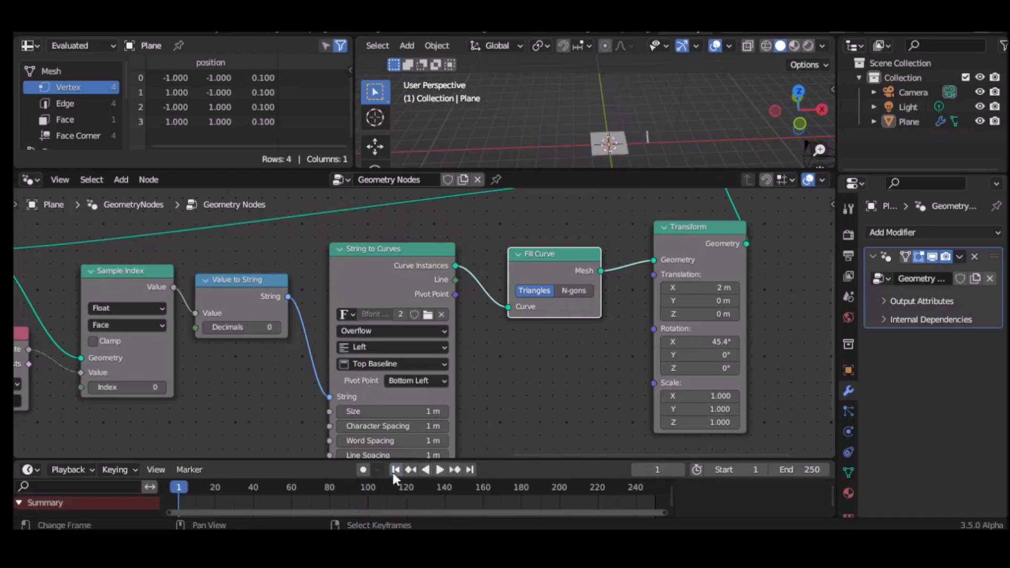
click(440, 469)
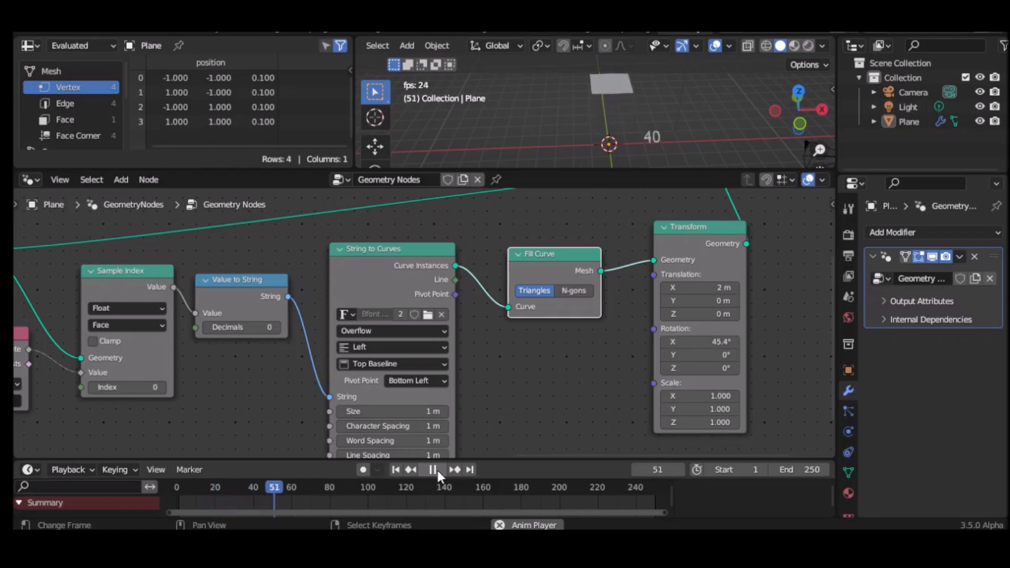
click(395, 470)
click(431, 469)
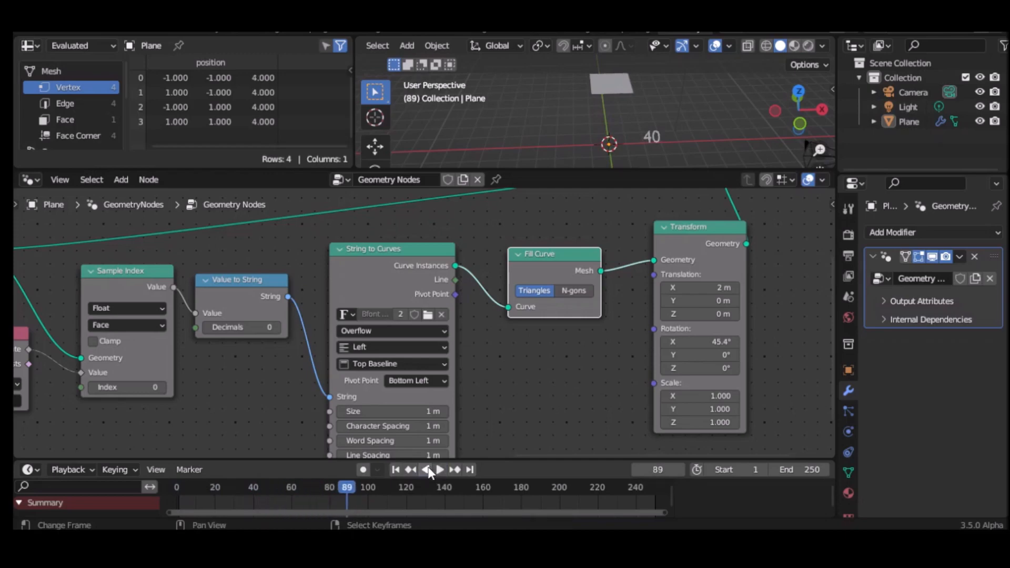
Step: Resume playback with the text node chain in view, stop it and return to frame 1
scroll(538, 225, down, 2)
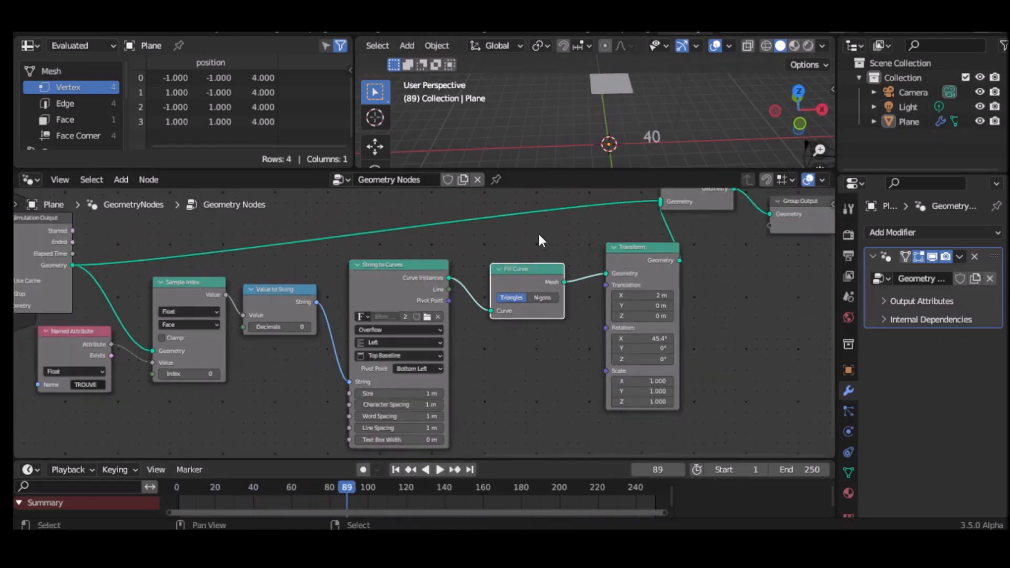
middle_drag(514, 232, 579, 260)
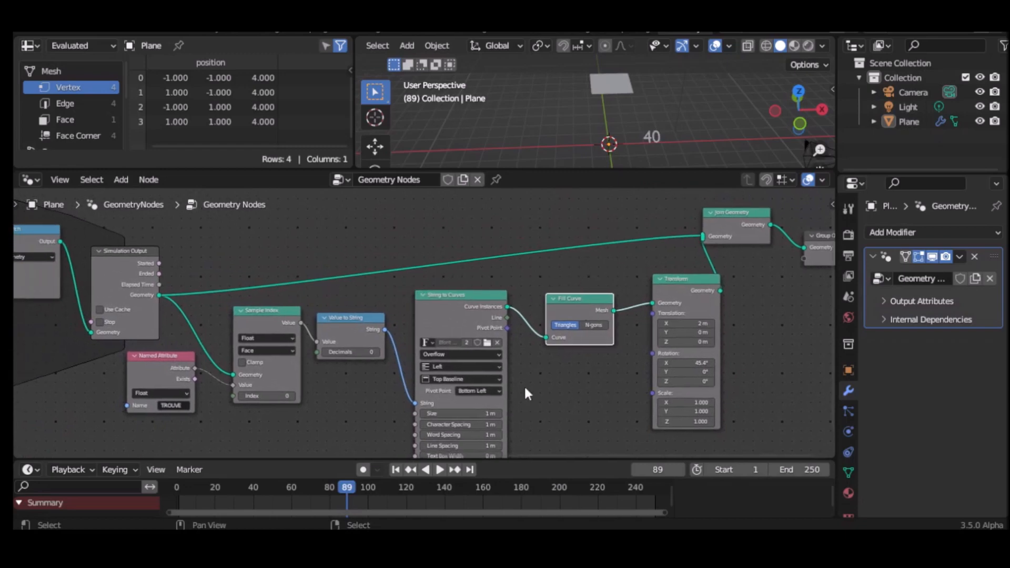
click(439, 469)
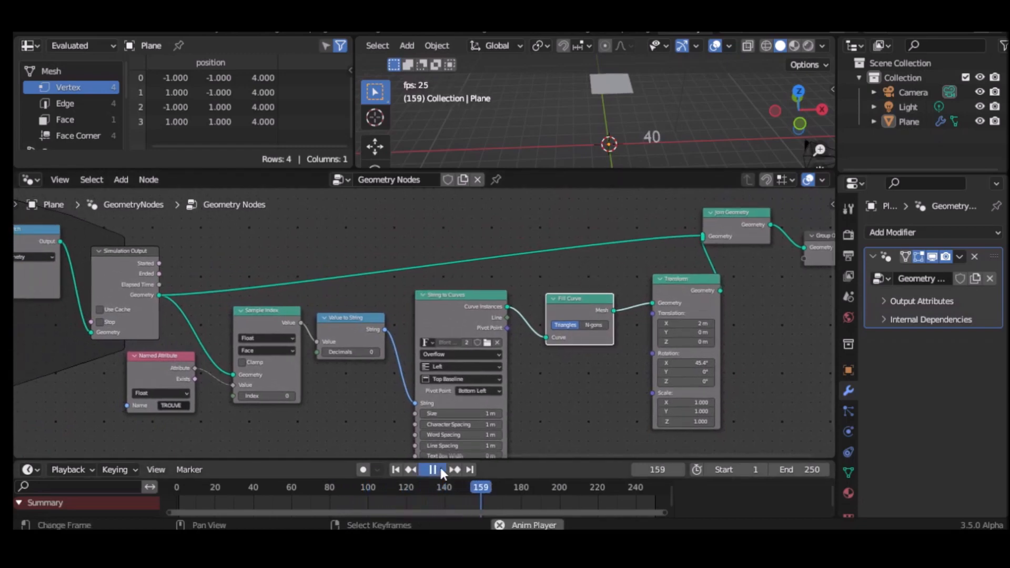
click(440, 470)
click(395, 470)
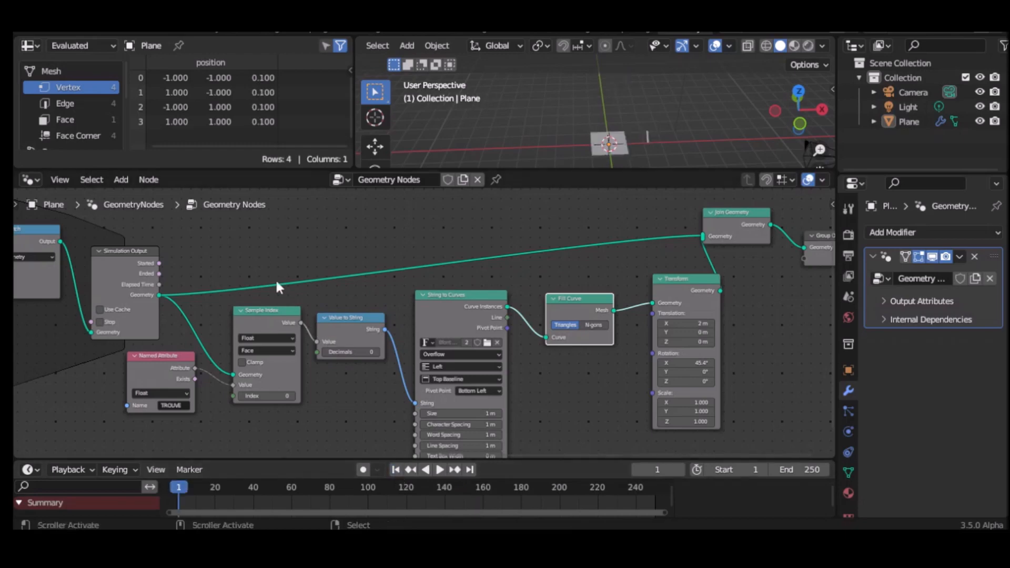
Step: Change the B threshold of the Less Than node inside the simulation zone
scroll(259, 254, down, 2)
middle_drag(259, 256, 544, 271)
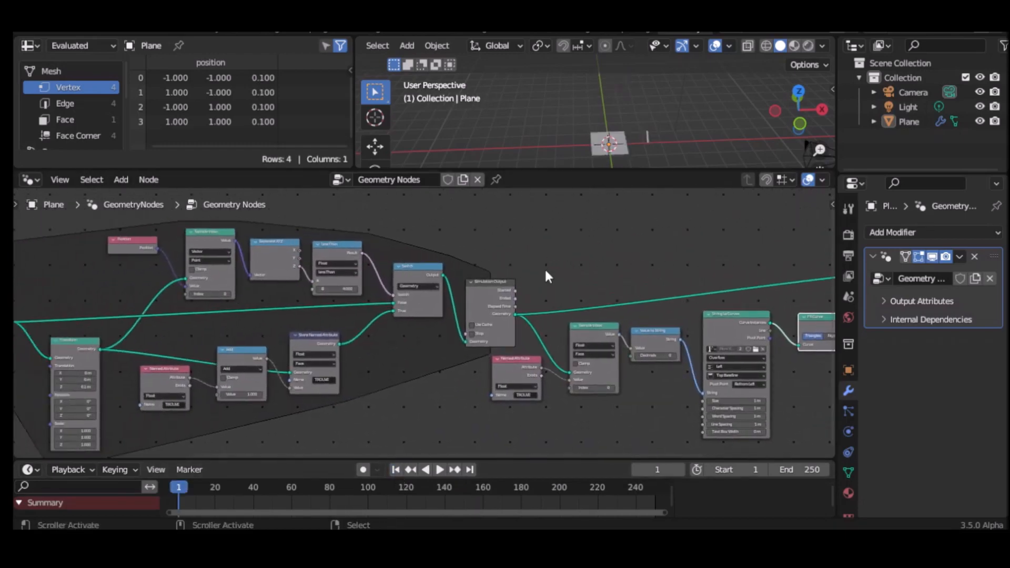
click(344, 289)
text(1)
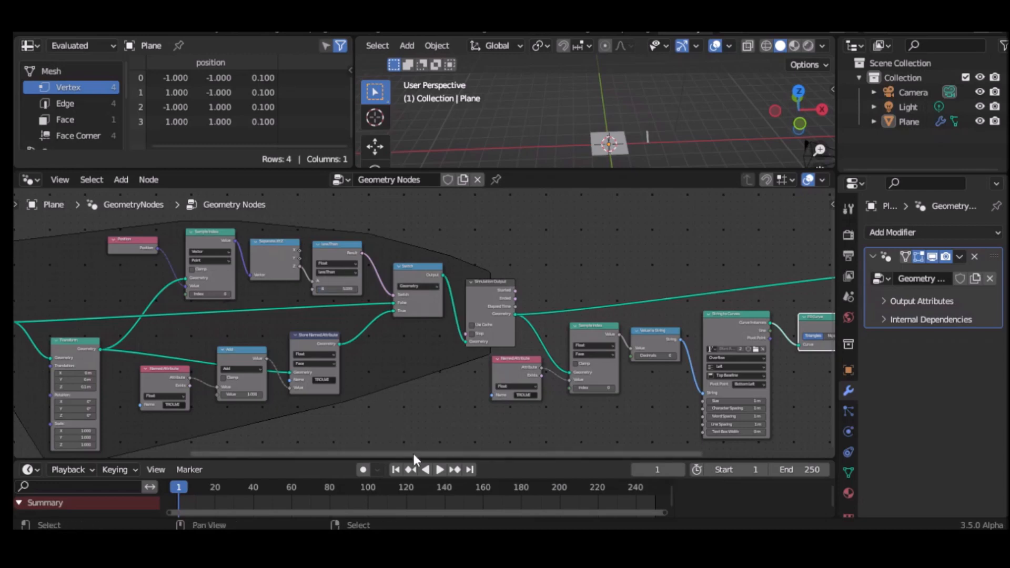
Step: Play the simulation to watch the plane's rise and the counter text, stop it and return to frame 1
click(436, 469)
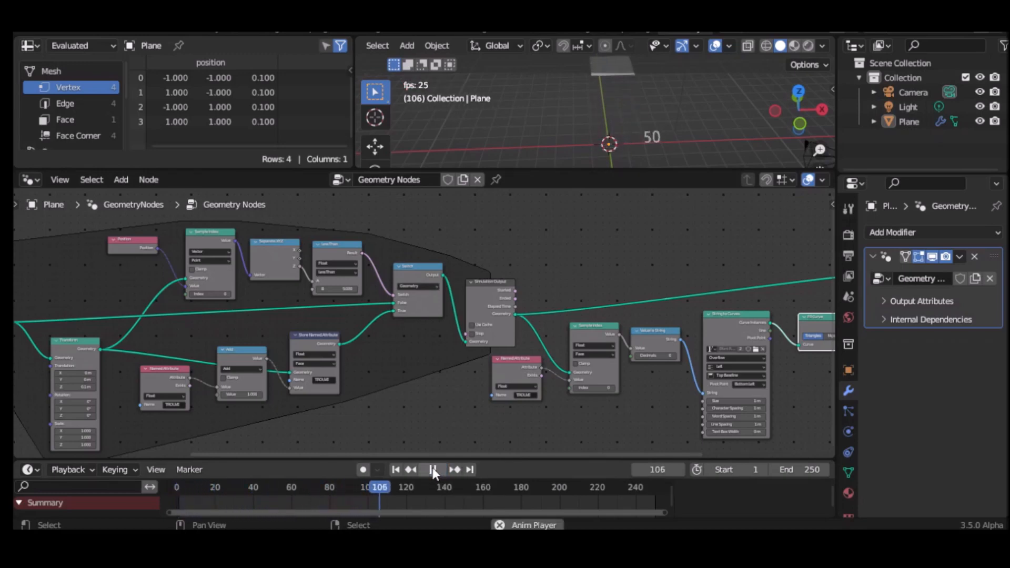
click(432, 468)
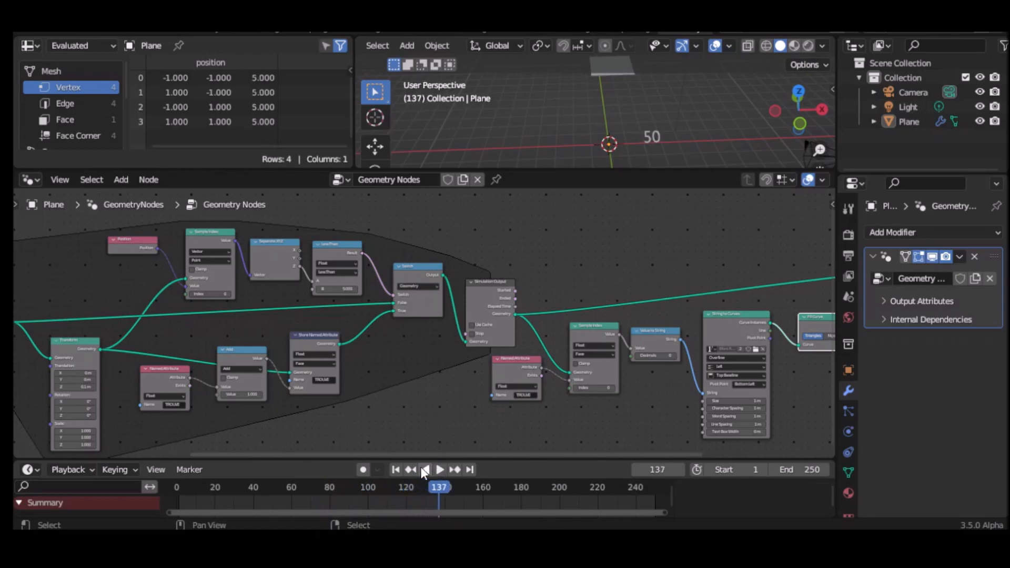
click(397, 470)
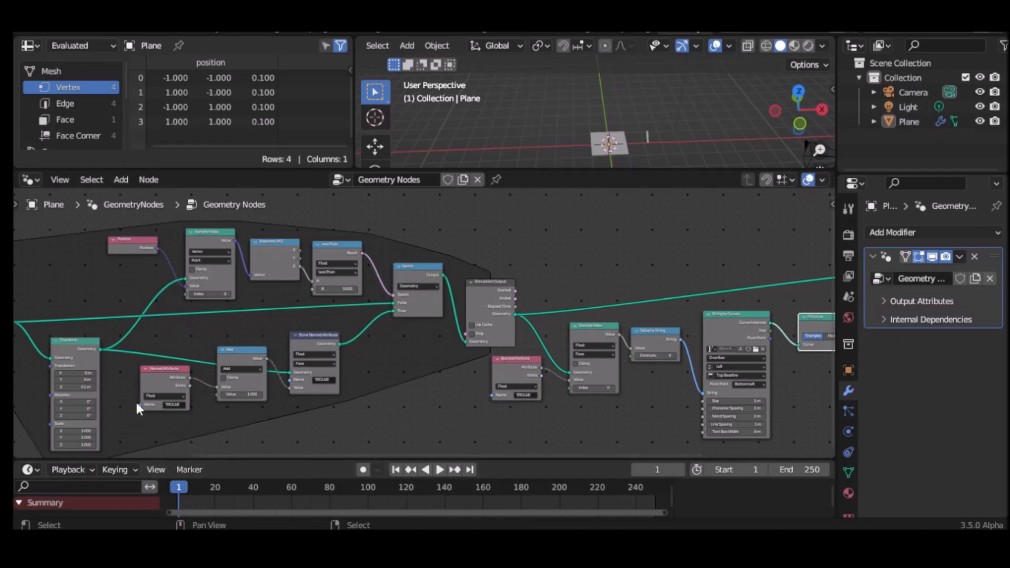
Step: Switch the domain to Point on both Store Named Attribute nodes, before and inside the simulation zone
middle_drag(251, 422, 451, 408)
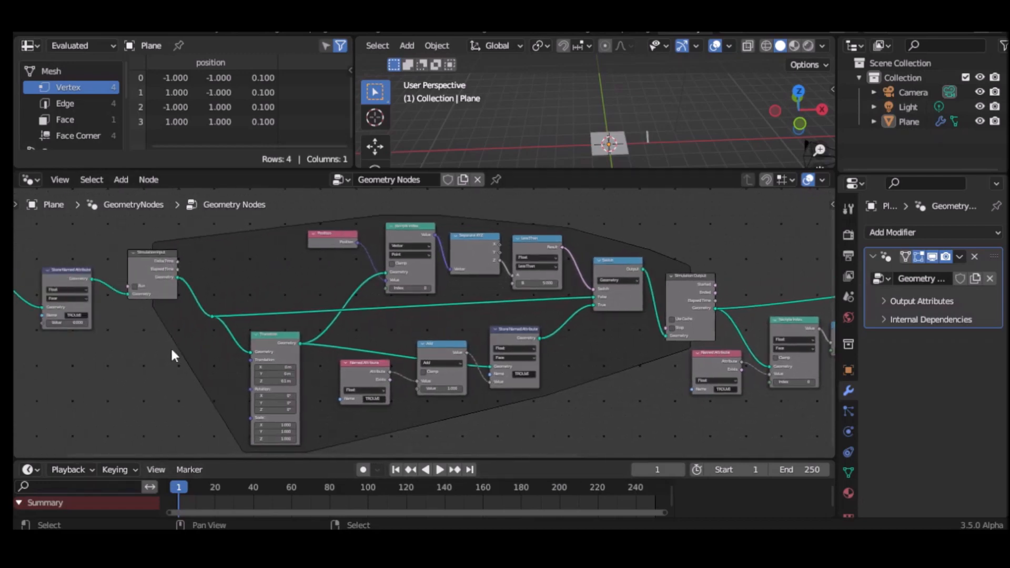
click(60, 298)
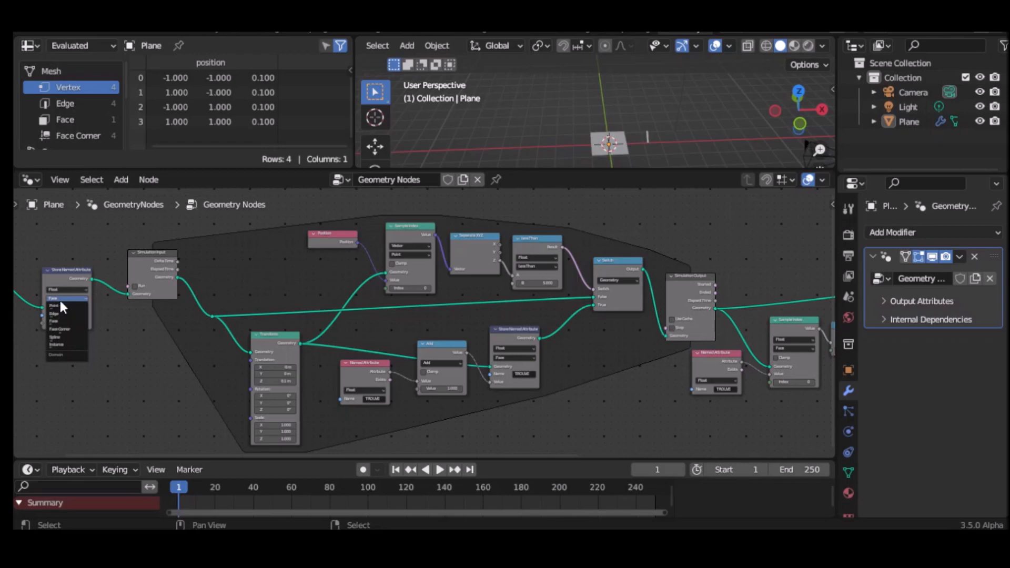
click(60, 306)
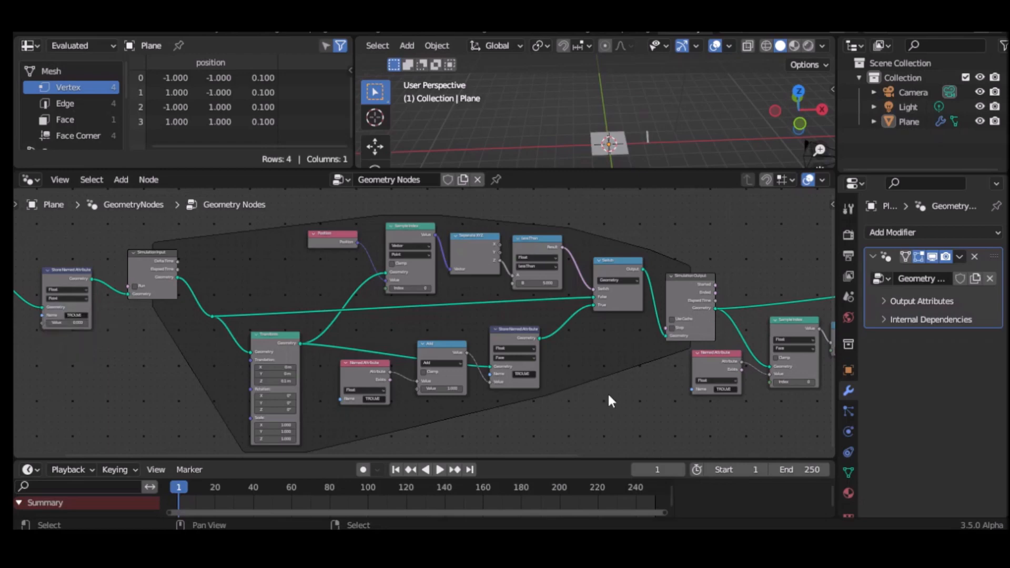
click(519, 358)
click(515, 365)
Step: Set the domain of the Sample Index node feeding the text to Point, and play the simulation to check the counter
middle_drag(648, 403, 379, 404)
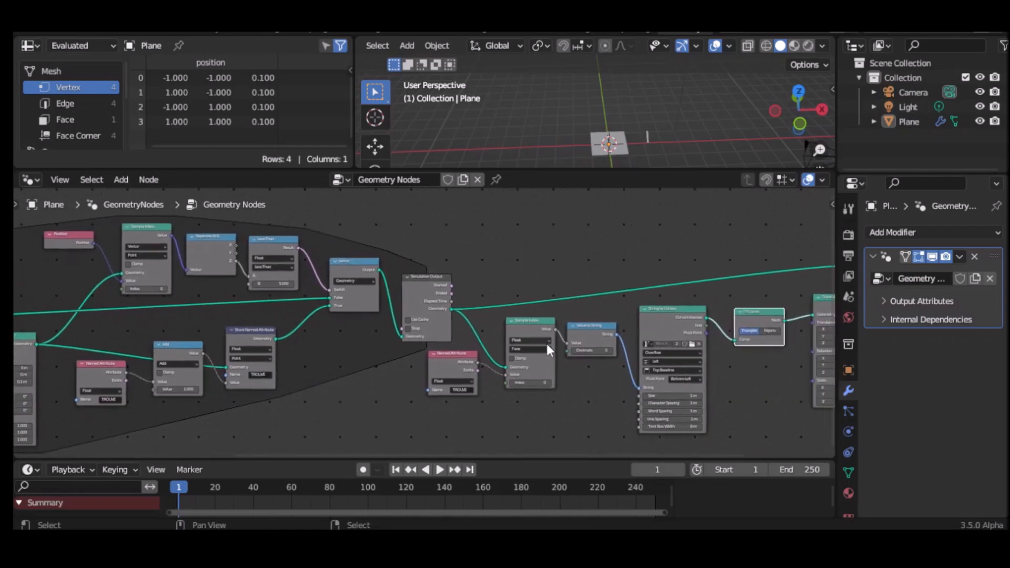
click(534, 350)
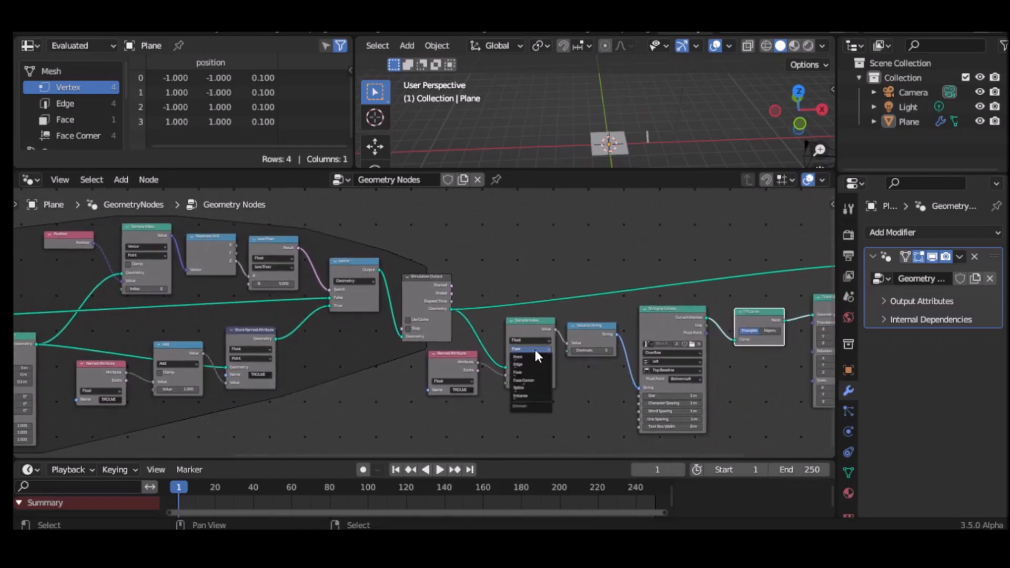
click(521, 356)
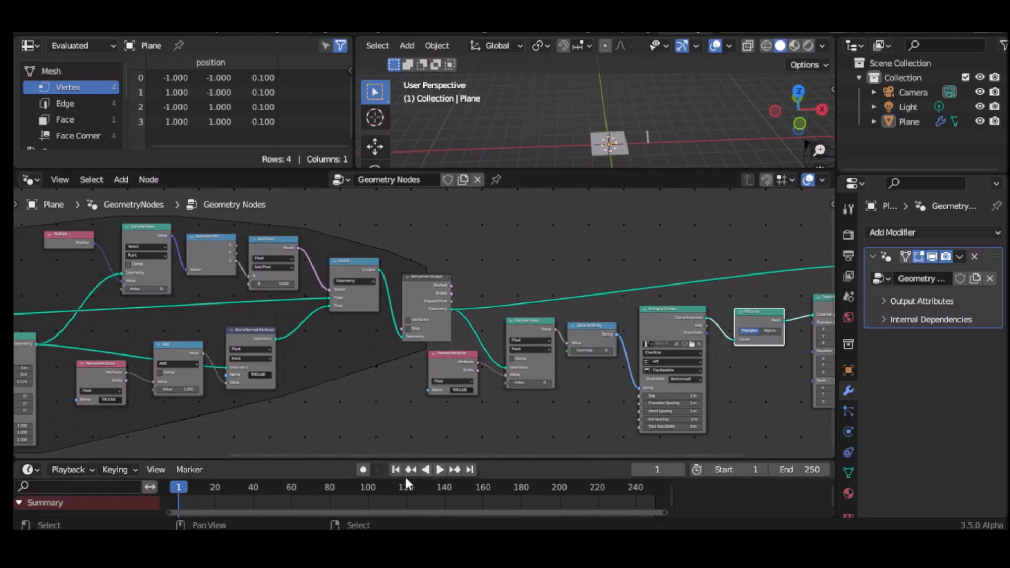
click(440, 470)
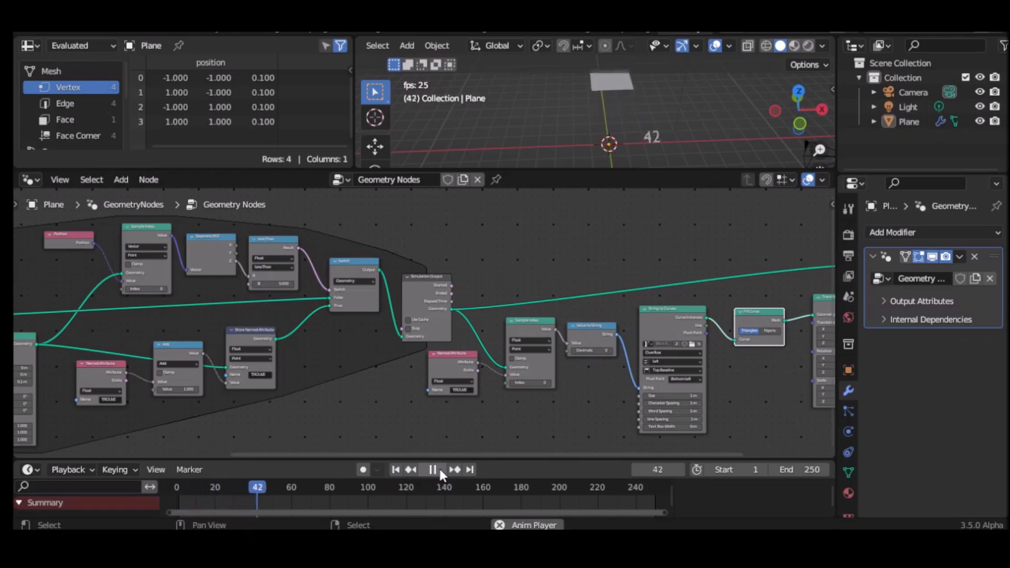
click(439, 470)
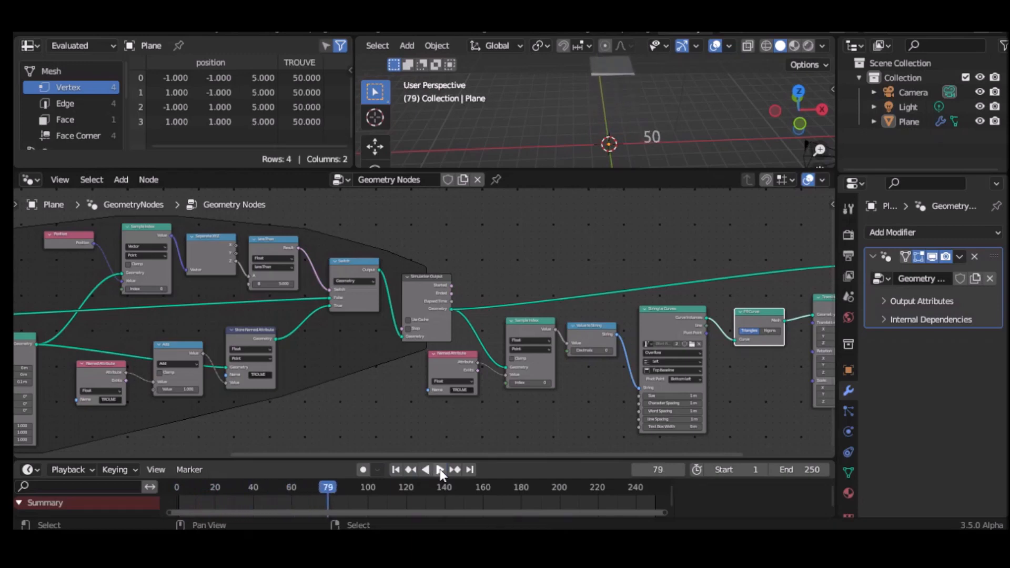
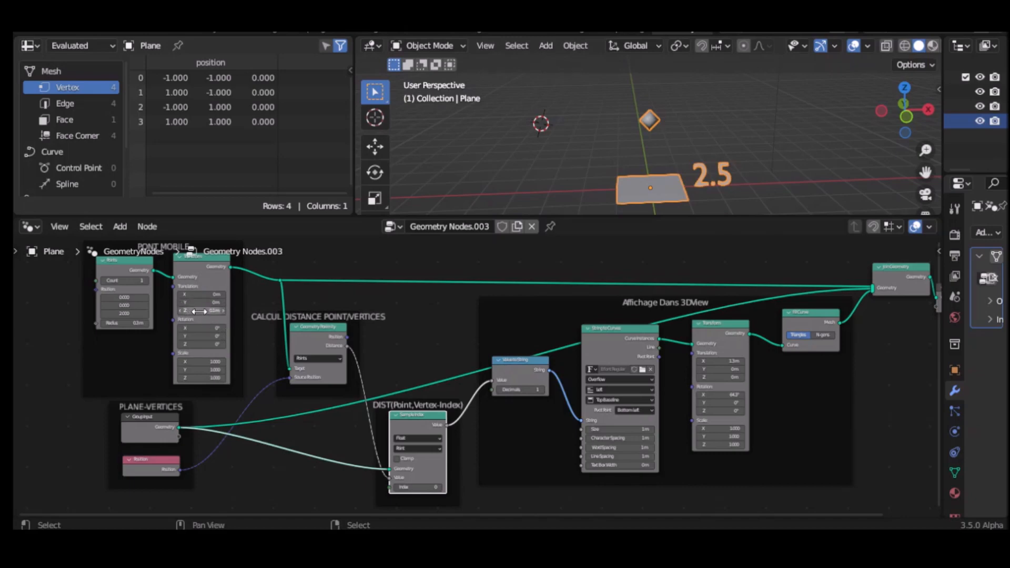
Step: Set the mobile point's translation to about 0 m in Z and 1 m in X, with the Sample Index node at index 2
mouse_move(201, 310)
mouse_down()
mouse_move(237, 311)
mouse_move(205, 311)
mouse_move(219, 311)
mouse_up()
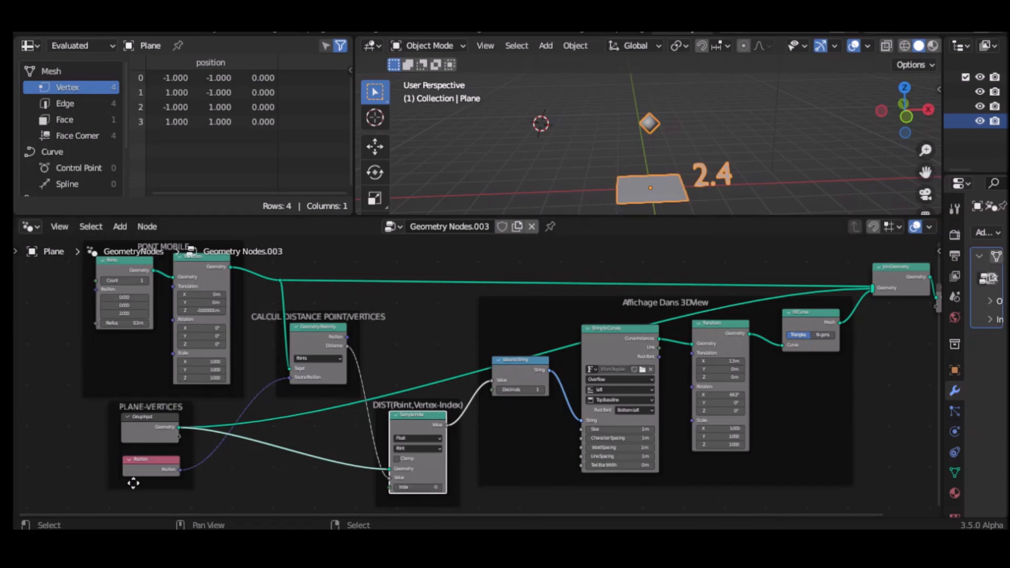
click(438, 487)
click(438, 487)
mouse_move(217, 303)
click(225, 295)
text(1)
key(Return)
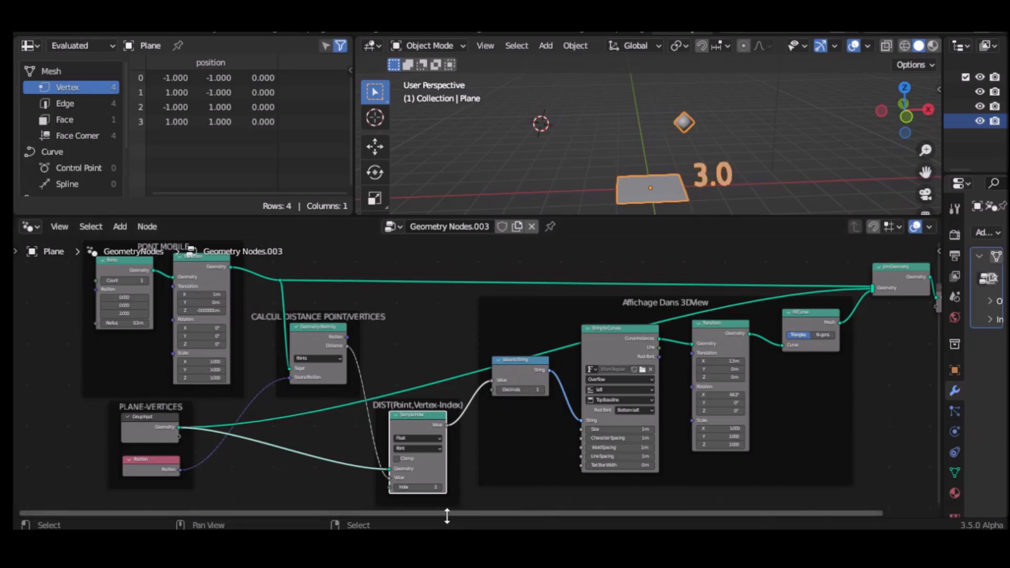
Step: Reset the Sample Index node's index to 0 and step it through 1, 2 and 3 to compare the vertex distances
click(437, 494)
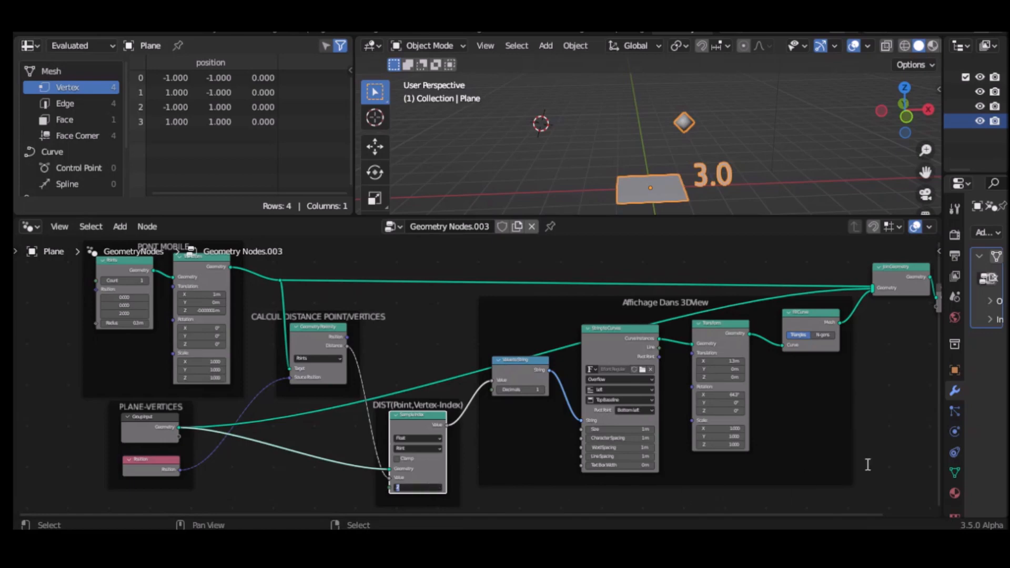
key(shift)
text(0)
key(Return)
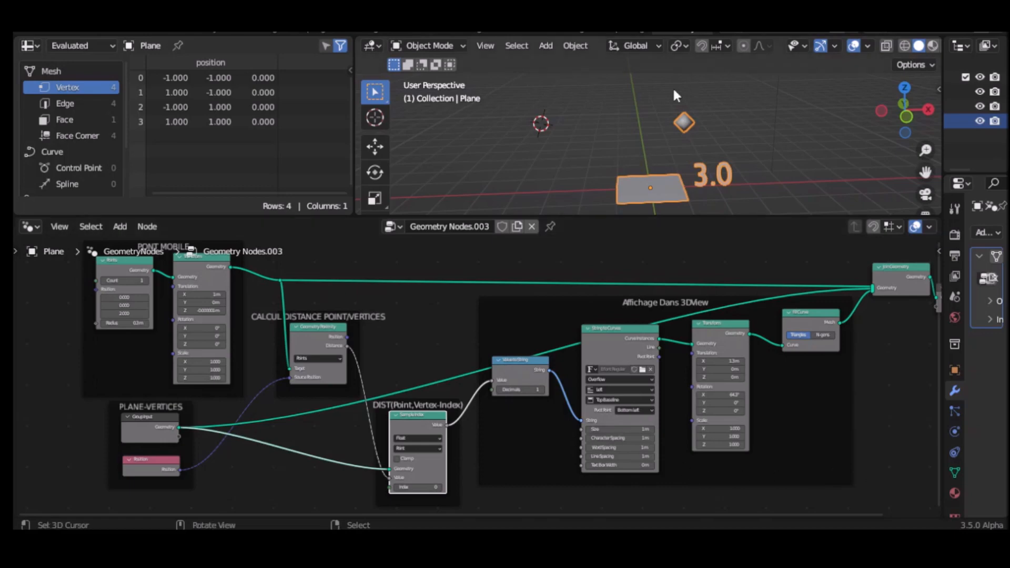
click(439, 488)
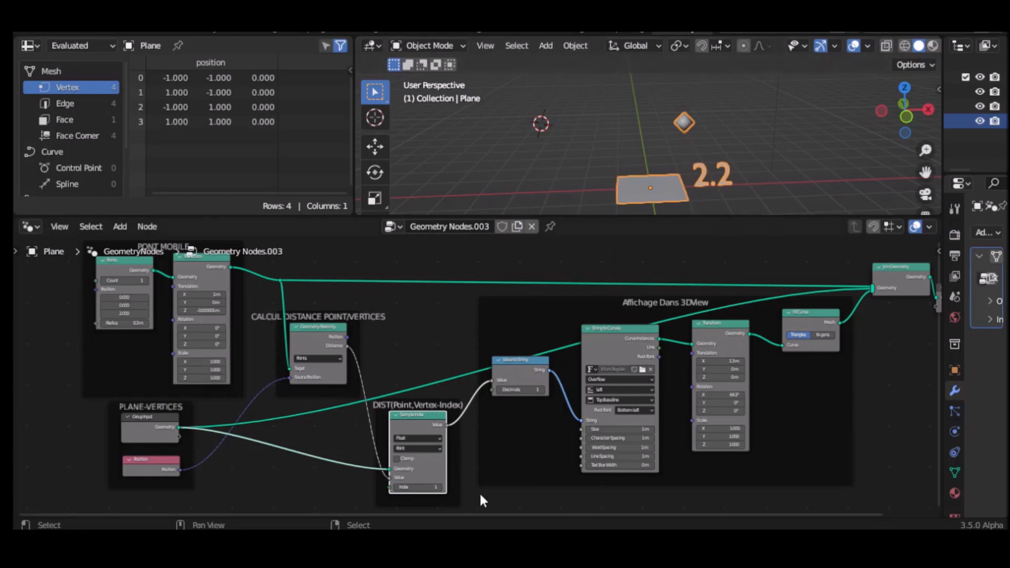
click(438, 488)
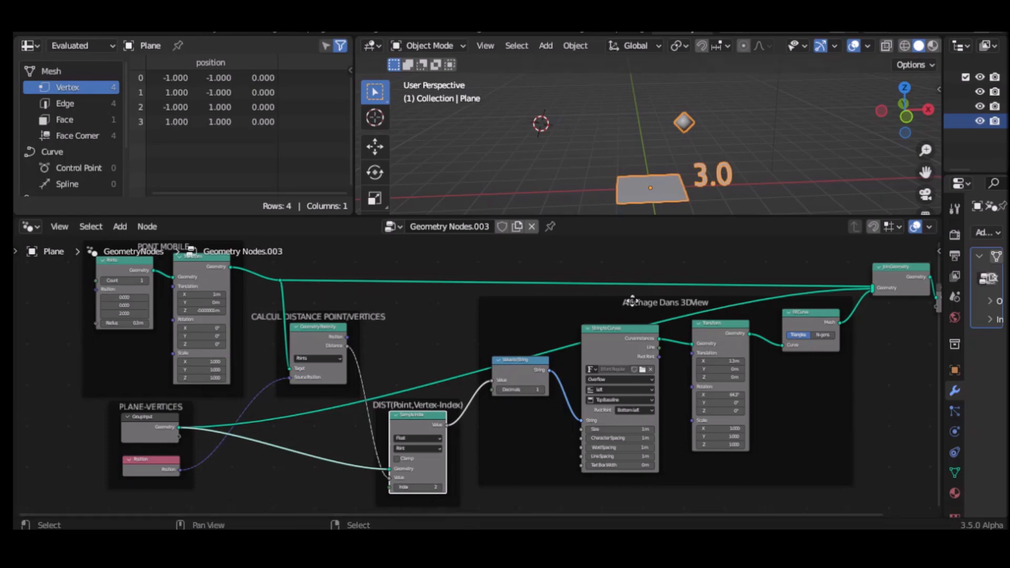
click(440, 487)
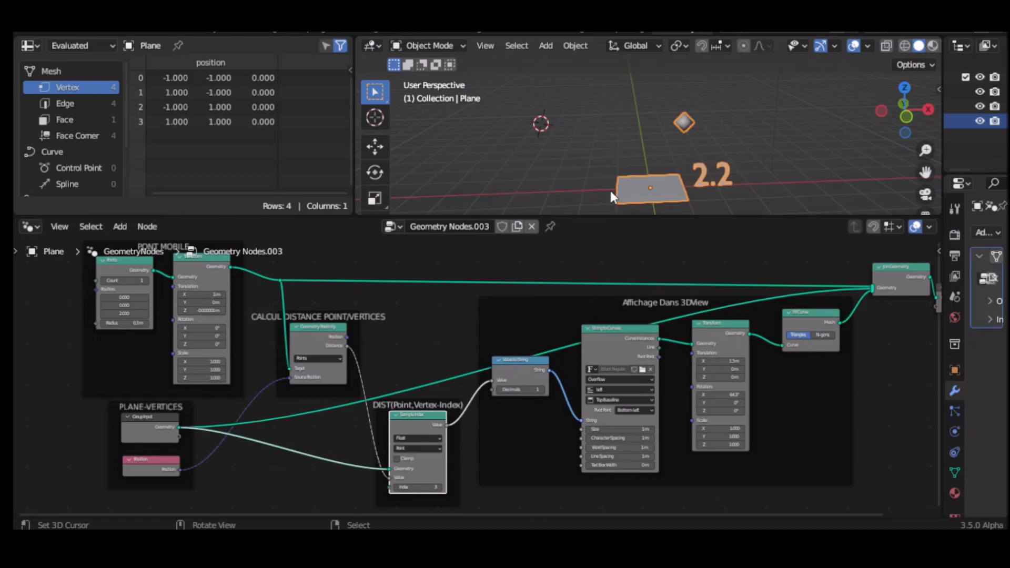
Step: Set the Y translation of the mobile point's Transform node to 1 m
click(203, 303)
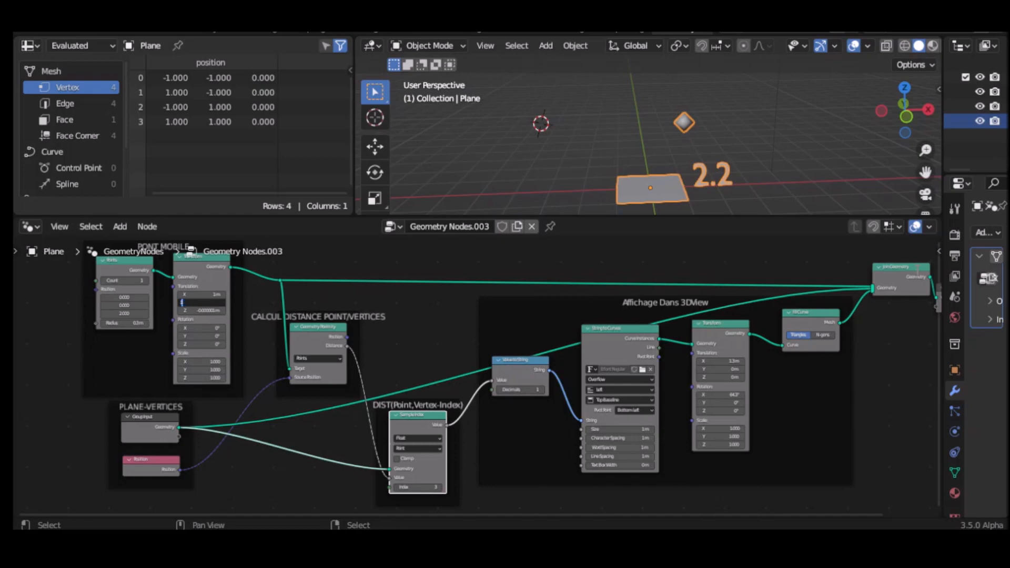
text(1)
key(Return)
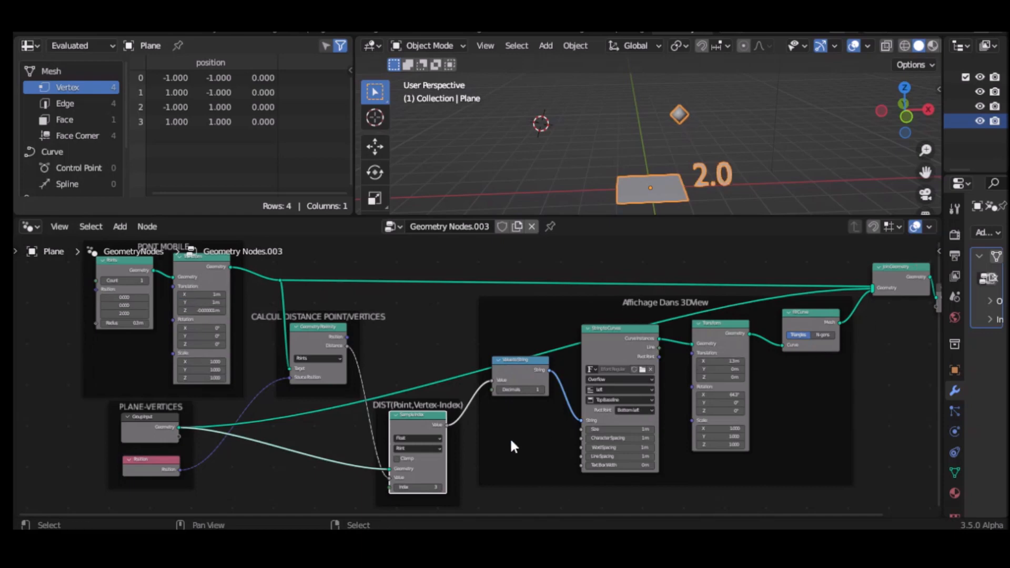
Step: Set the Sample Index node's index to 0, step up through the vertices and back down to -1 while checking the displayed distance
click(429, 488)
text(4)
key(Return)
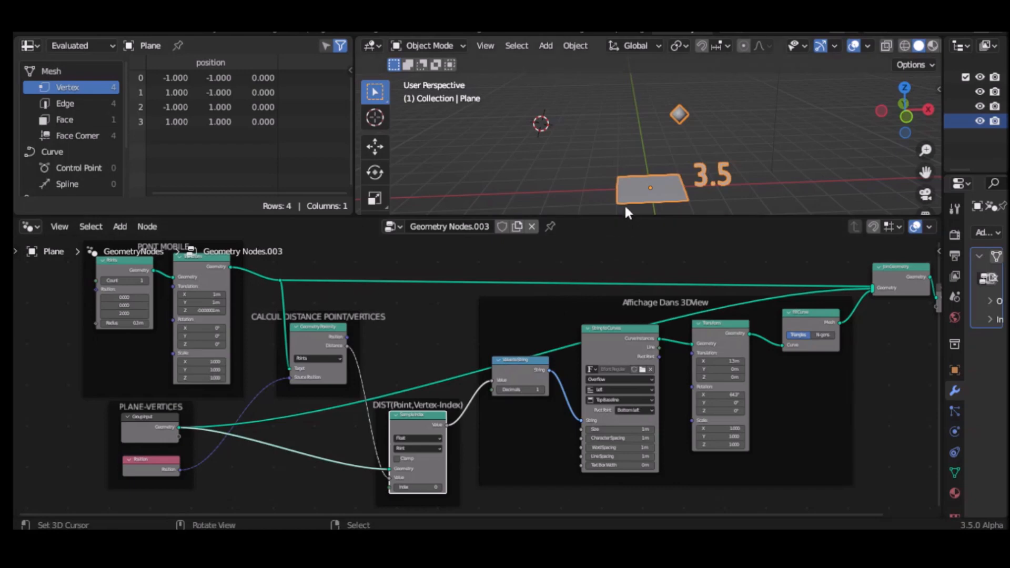
click(439, 488)
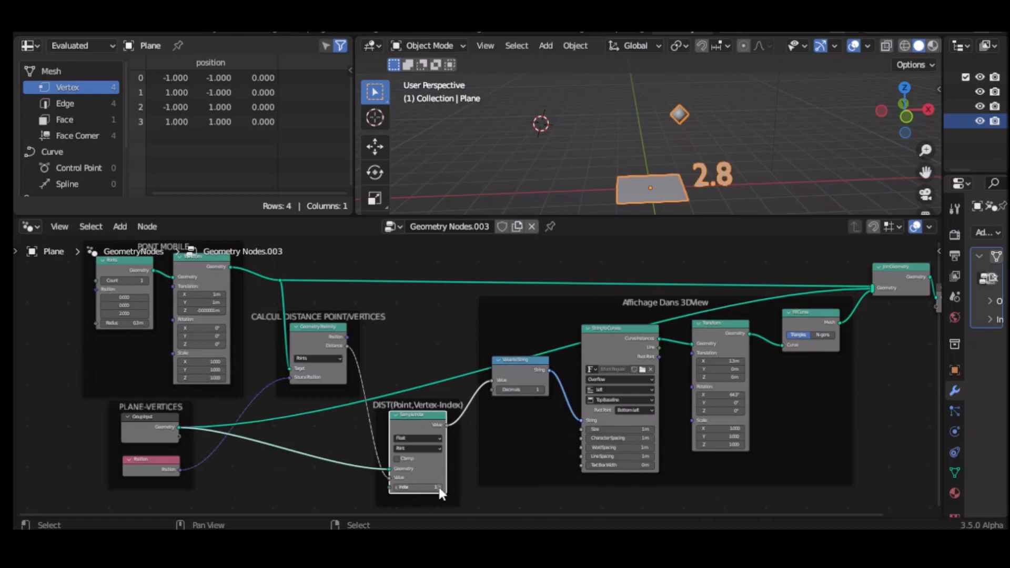
click(439, 488)
click(439, 488)
click(439, 488)
click(396, 488)
click(397, 488)
click(397, 488)
click(397, 489)
click(397, 488)
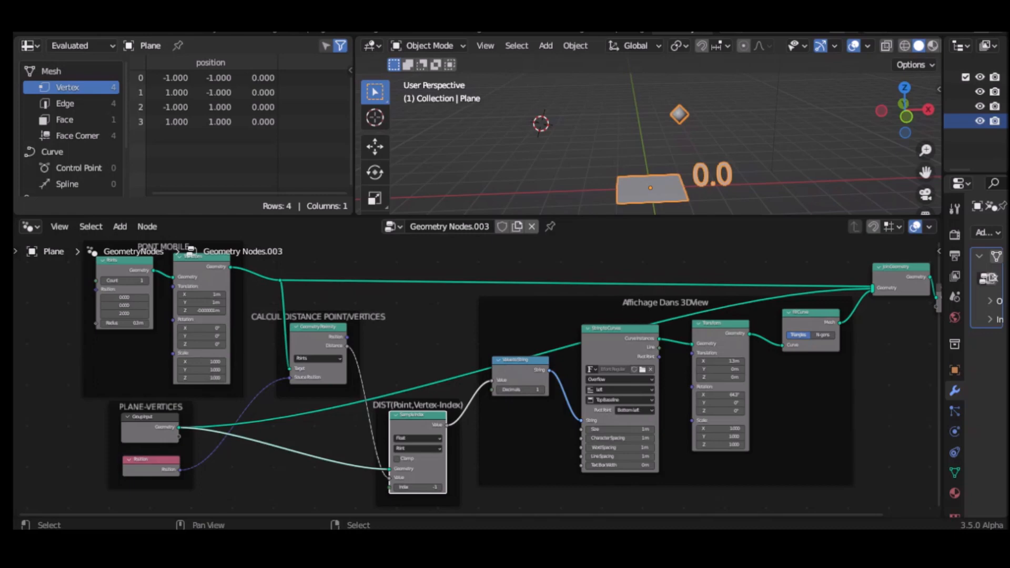
Step: Switch to Capture d'écran et croquis to view the diagram of the Geometry Proximity node's distance output
key(alt+Tab)
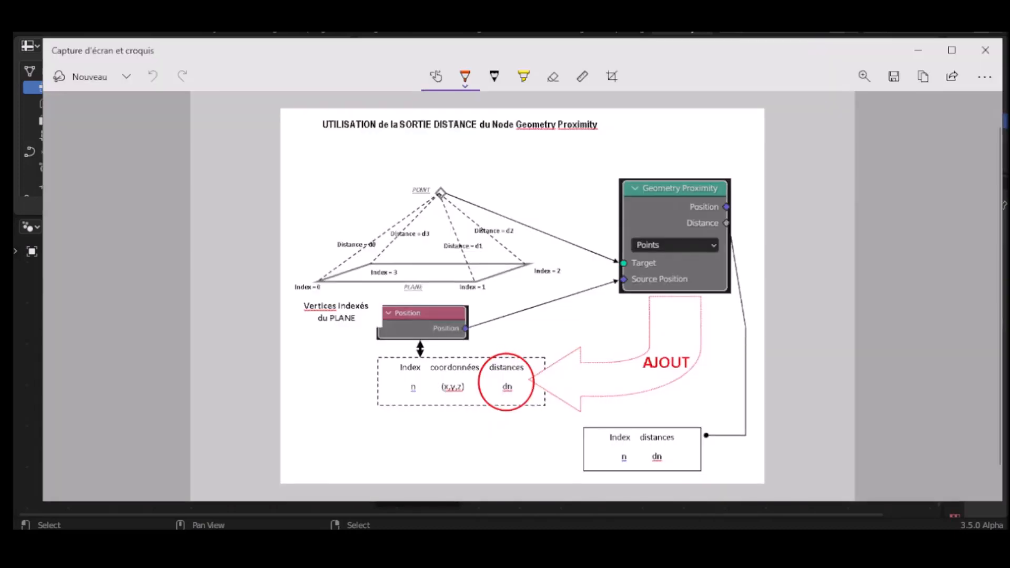